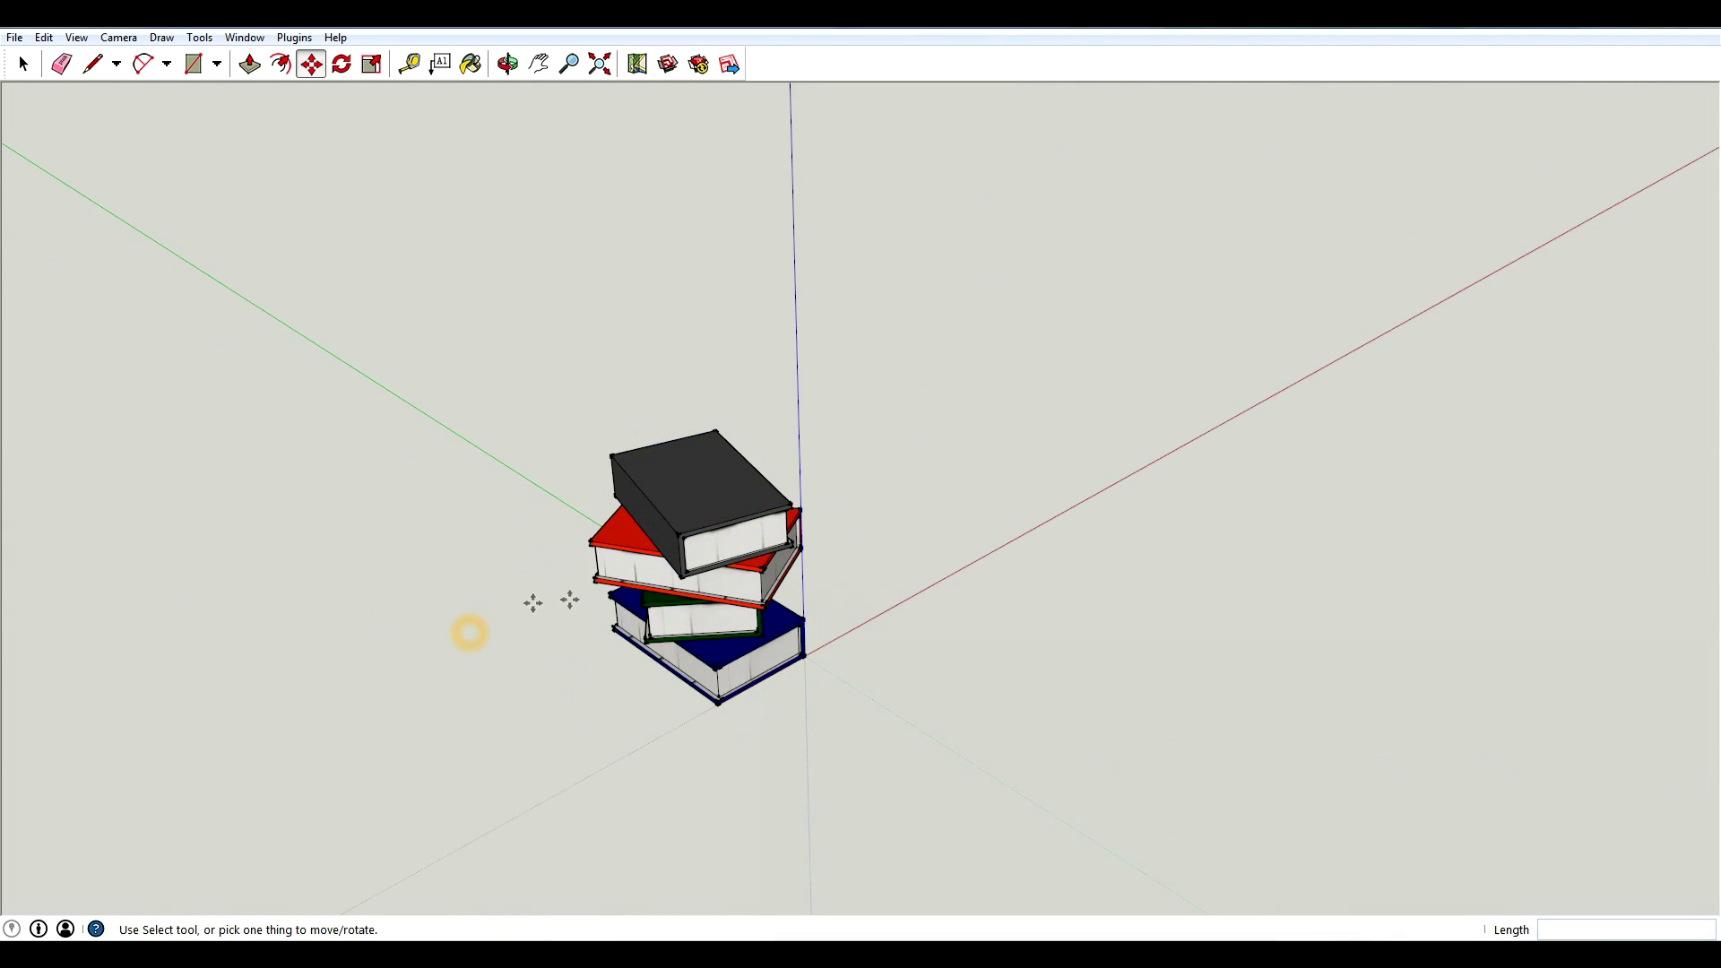
Step: Create 3D Text reading 'DesignerHacks.com' in the Swis721 BlkOul BT font and start placing it
scroll(534, 591, up, 4)
key(space)
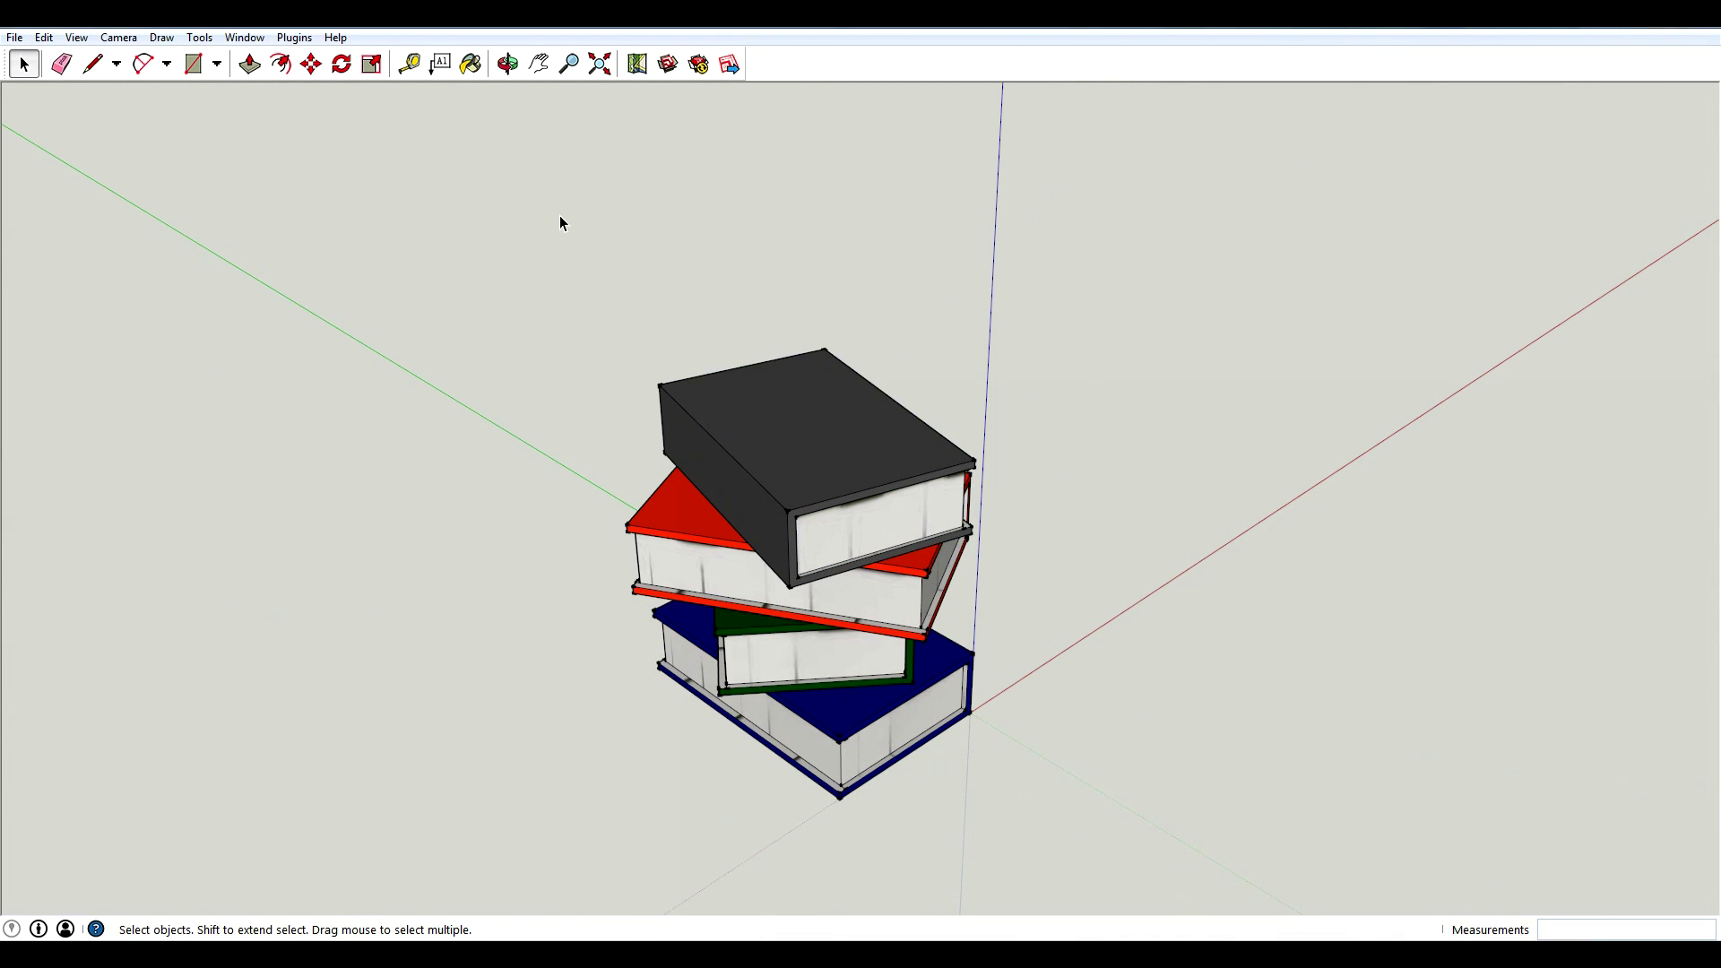
click(199, 38)
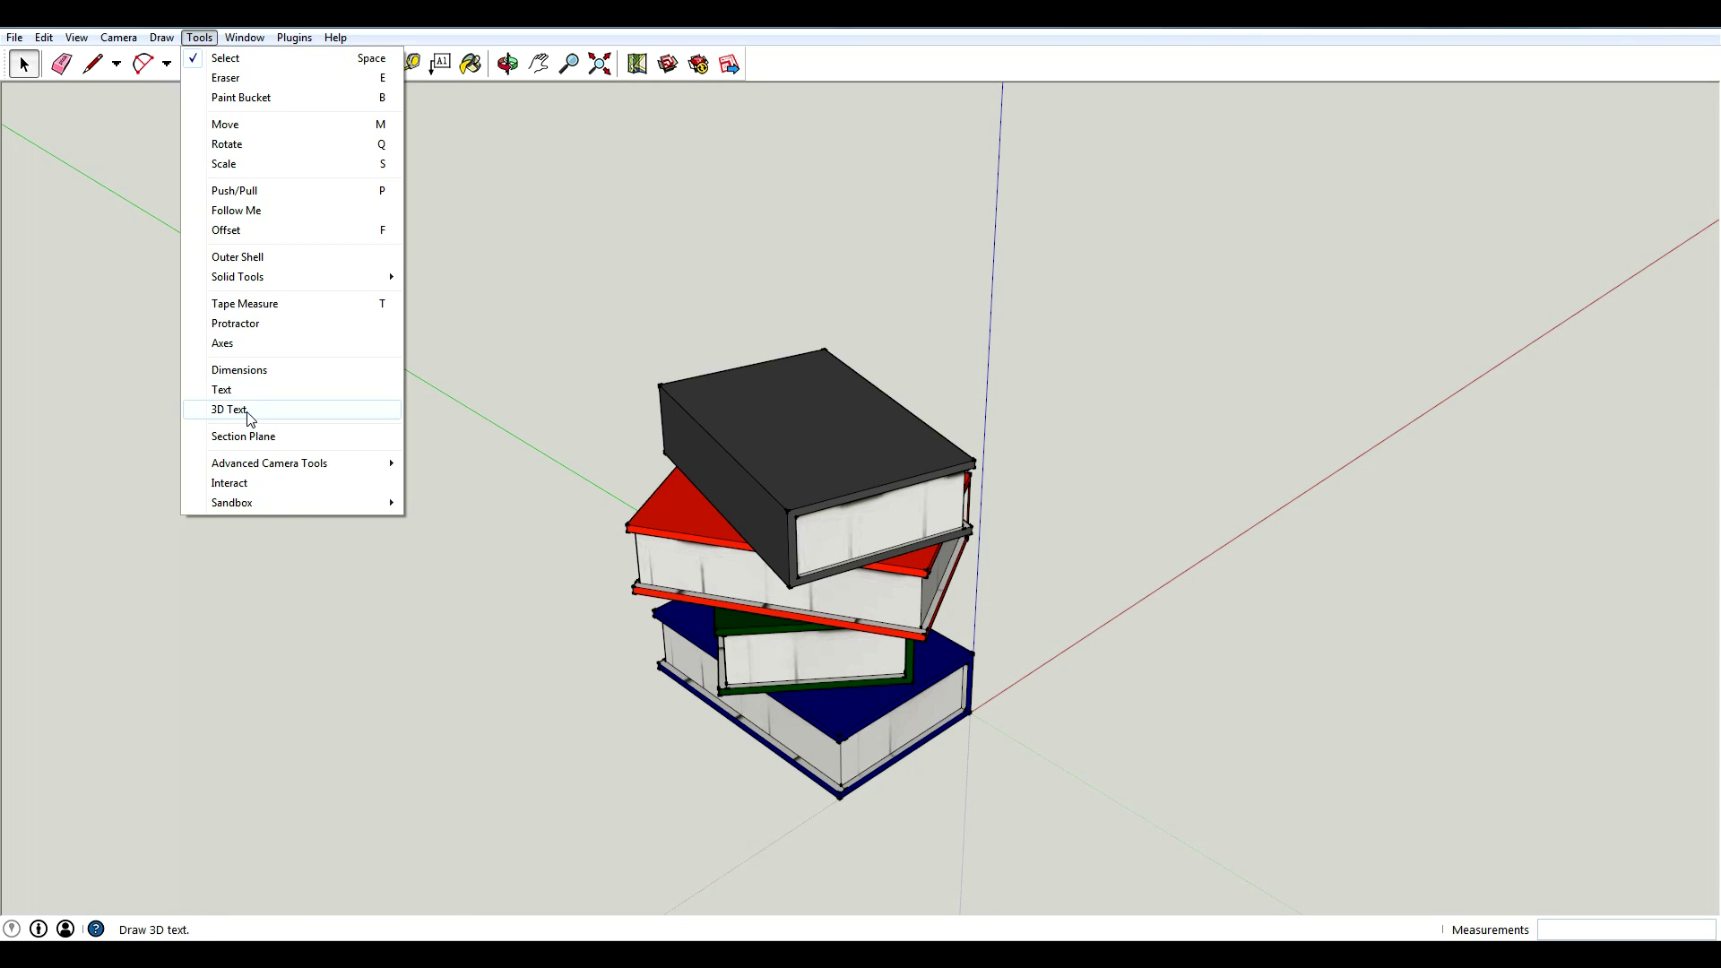
click(228, 409)
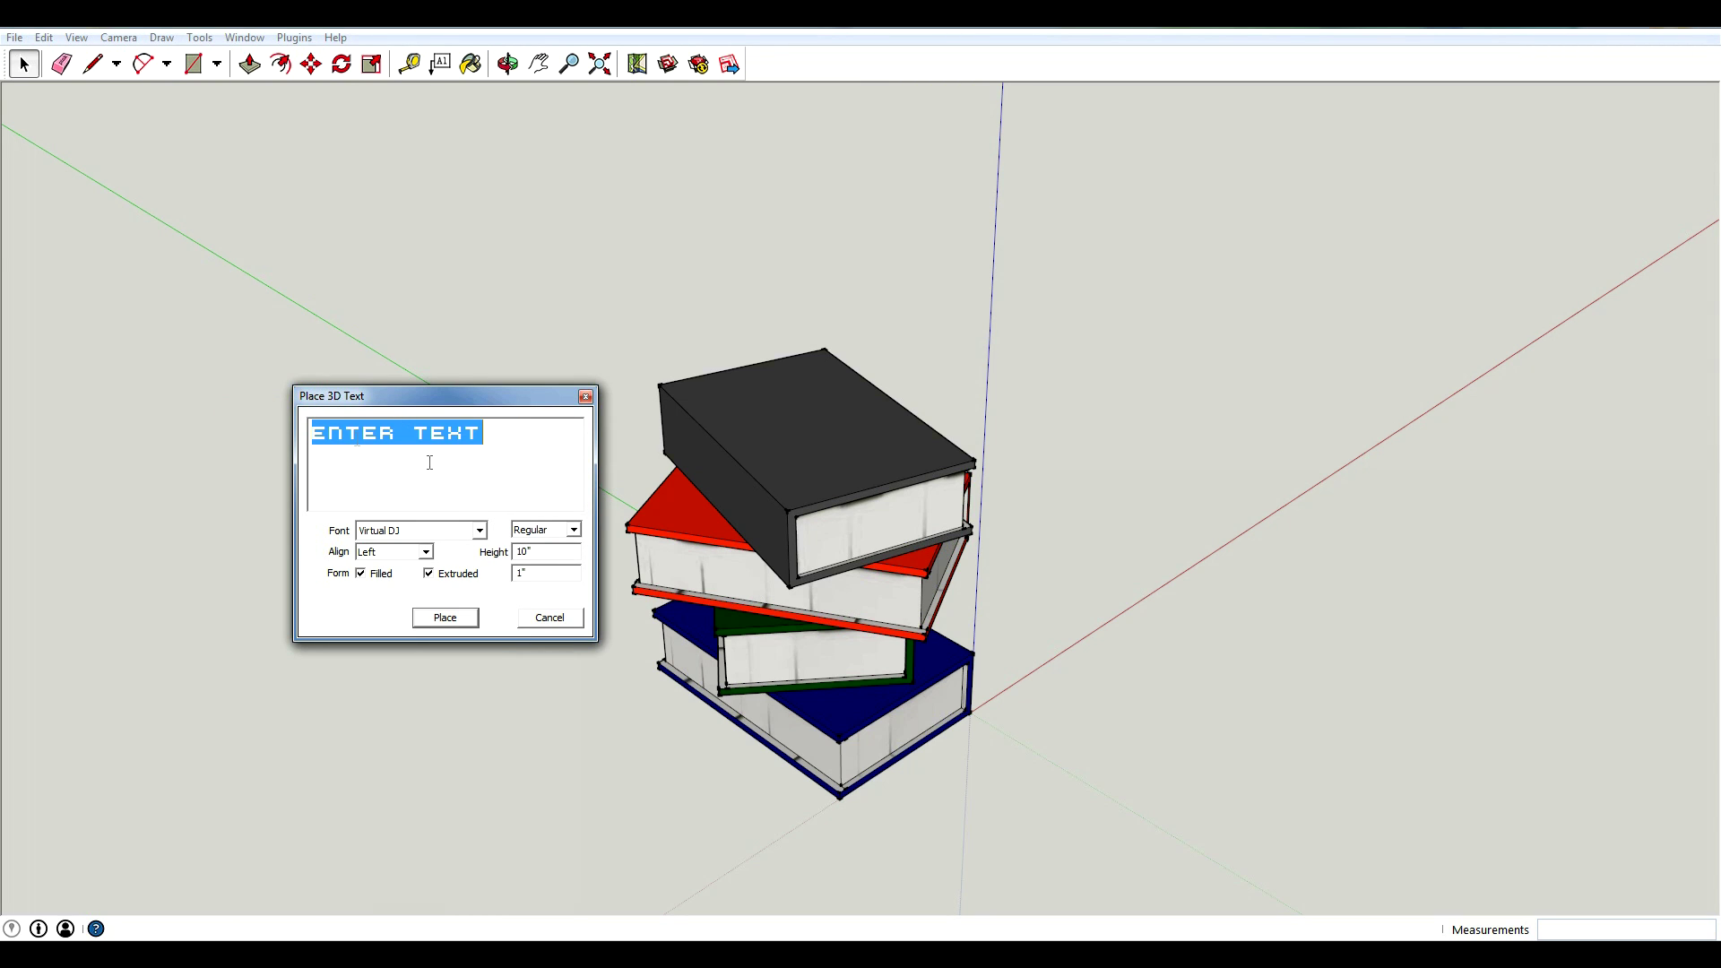
double_click(536, 550)
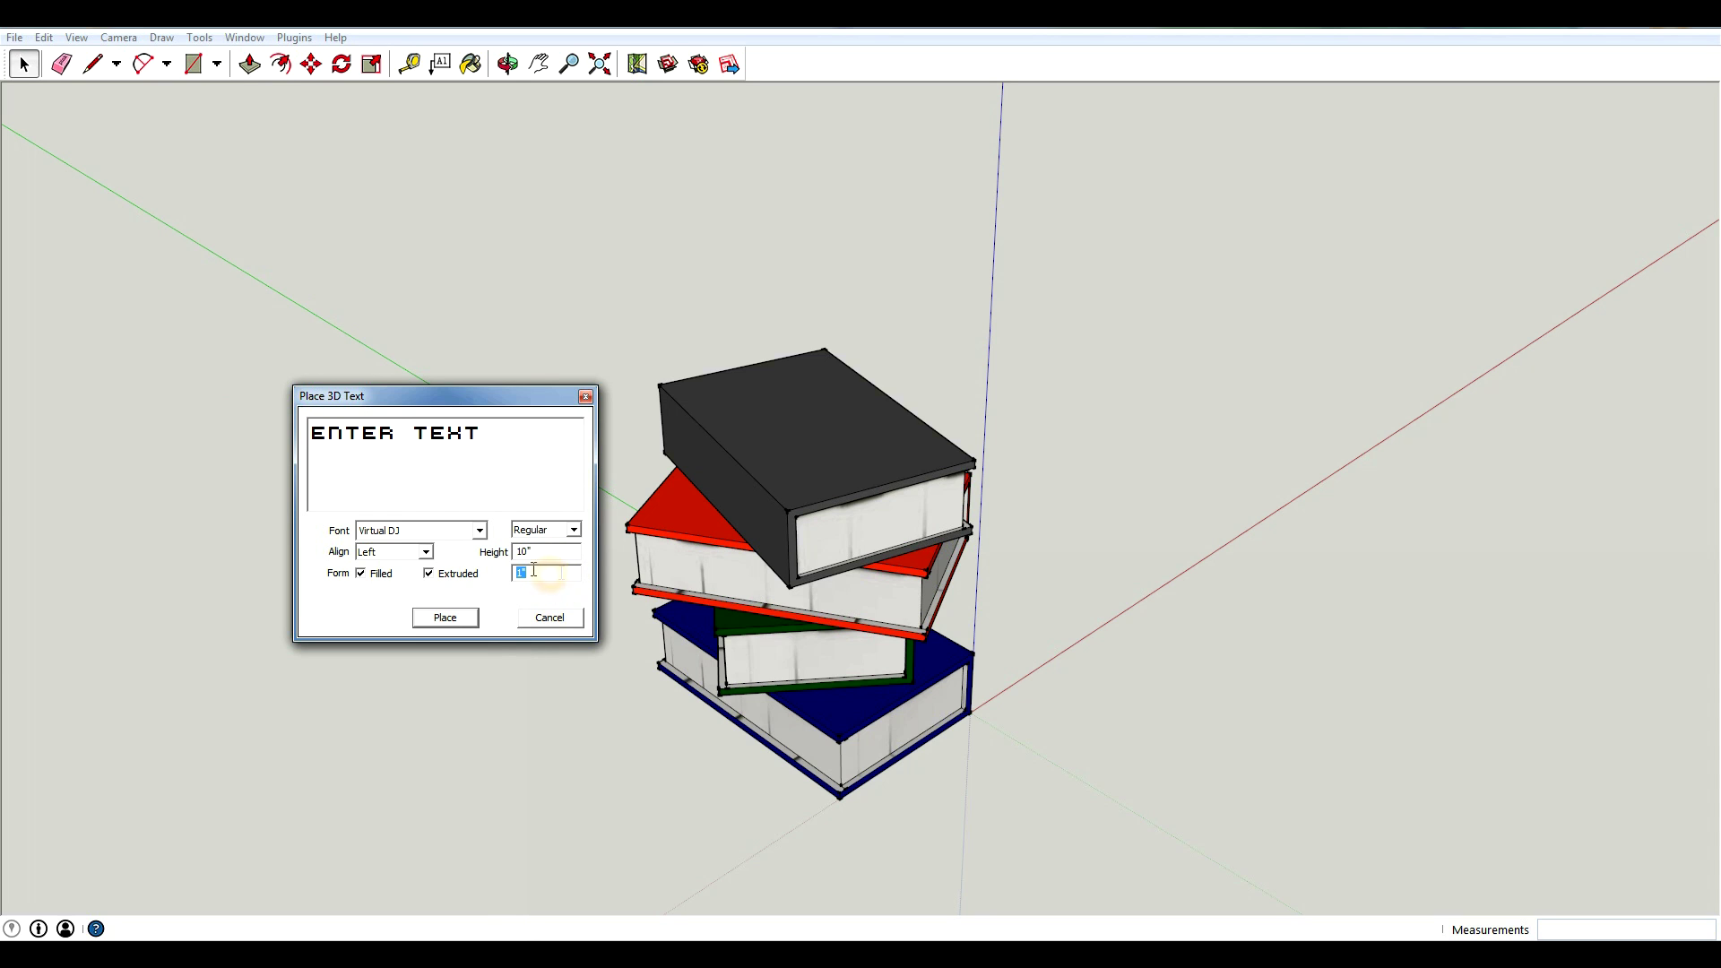
click(452, 530)
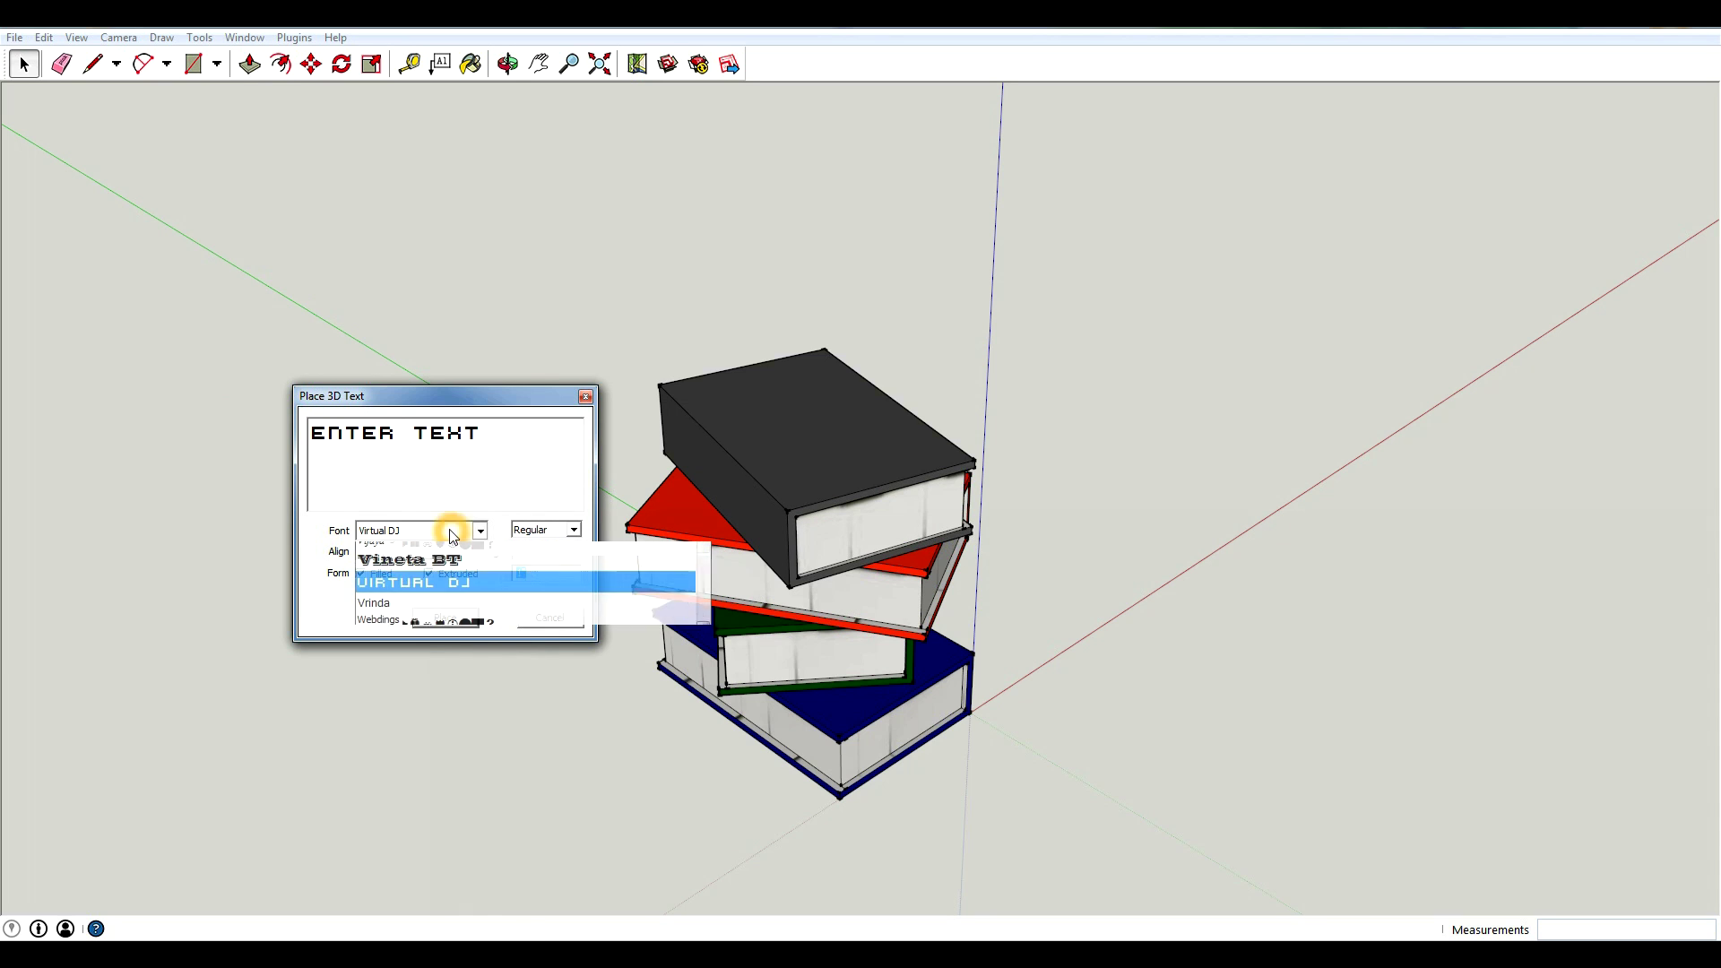
scroll(591, 647, up, 8)
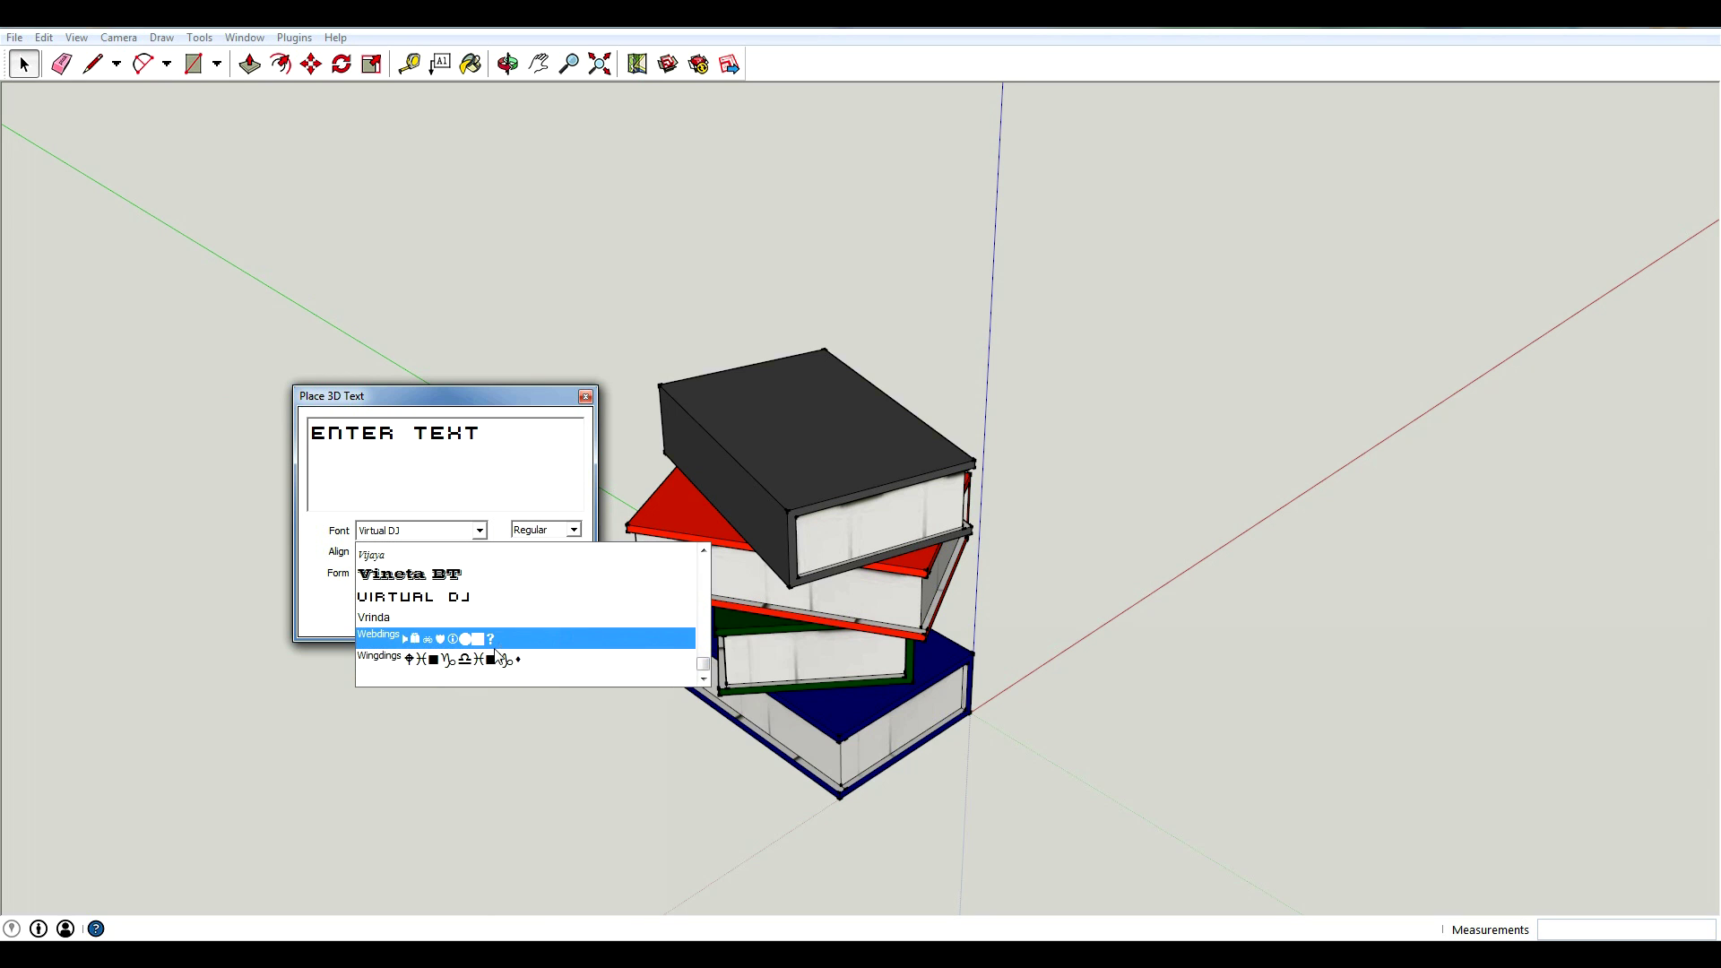
scroll(553, 645, up, 5)
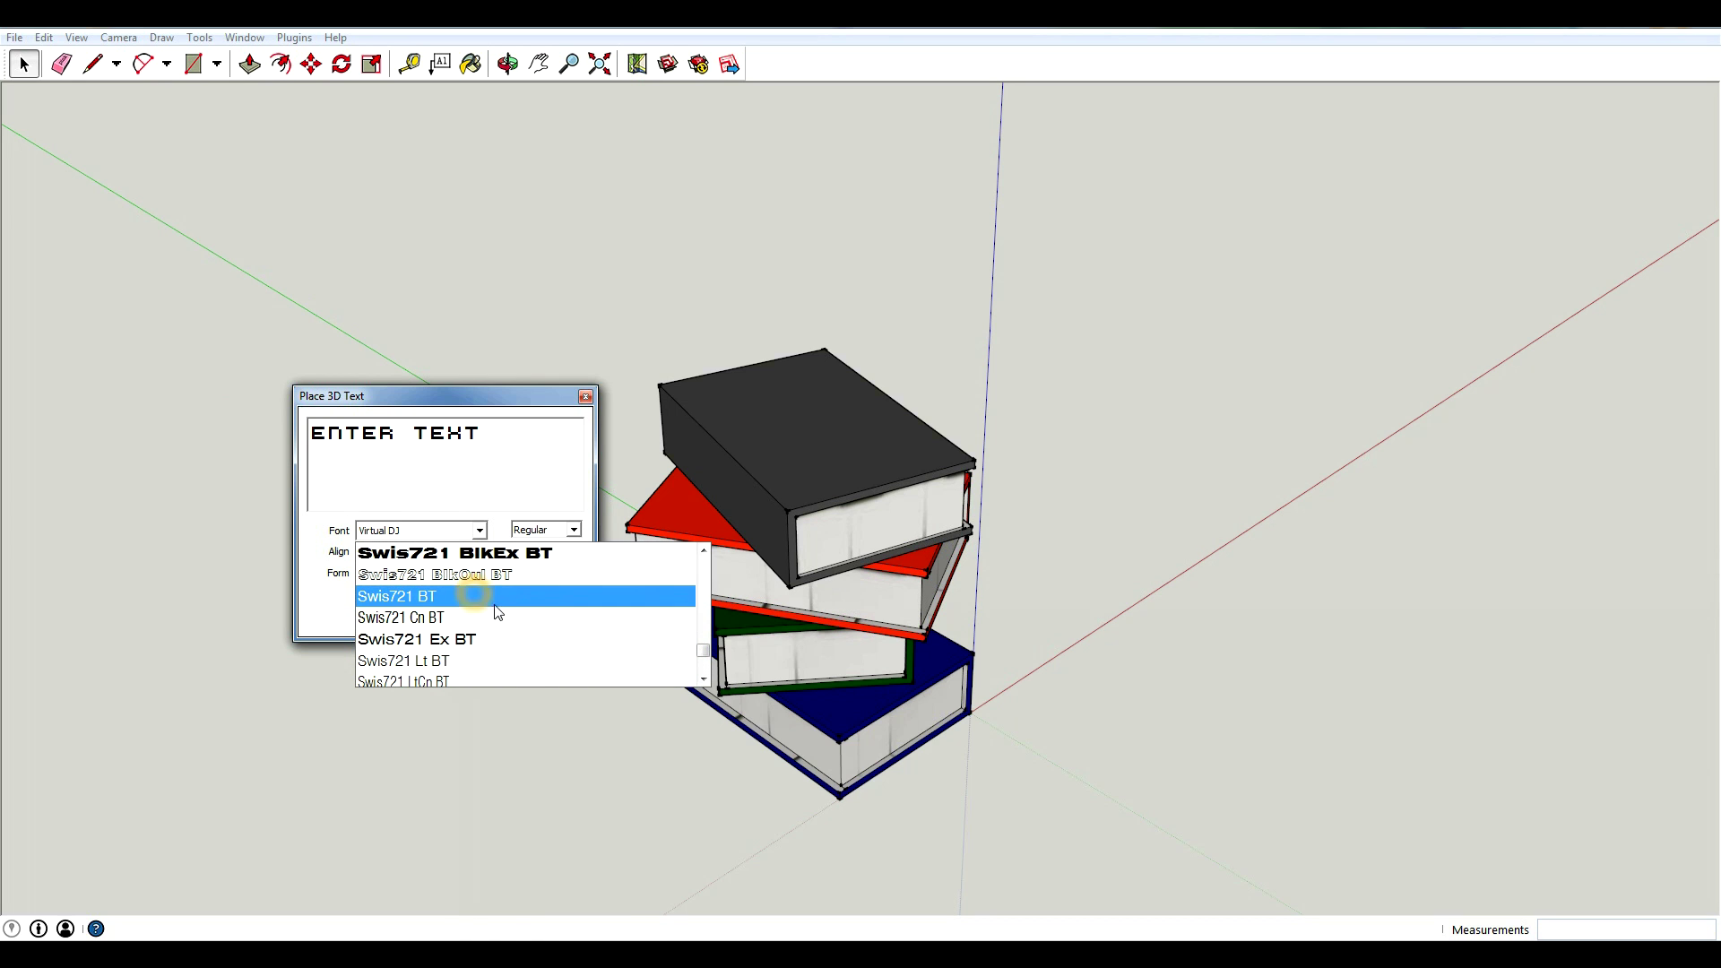
click(498, 573)
triple_click(471, 432)
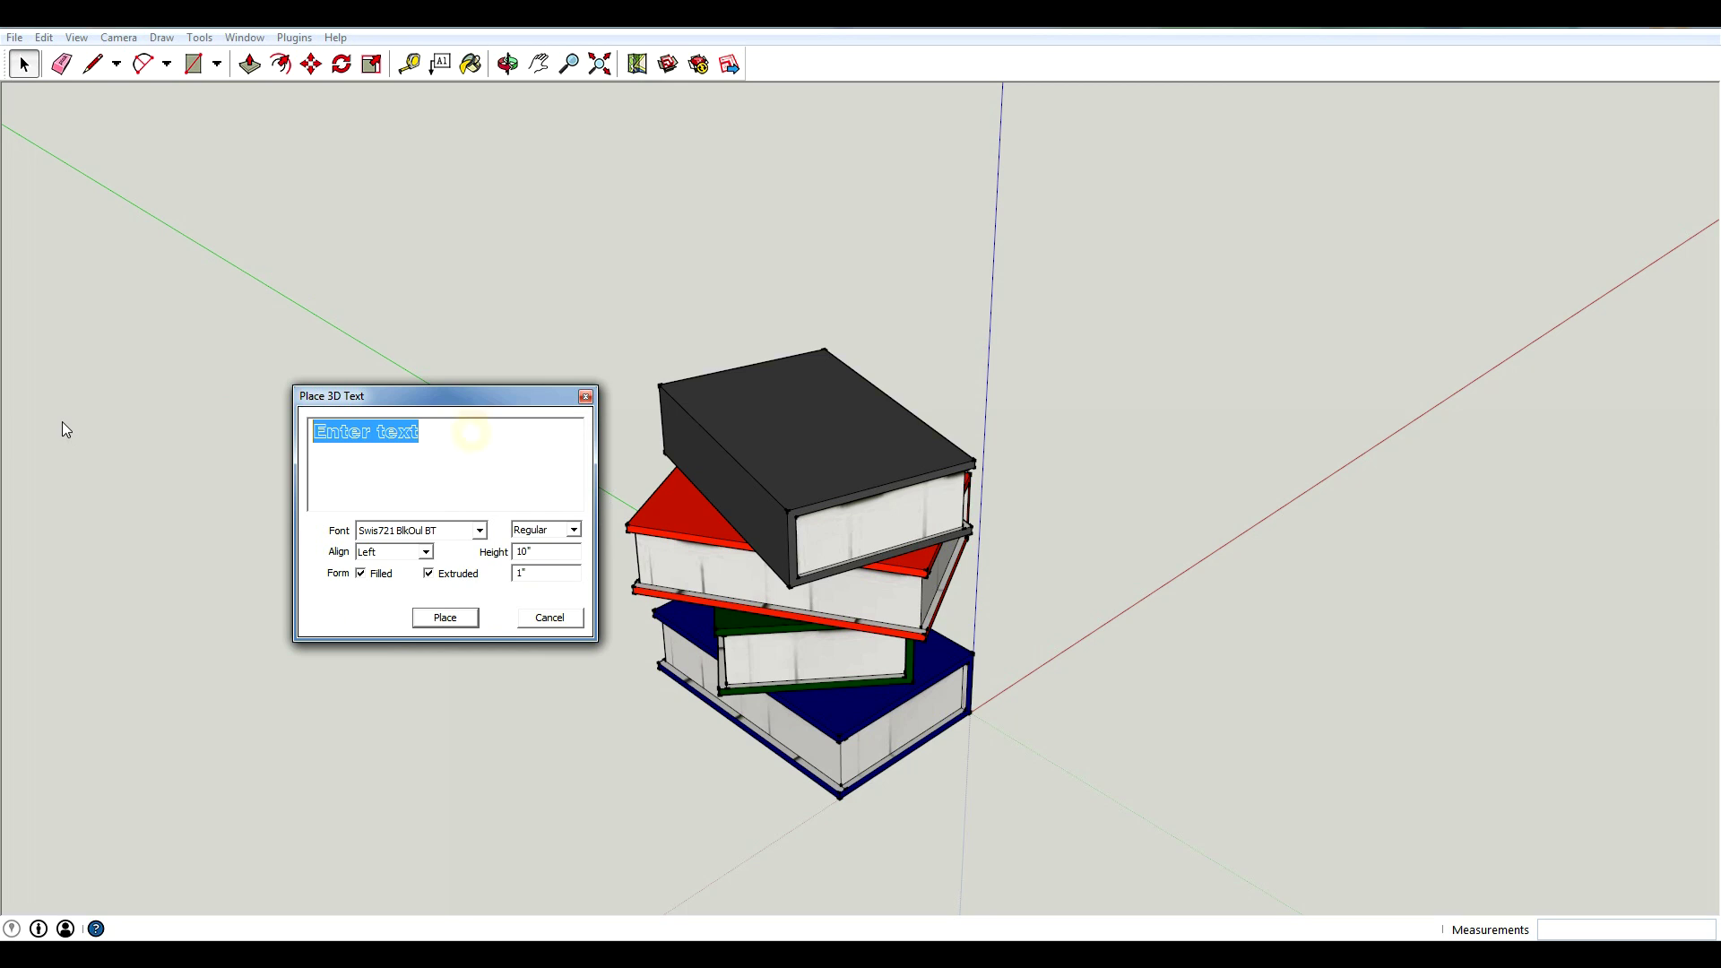
text(DesignerHacks.com)
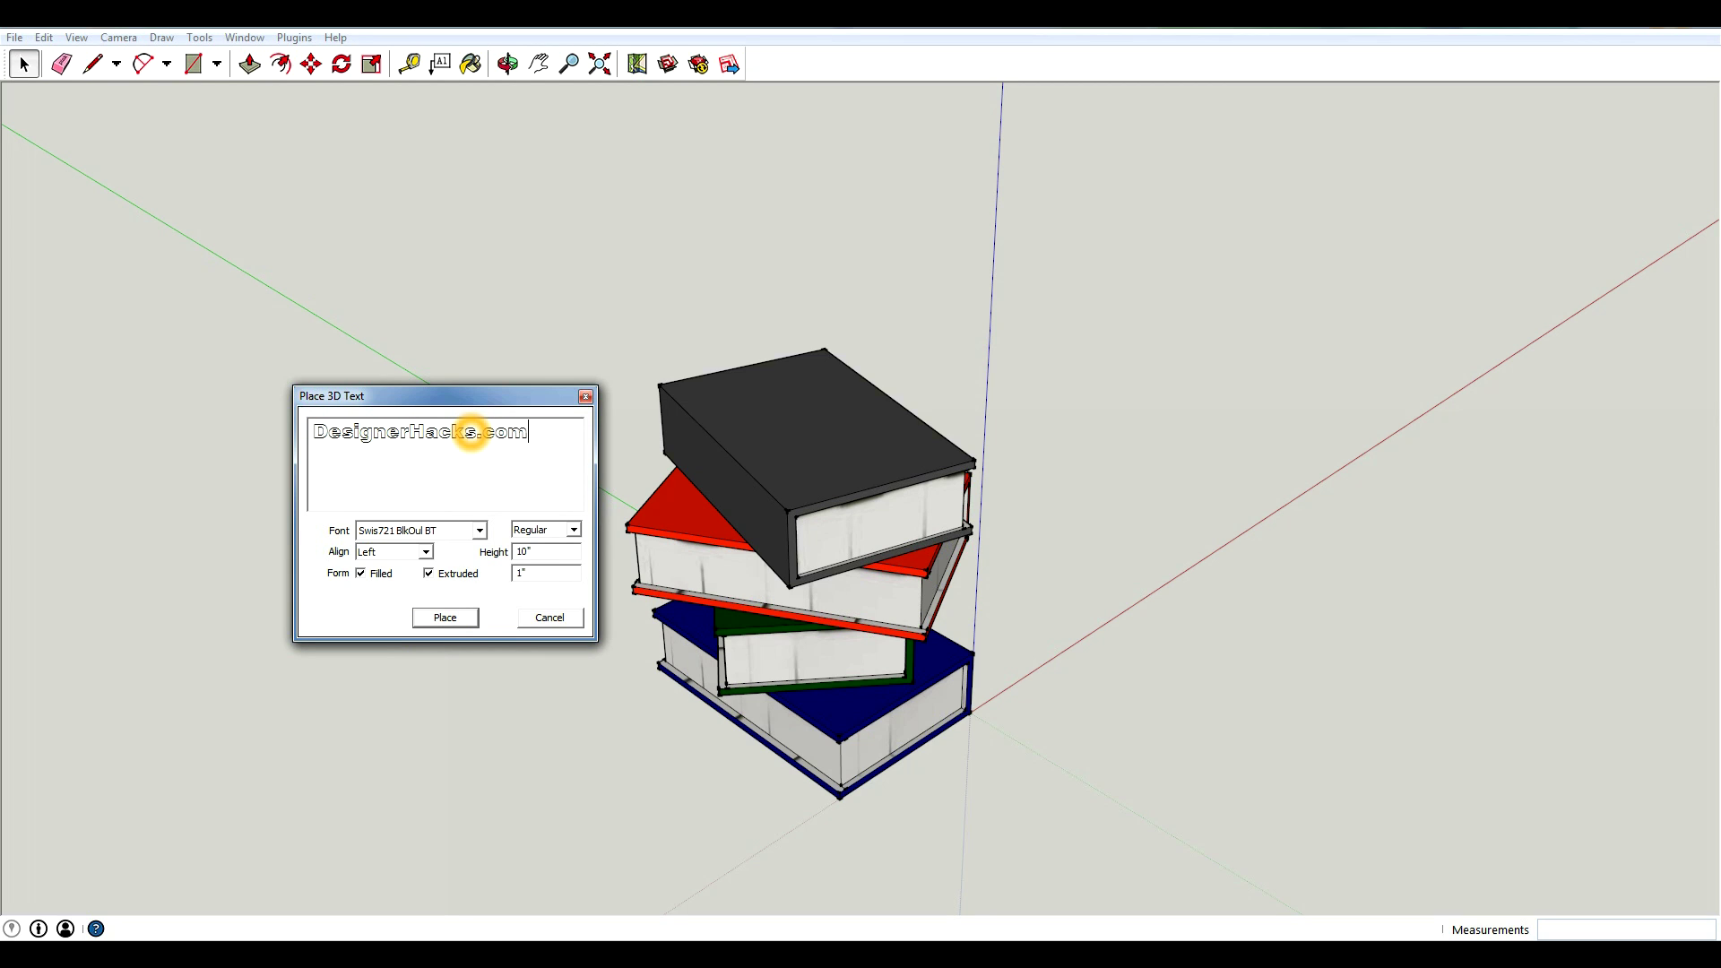
click(448, 618)
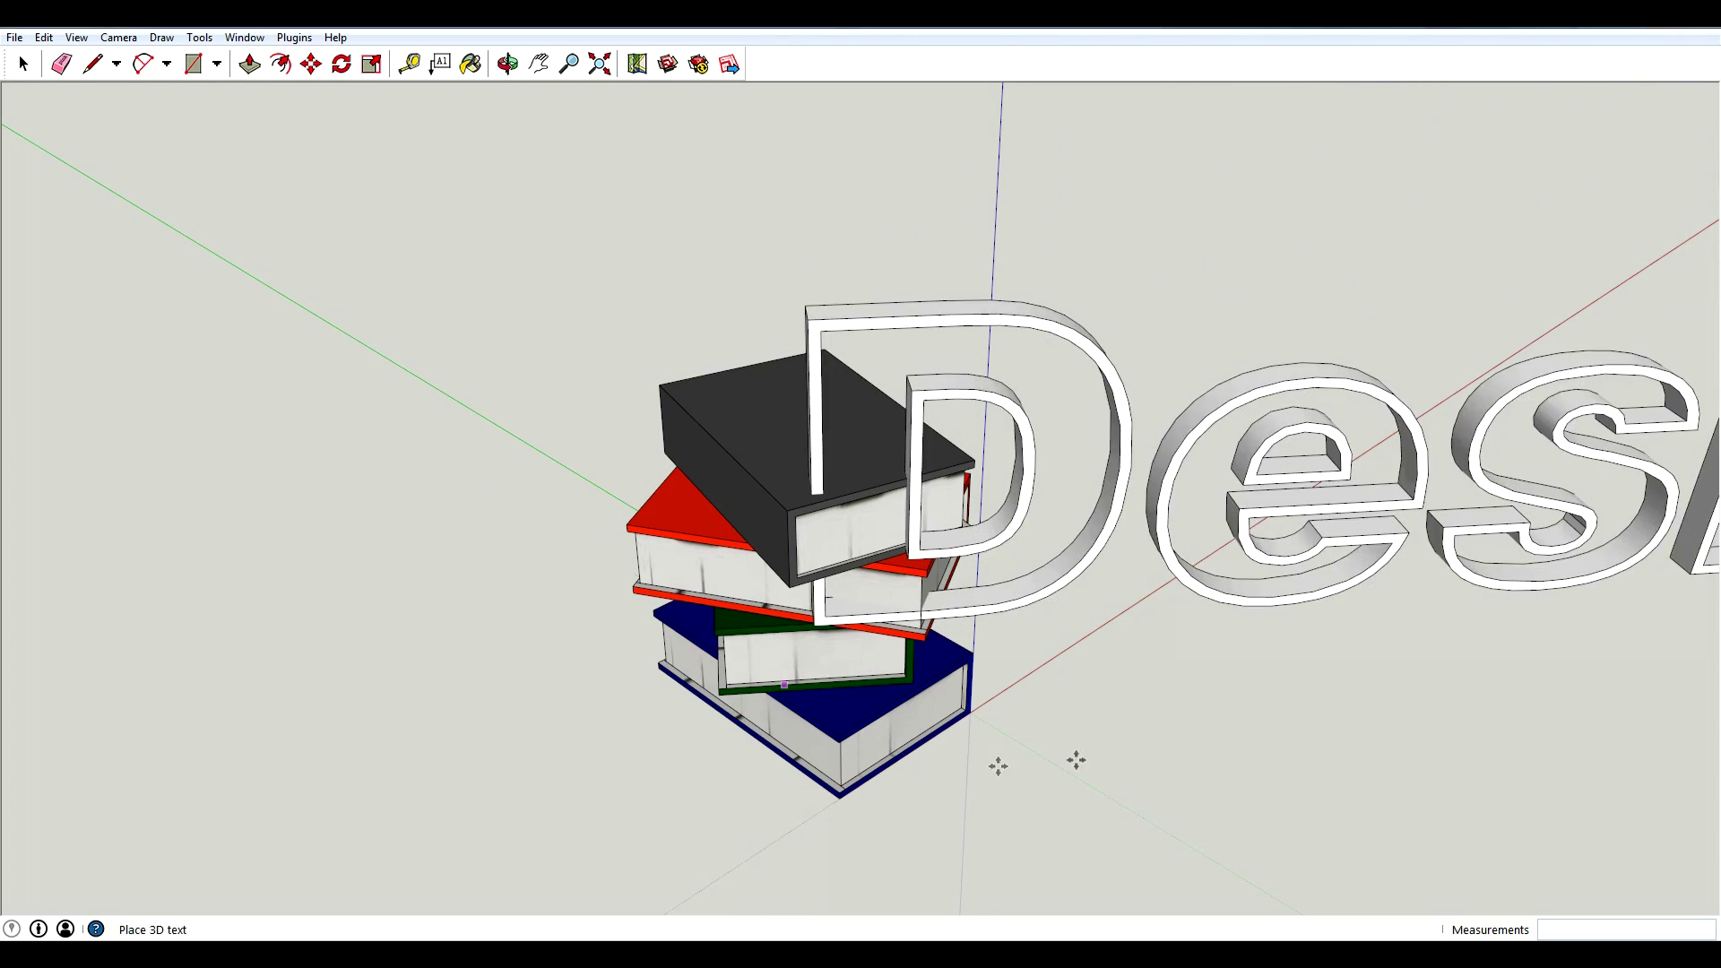
Step: Drop the DesignerHacks.com lettering flat on the ground beside the books
click(1116, 744)
scroll(1082, 660, down, 8)
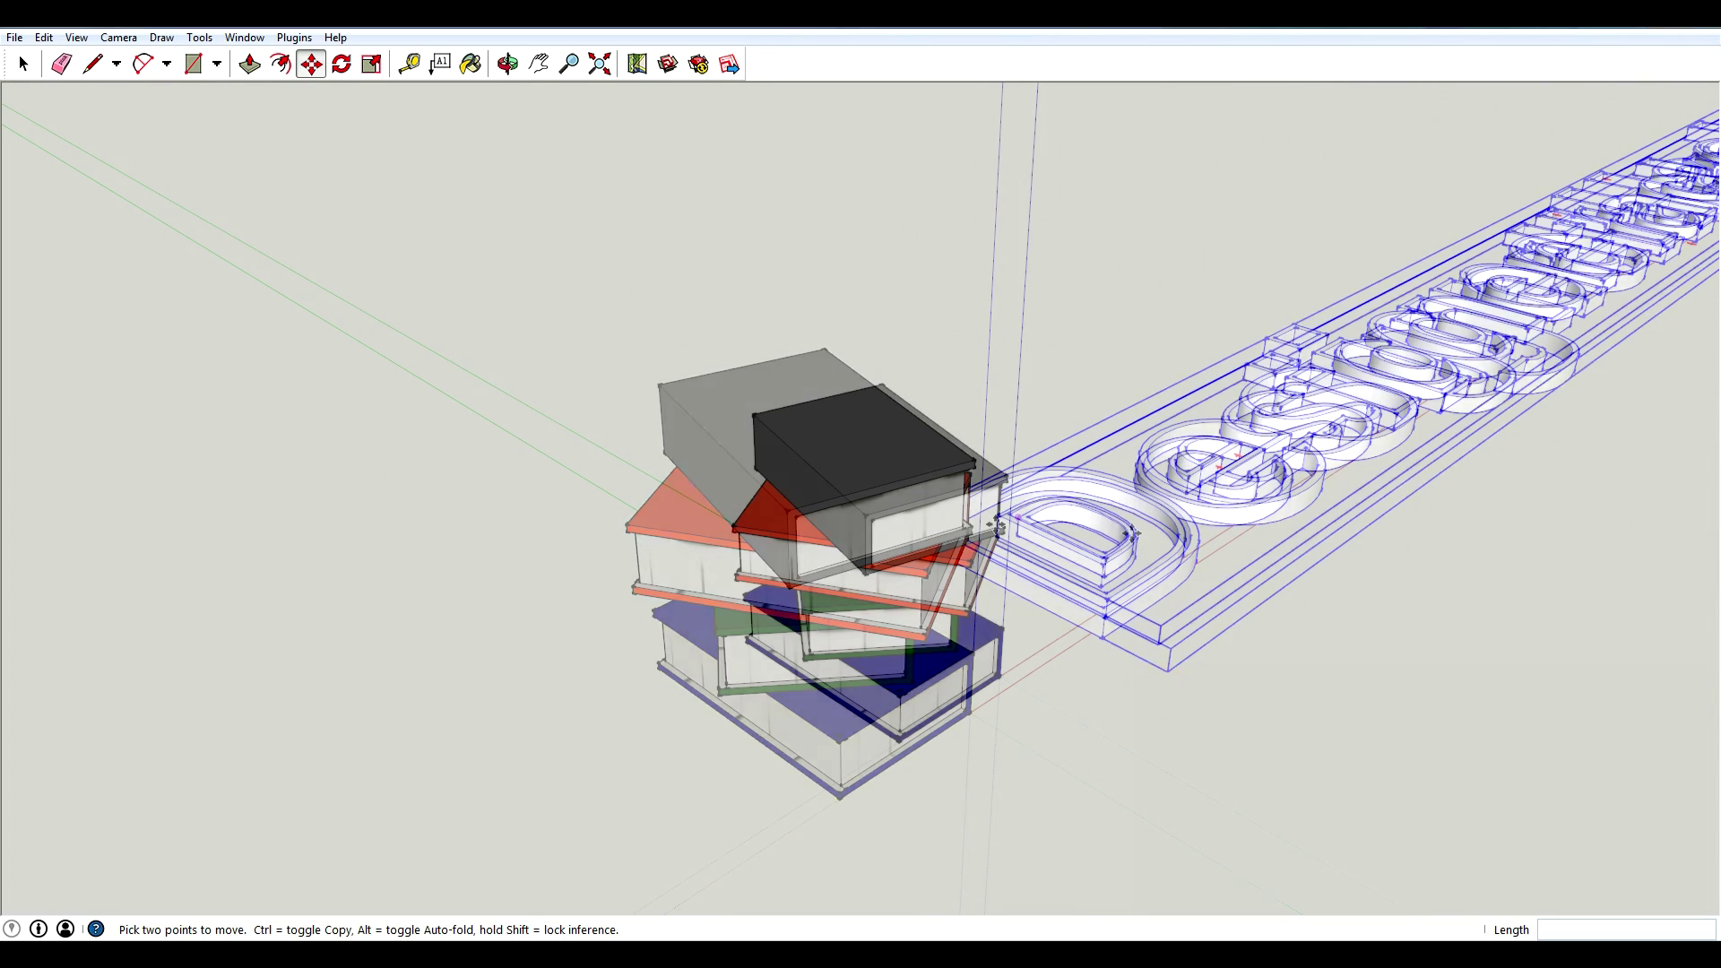
scroll(1118, 429, up, 3)
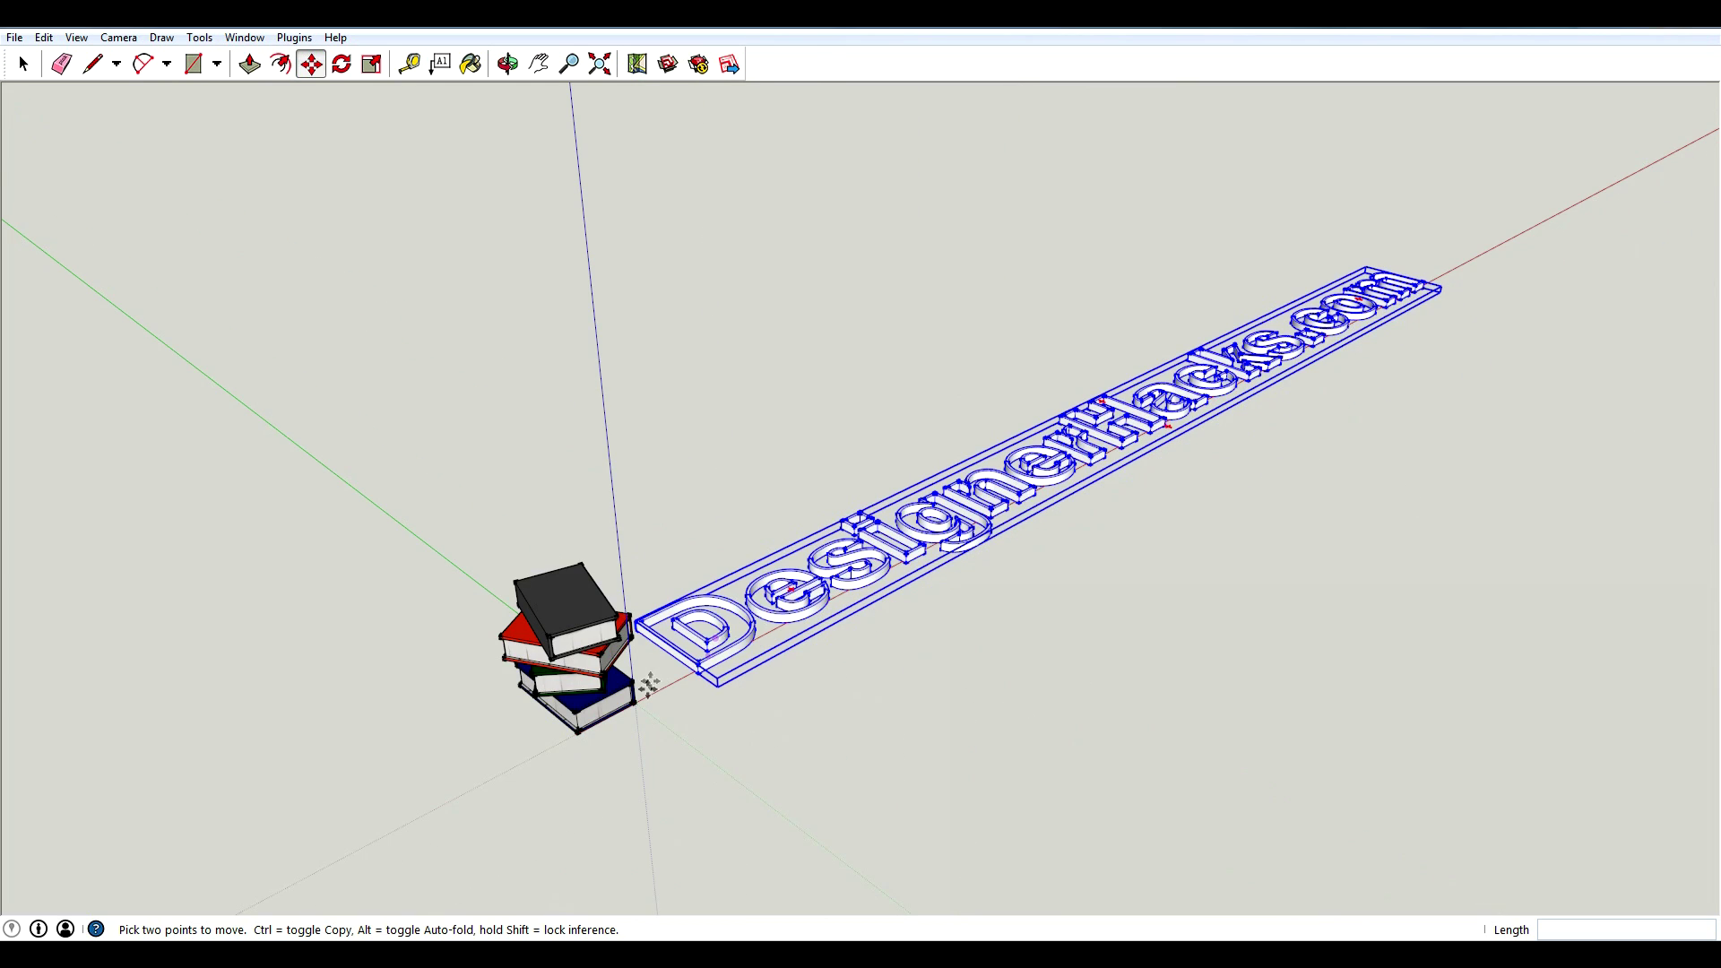
scroll(654, 698, up, 2)
Step: Move the lettering so it rests on top of the dark top book
middle_drag(674, 661, 612, 665)
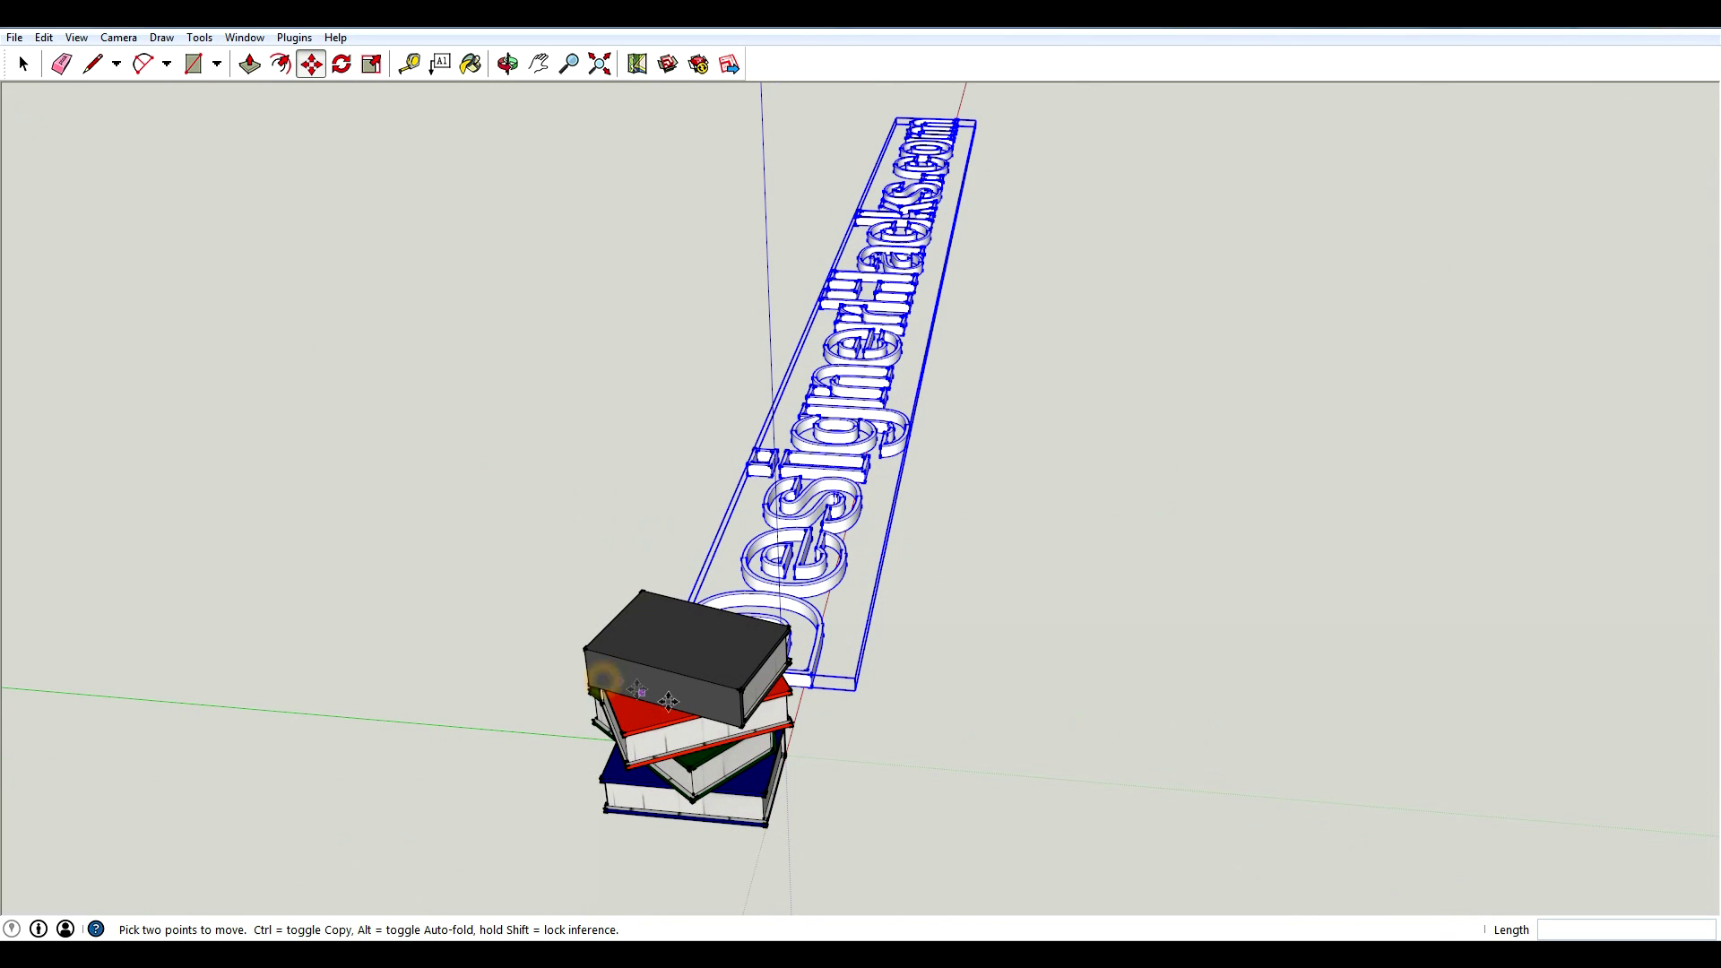
middle_drag(910, 676, 716, 690)
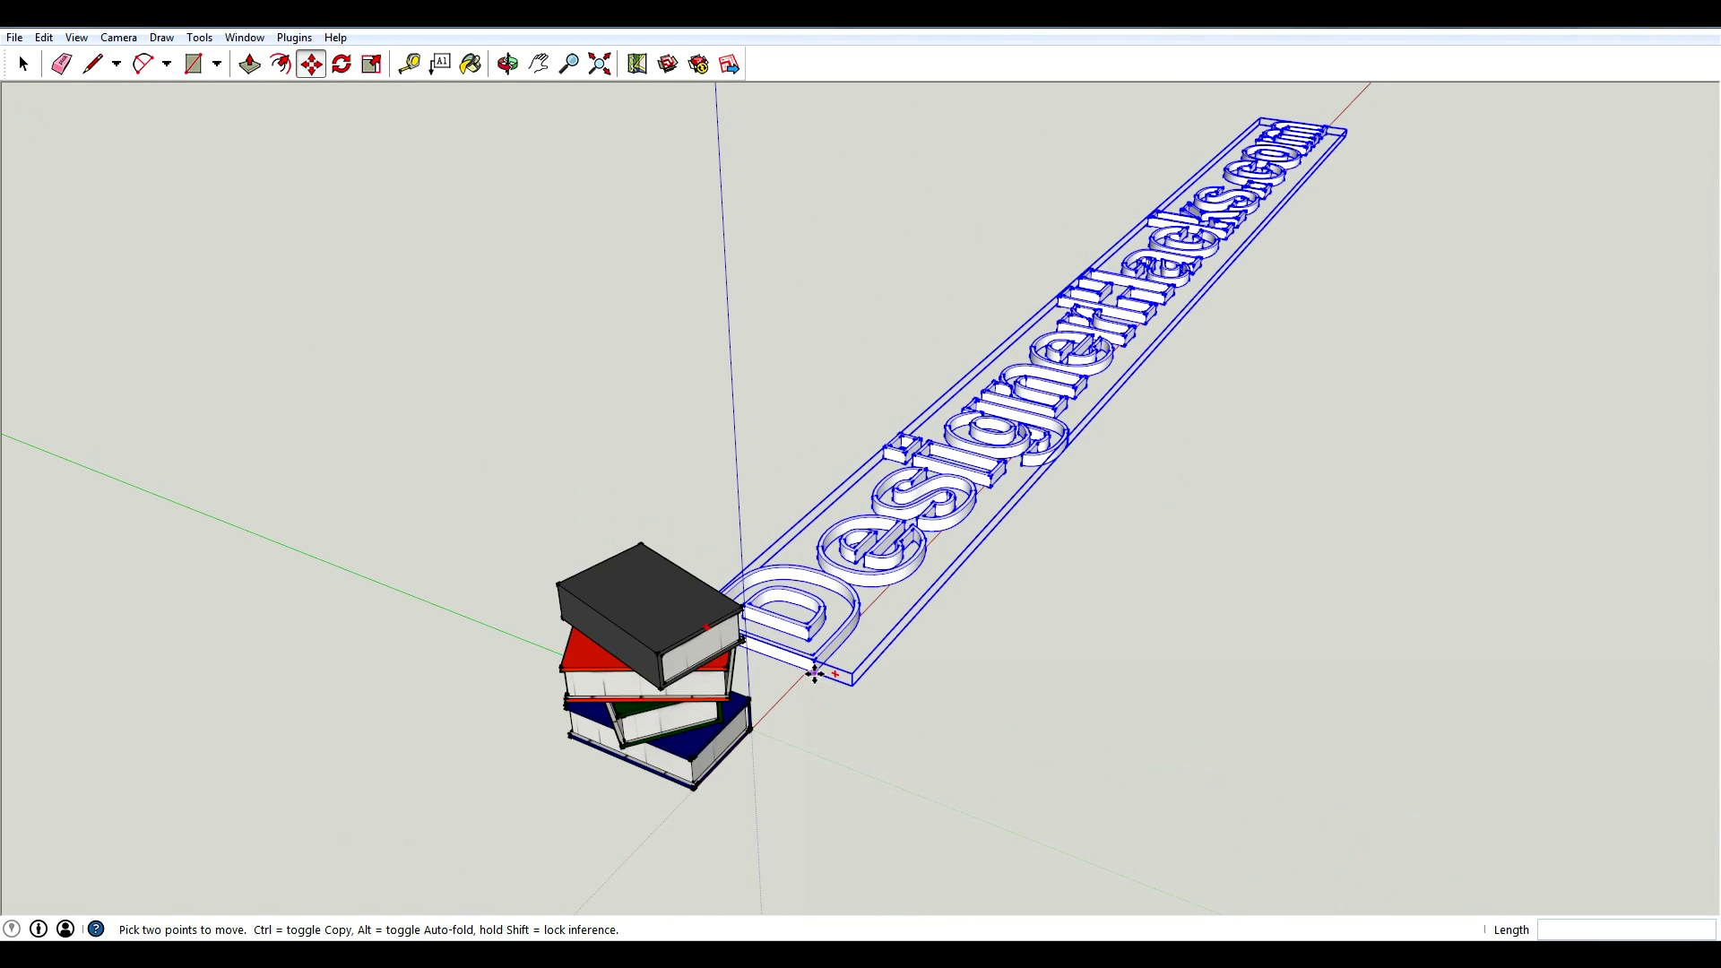
middle_drag(815, 671, 1155, 483)
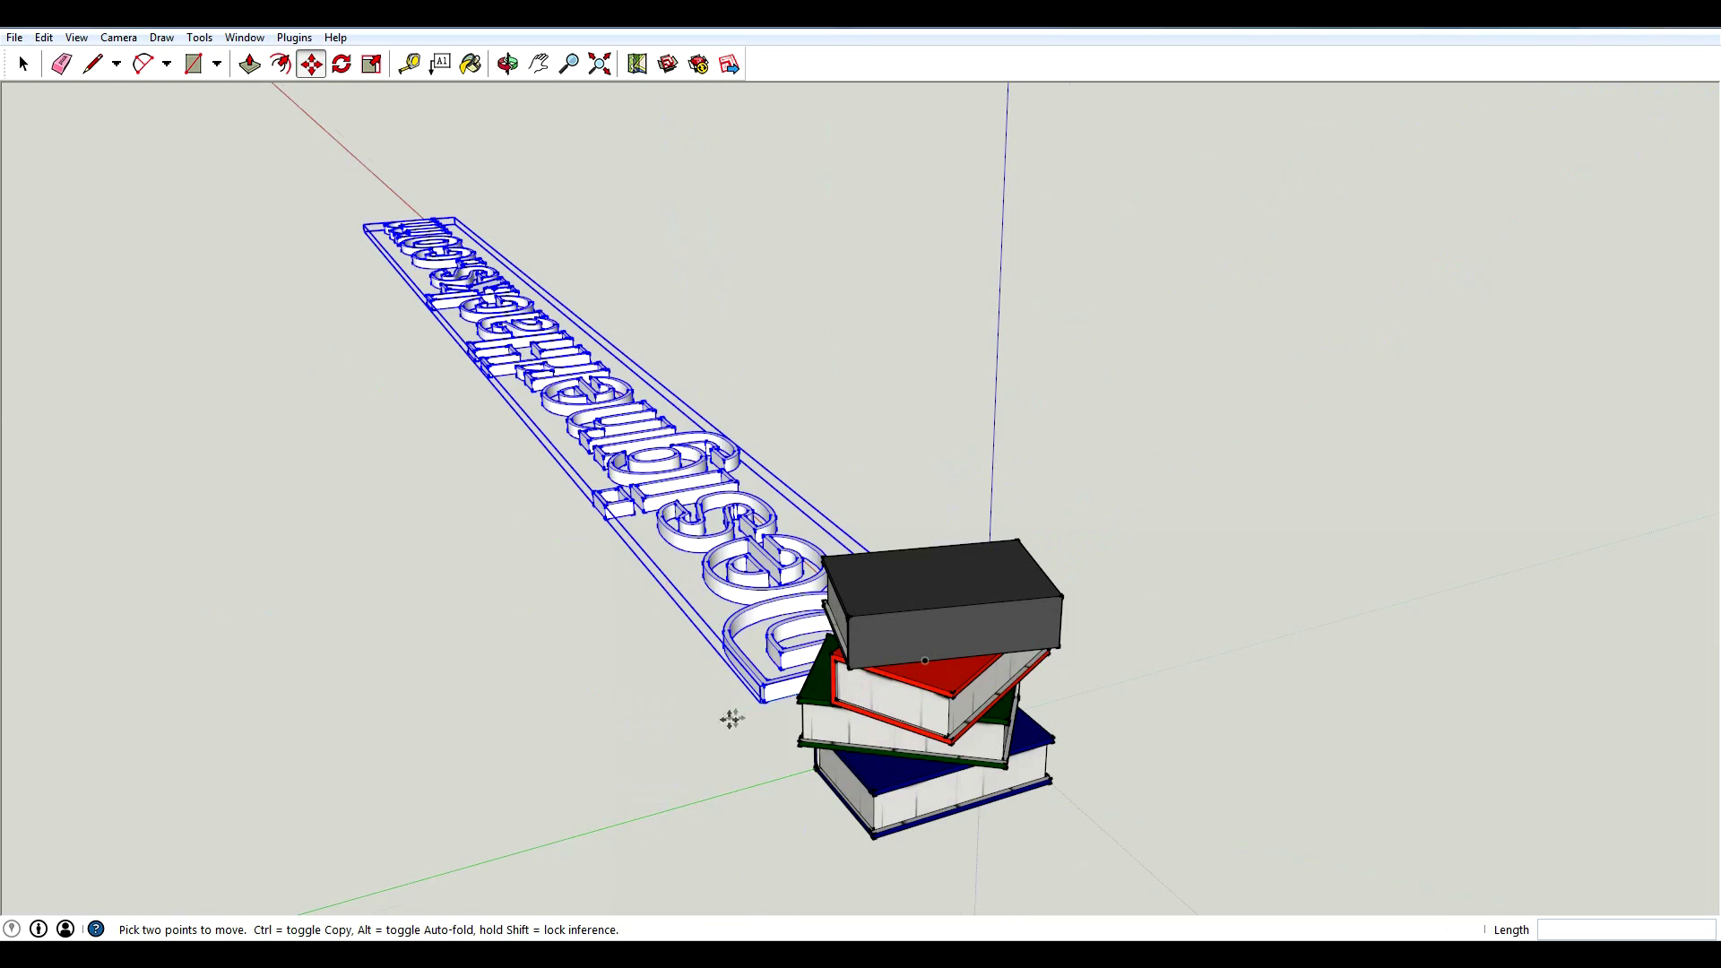
scroll(762, 704, up, 5)
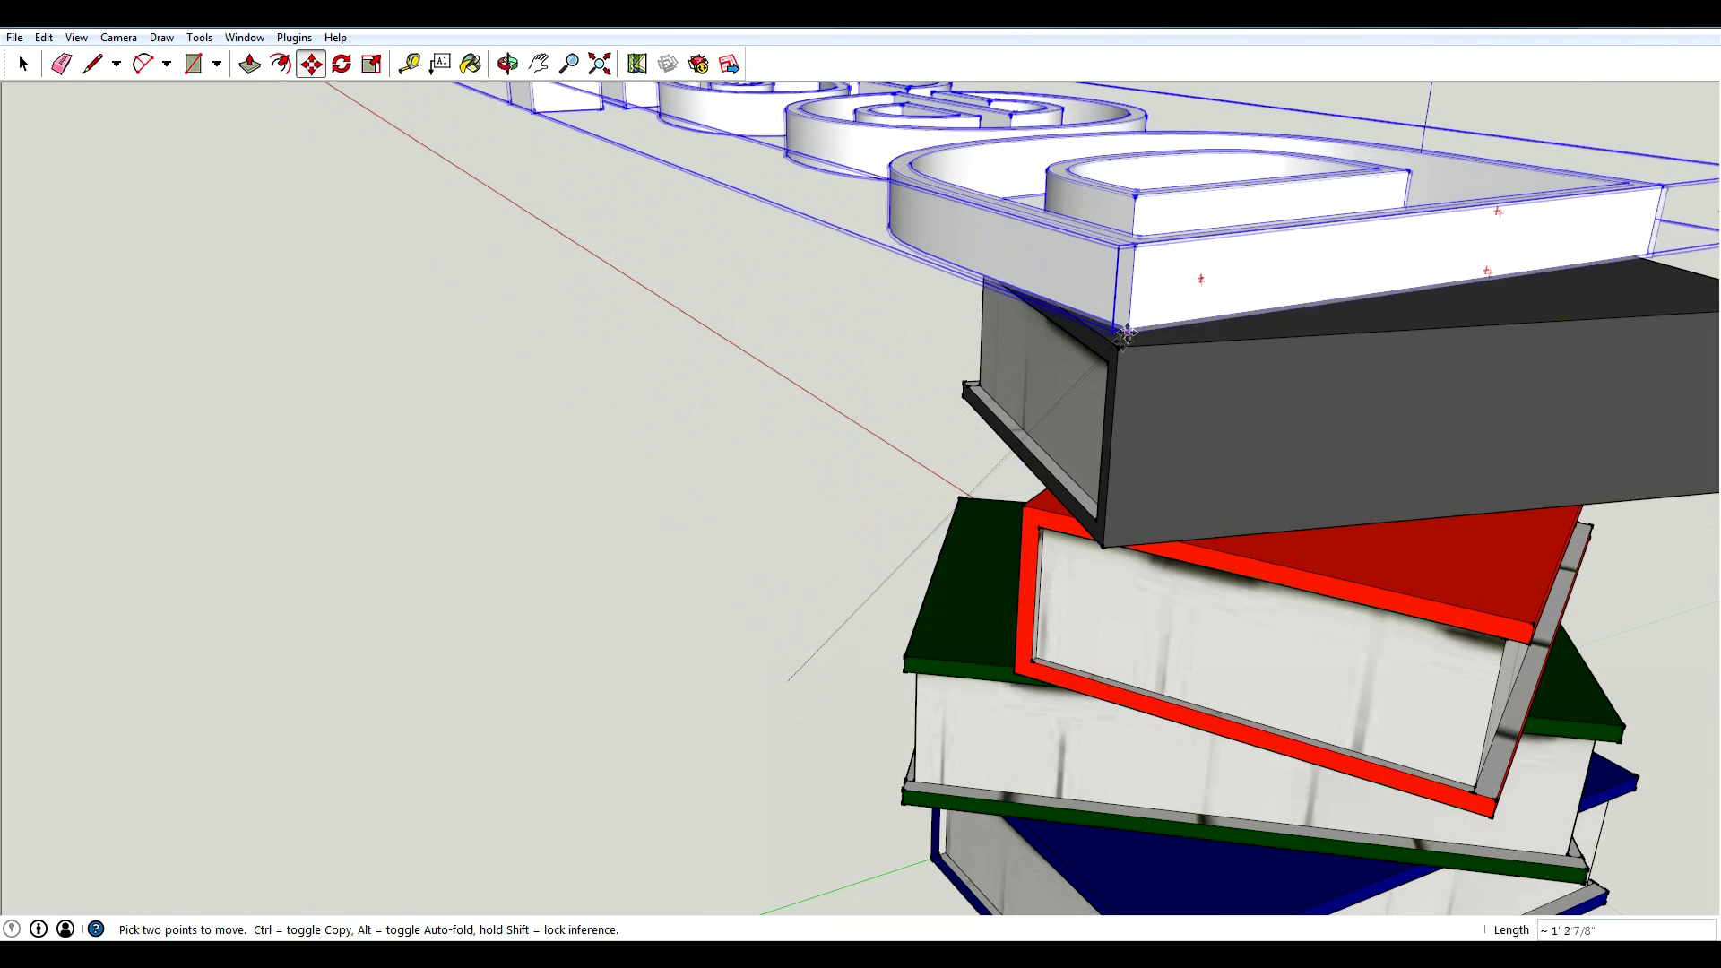
click(1118, 347)
scroll(948, 429, down, 5)
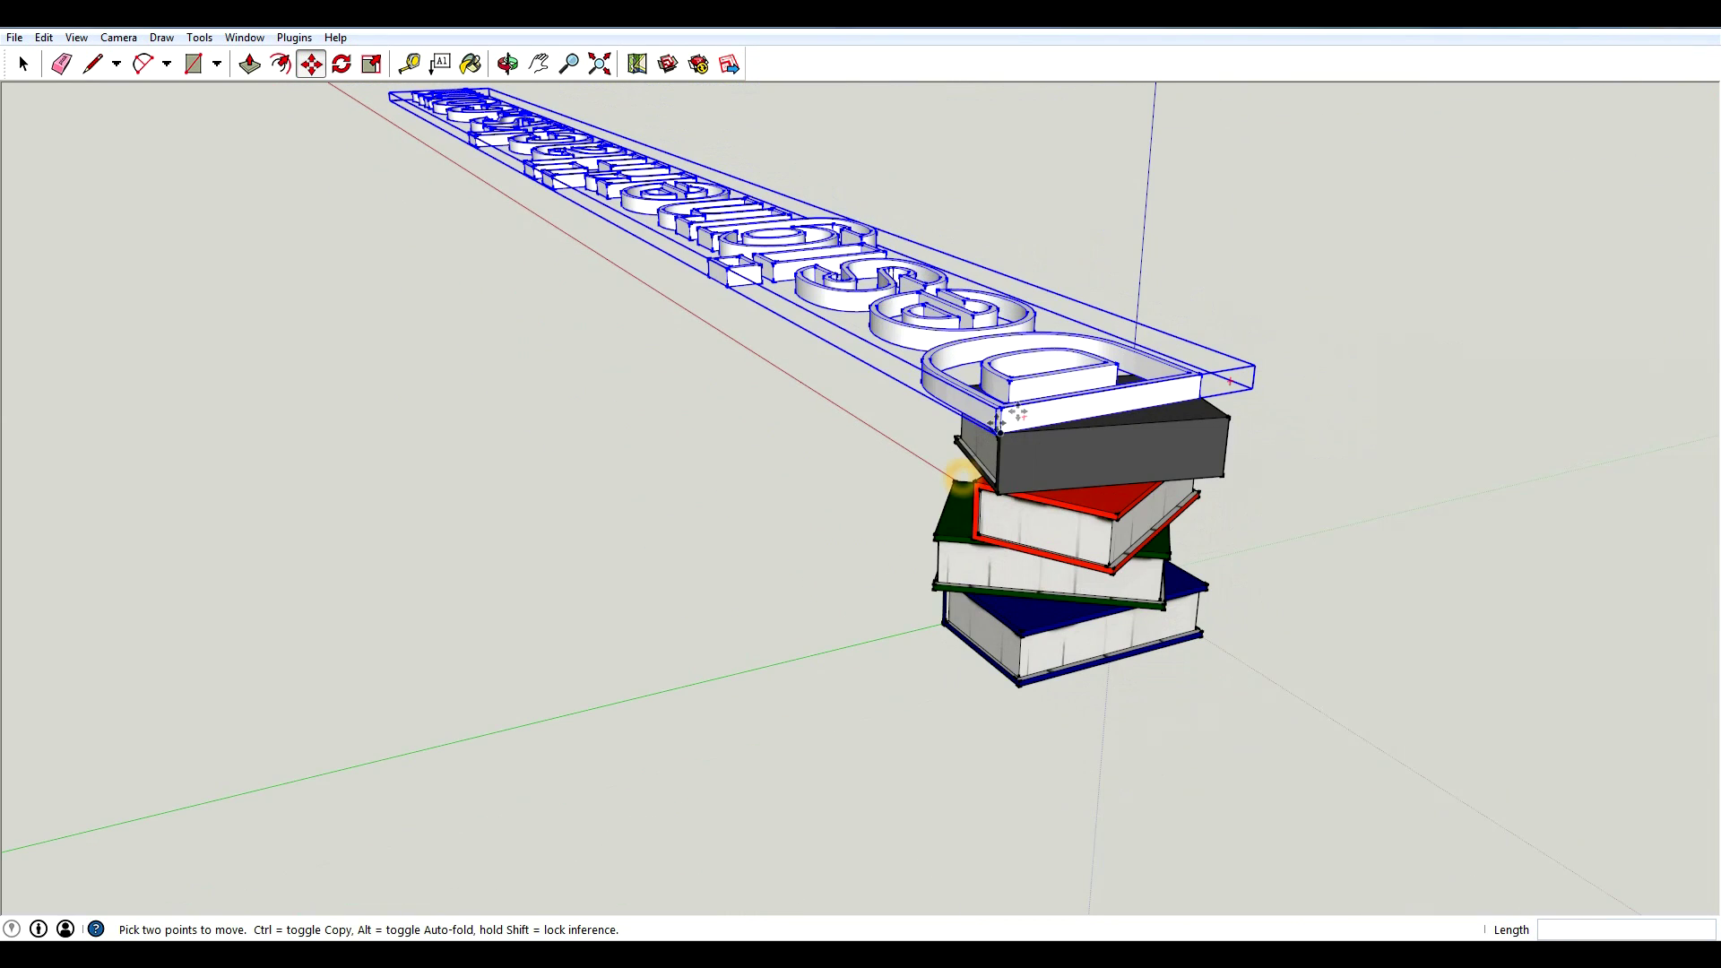
key(r)
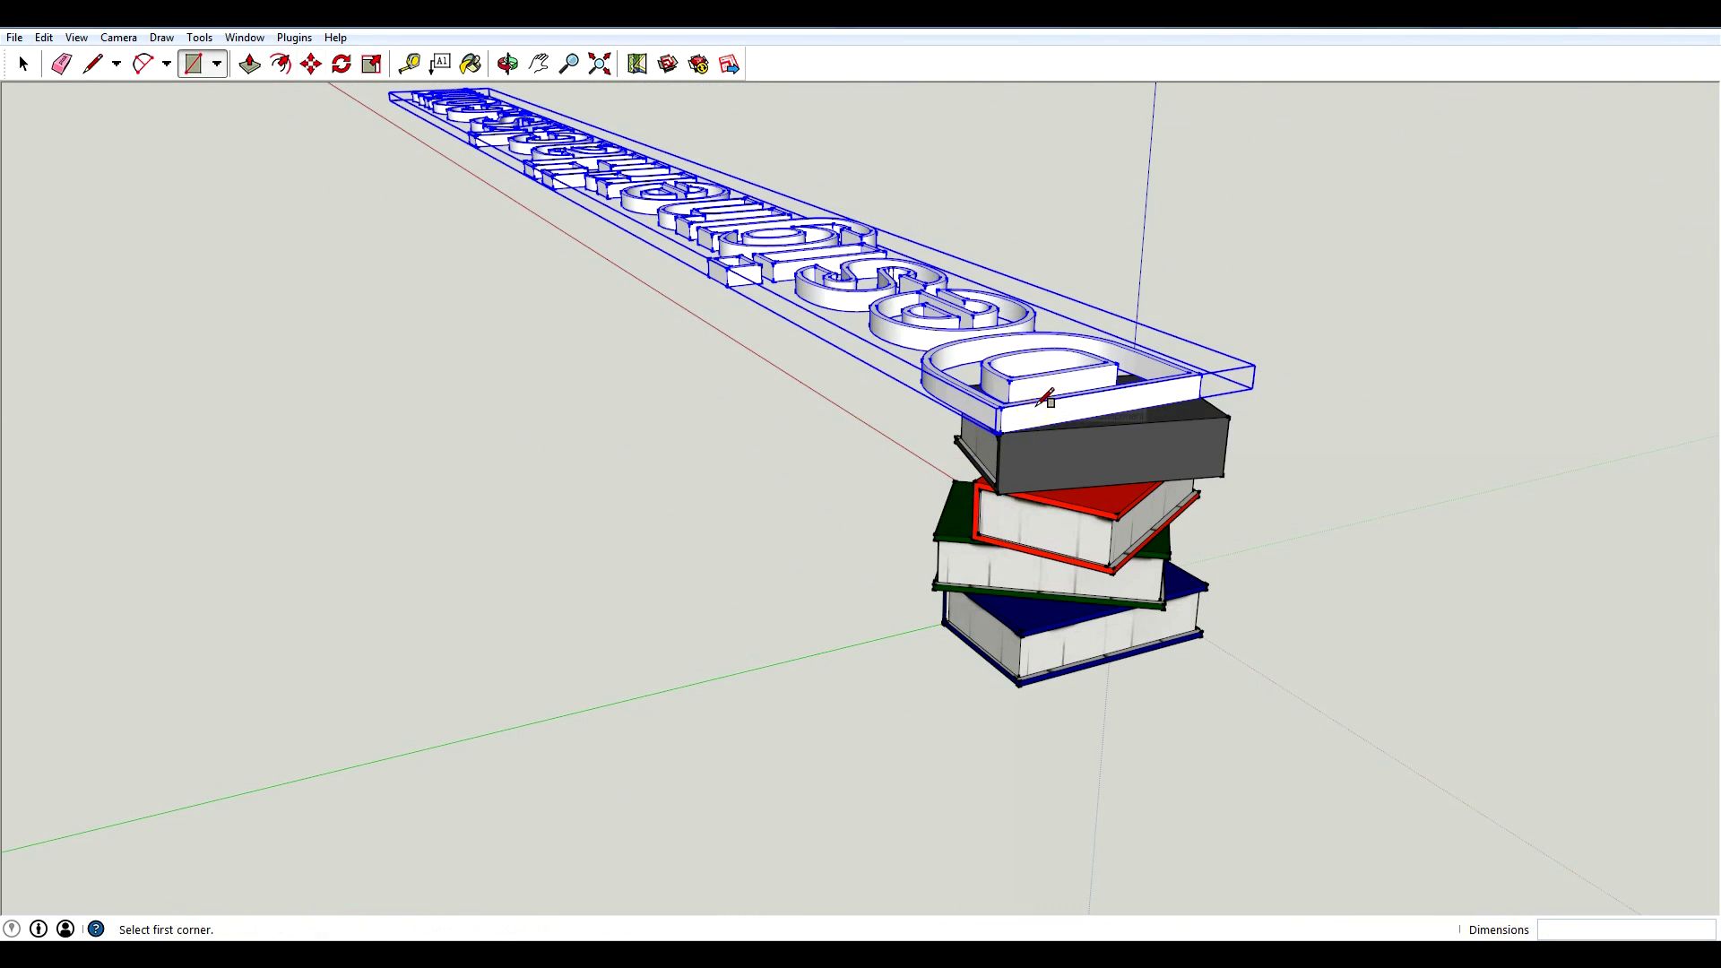
Step: Start rotating the lettering, trying pivot points on the top book's side, edge and face
click(348, 66)
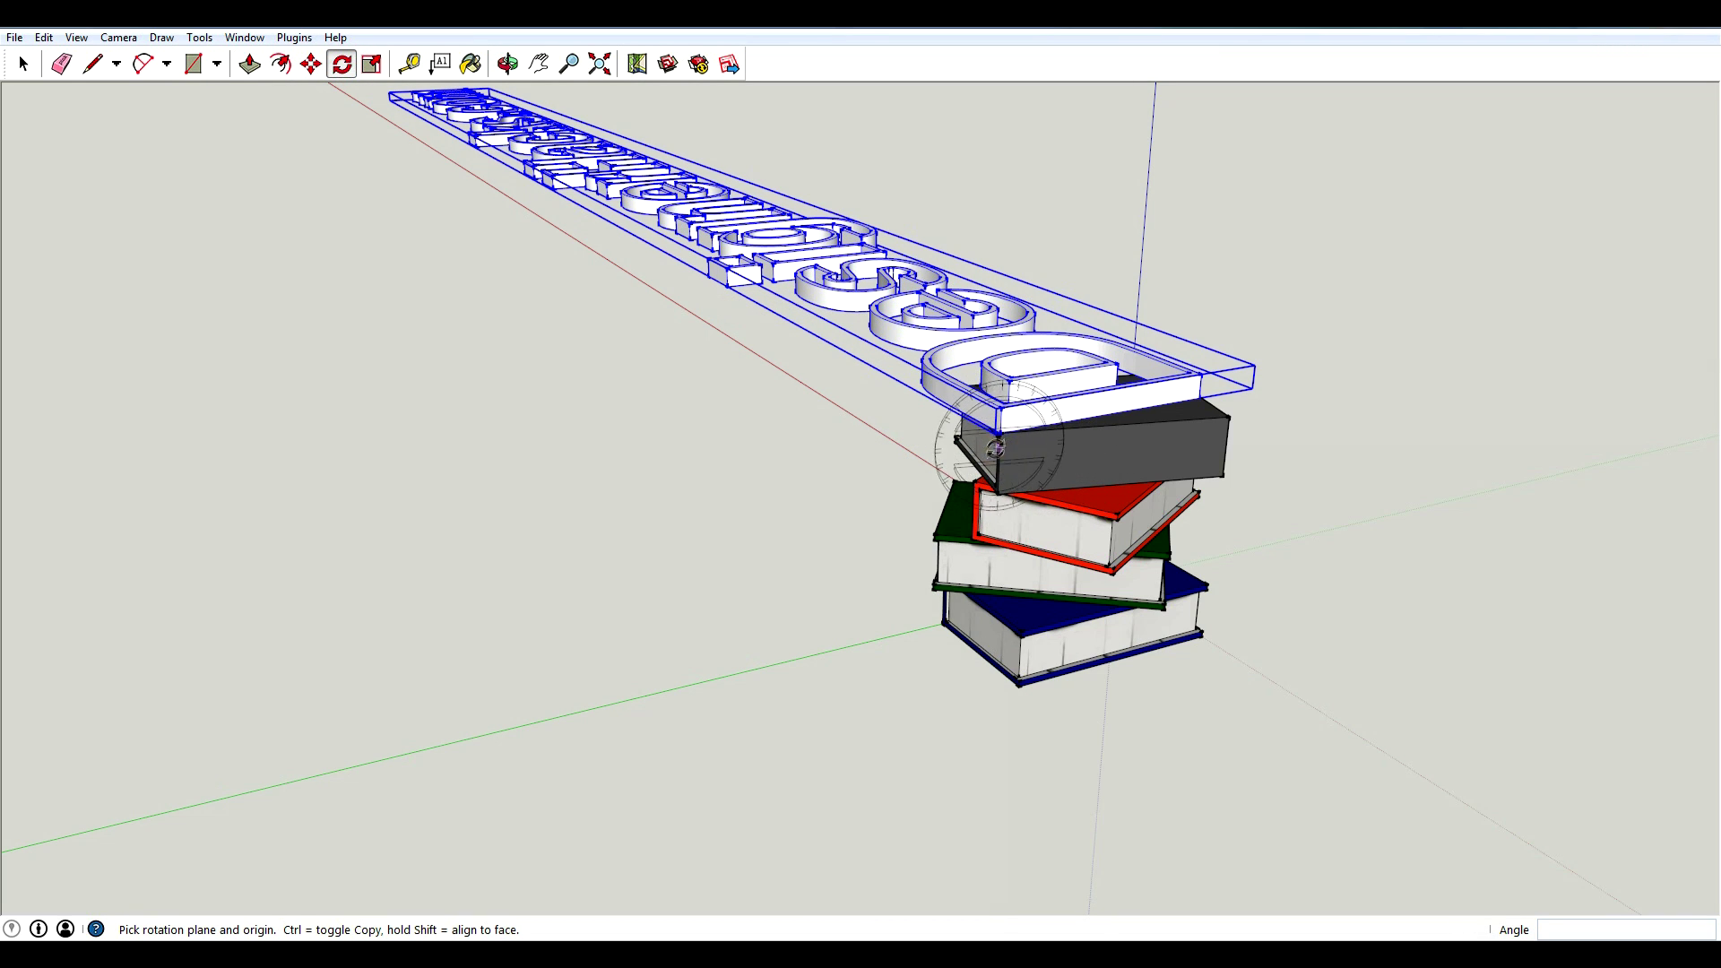
click(964, 451)
click(1029, 402)
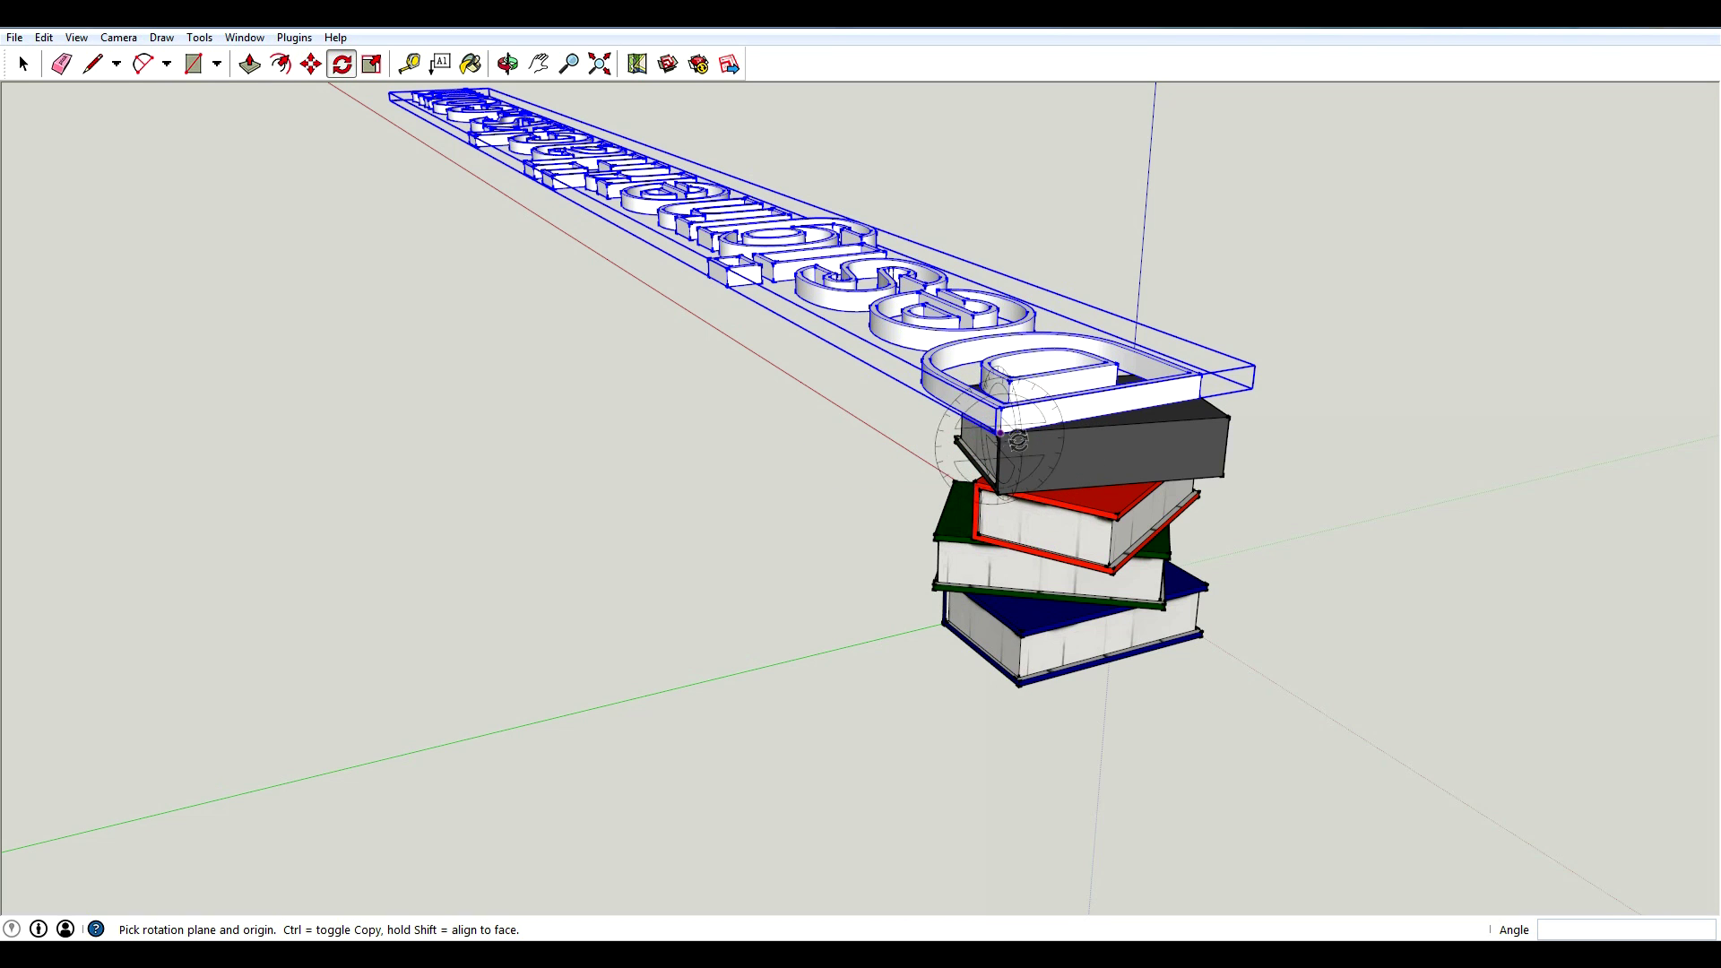
click(1121, 468)
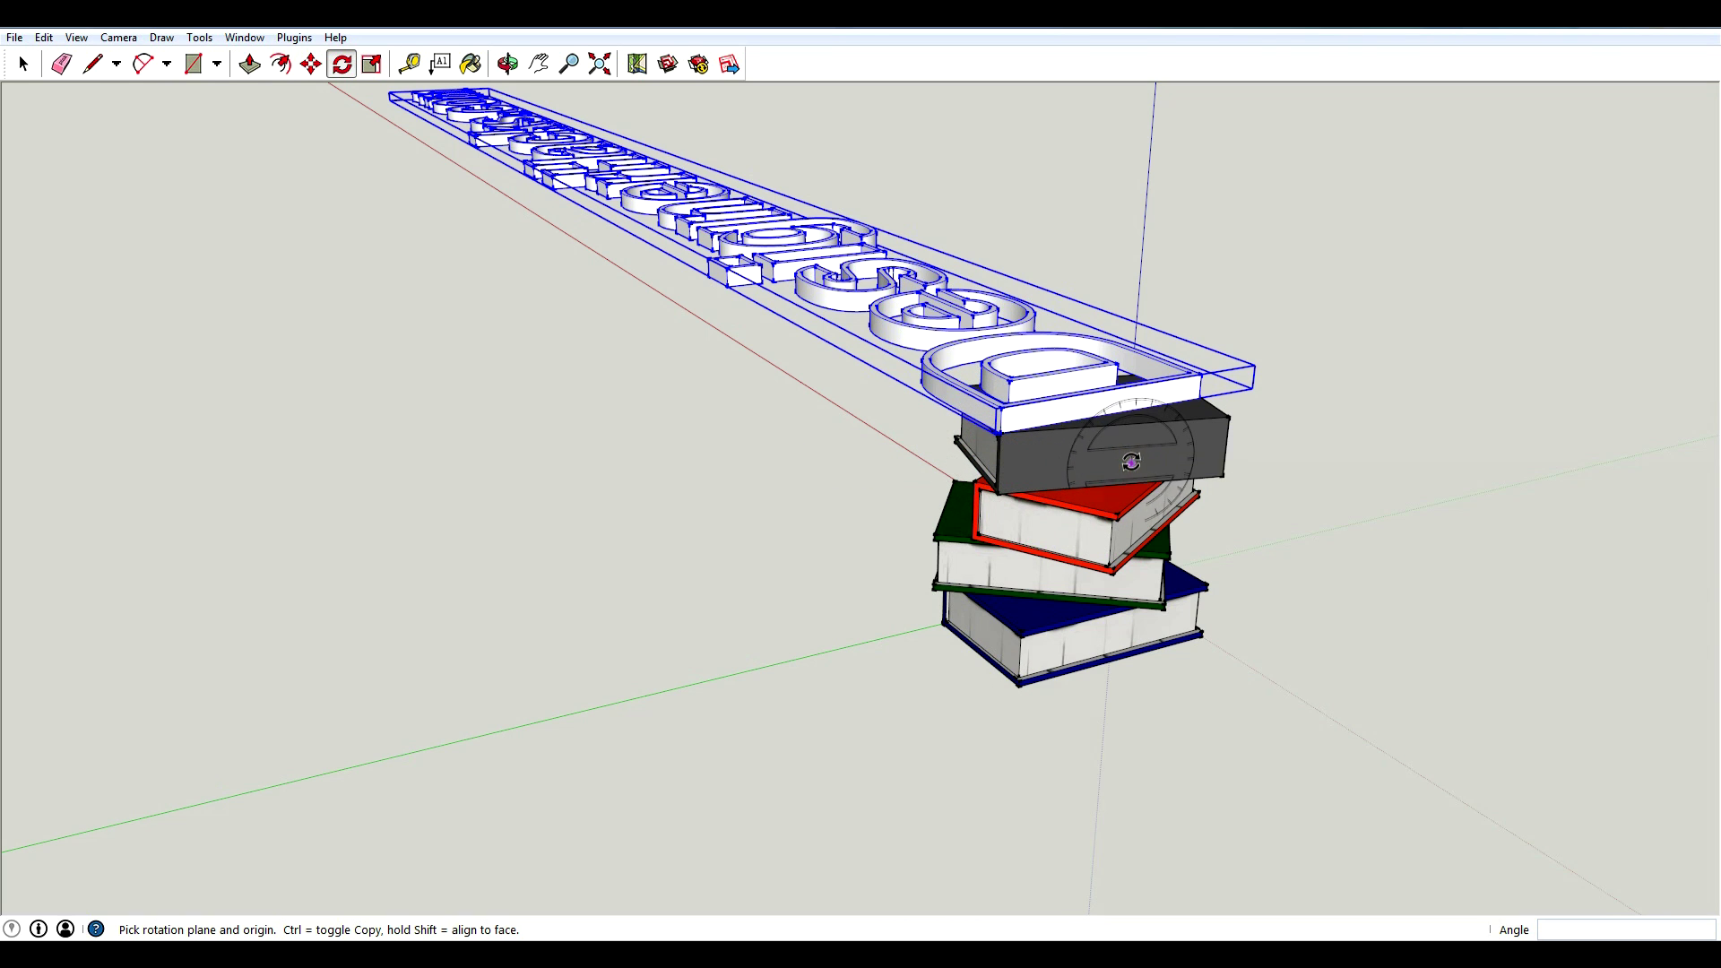
click(1131, 462)
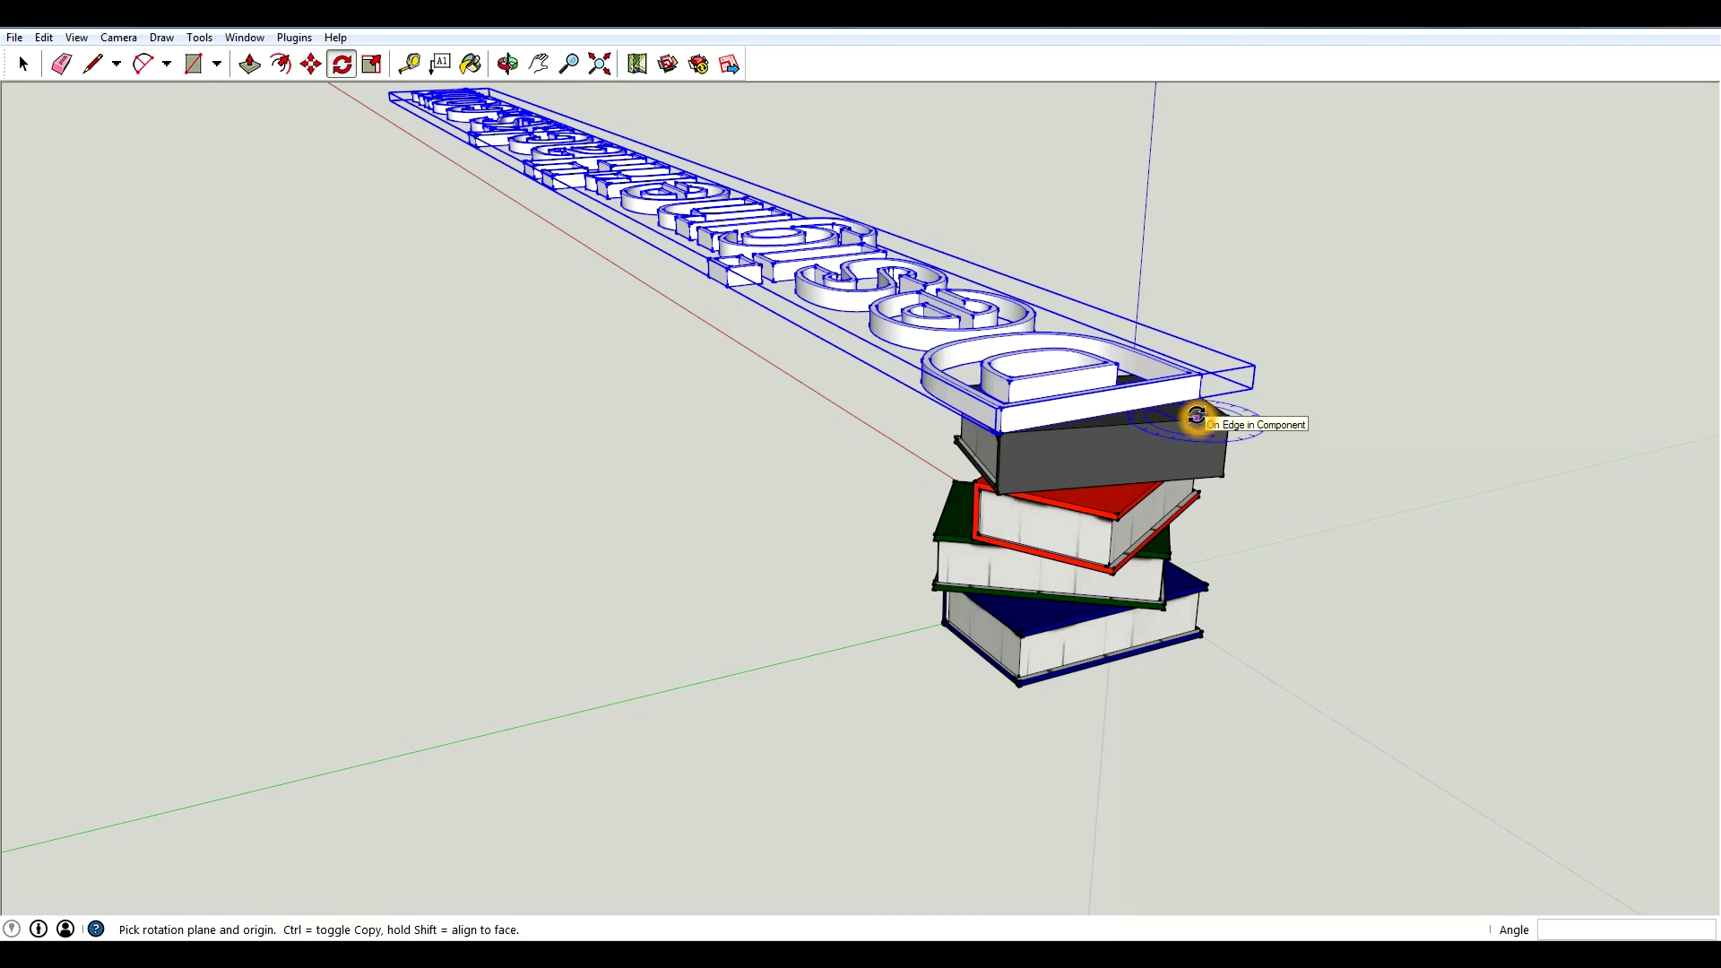
scroll(1199, 413, up, 2)
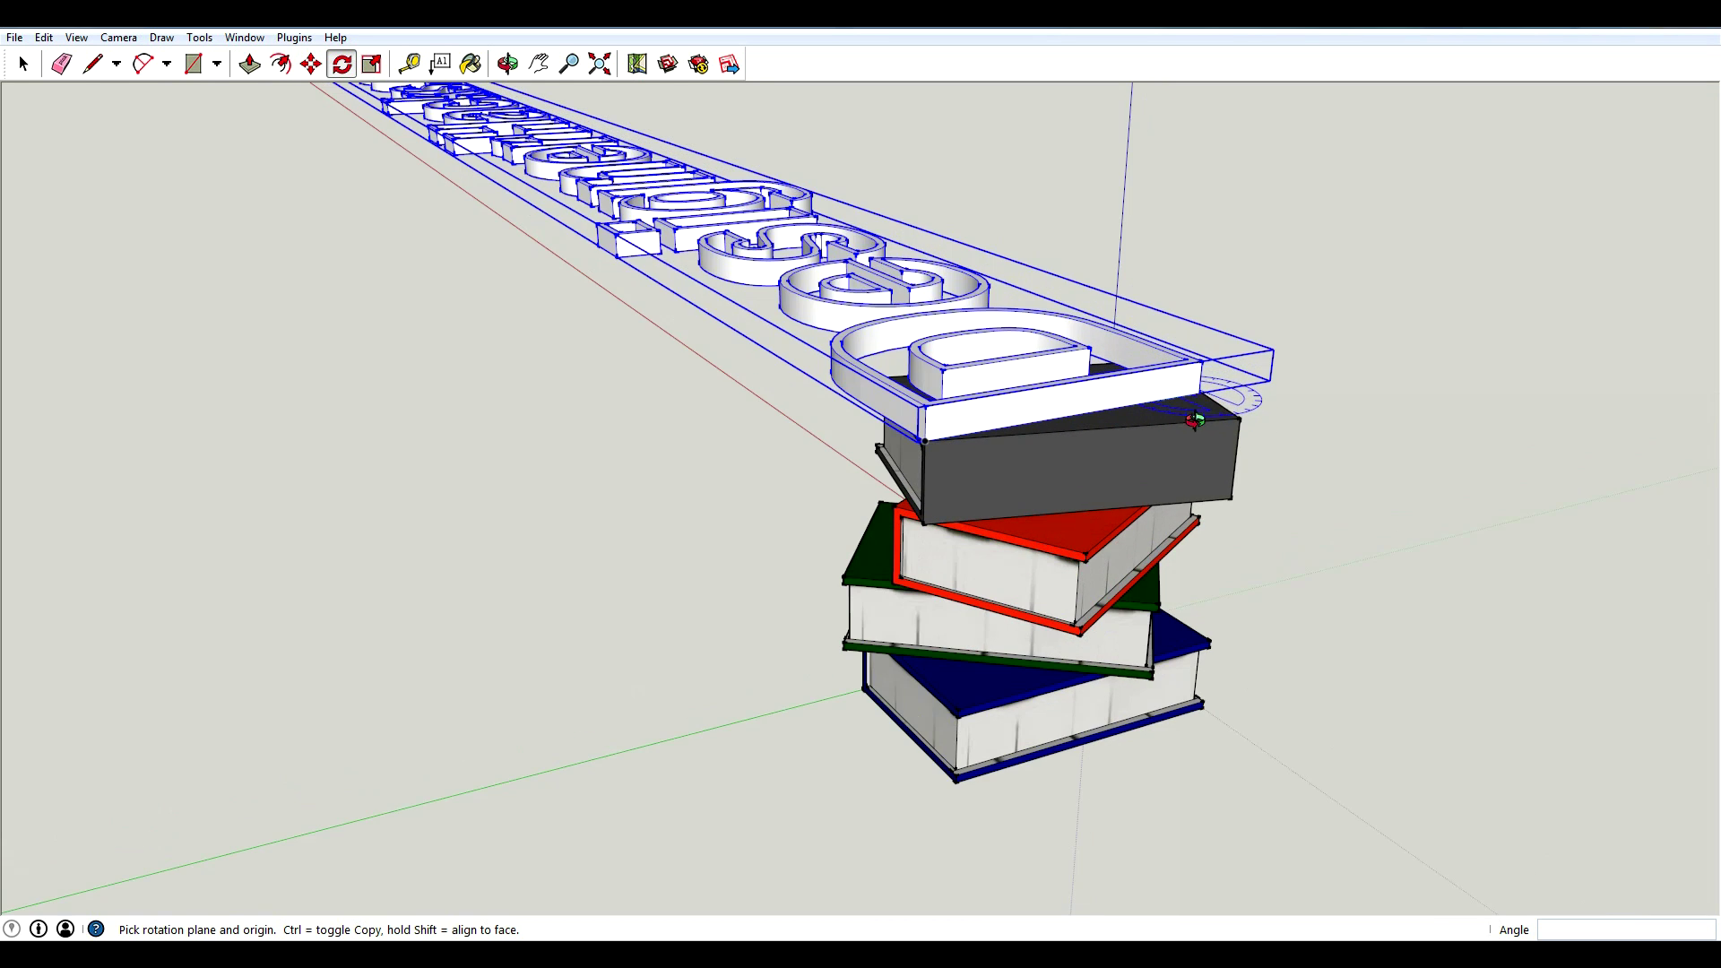
middle_drag(1200, 414, 1157, 507)
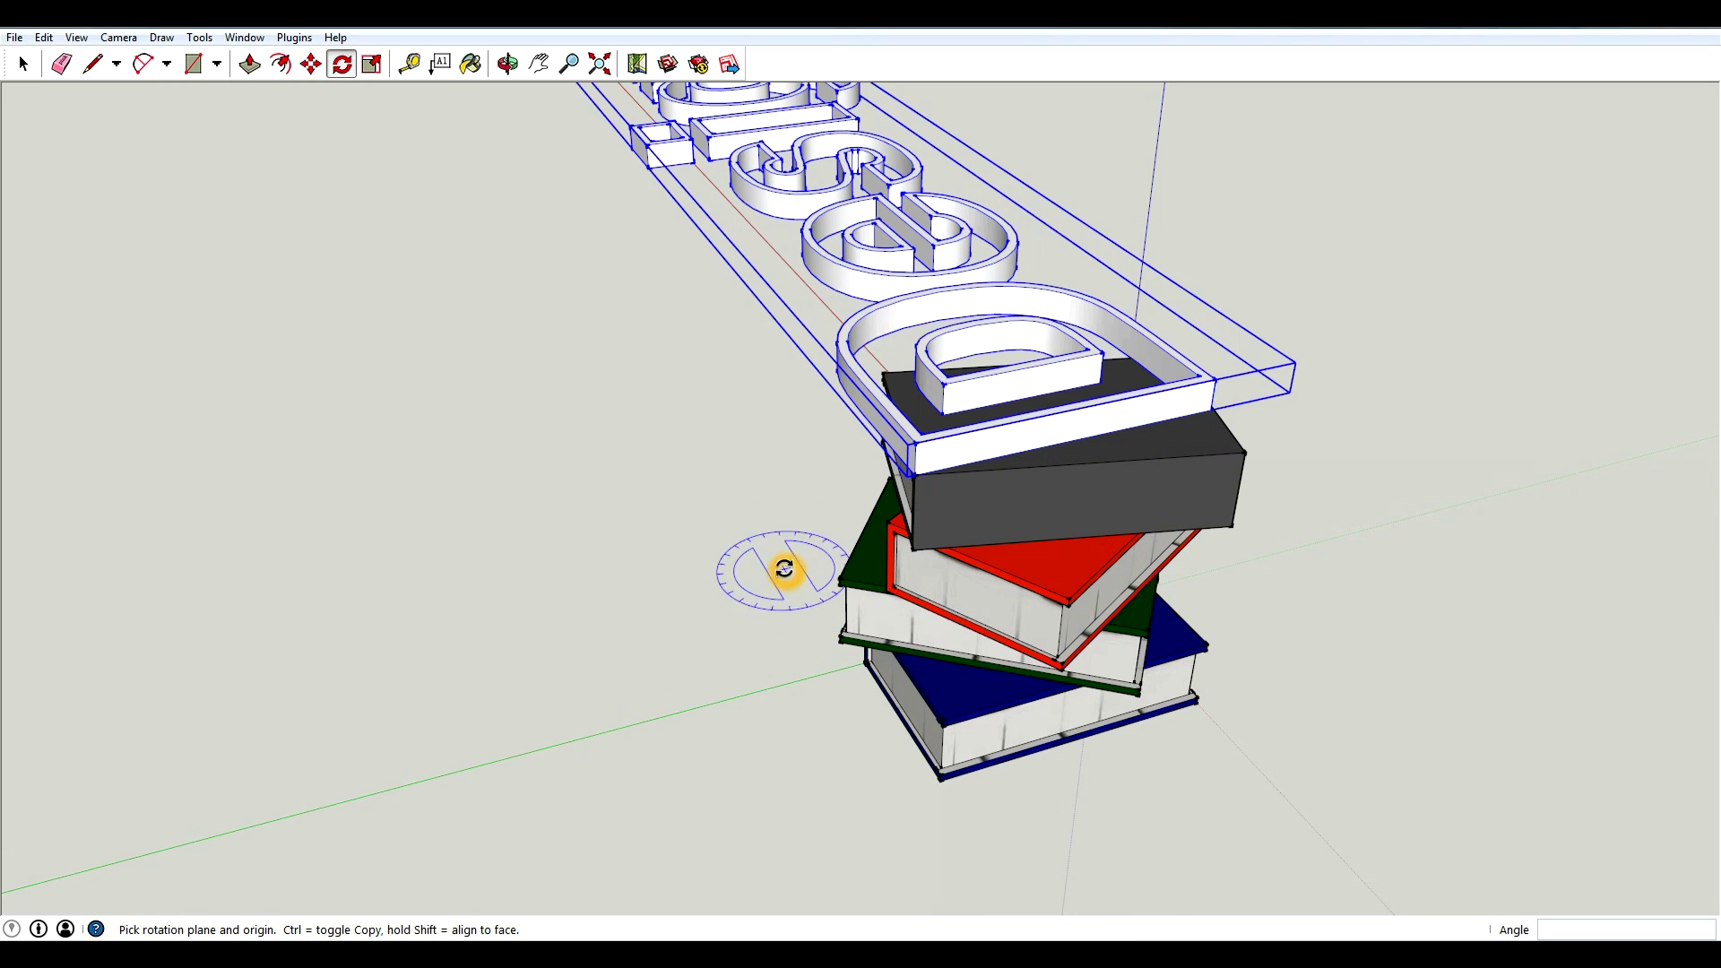
Step: Rotate the lettering about 105° around the top book's corner
click(914, 477)
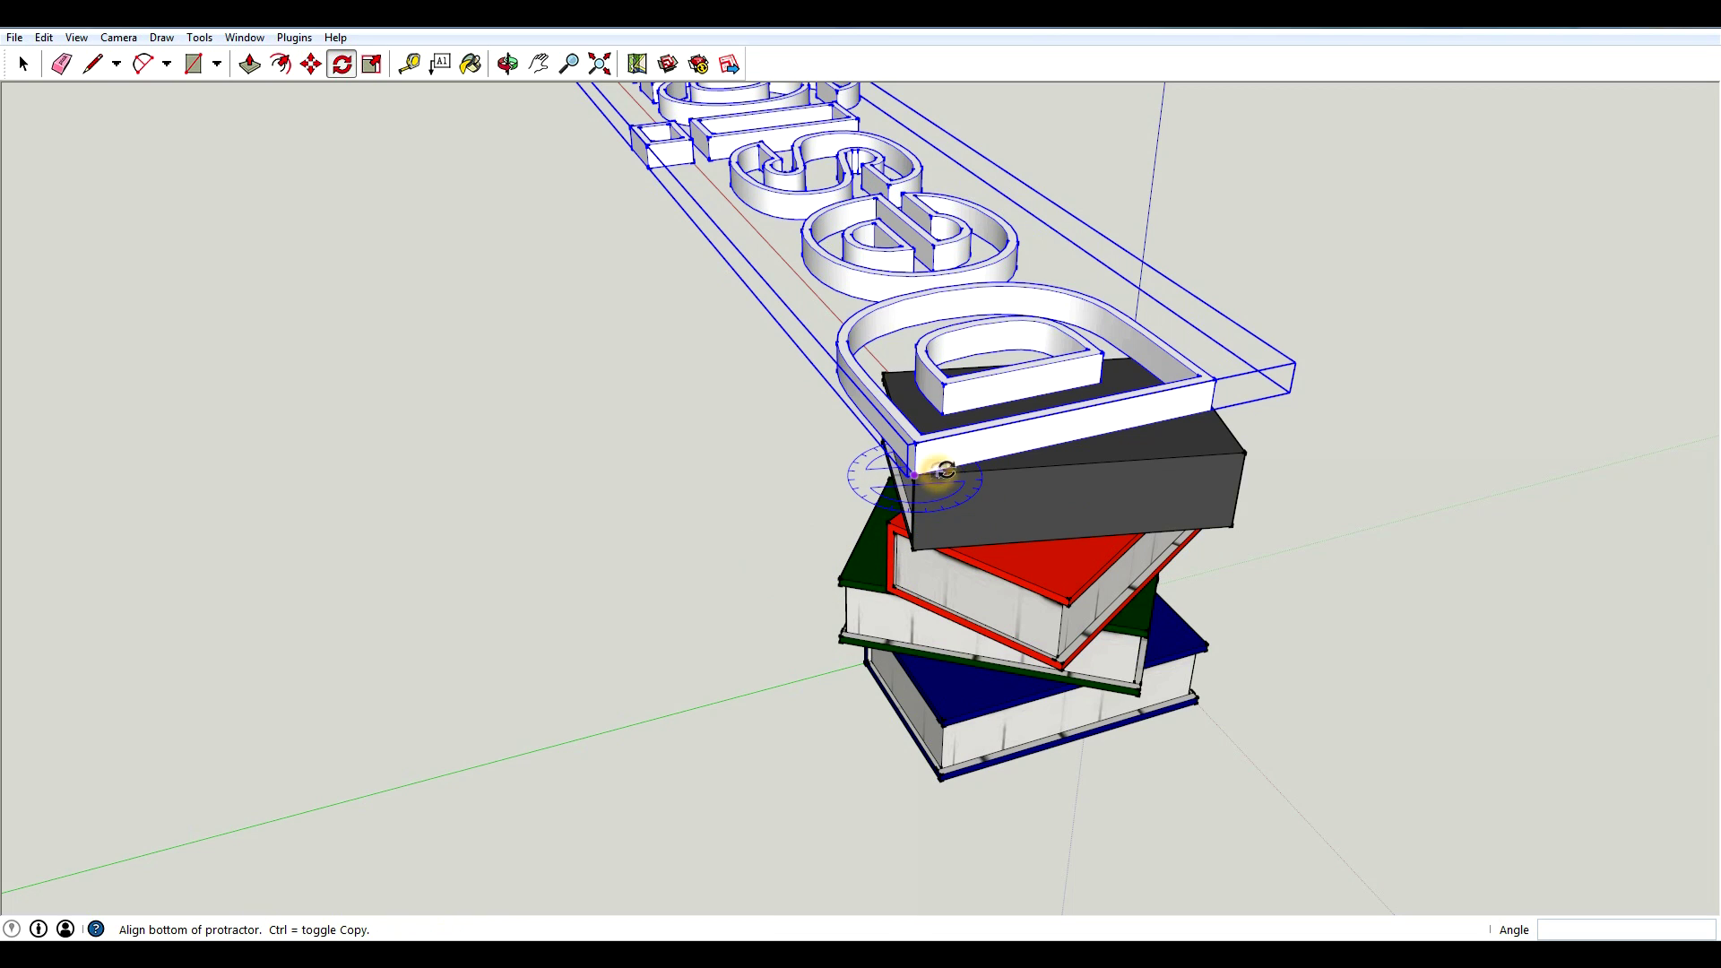
click(865, 420)
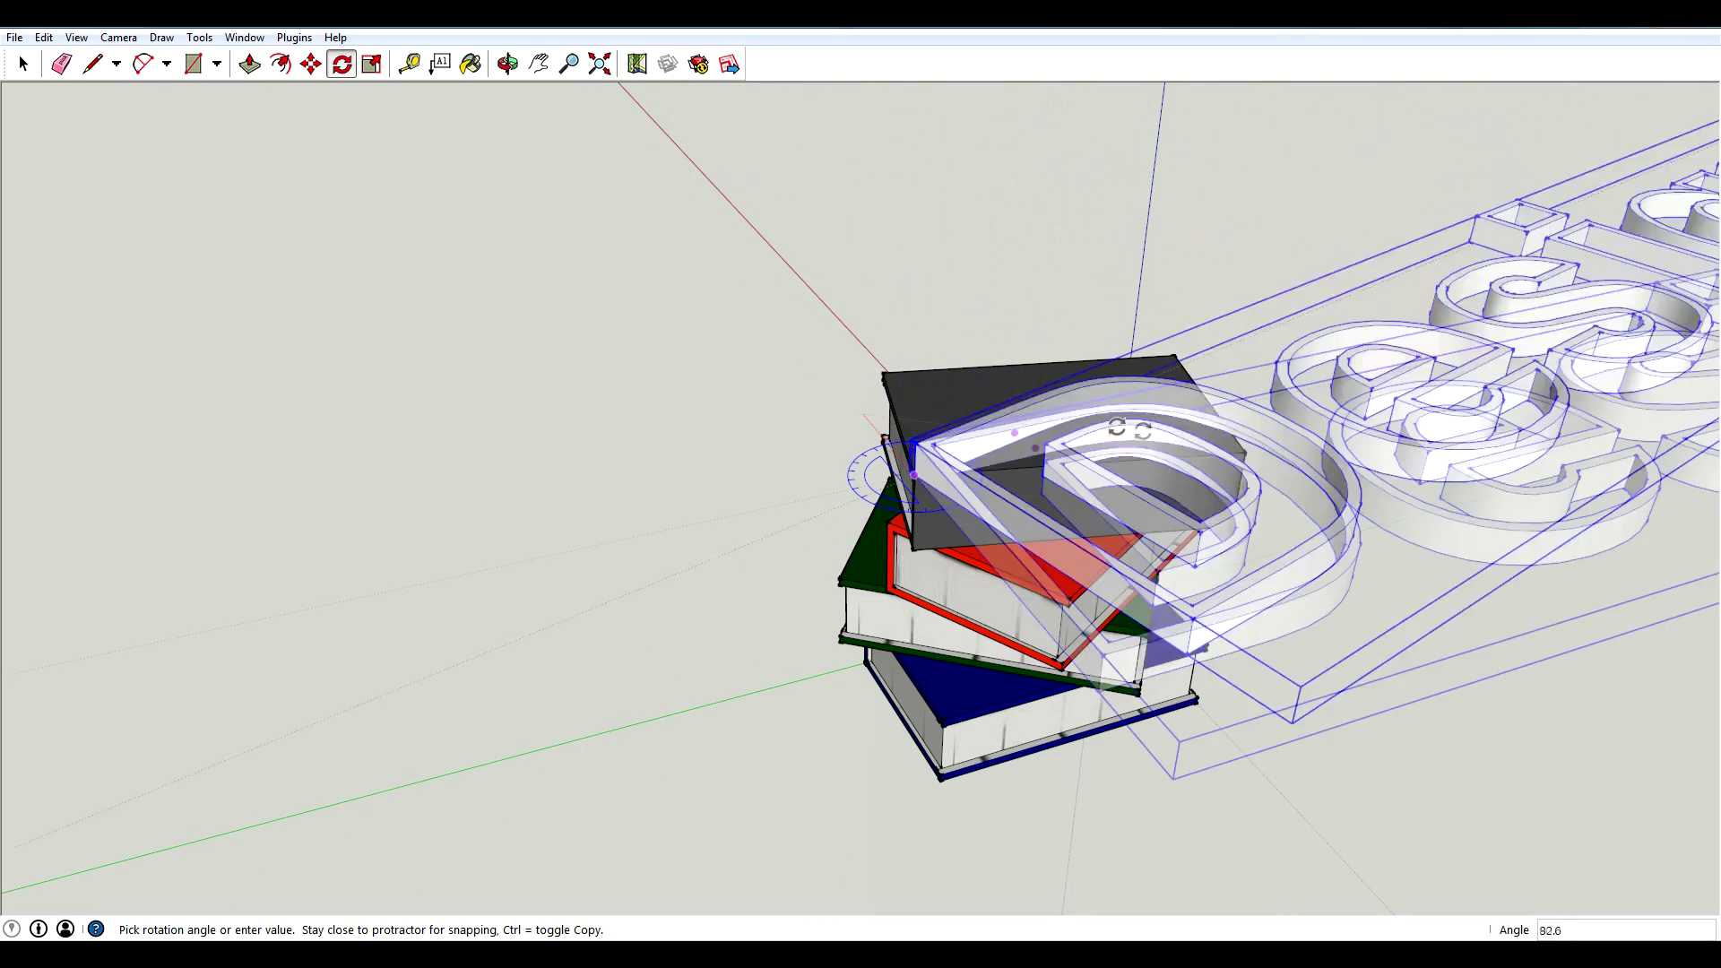
click(1250, 452)
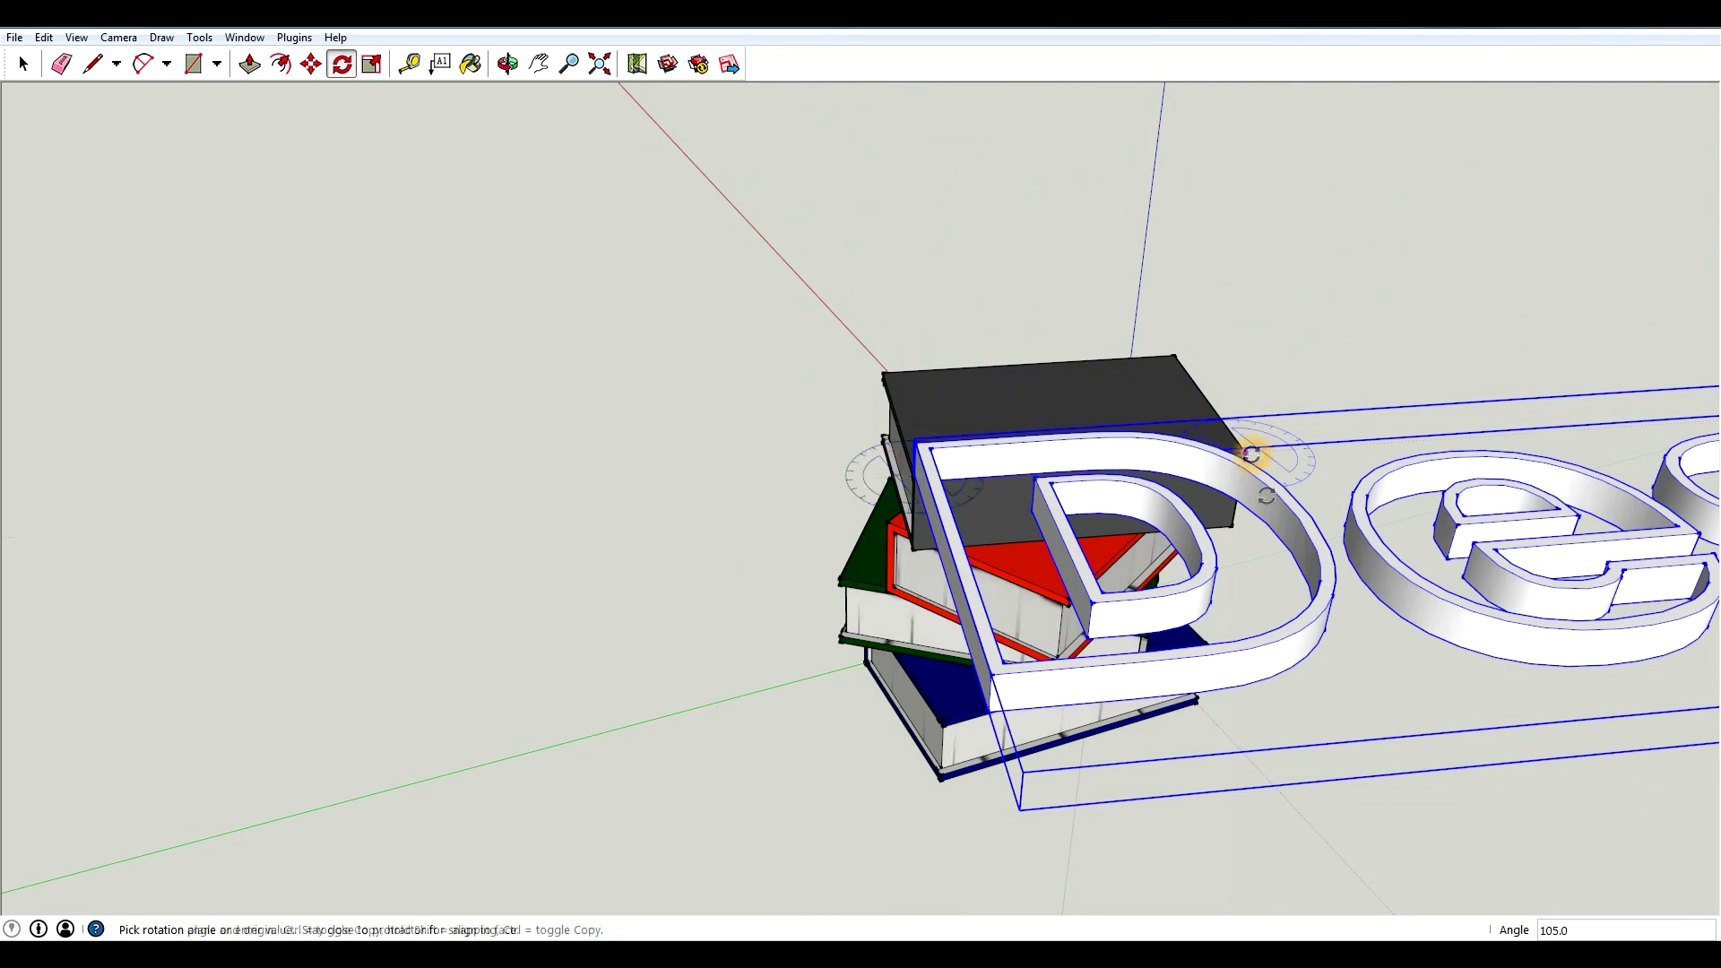
scroll(864, 513, down, 3)
middle_drag(1232, 584, 407, 461)
middle_drag(915, 470, 742, 479)
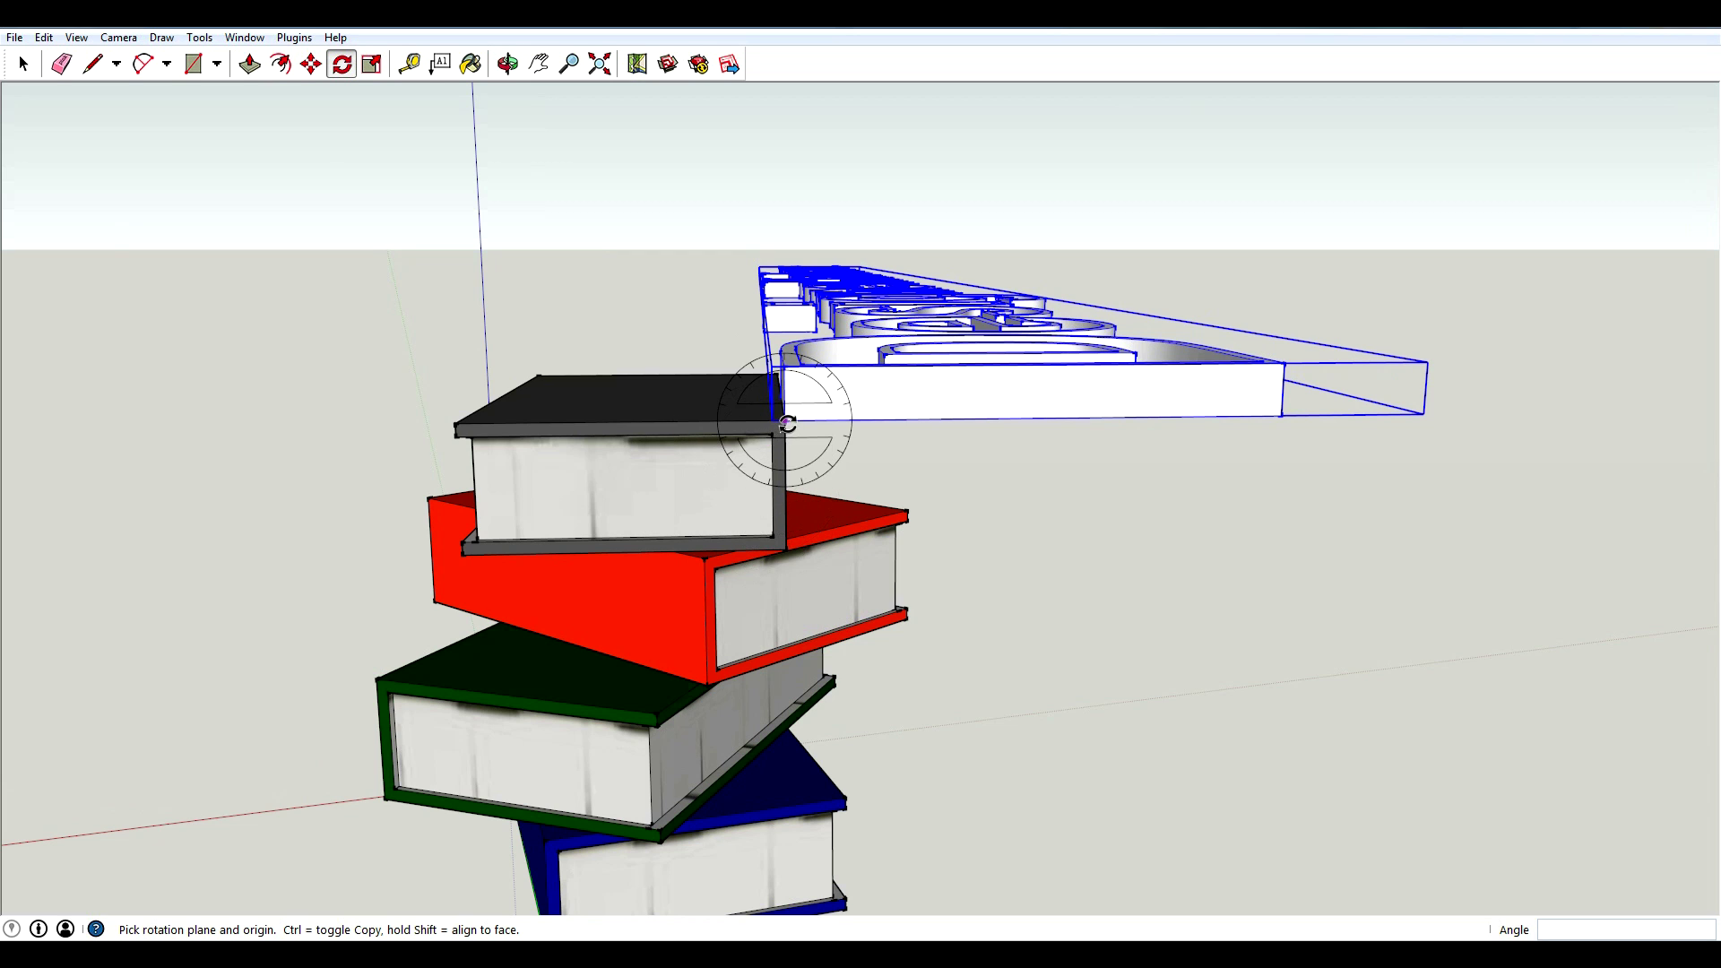
Step: Rotate the DesignerHacks.com text 90° so it stands upright beside the book stack
drag(787, 424, 989, 425)
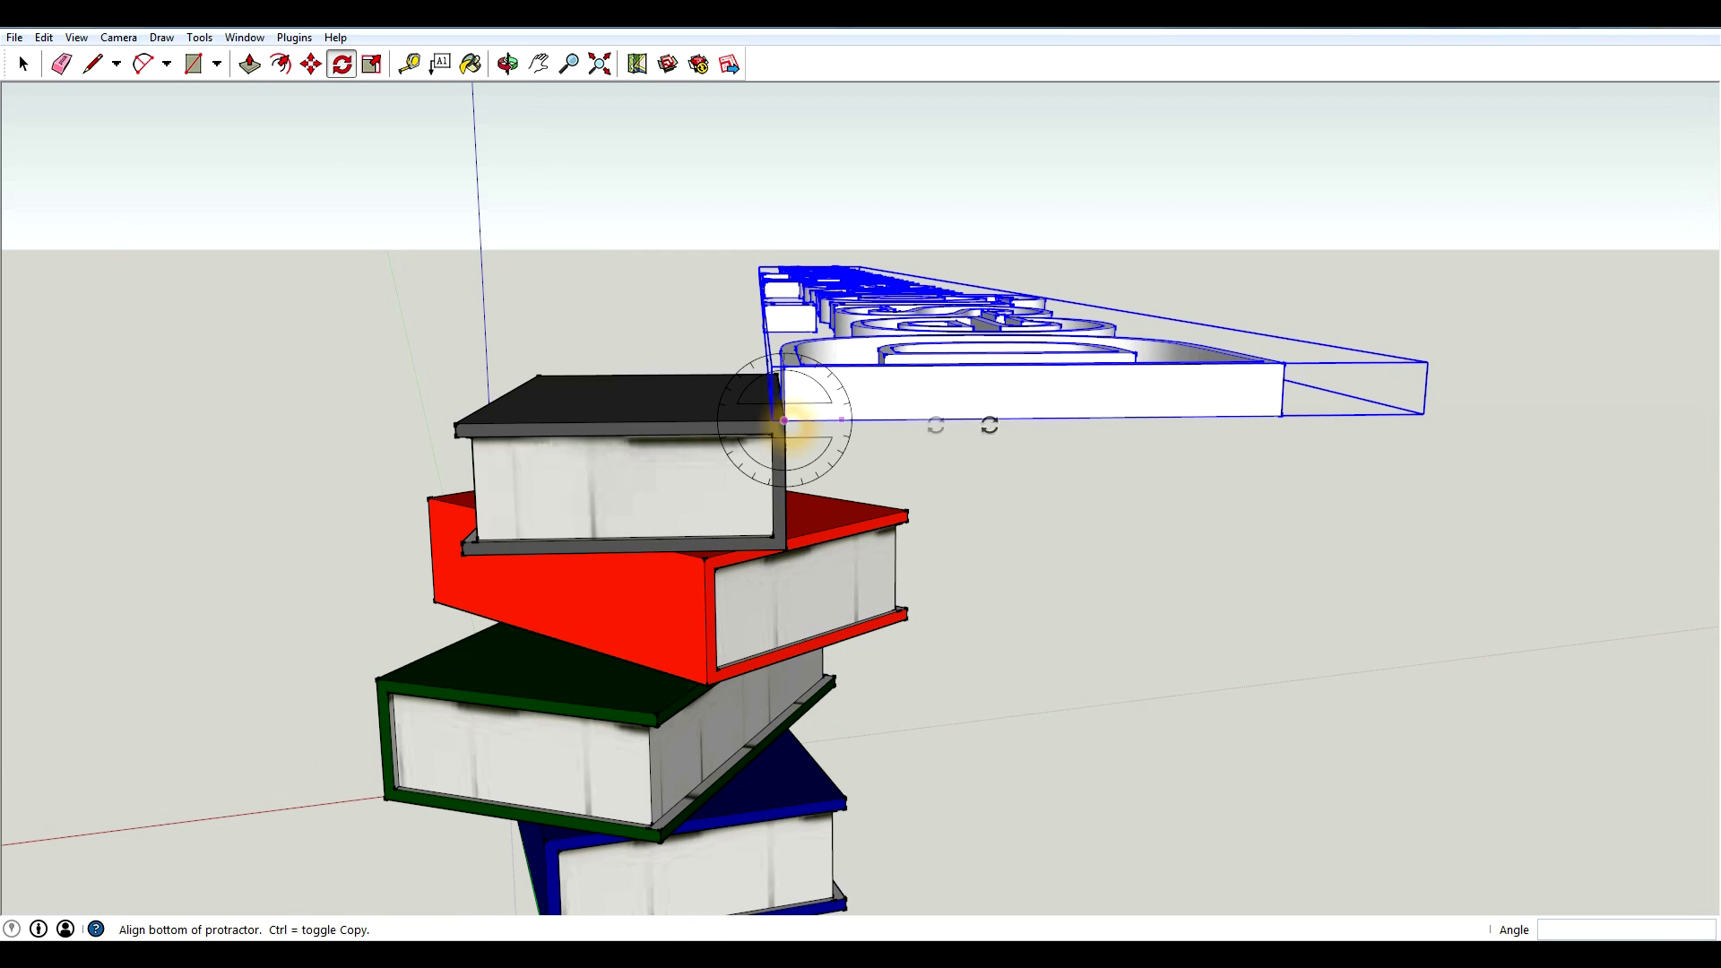
click(1286, 420)
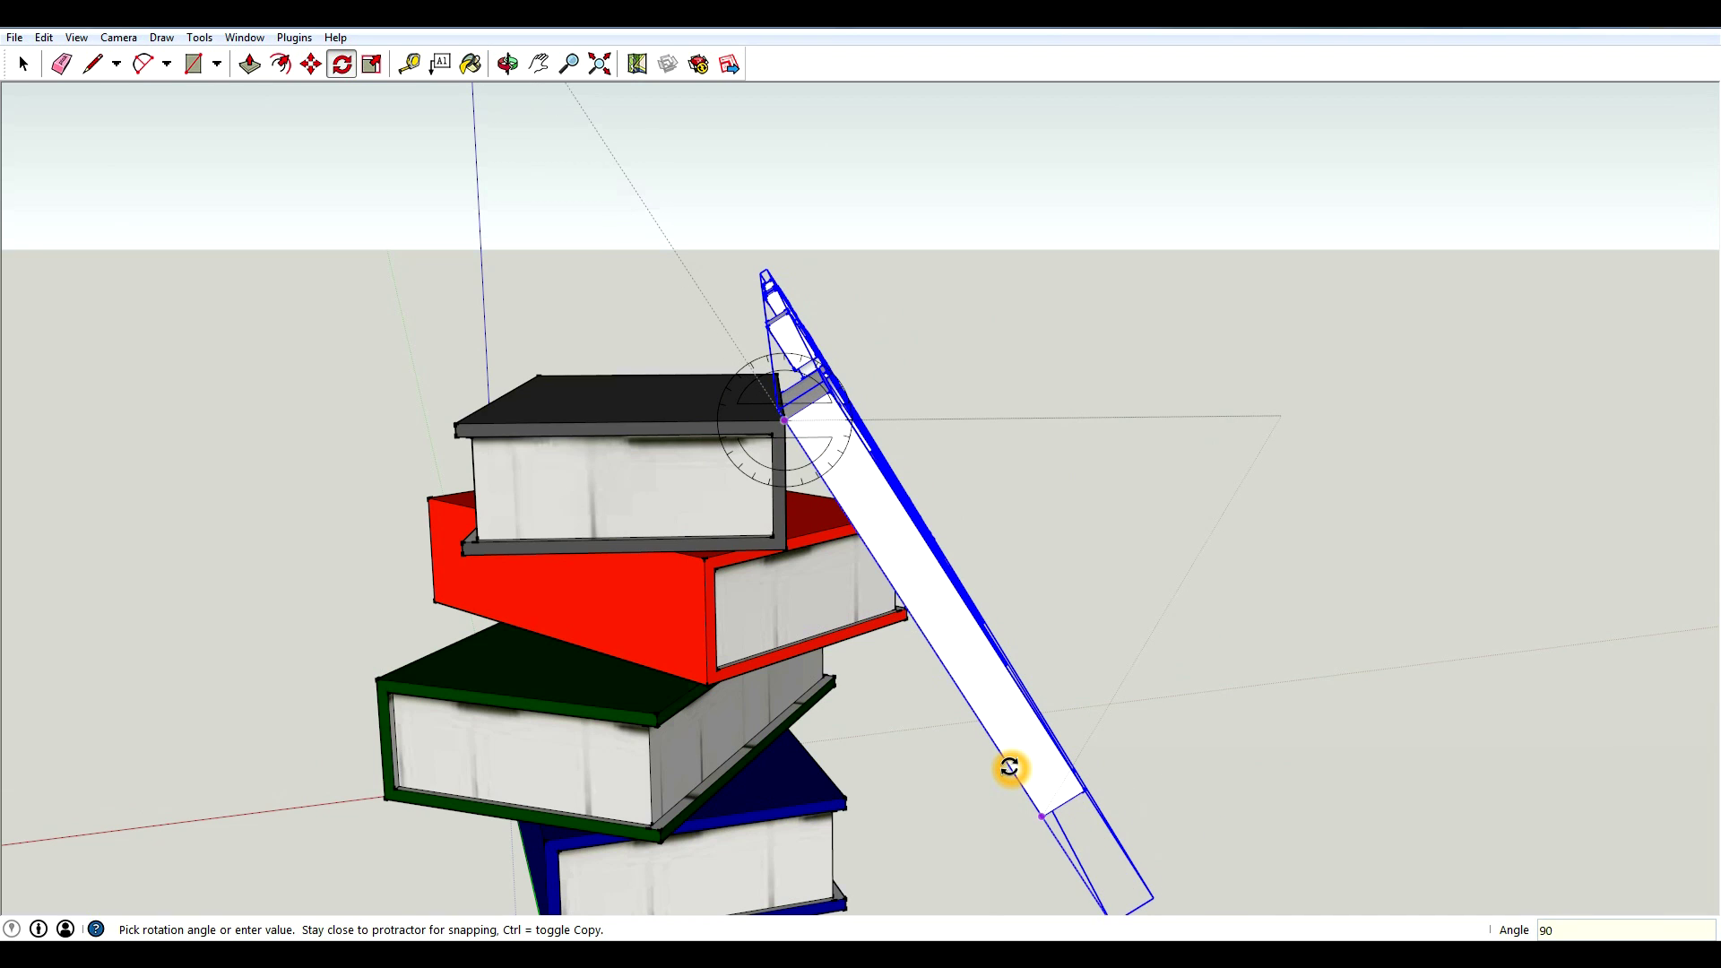
text(90)
key(Return)
middle_drag(1230, 624, 728, 616)
scroll(826, 524, down, 3)
scroll(825, 524, down, 2)
scroll(408, 528, up, 4)
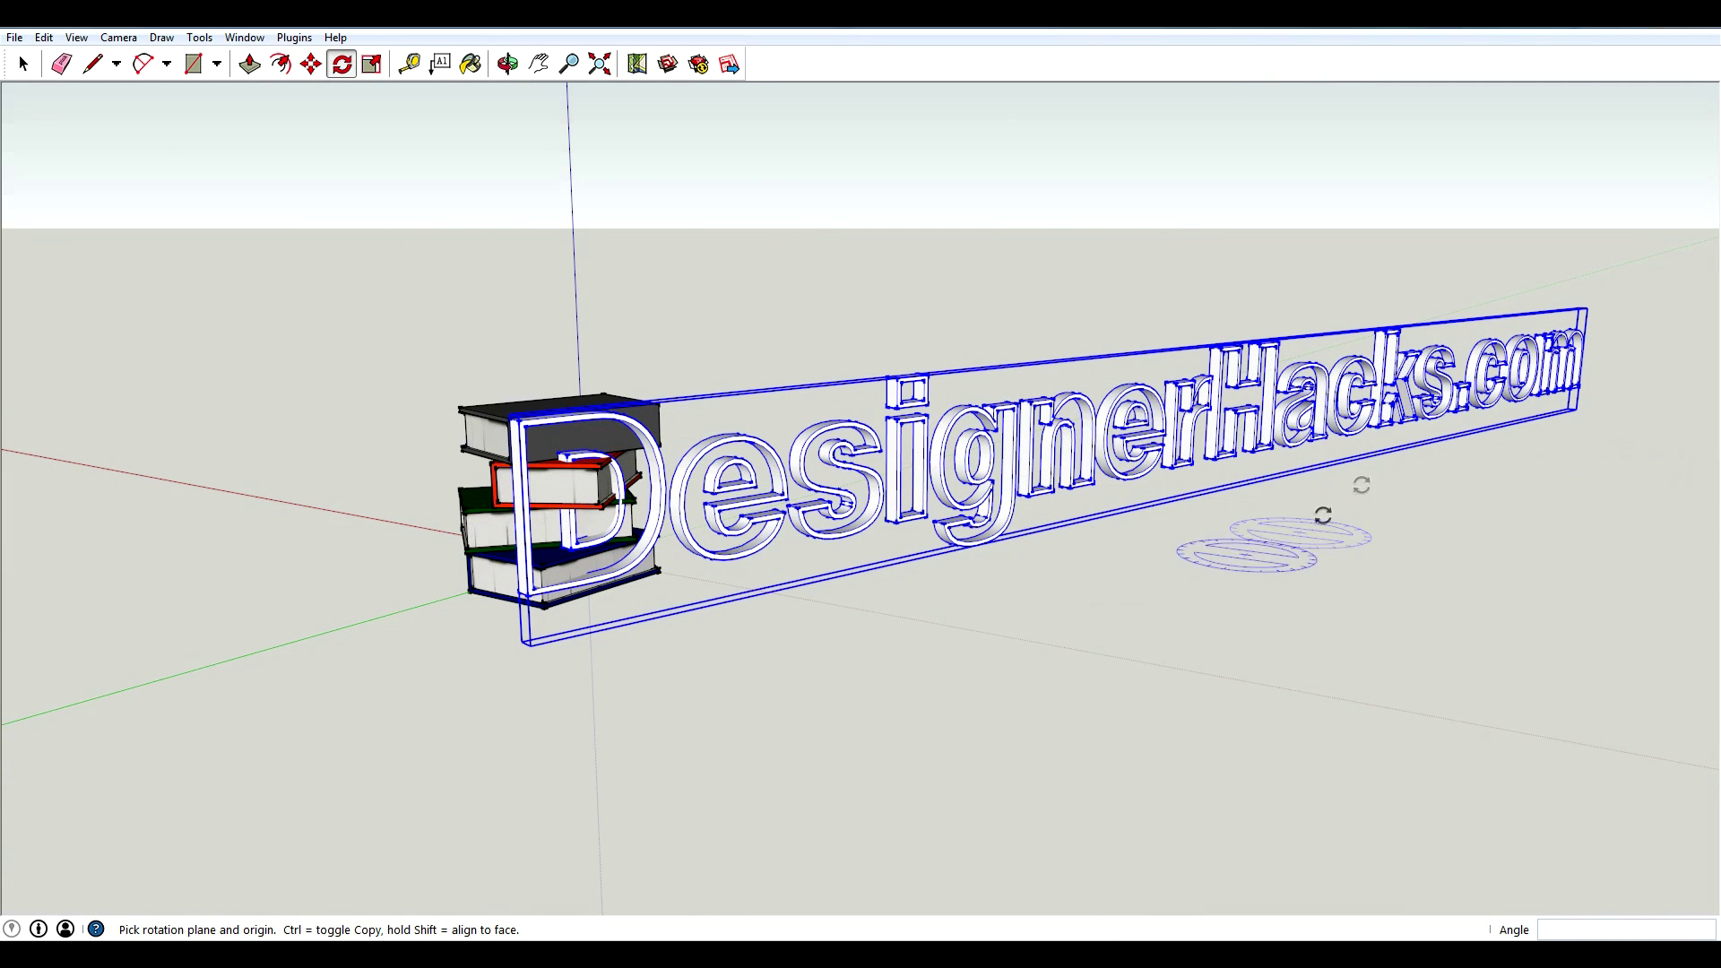
key(s)
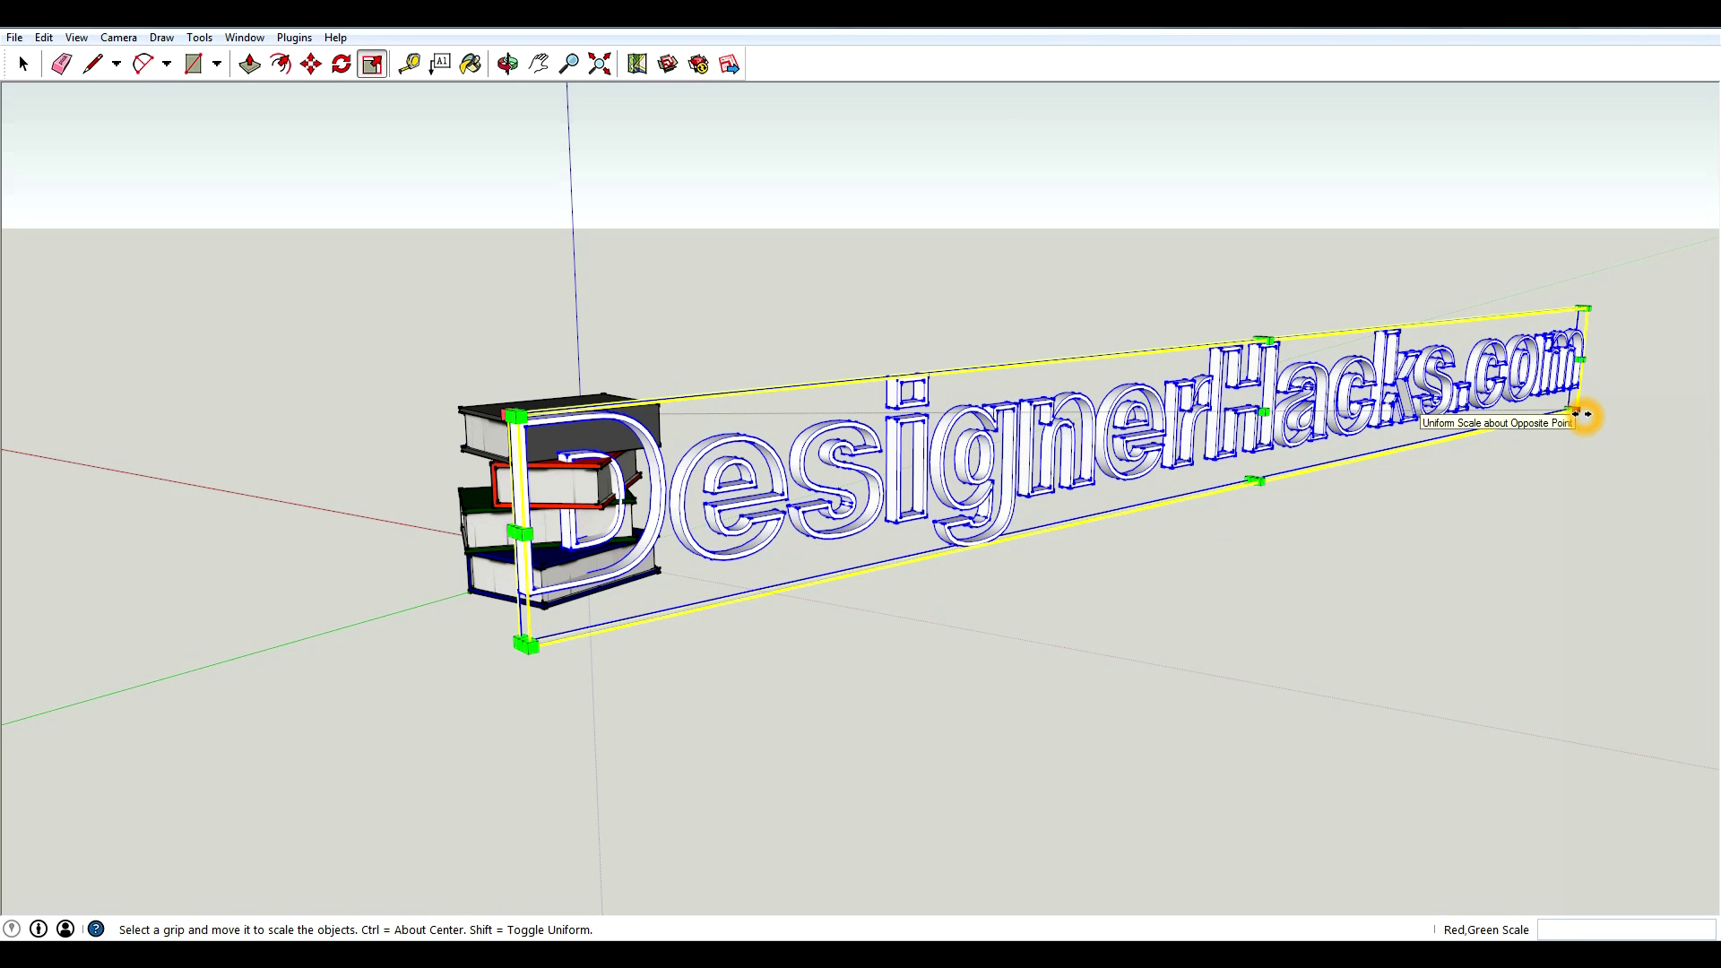
Step: Scale the DesignerHacks.com text down uniformly to about 0.57 to fit the top book's spine
drag(1584, 414, 832, 432)
scroll(619, 420, up, 3)
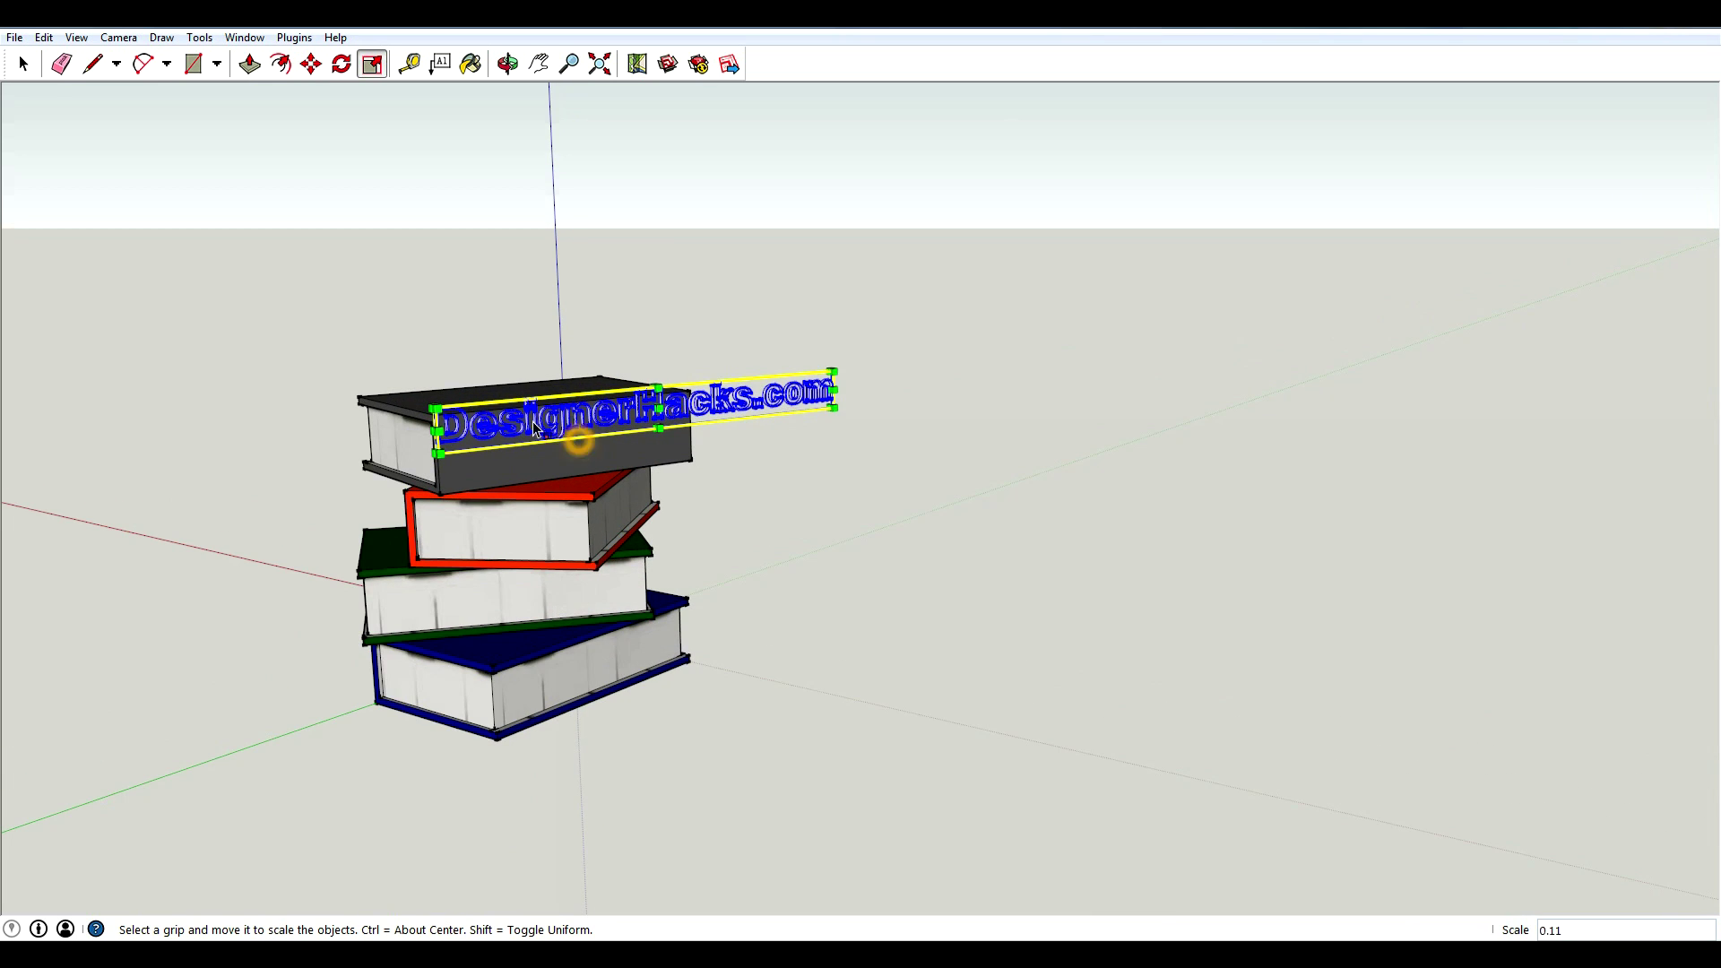
scroll(535, 430, up, 2)
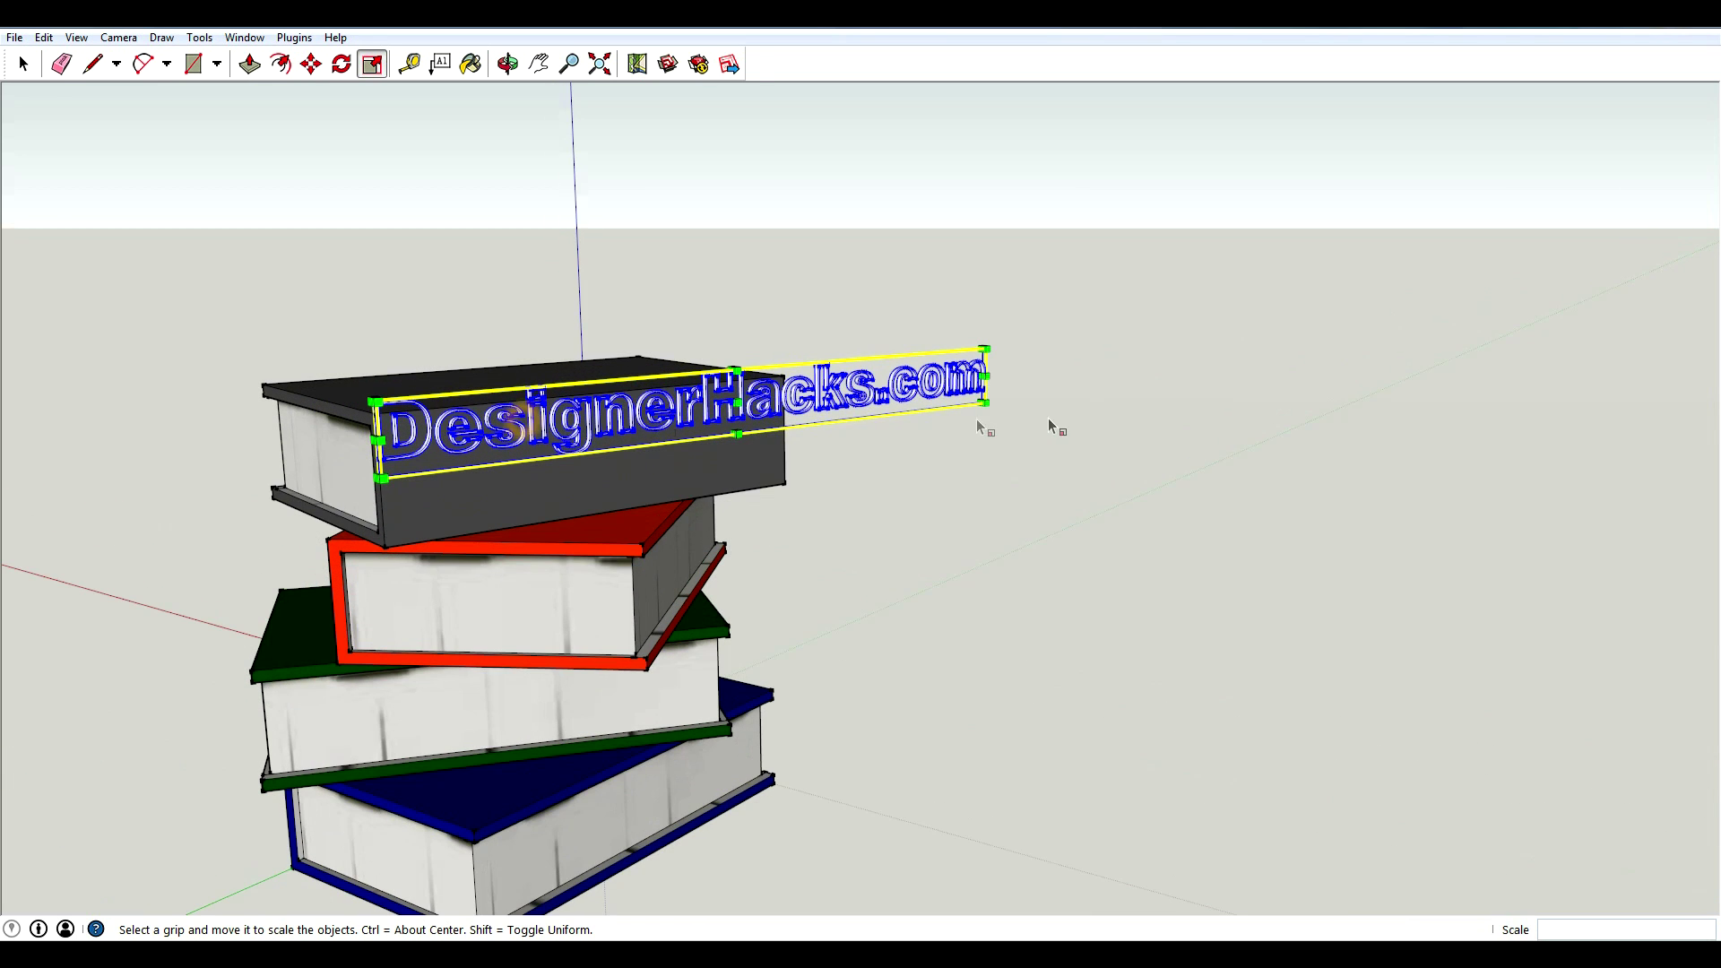
drag(985, 404, 789, 416)
scroll(762, 397, up, 2)
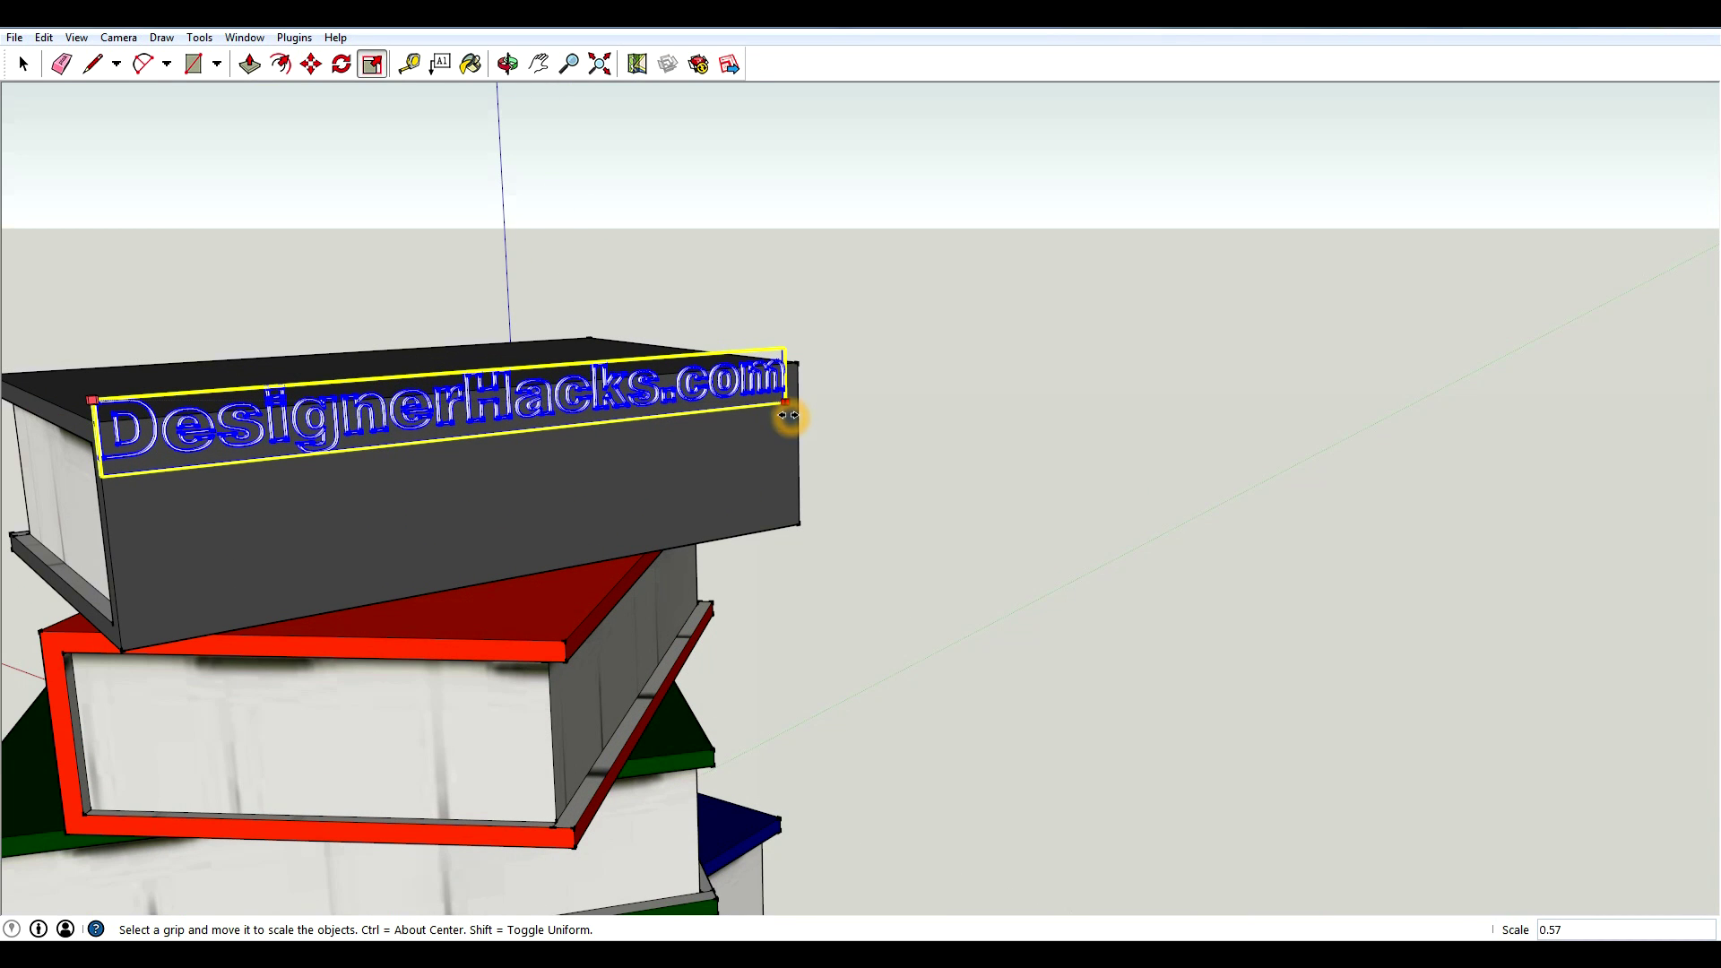
middle_drag(269, 495, 295, 492)
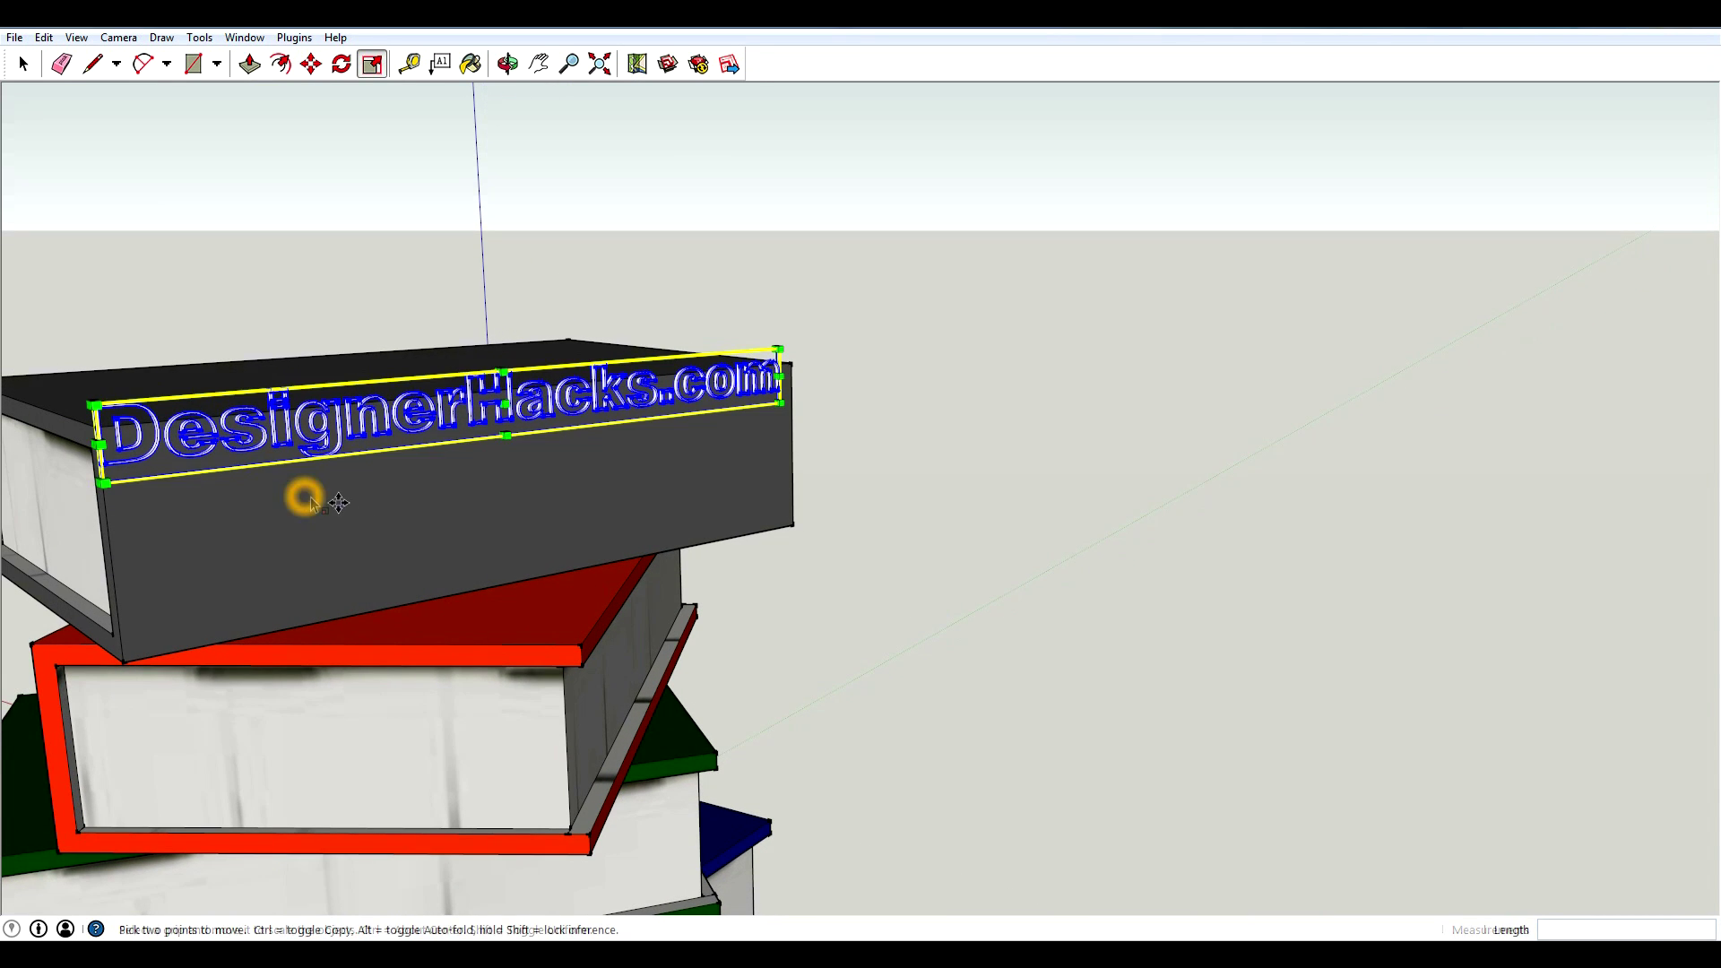
Step: Move the text flush onto the top book's side face, snapped to its front corner, then select it
key(m)
drag(395, 504, 411, 557)
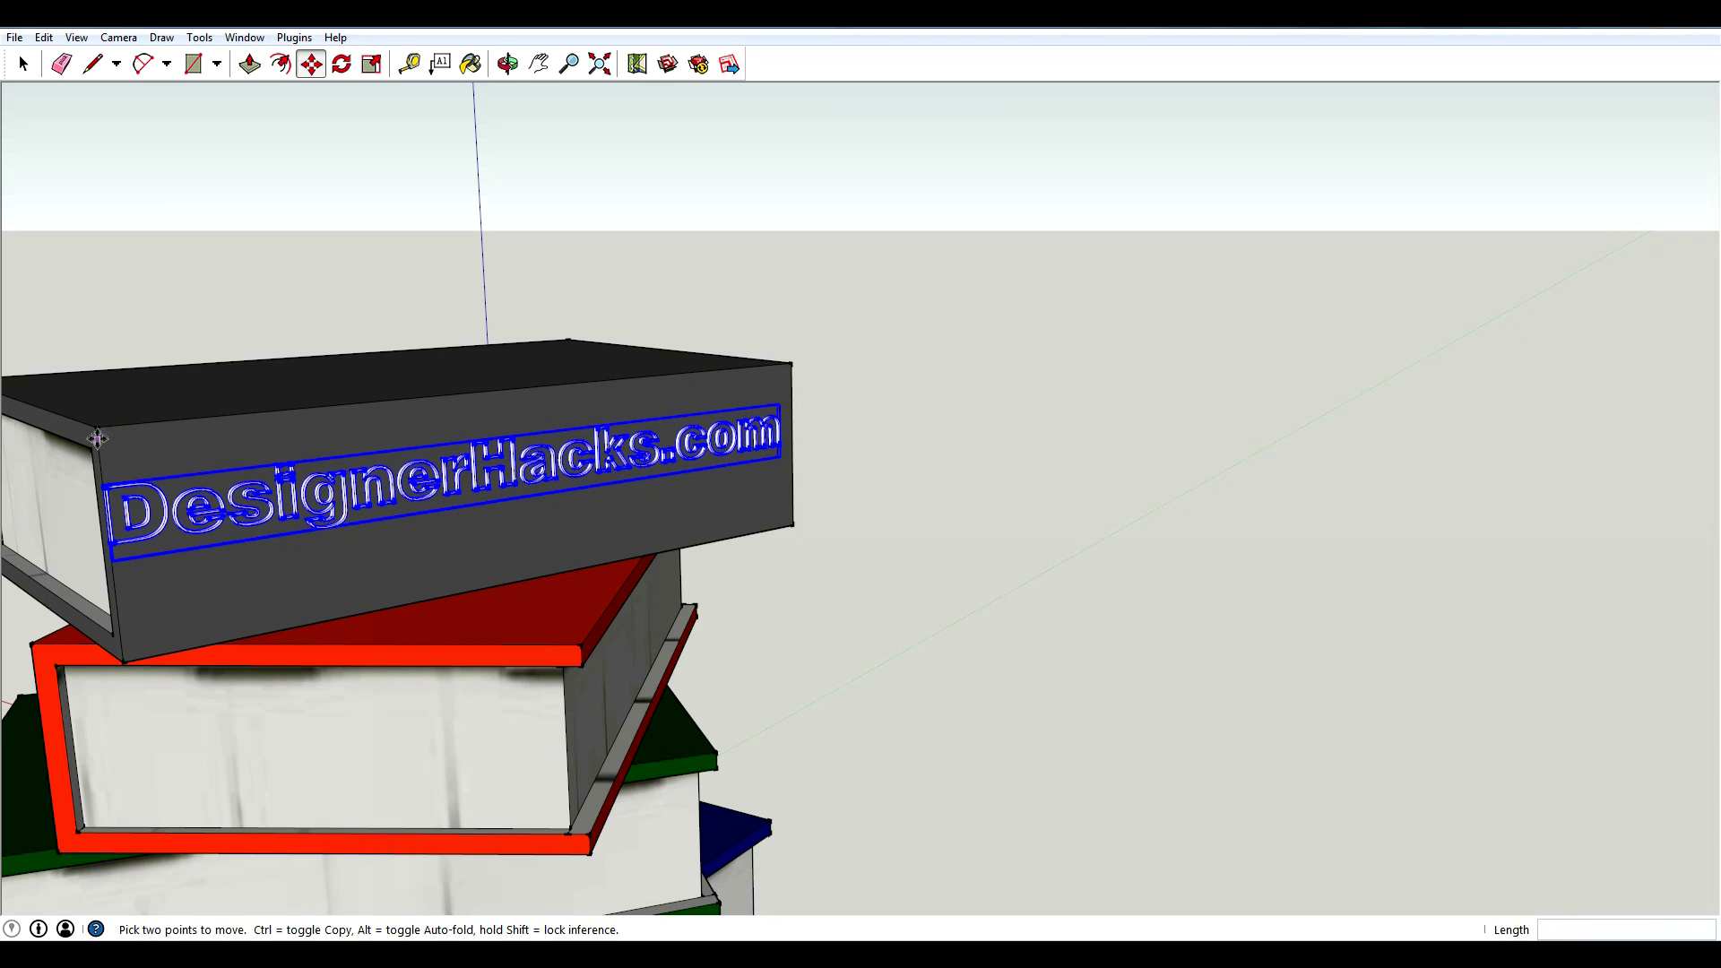
drag(99, 433, 108, 431)
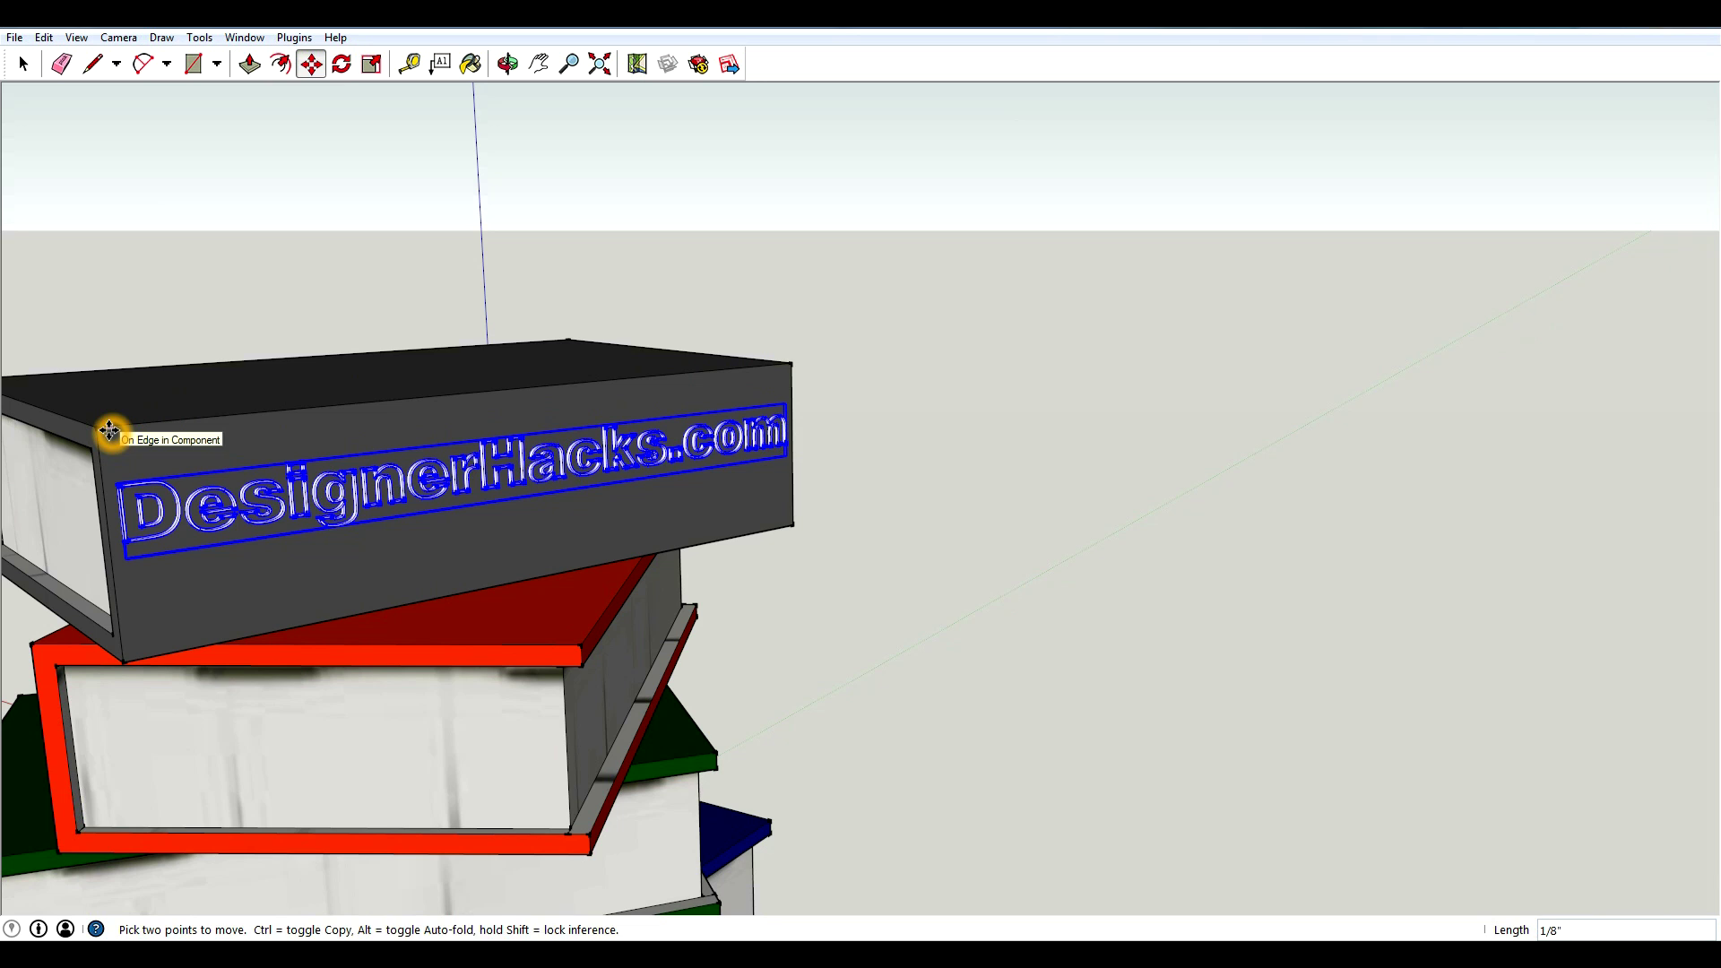
middle_drag(108, 431, 529, 466)
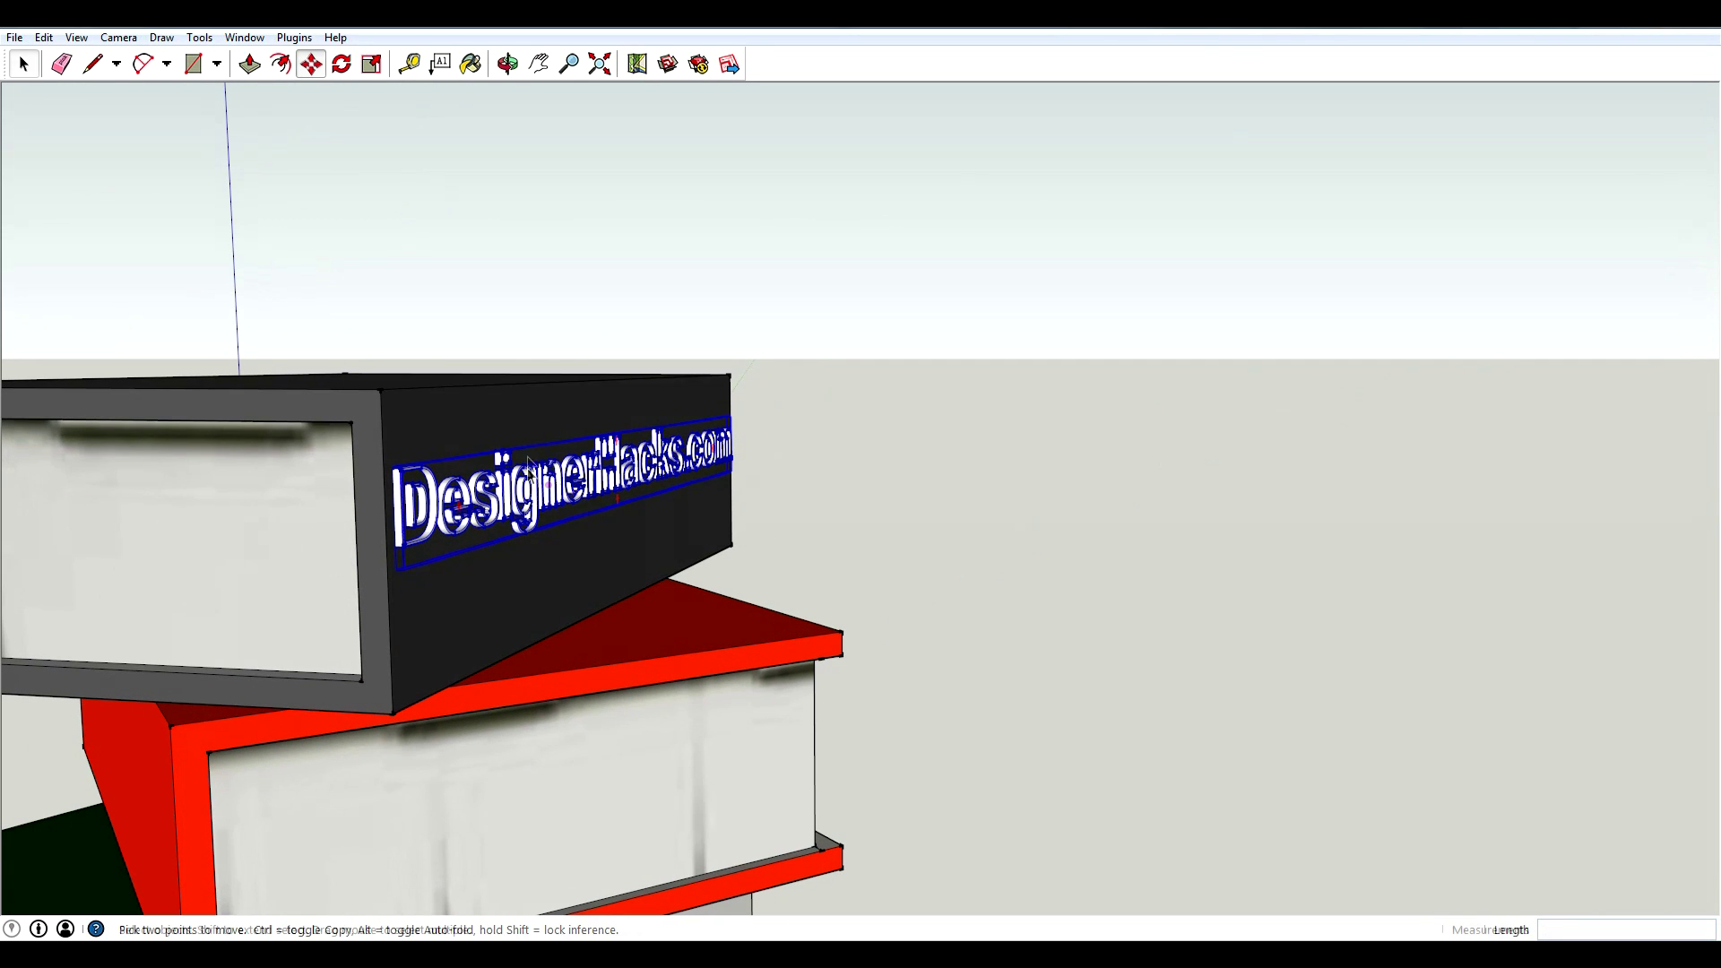
key(space)
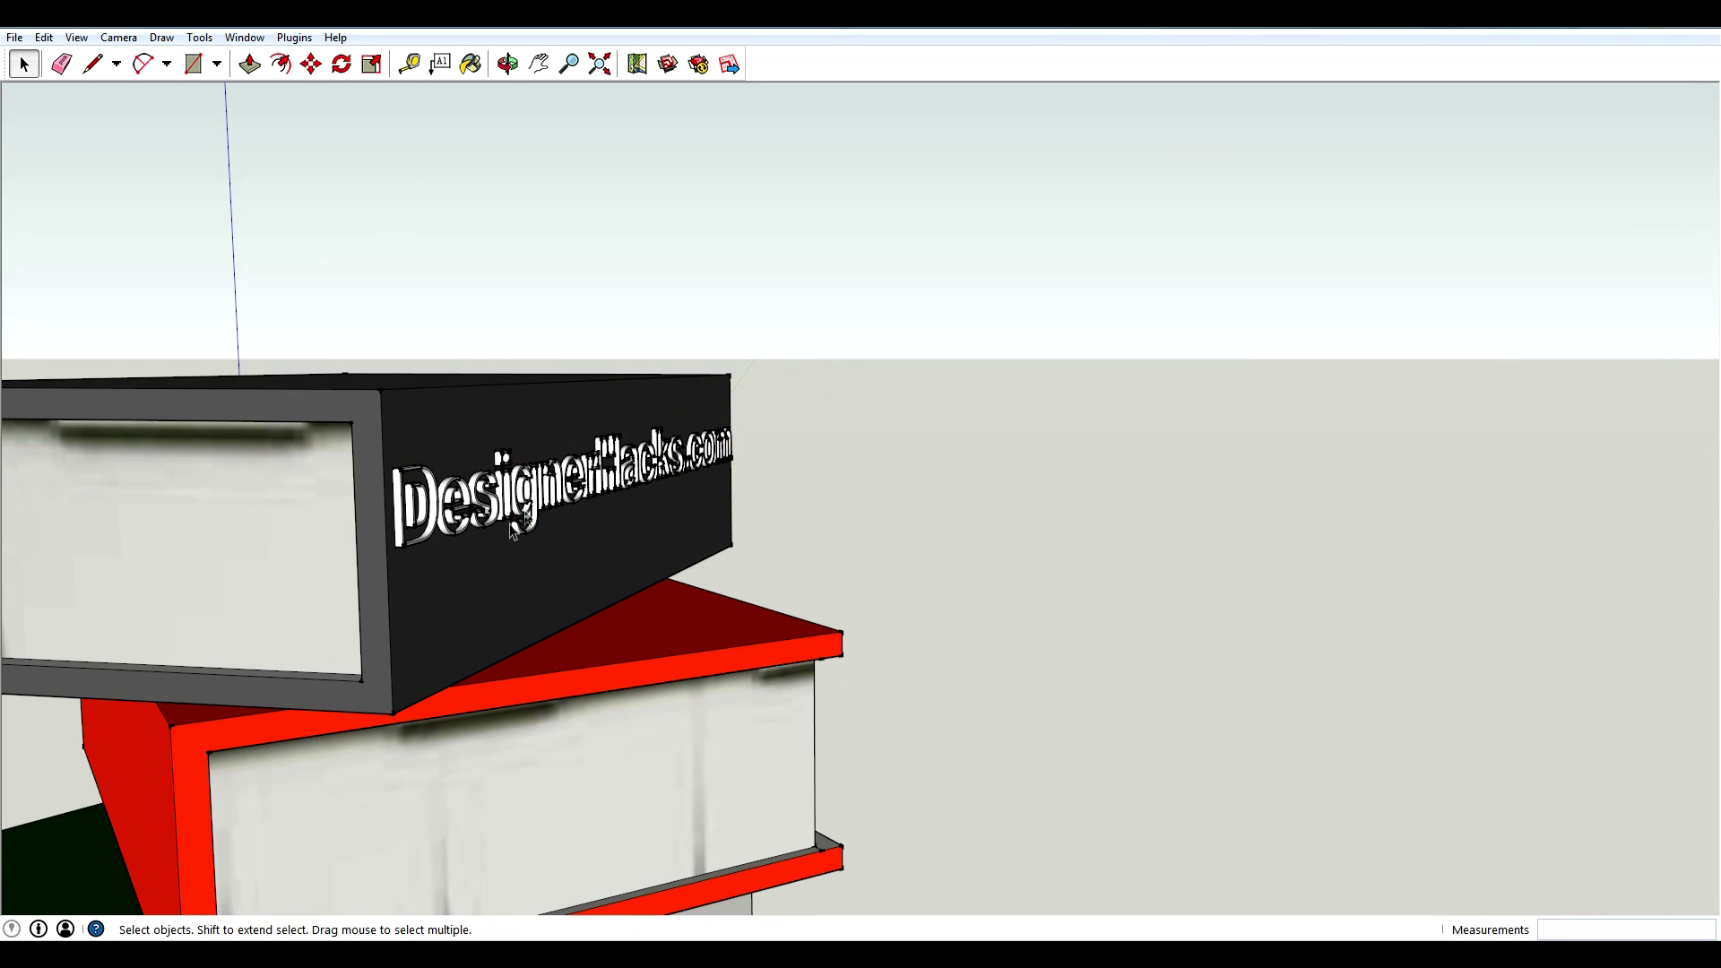
middle_drag(513, 529, 287, 584)
click(304, 496)
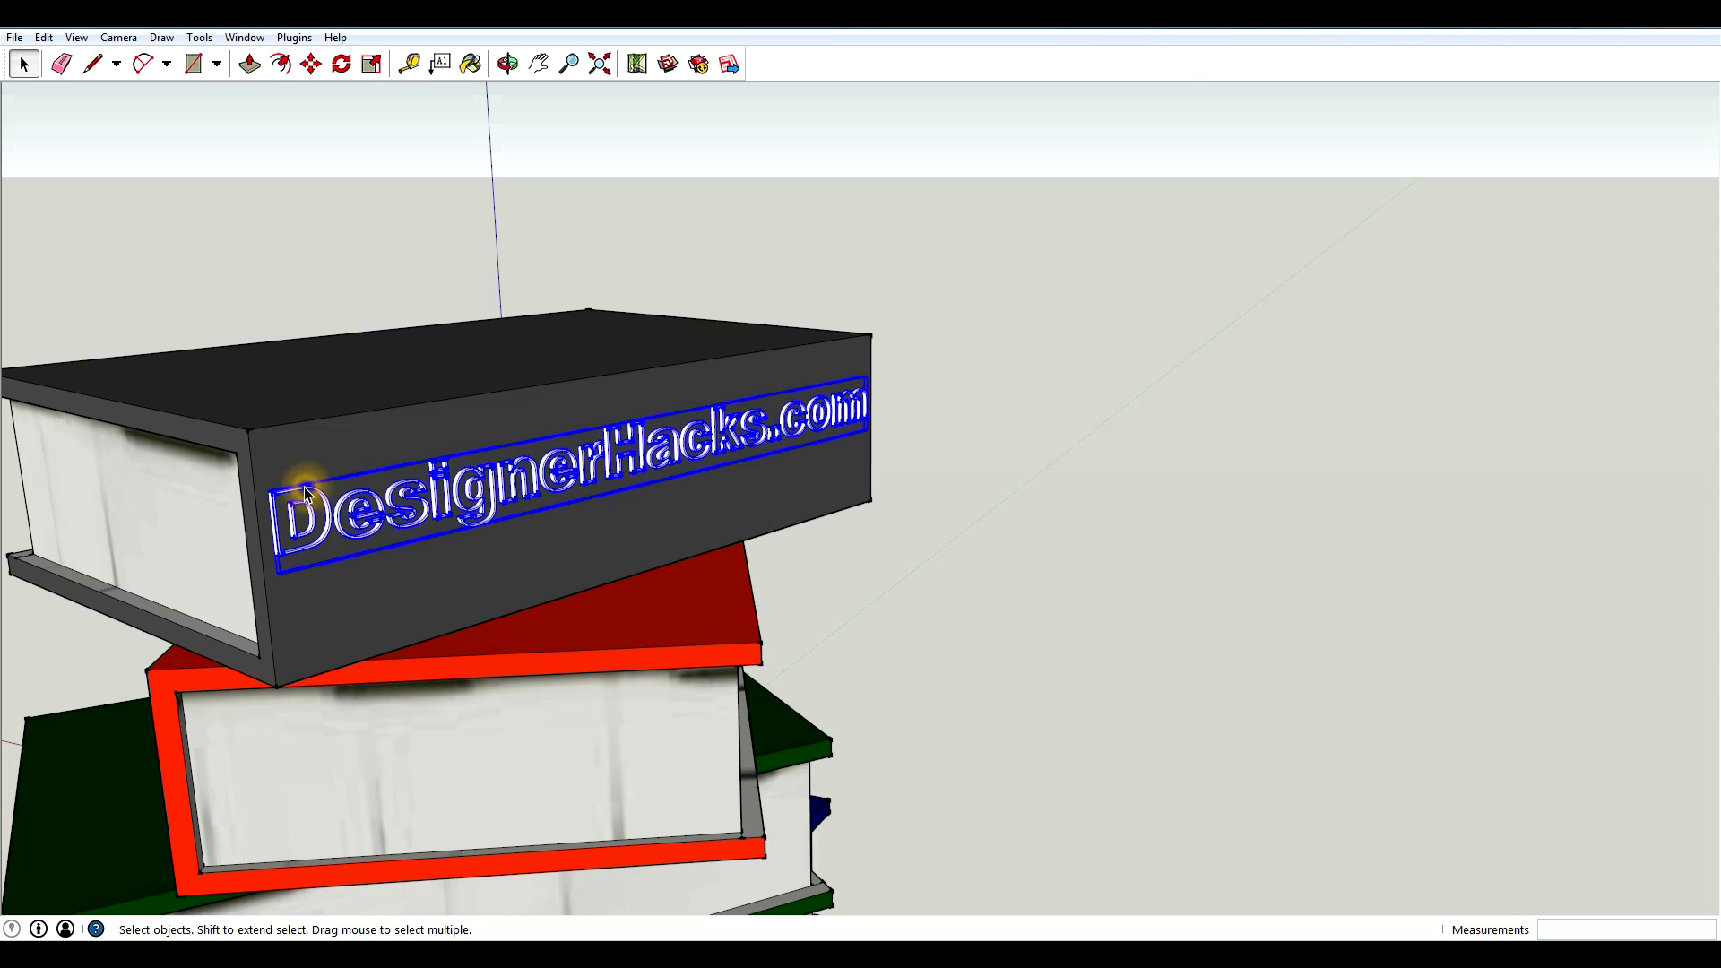
Step: Inside the text group, draw a rectangle below the lettering and make it a group
double_click(304, 496)
scroll(269, 493, down, 3)
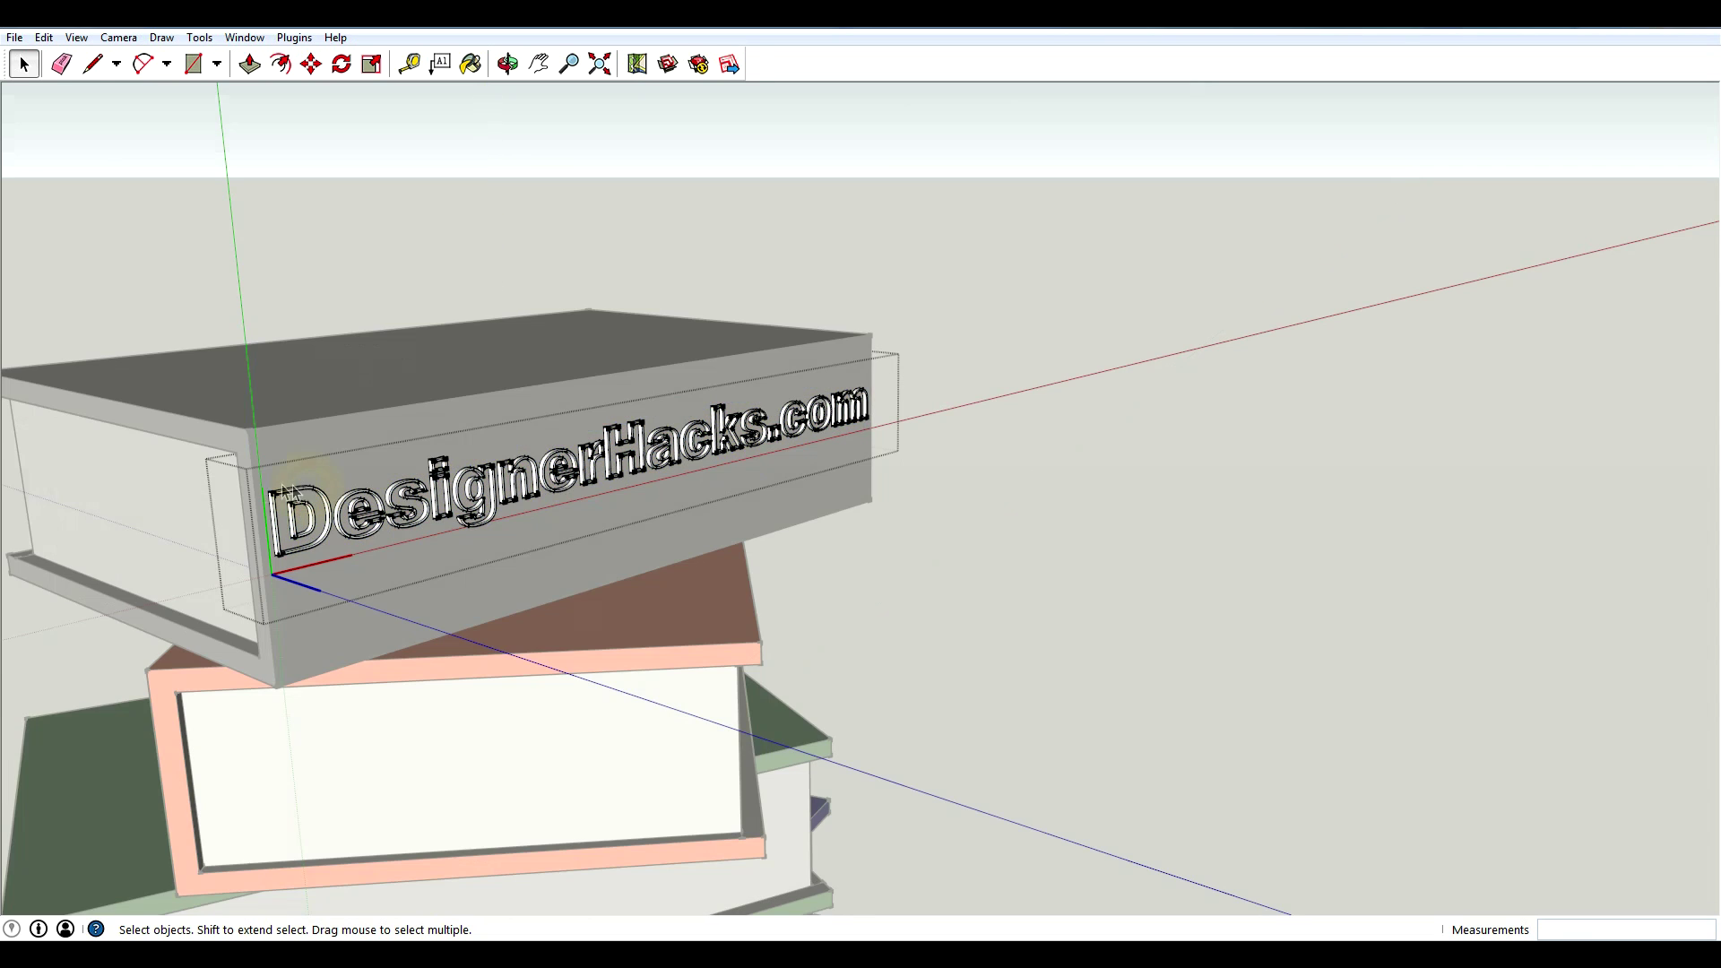
scroll(258, 493, up, 5)
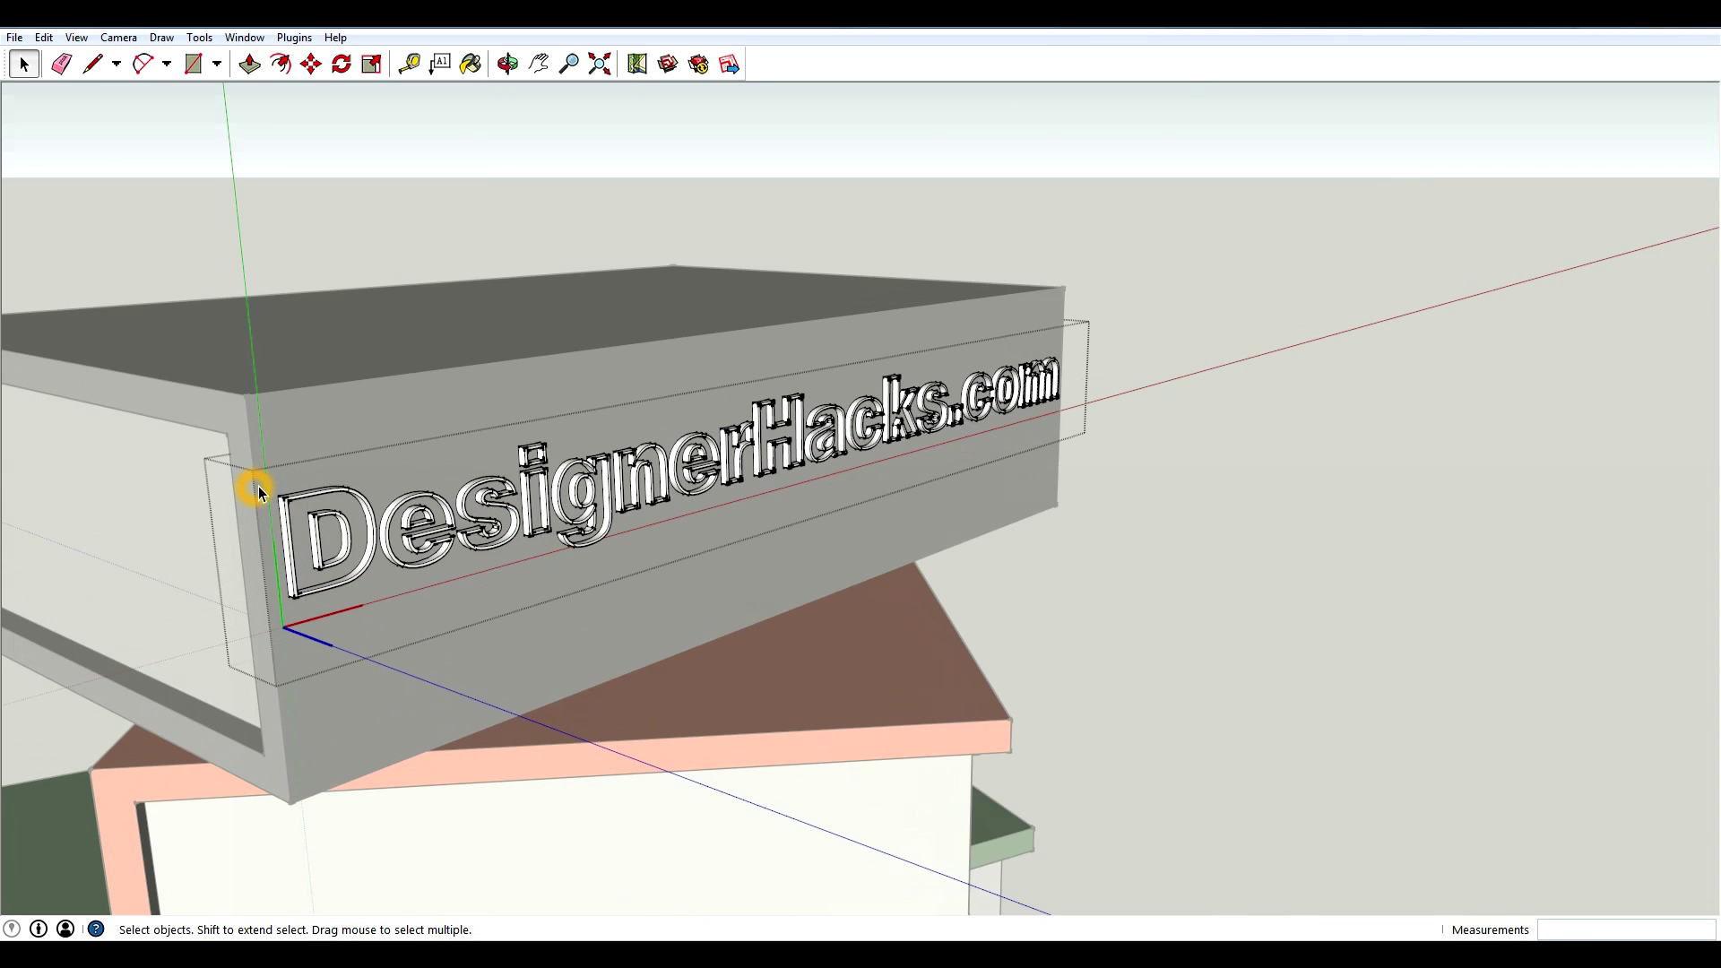
click(92, 64)
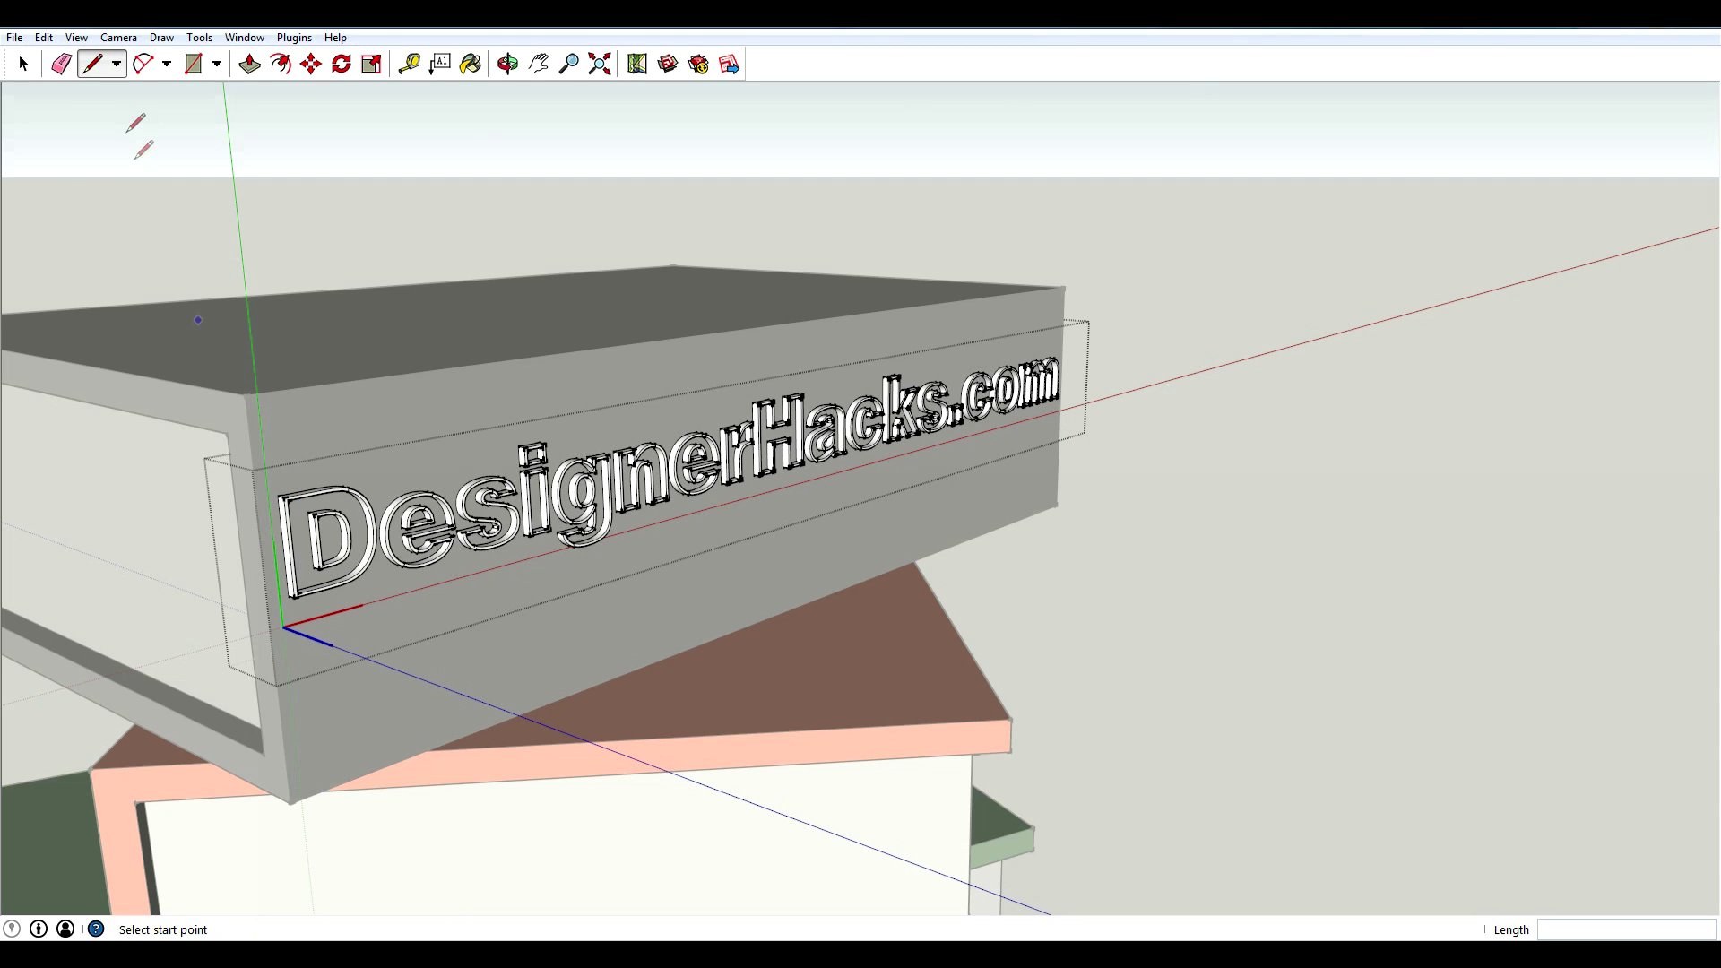
click(189, 68)
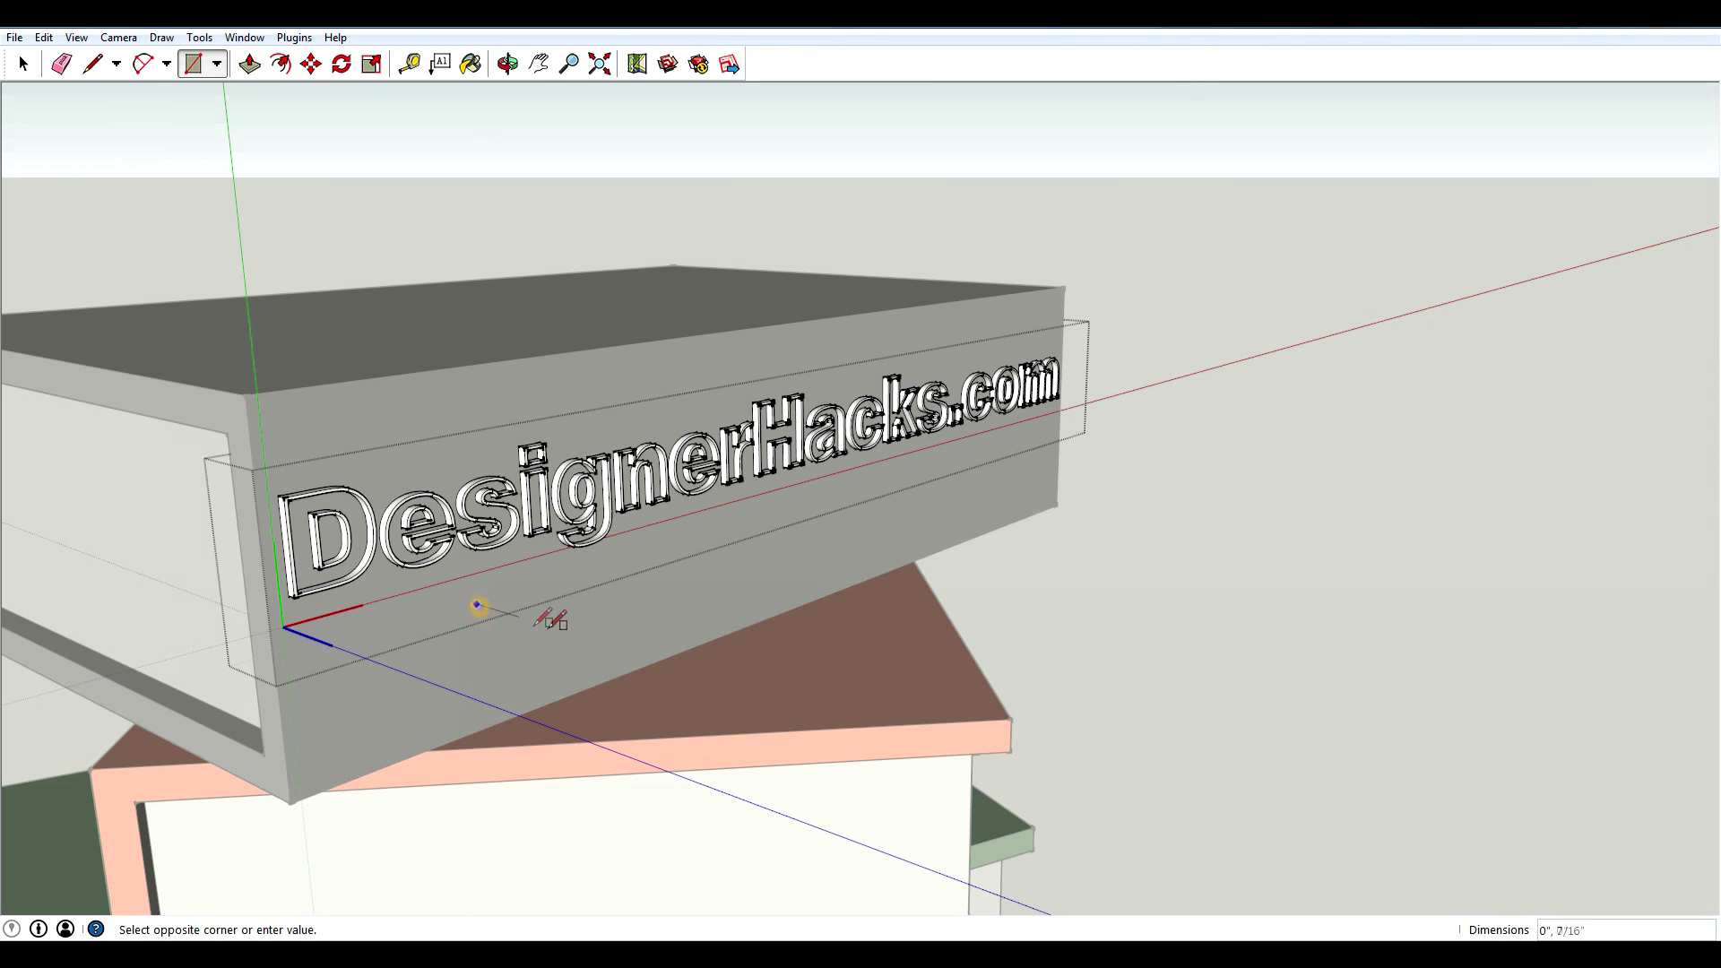
click(675, 591)
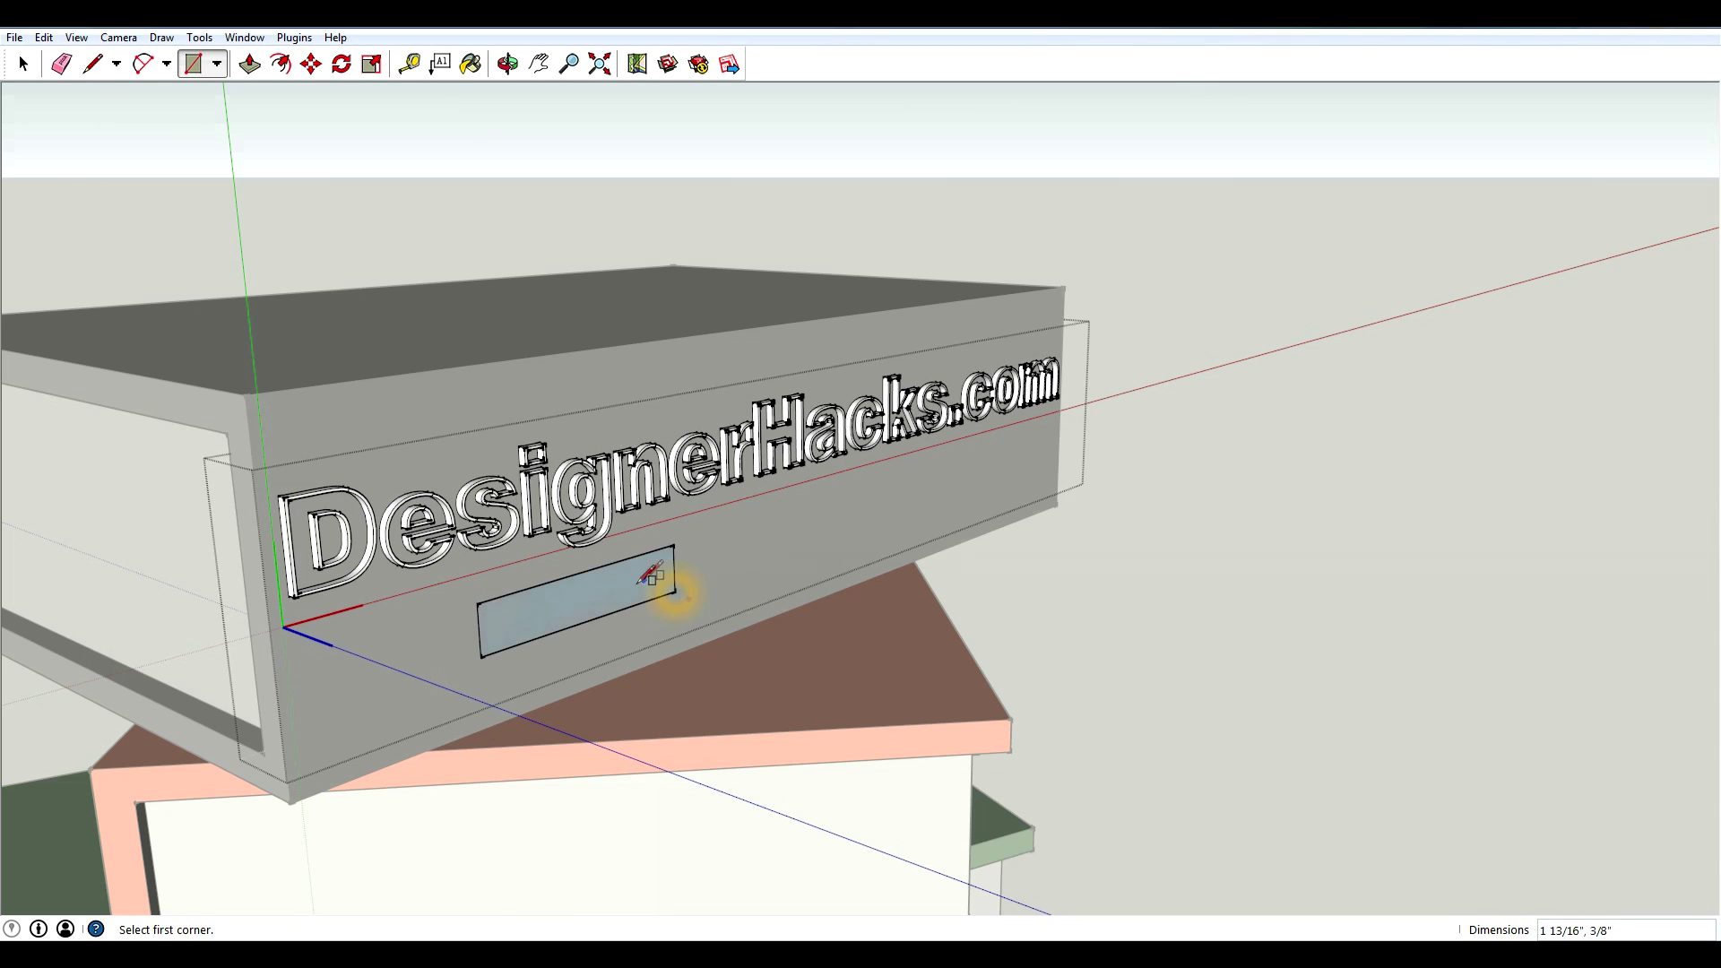
key(space)
click(626, 581)
right_click(626, 578)
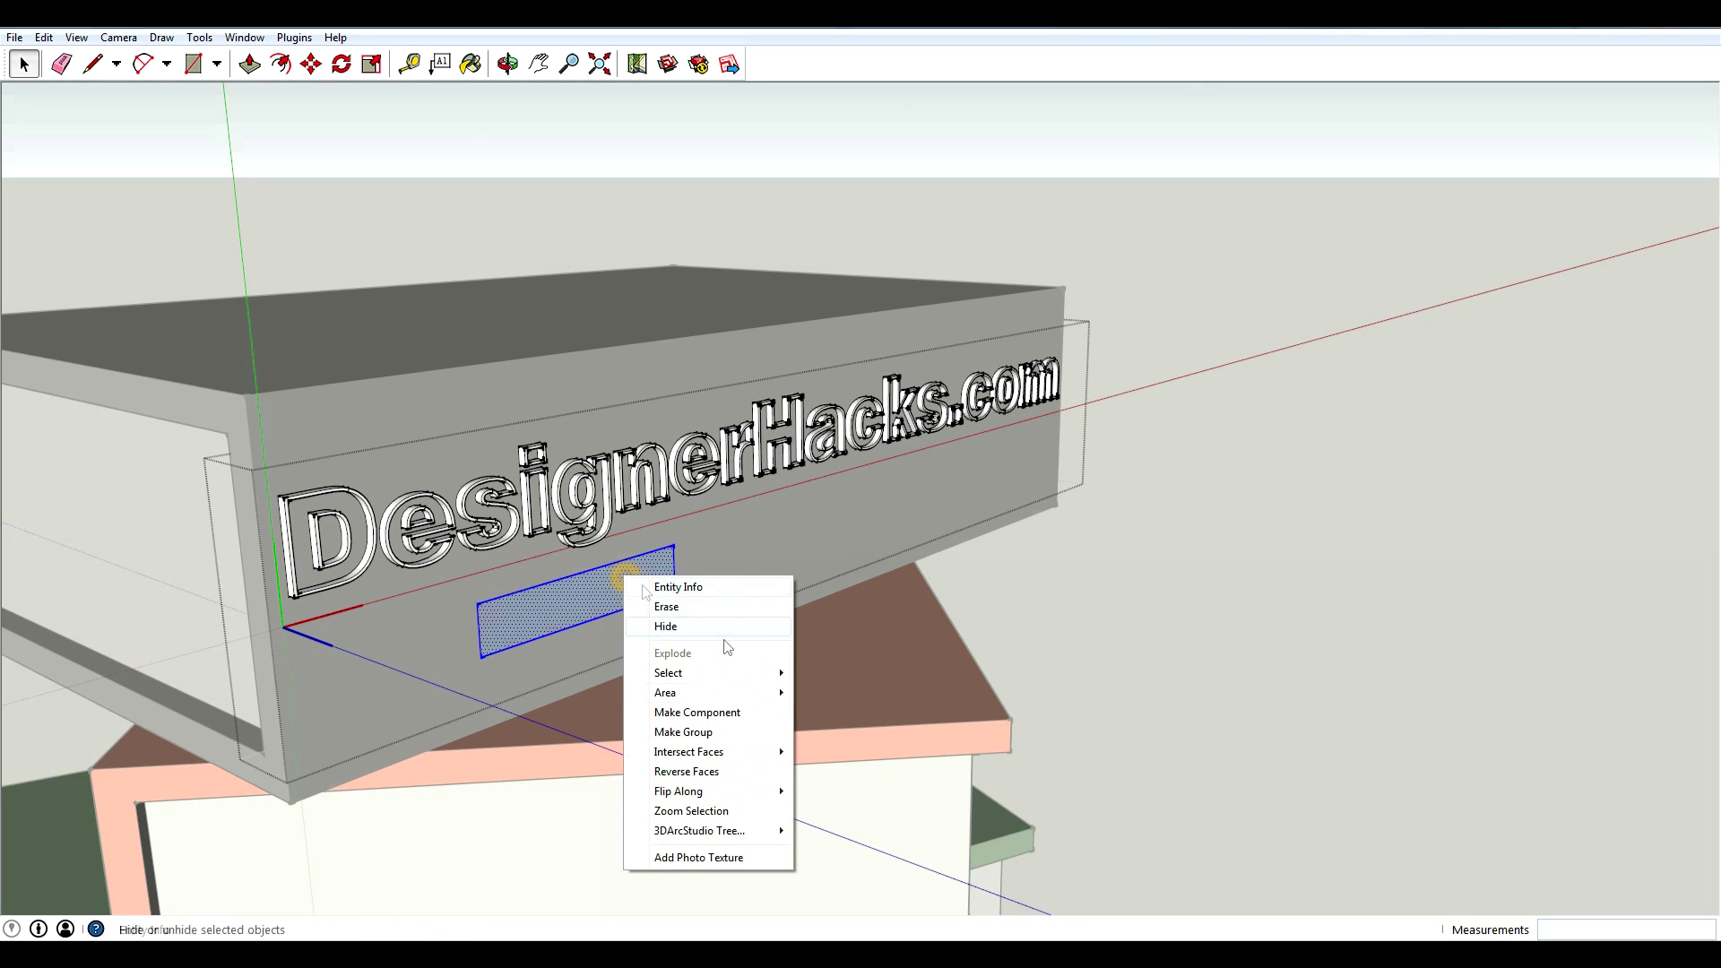
click(722, 735)
Step: Move the rectangle group up to the corner of the letter D
key(m)
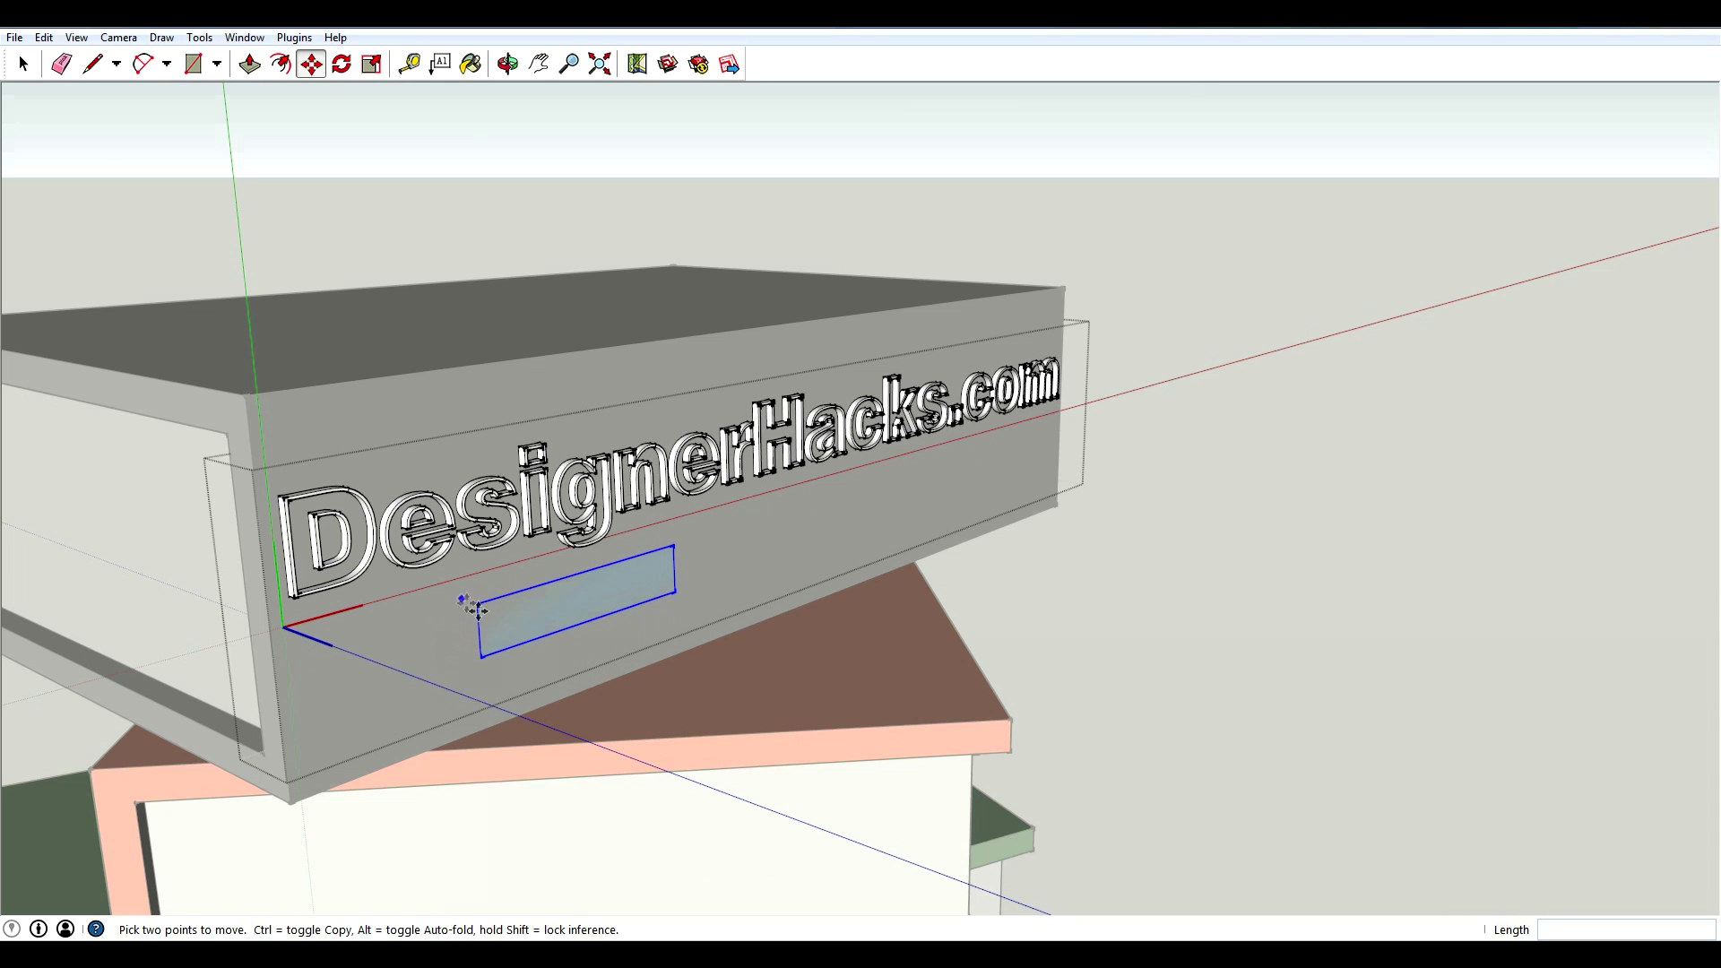
click(479, 608)
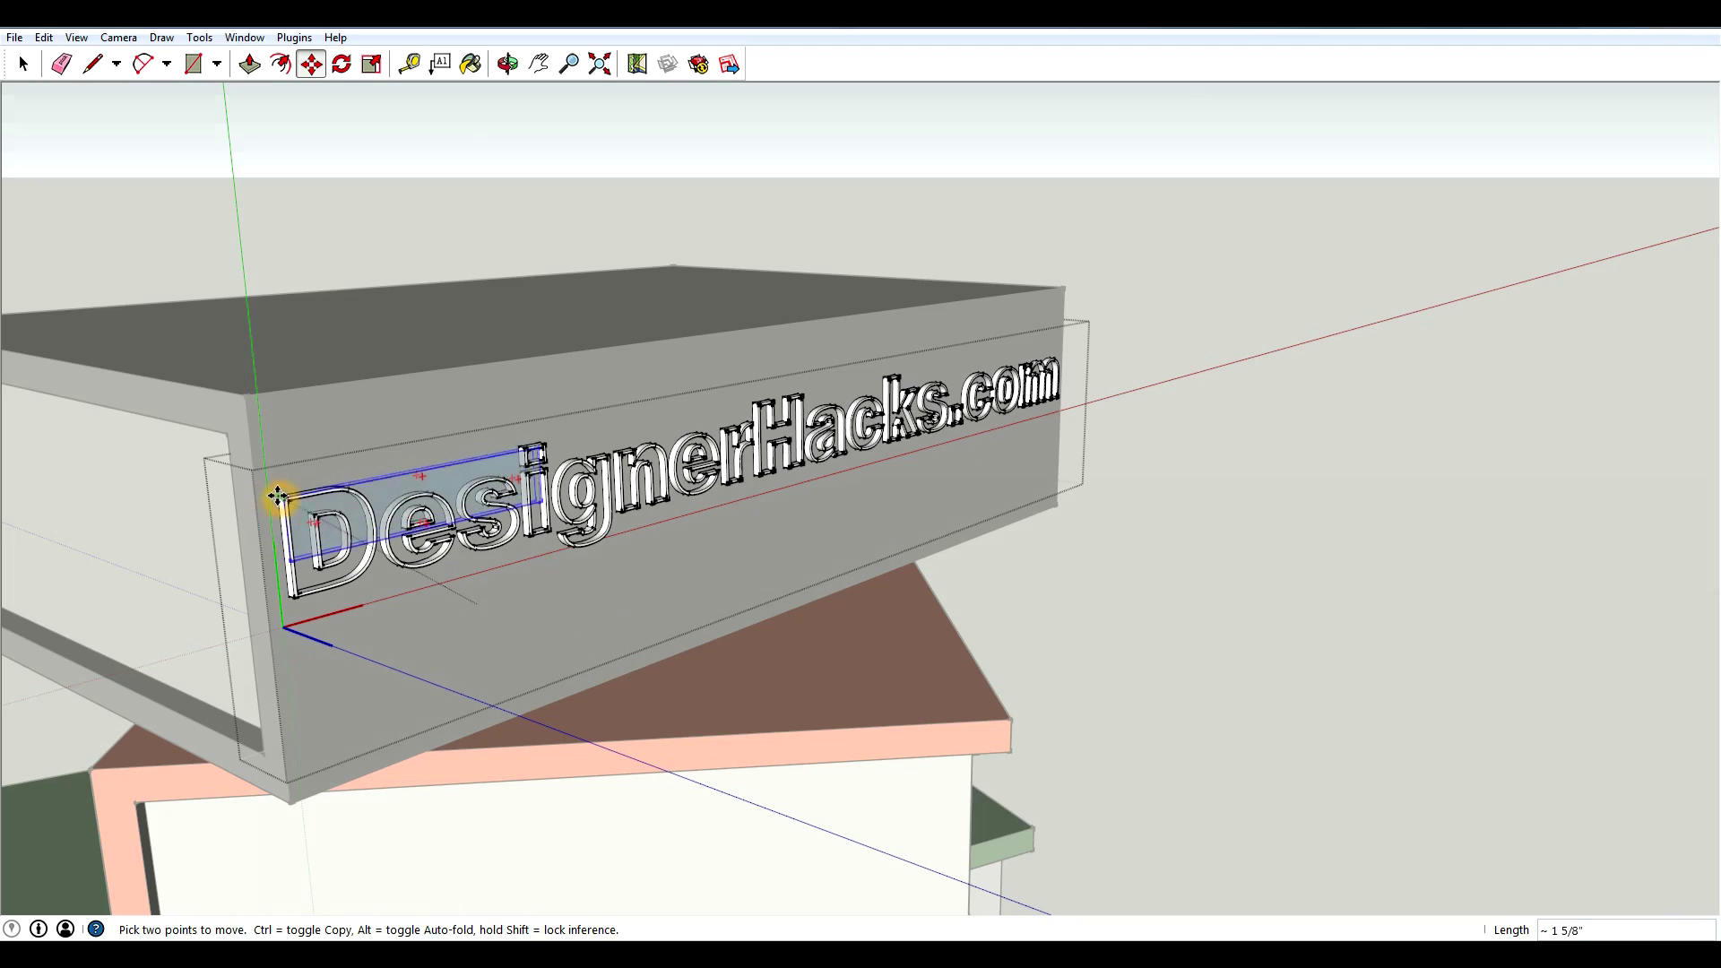
scroll(276, 495, up, 5)
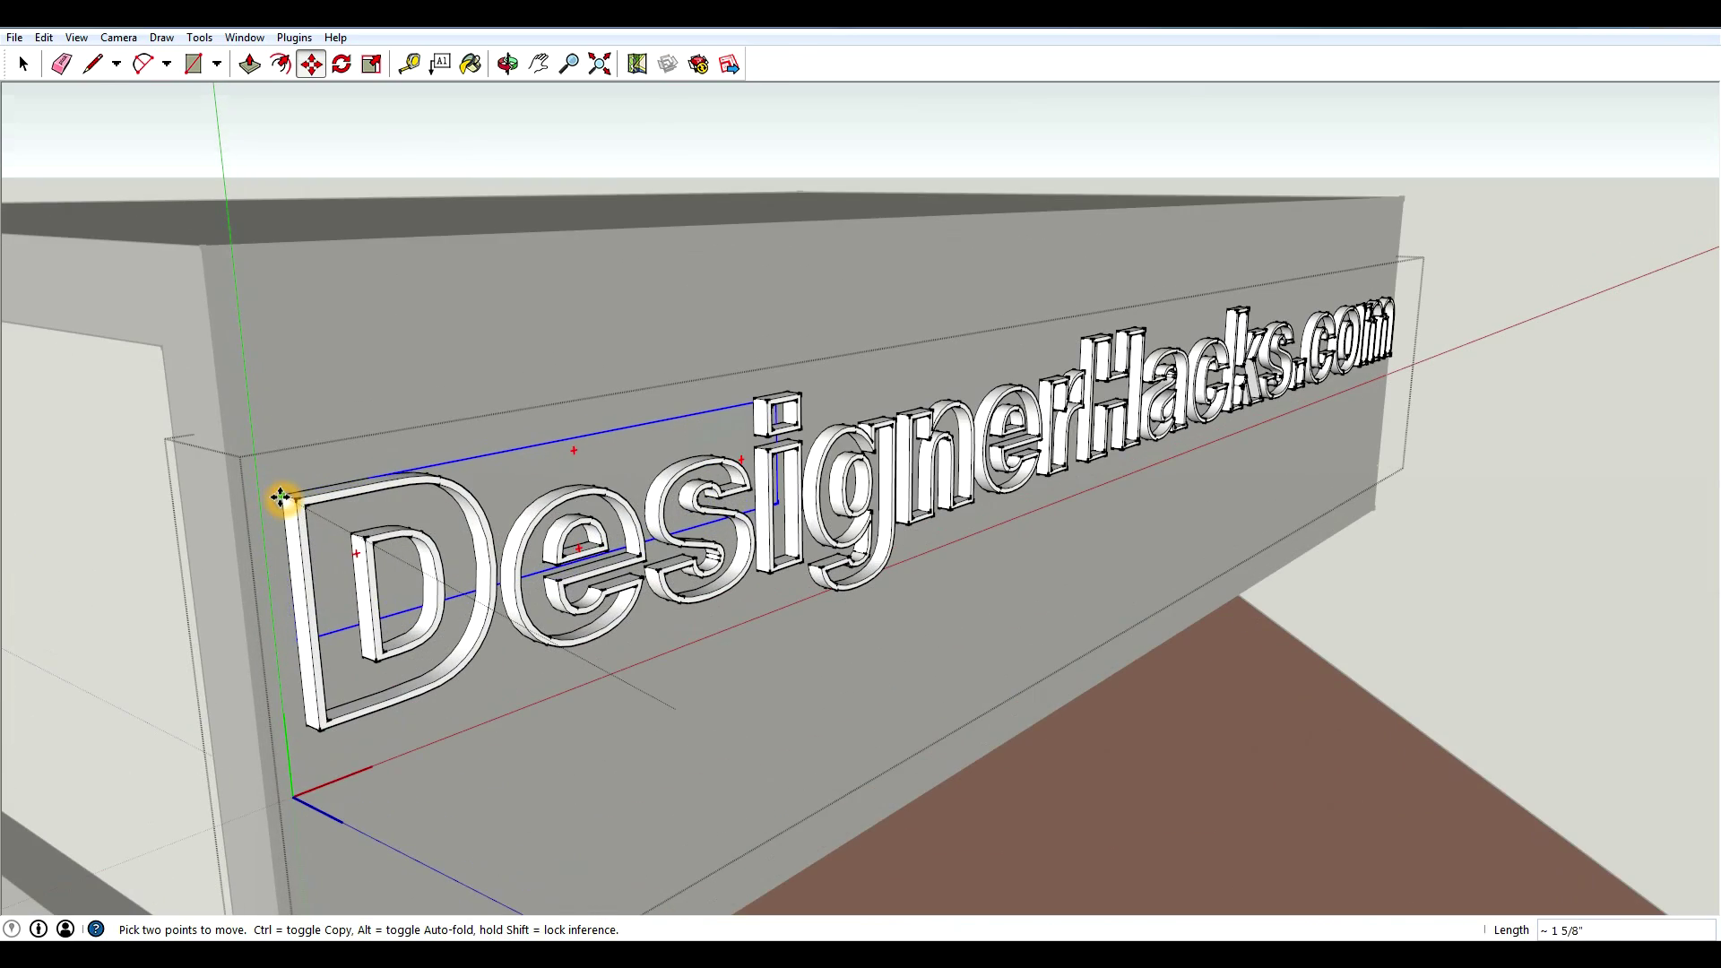
click(280, 498)
middle_drag(1052, 518, 773, 557)
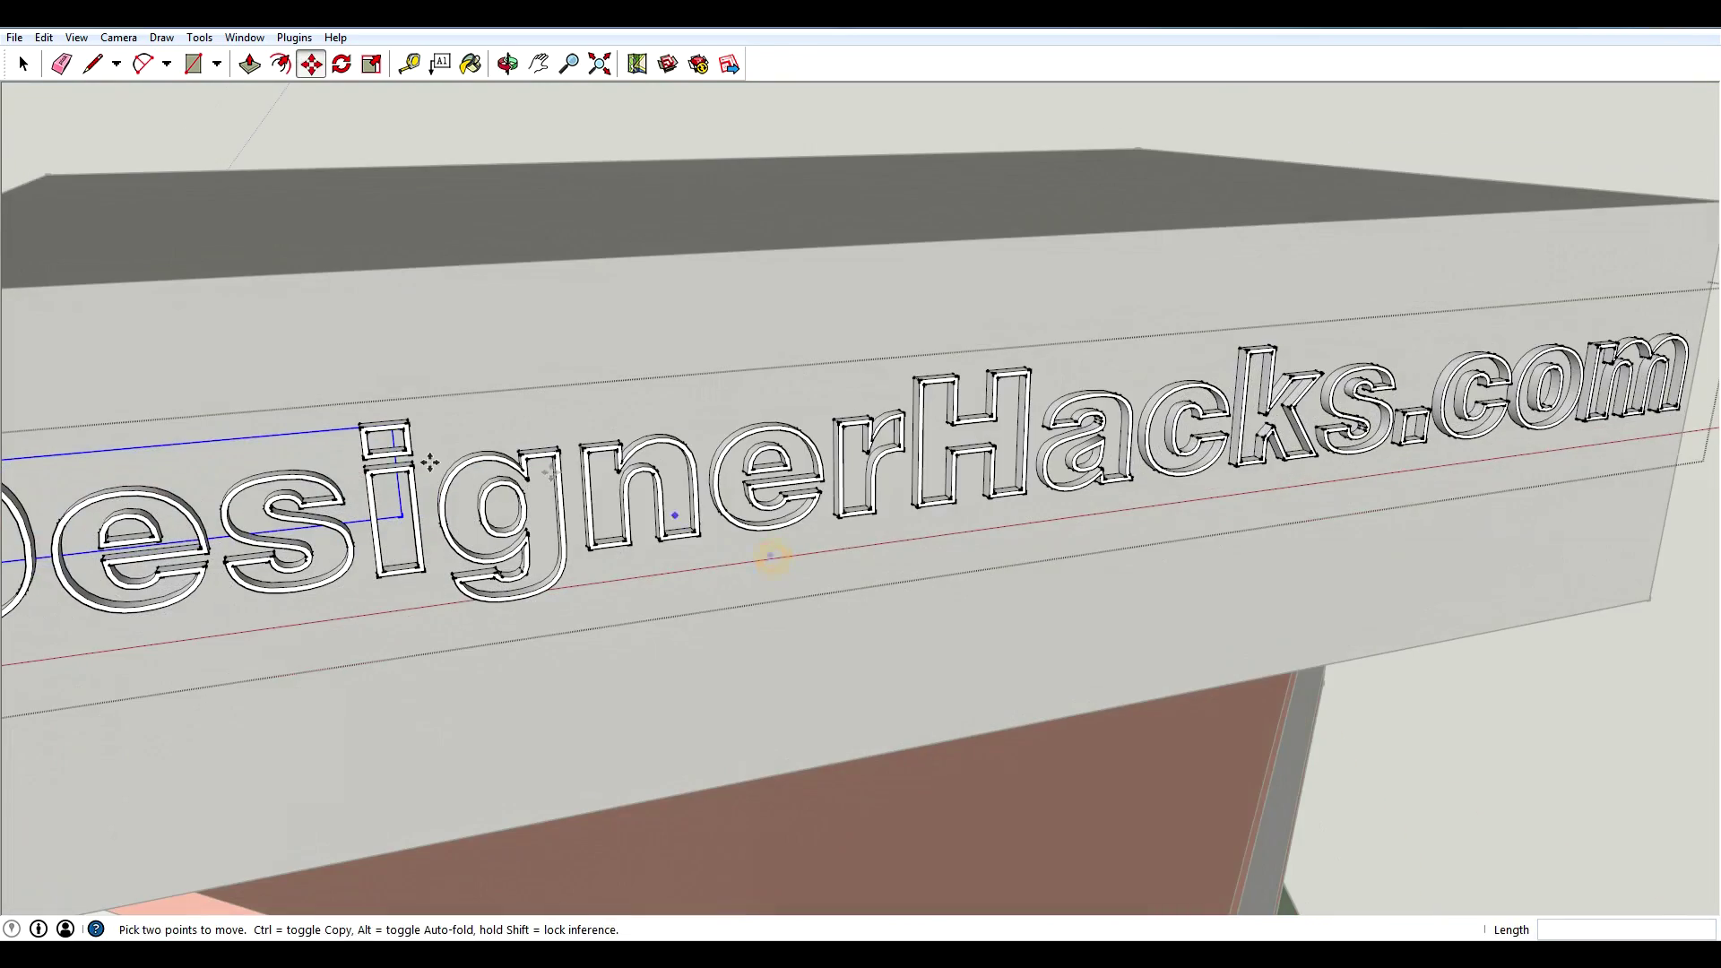
key(c)
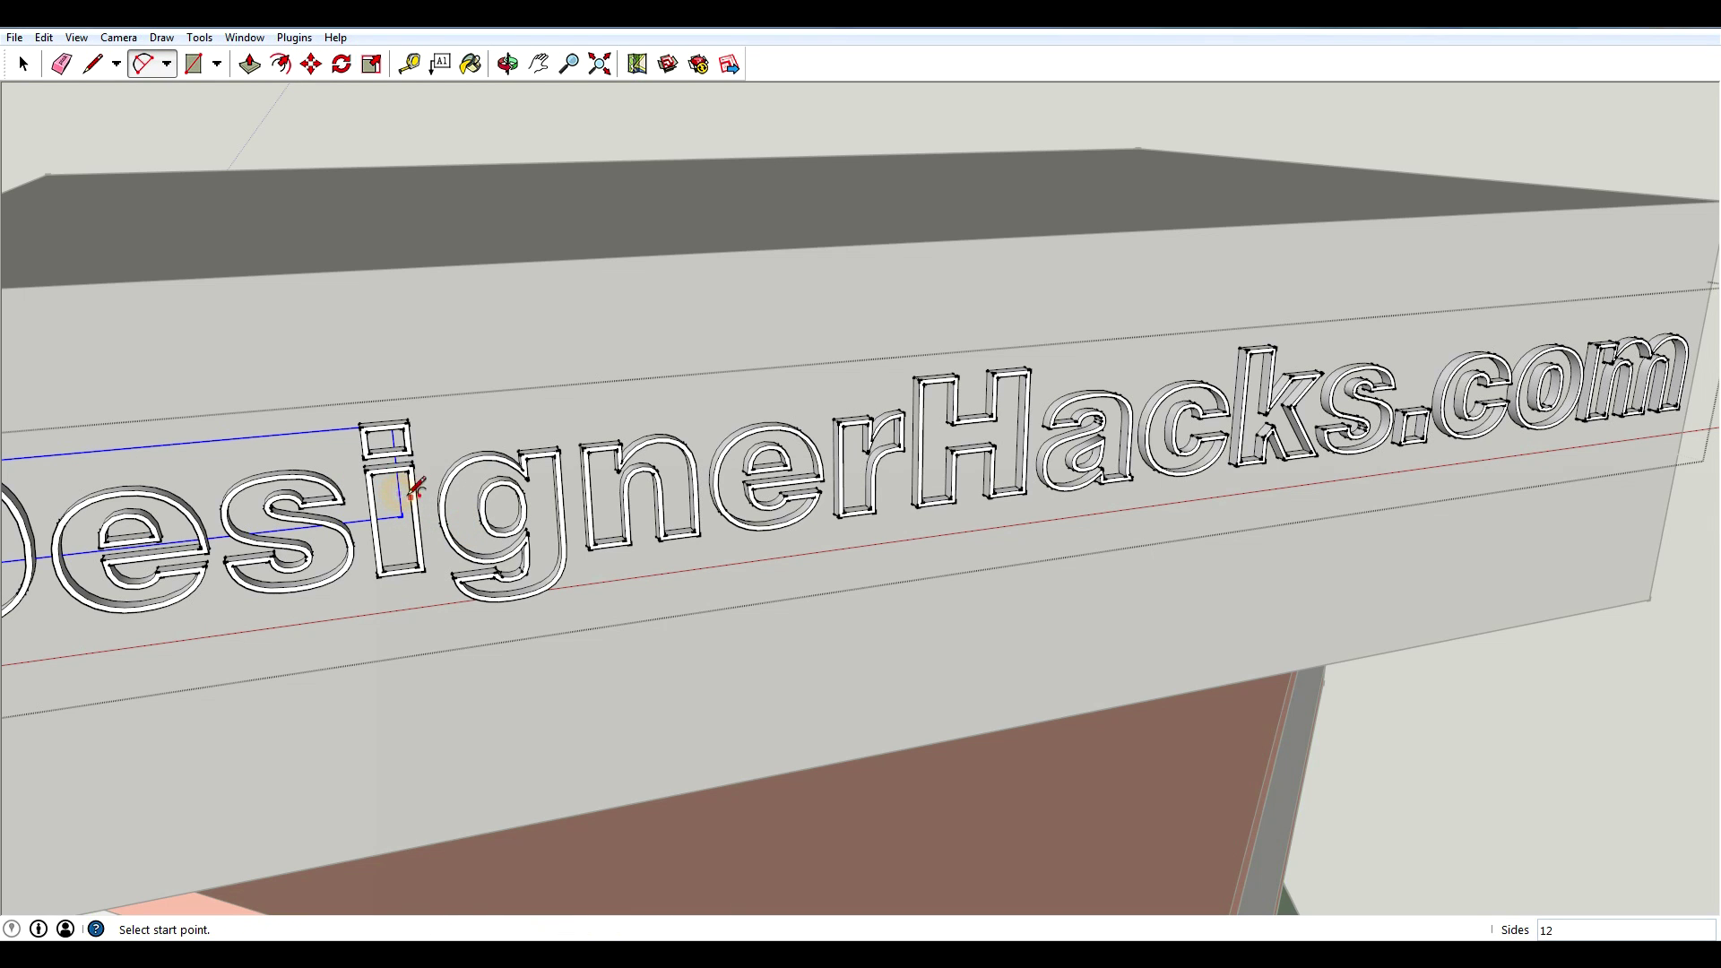
key(space)
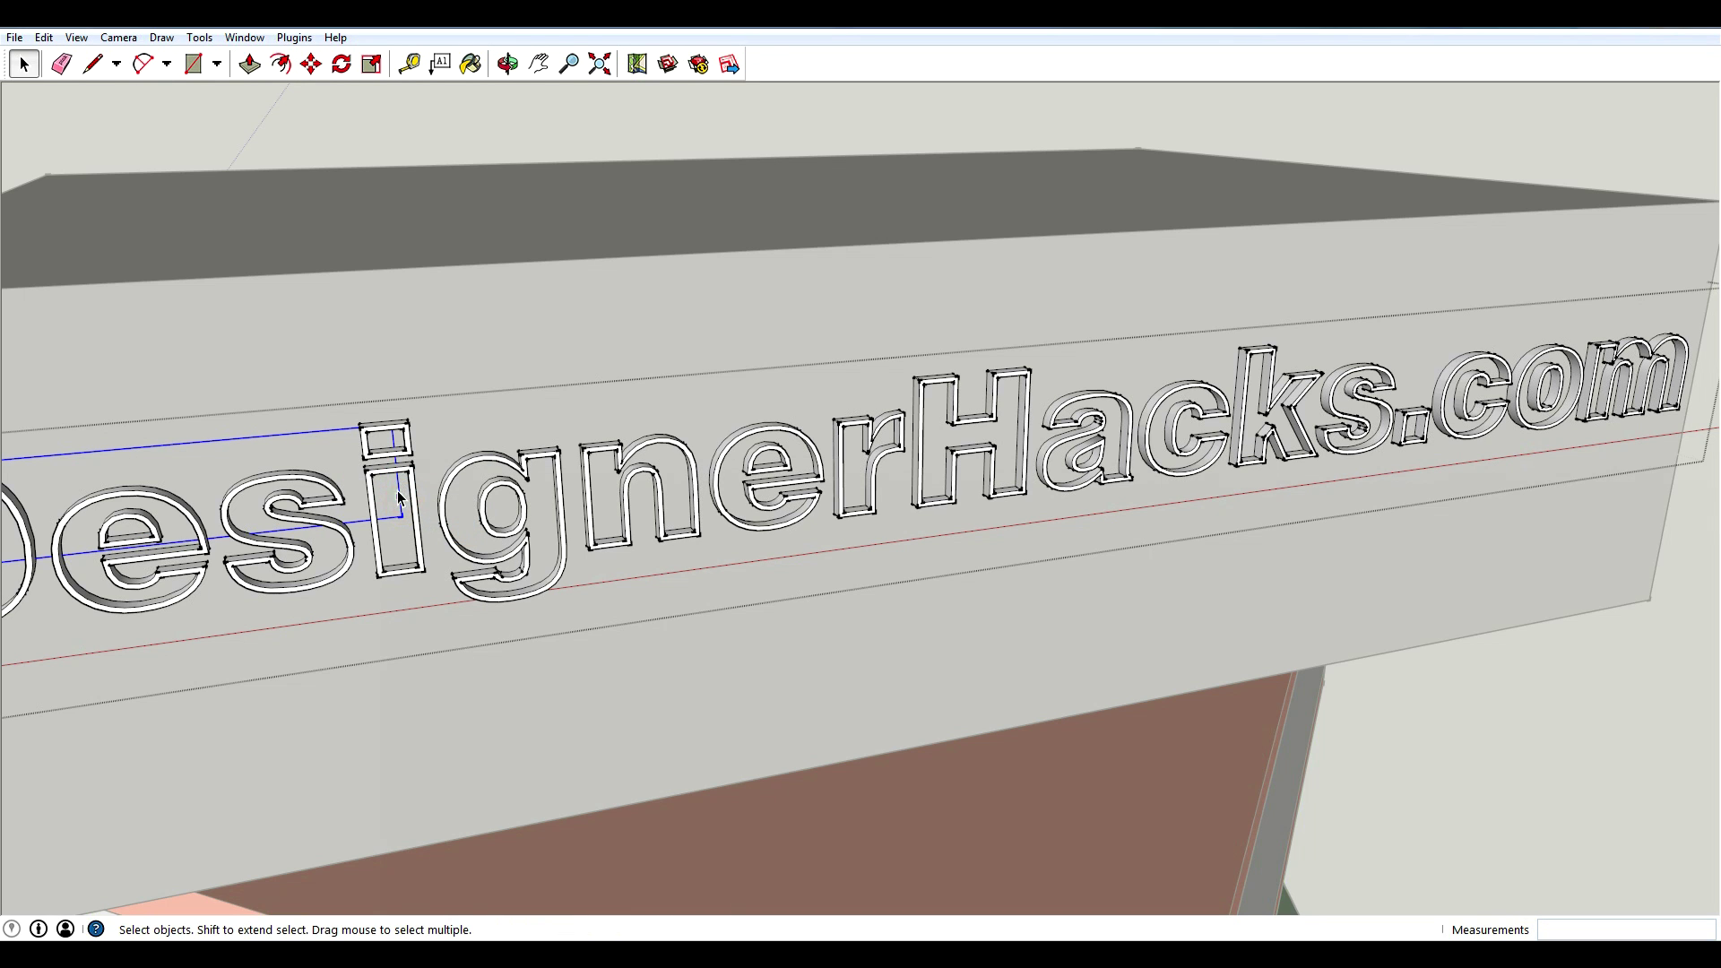
middle_drag(398, 499, 394, 477)
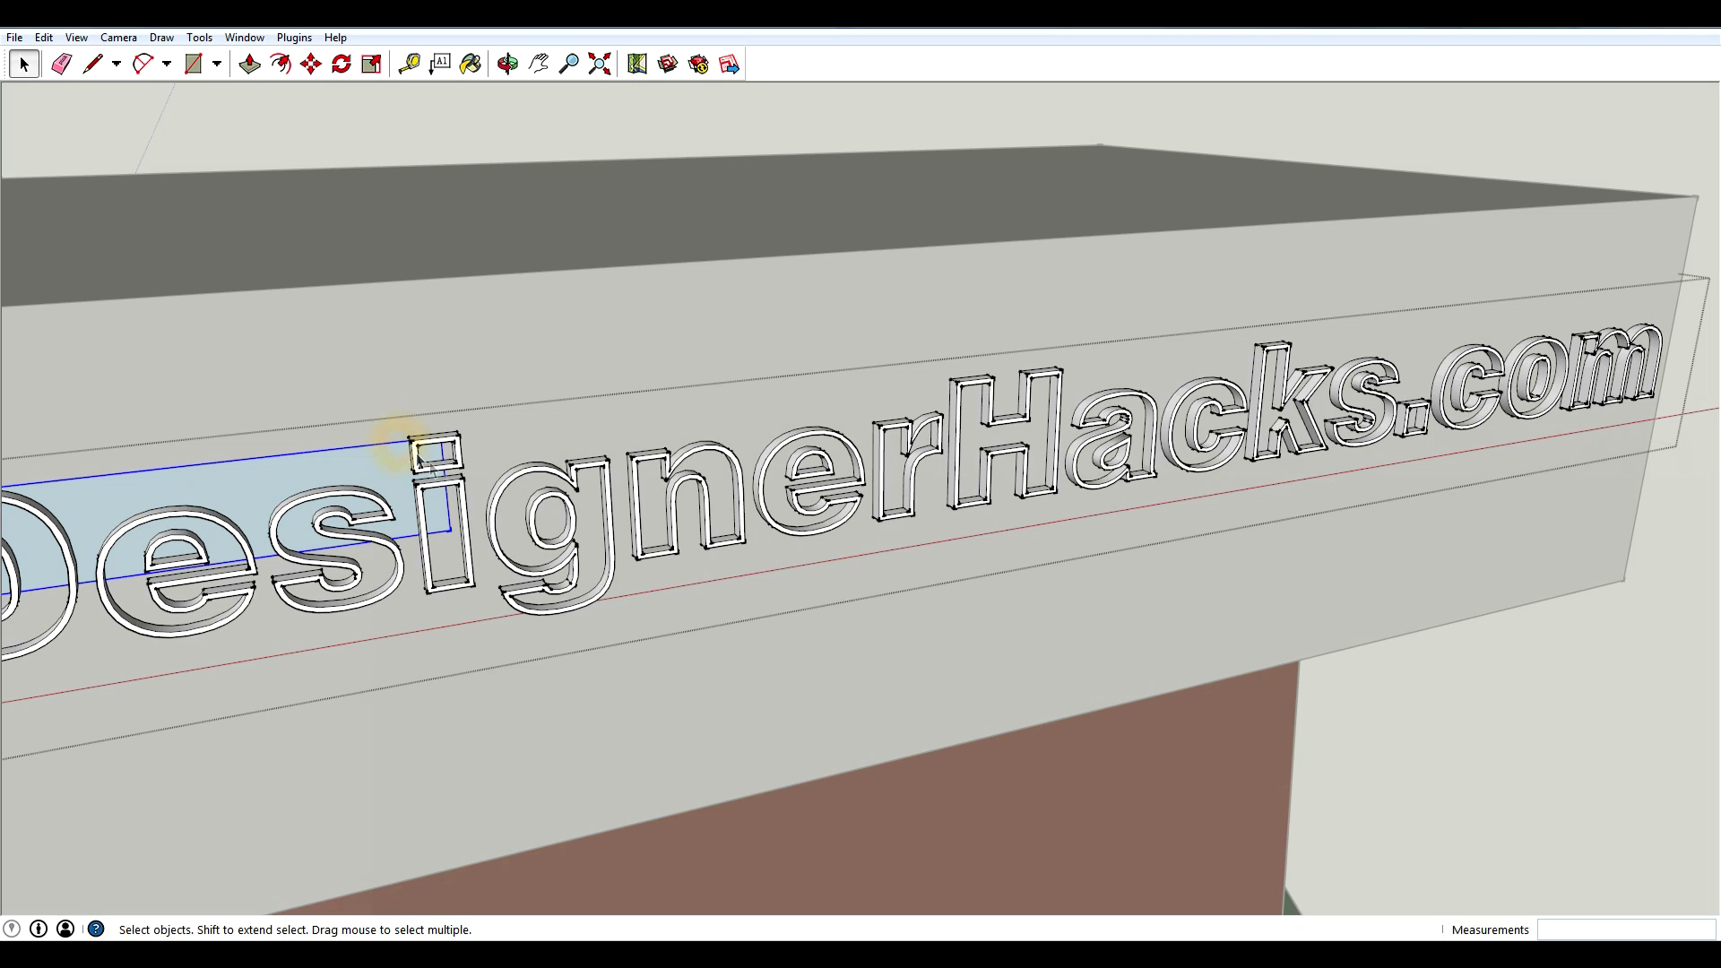
Step: Stretch the rectangle rightward to the end of the text, about 4.95
key(s)
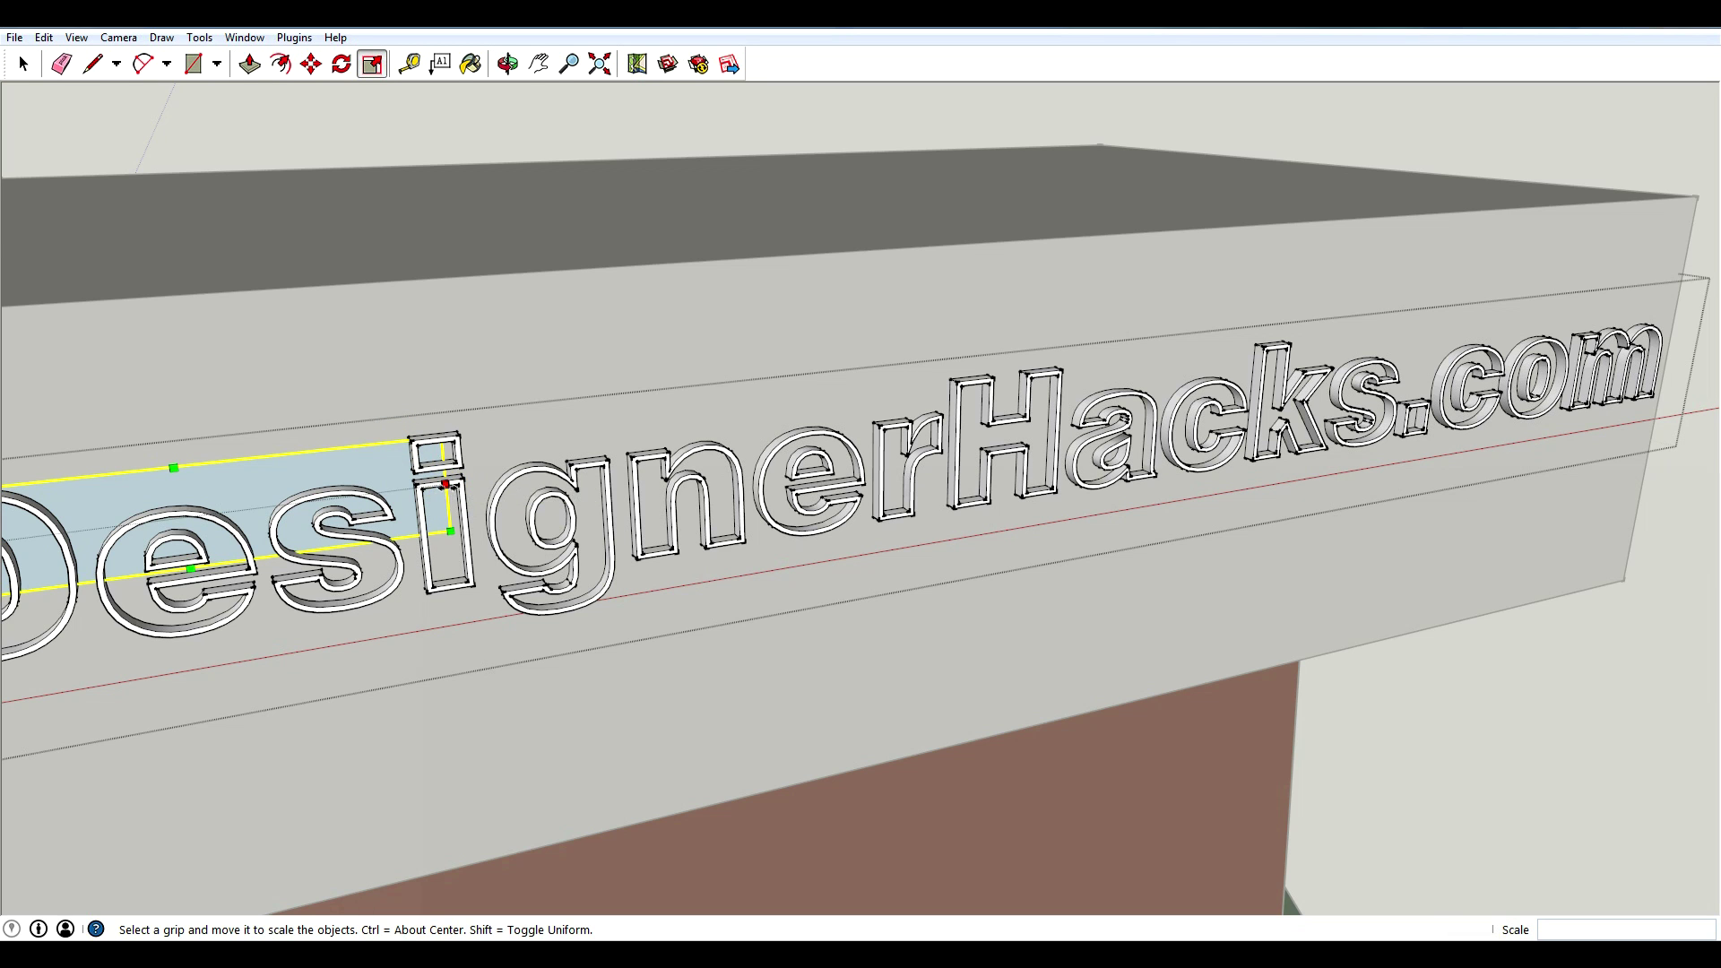
drag(450, 489, 610, 485)
scroll(690, 500, down, 3)
middle_drag(1559, 405, 1192, 401)
scroll(1664, 550, up, 2)
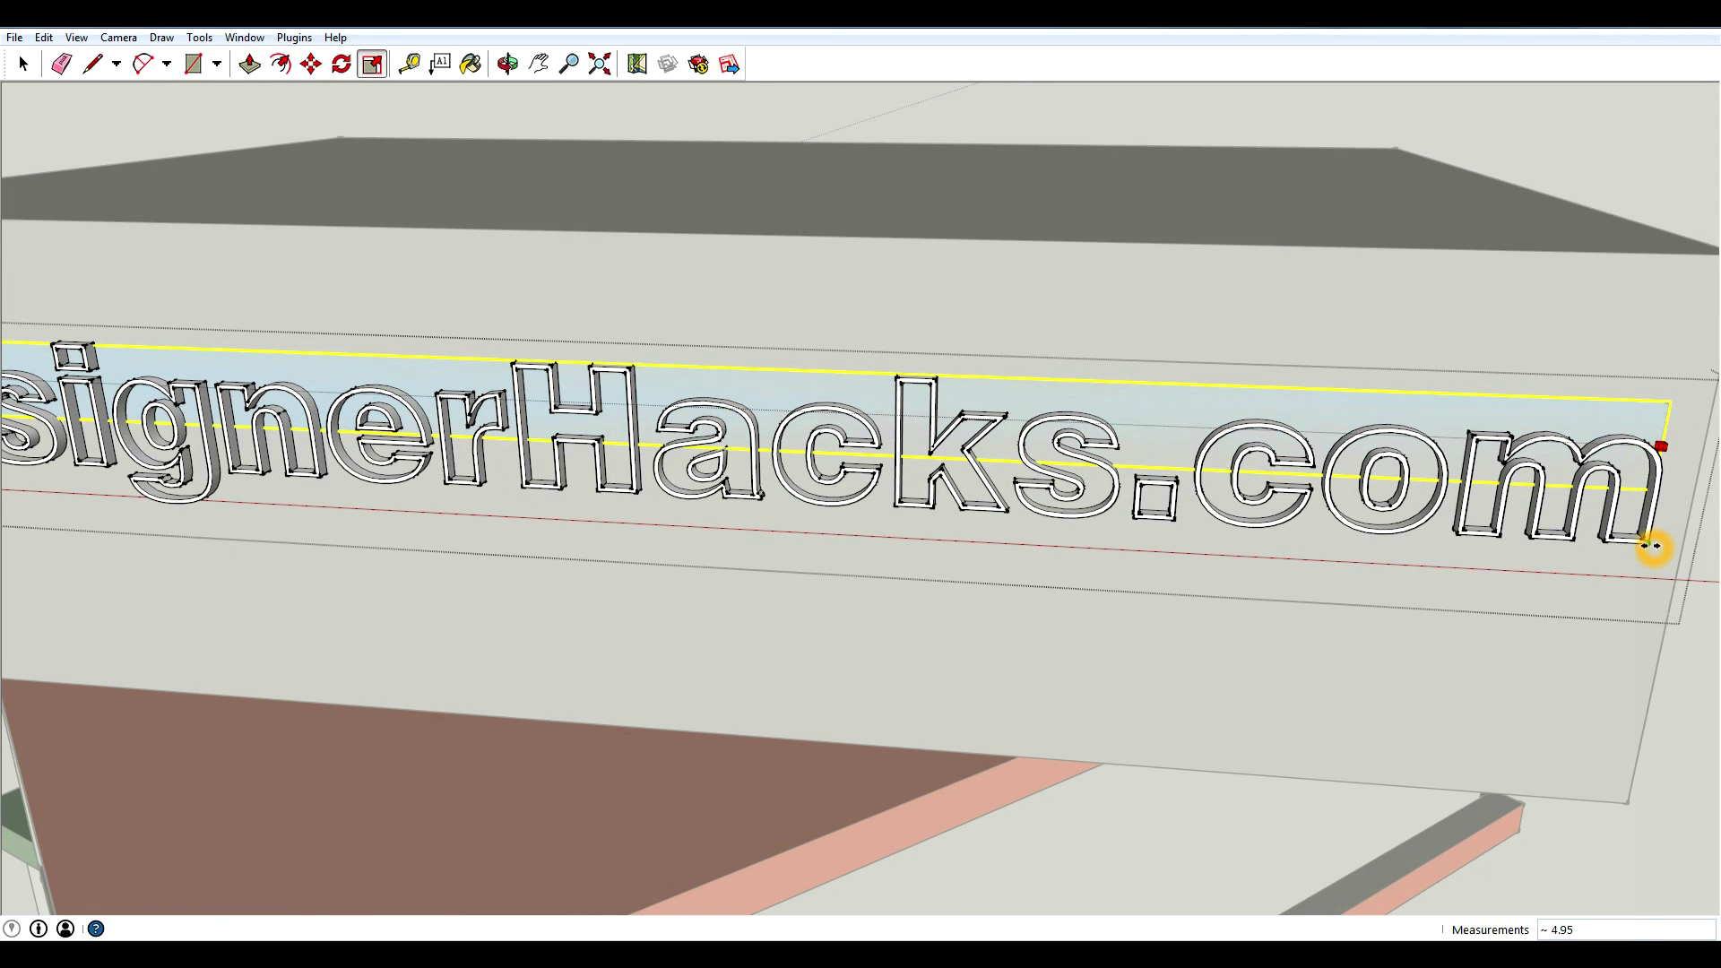
click(1654, 549)
Step: Scale the rectangle's height to match the letters, about 1.58
middle_drag(564, 498, 689, 488)
click(645, 468)
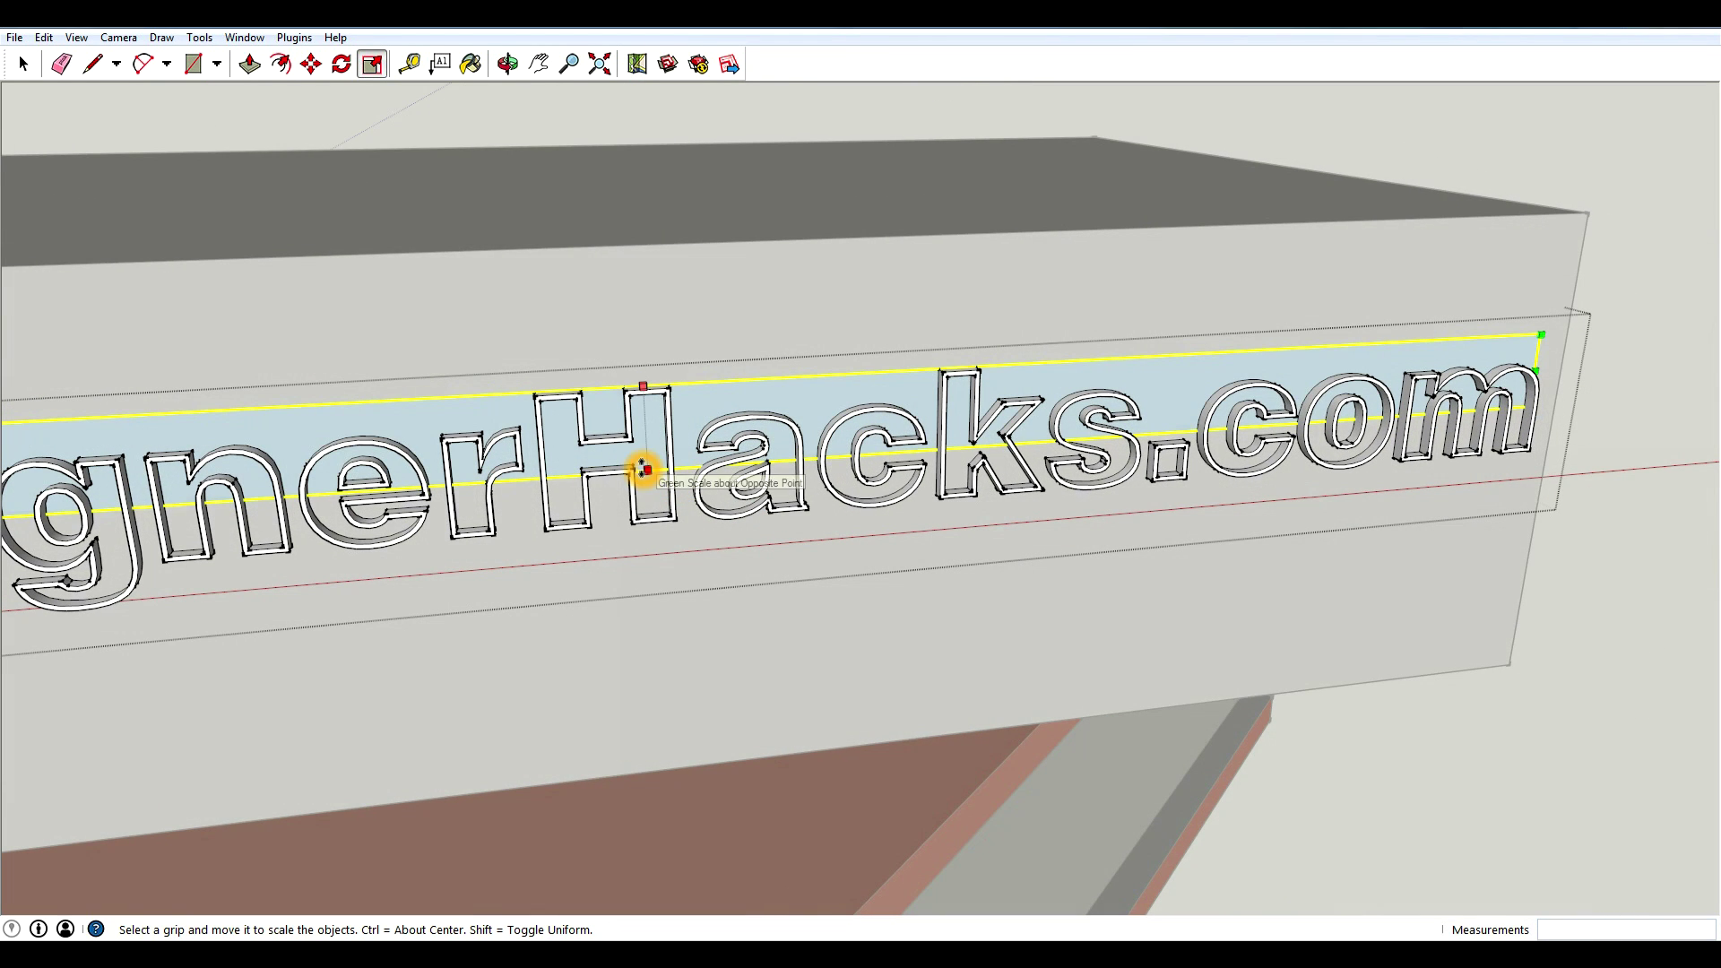
click(674, 522)
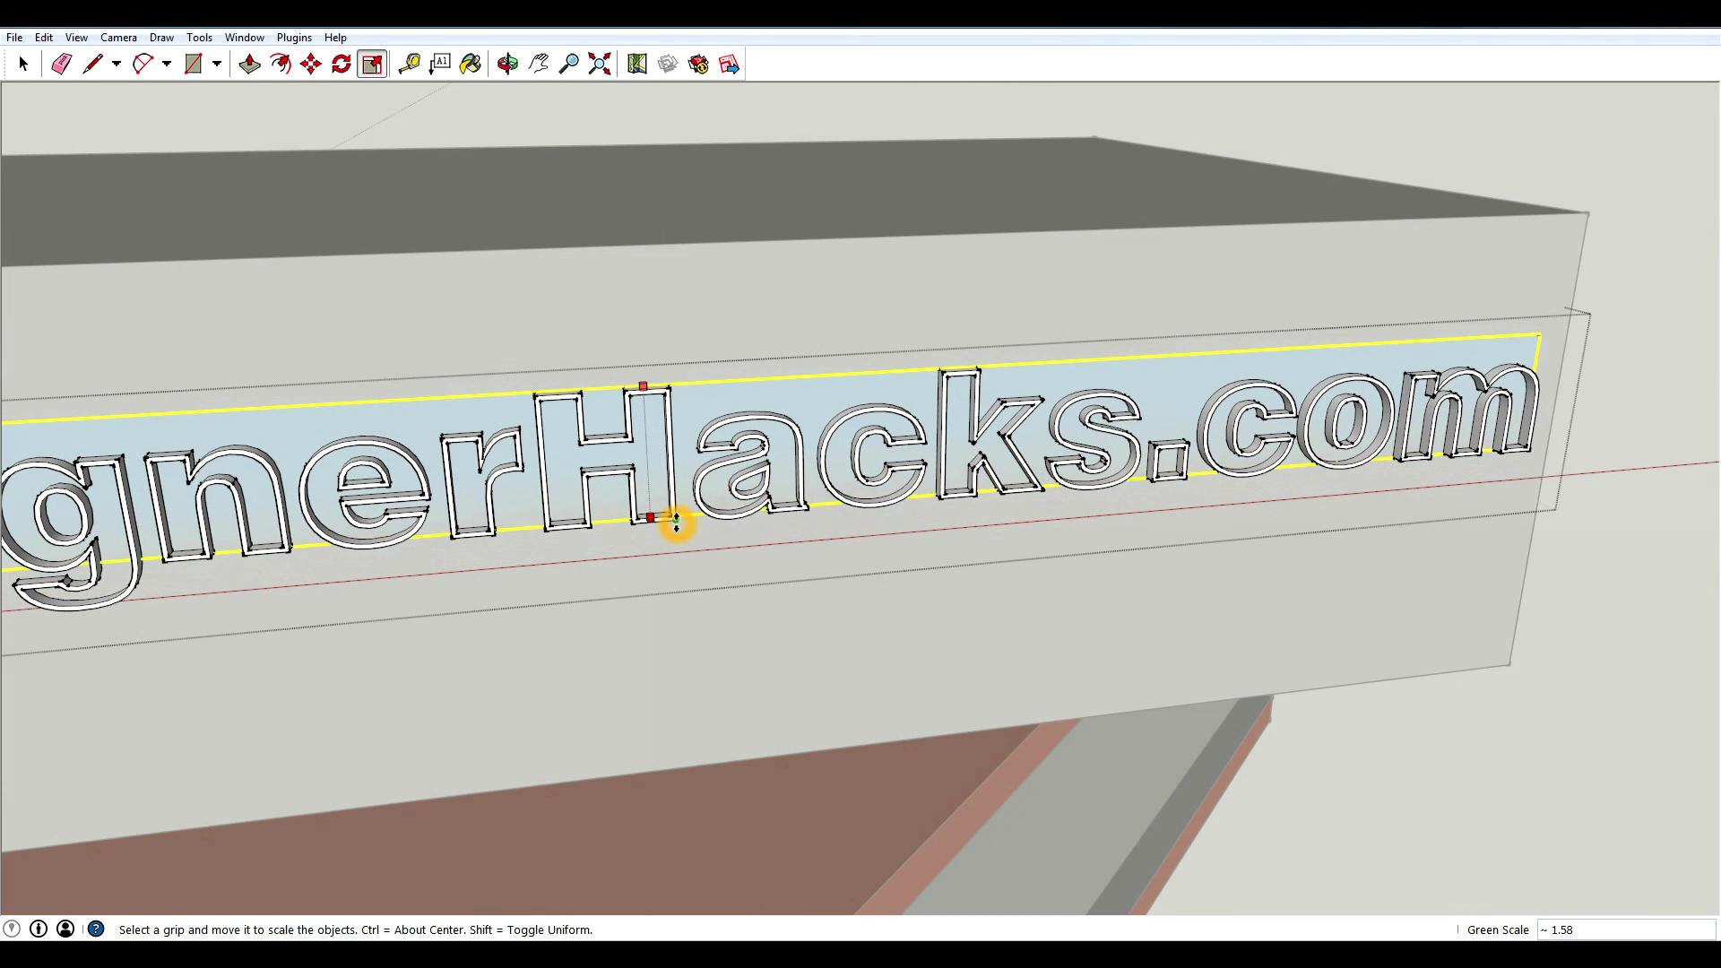
middle_drag(624, 535, 874, 441)
scroll(713, 611, down, 4)
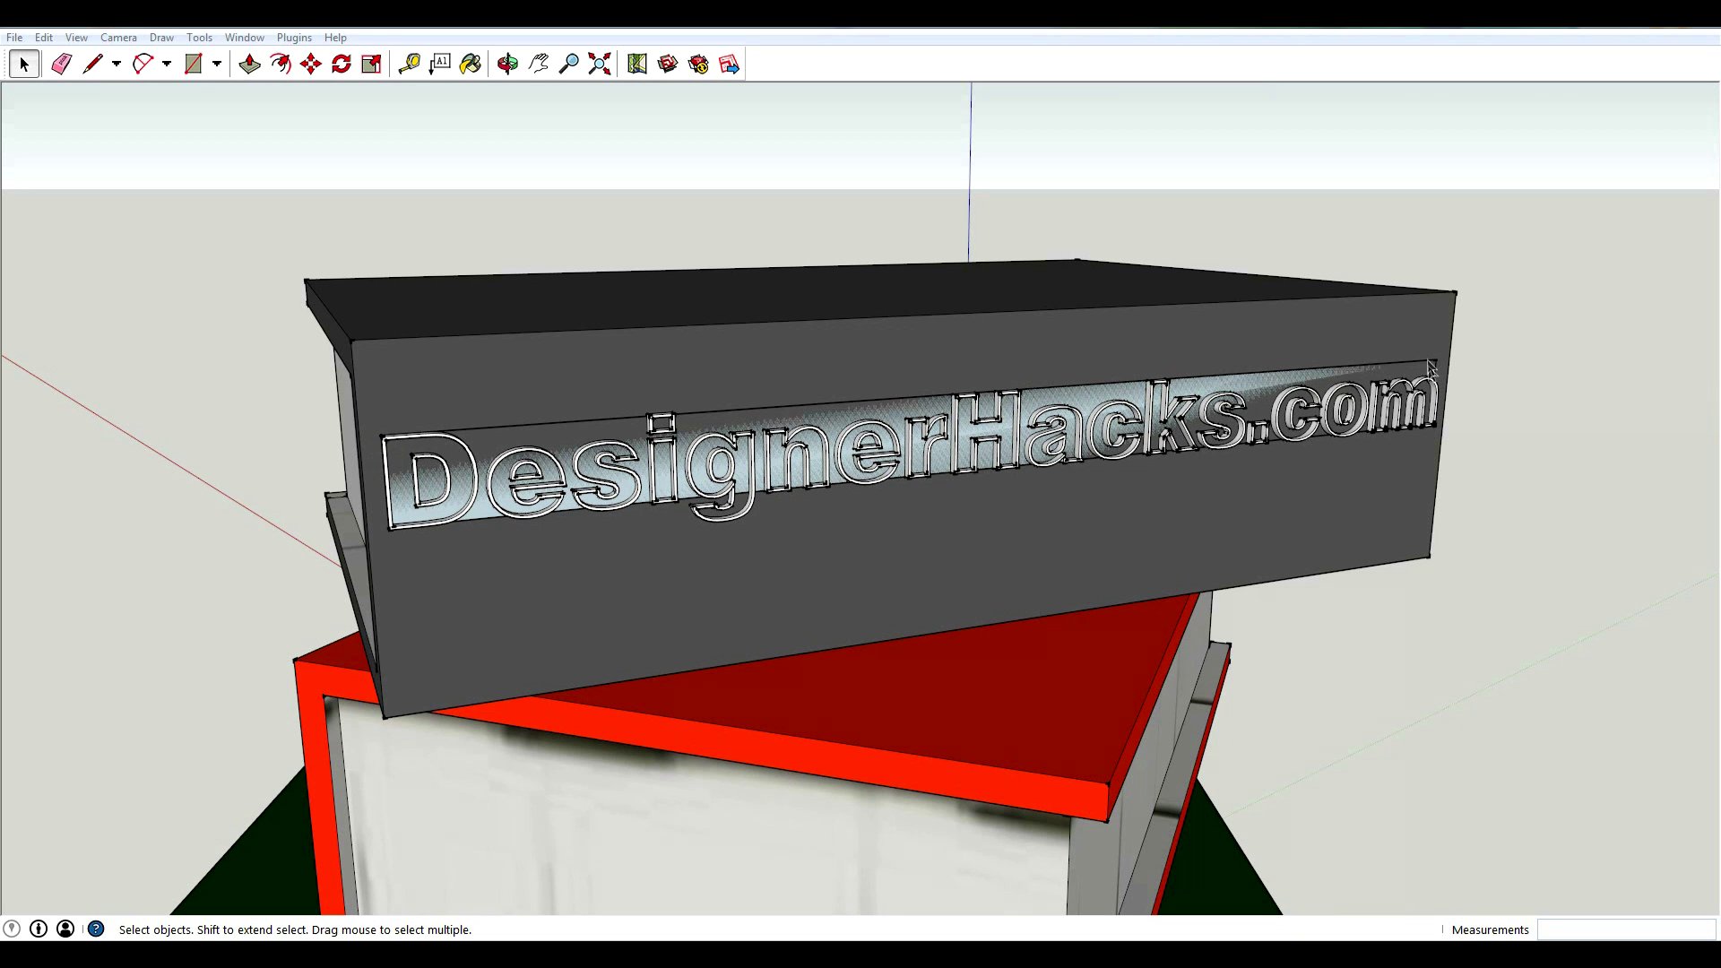
Step: Select the DesignerHacks.com lettering group
middle_drag(513, 493, 749, 379)
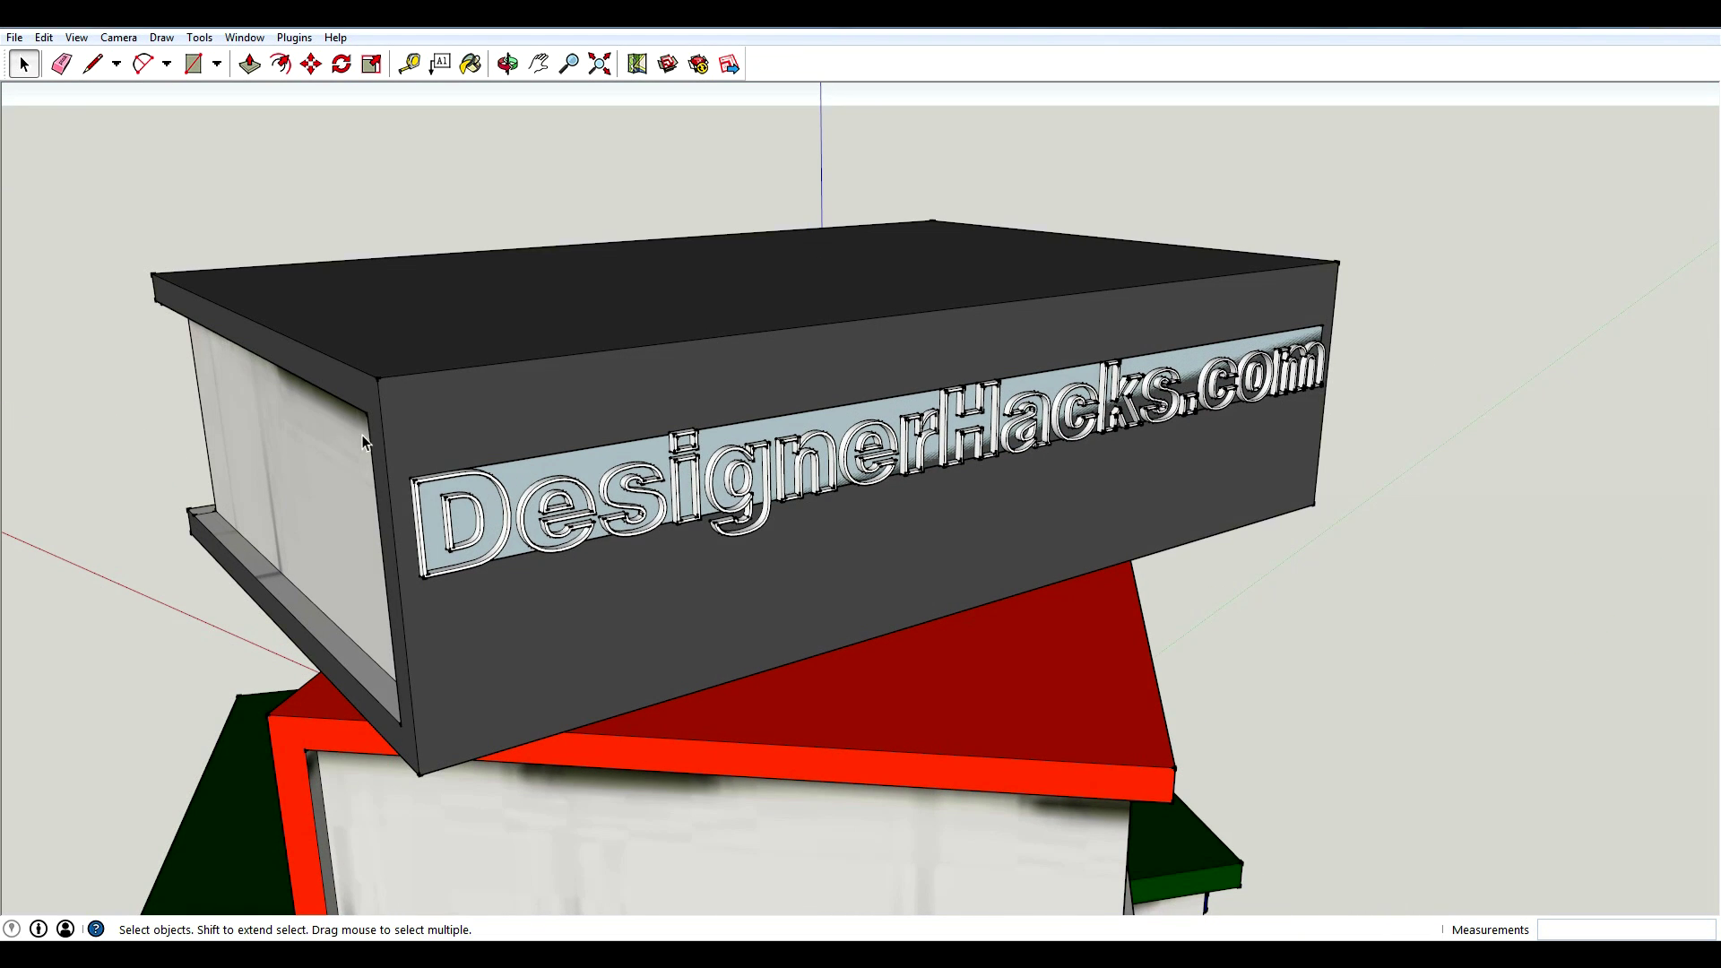
click(476, 475)
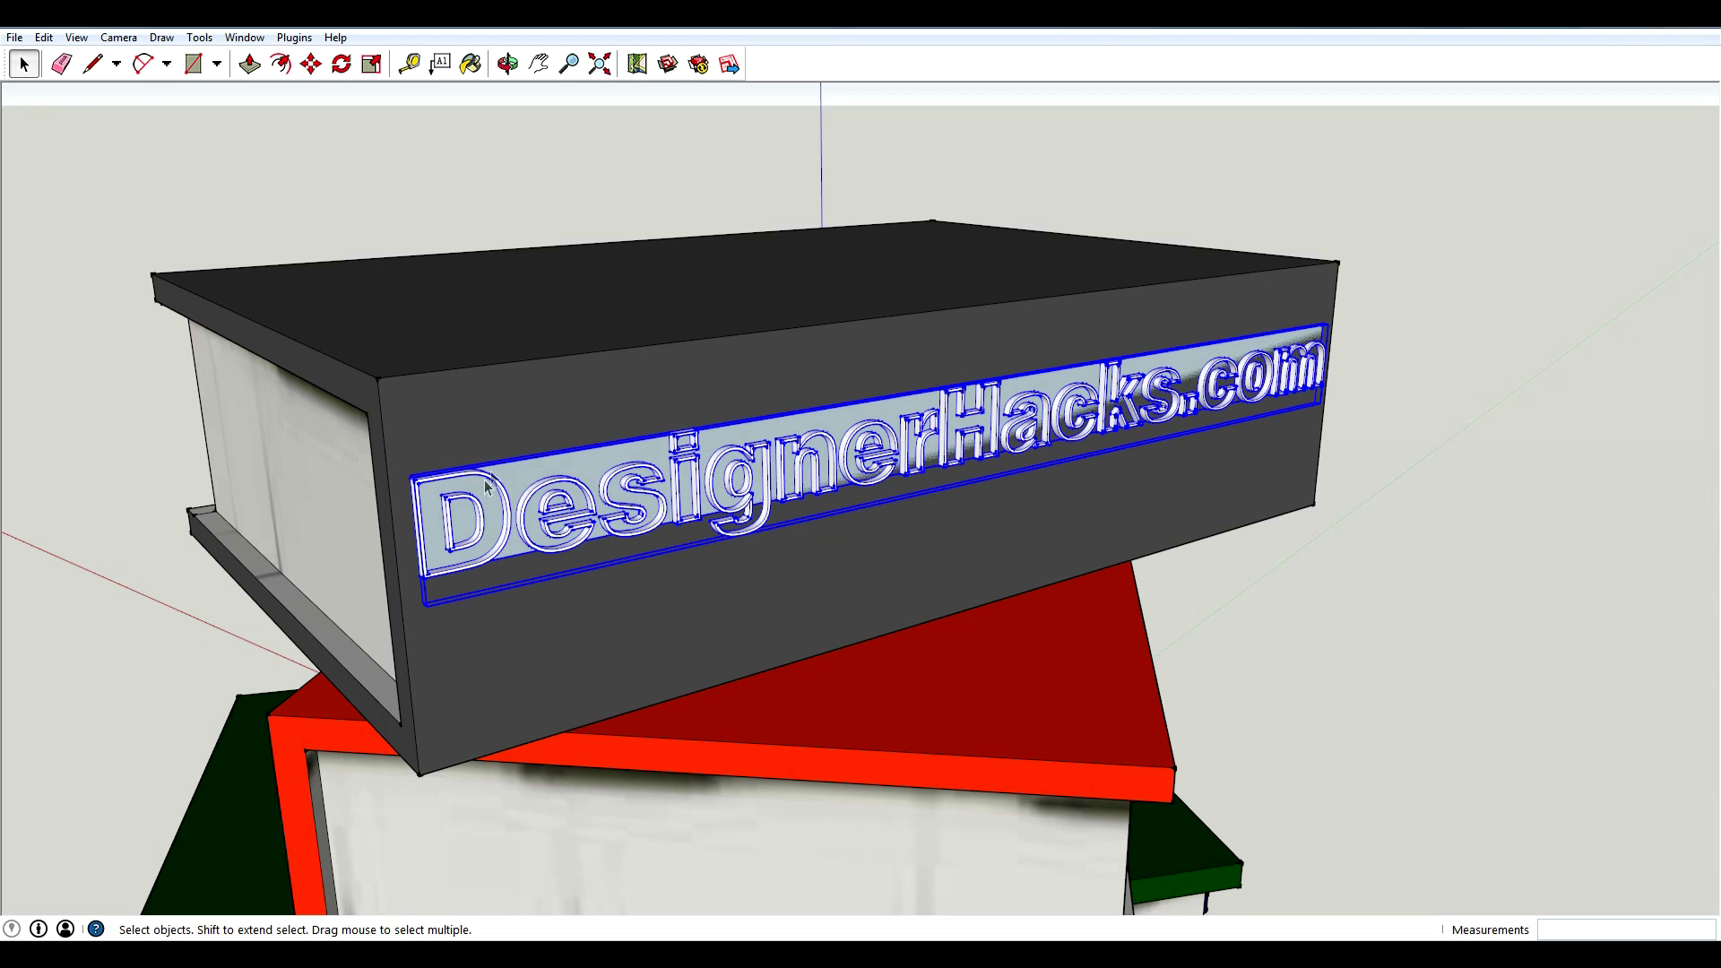
click(1506, 312)
middle_drag(967, 403, 804, 437)
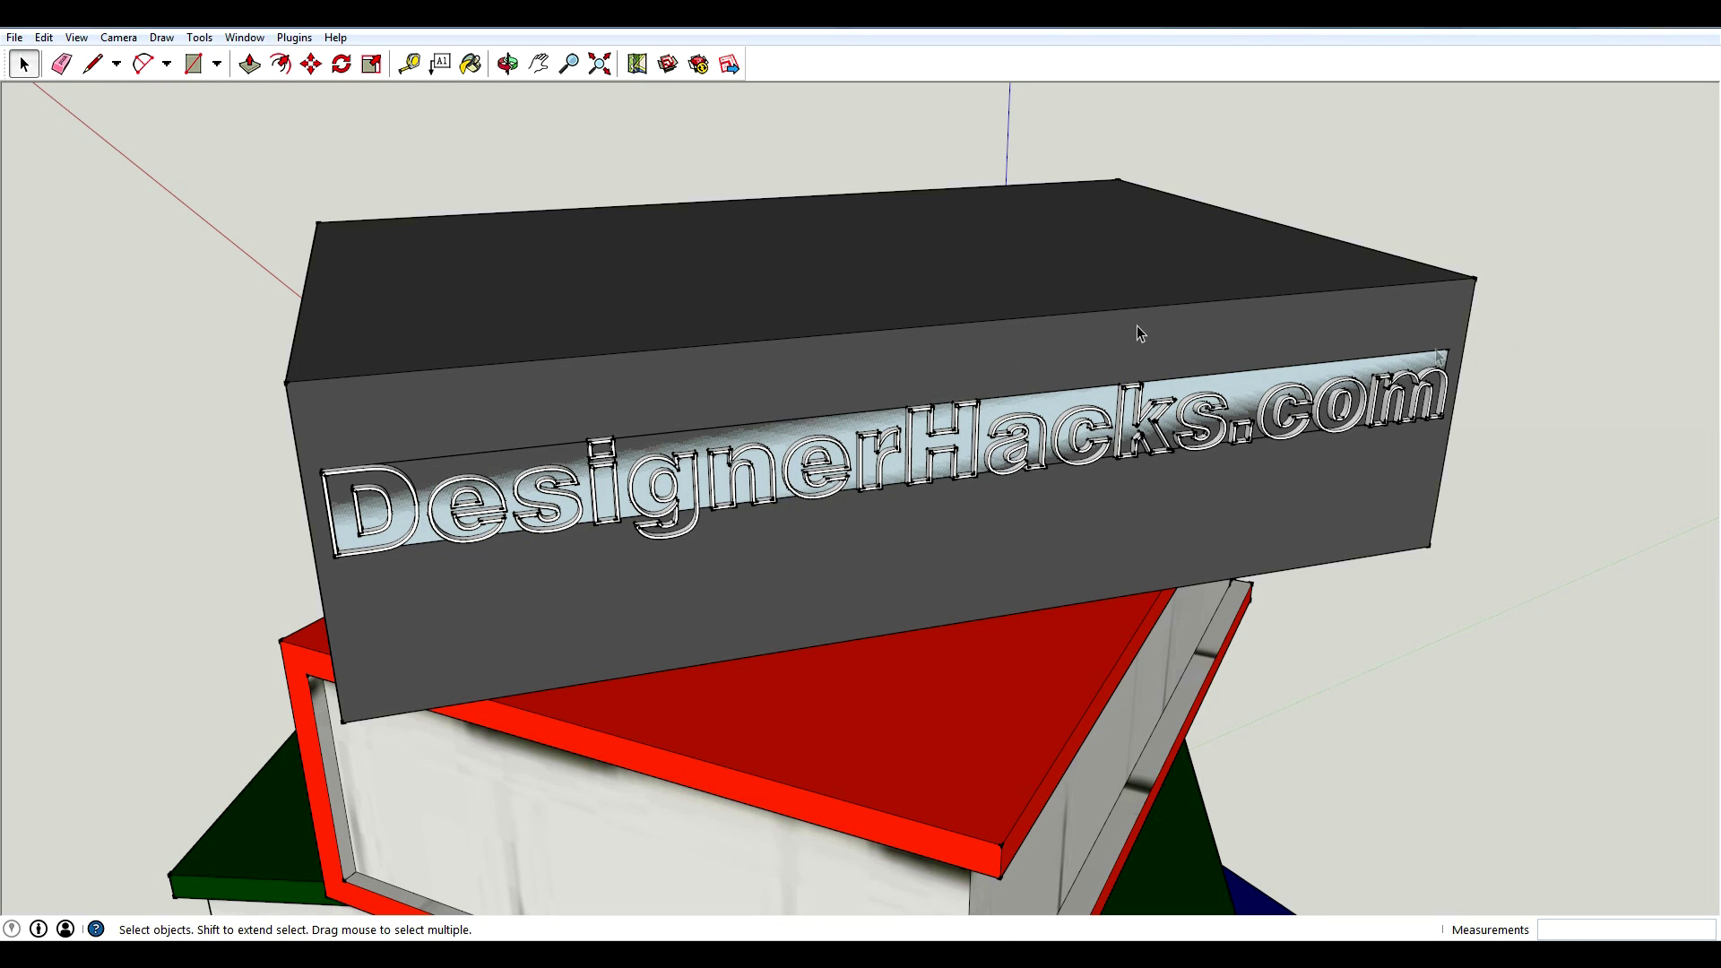
click(930, 336)
click(1004, 402)
Step: With Move, pick up the lettering from the top edge of its H
key(m)
click(1450, 363)
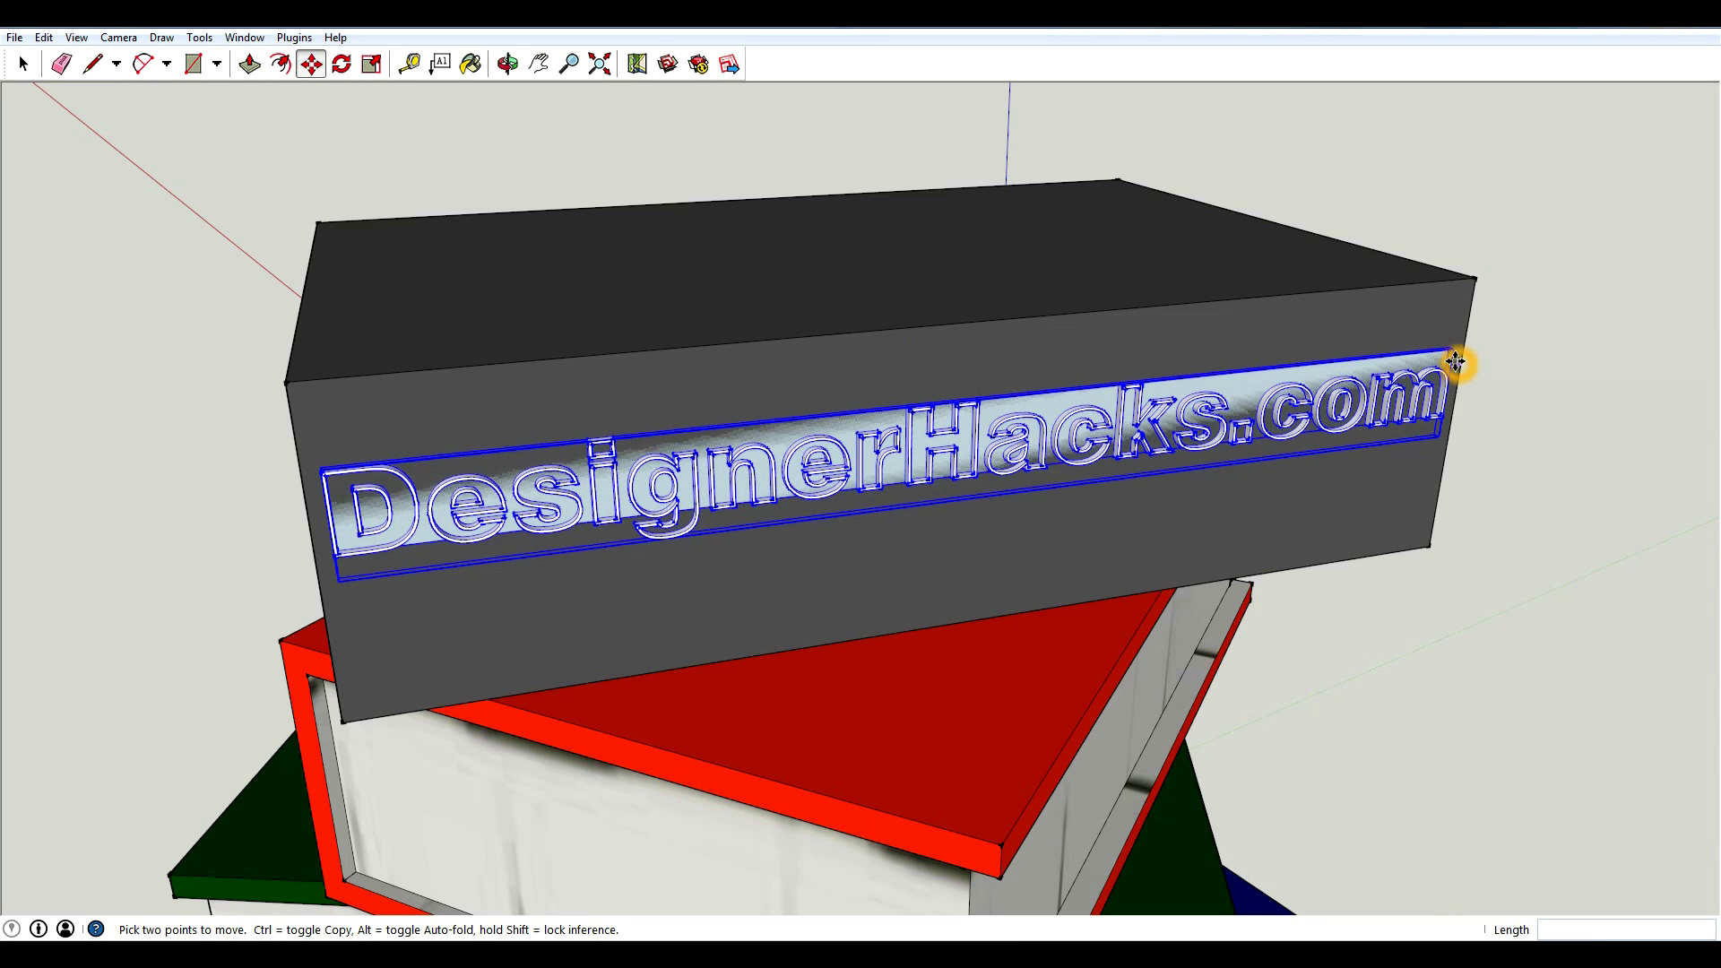
click(1477, 276)
middle_drag(1308, 301, 1109, 371)
scroll(1128, 357, up, 8)
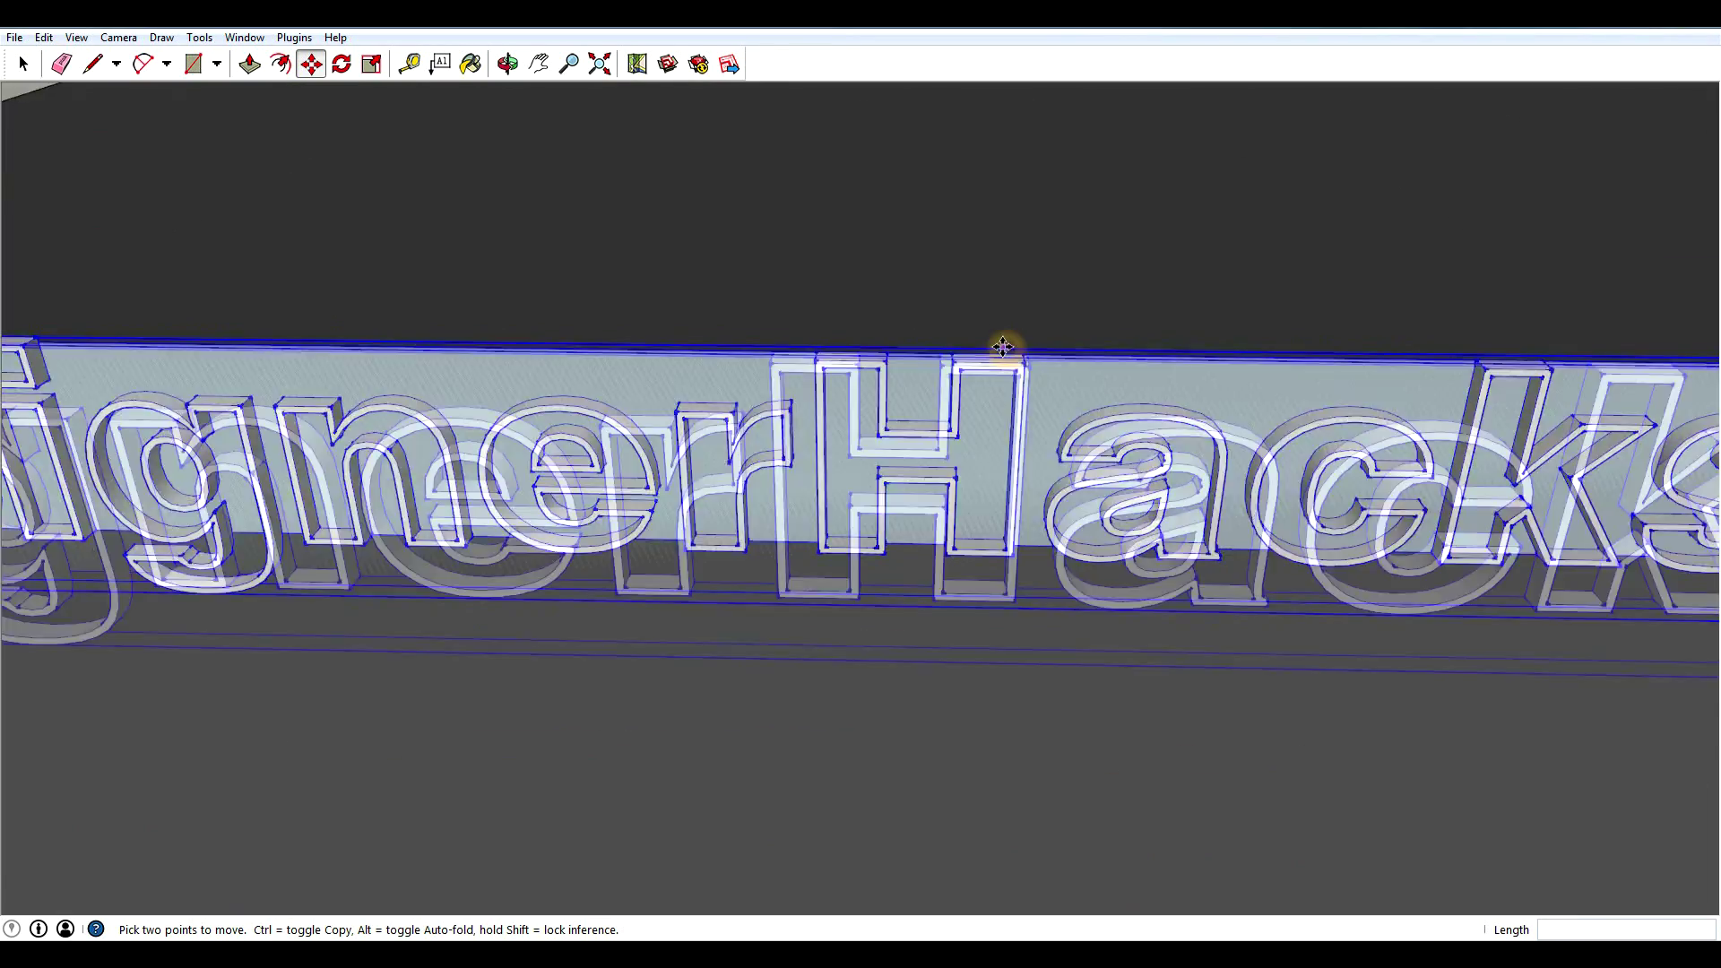
scroll(1001, 348, up, 3)
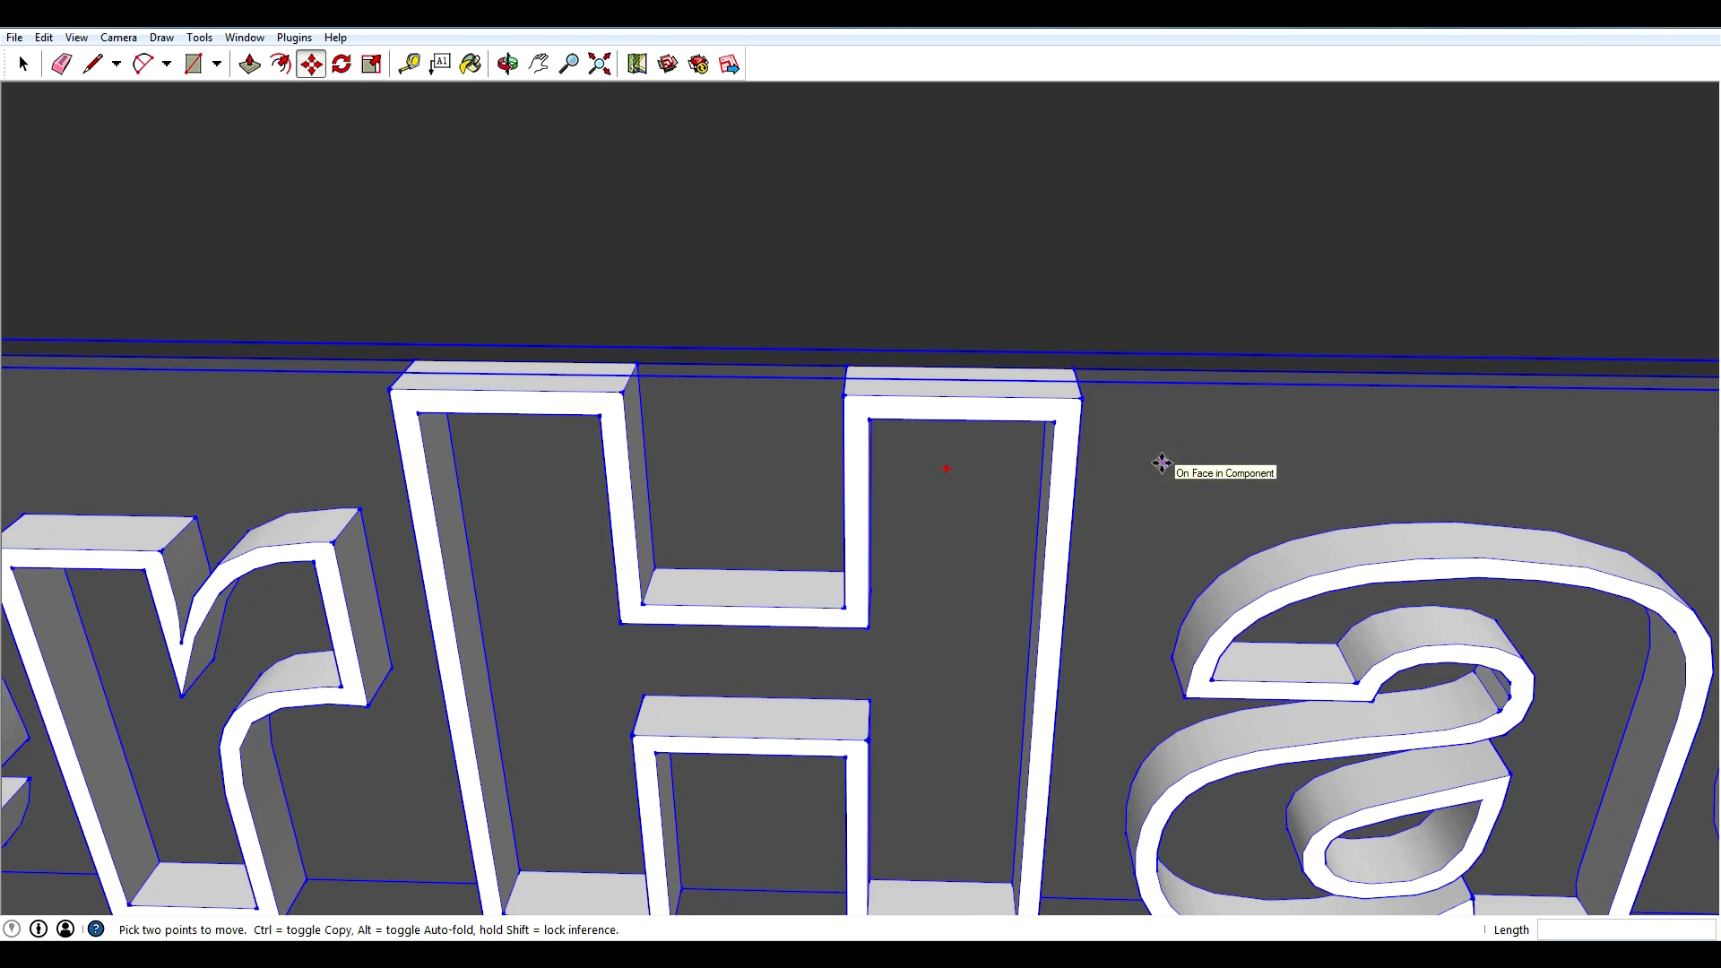
middle_drag(943, 471, 1157, 470)
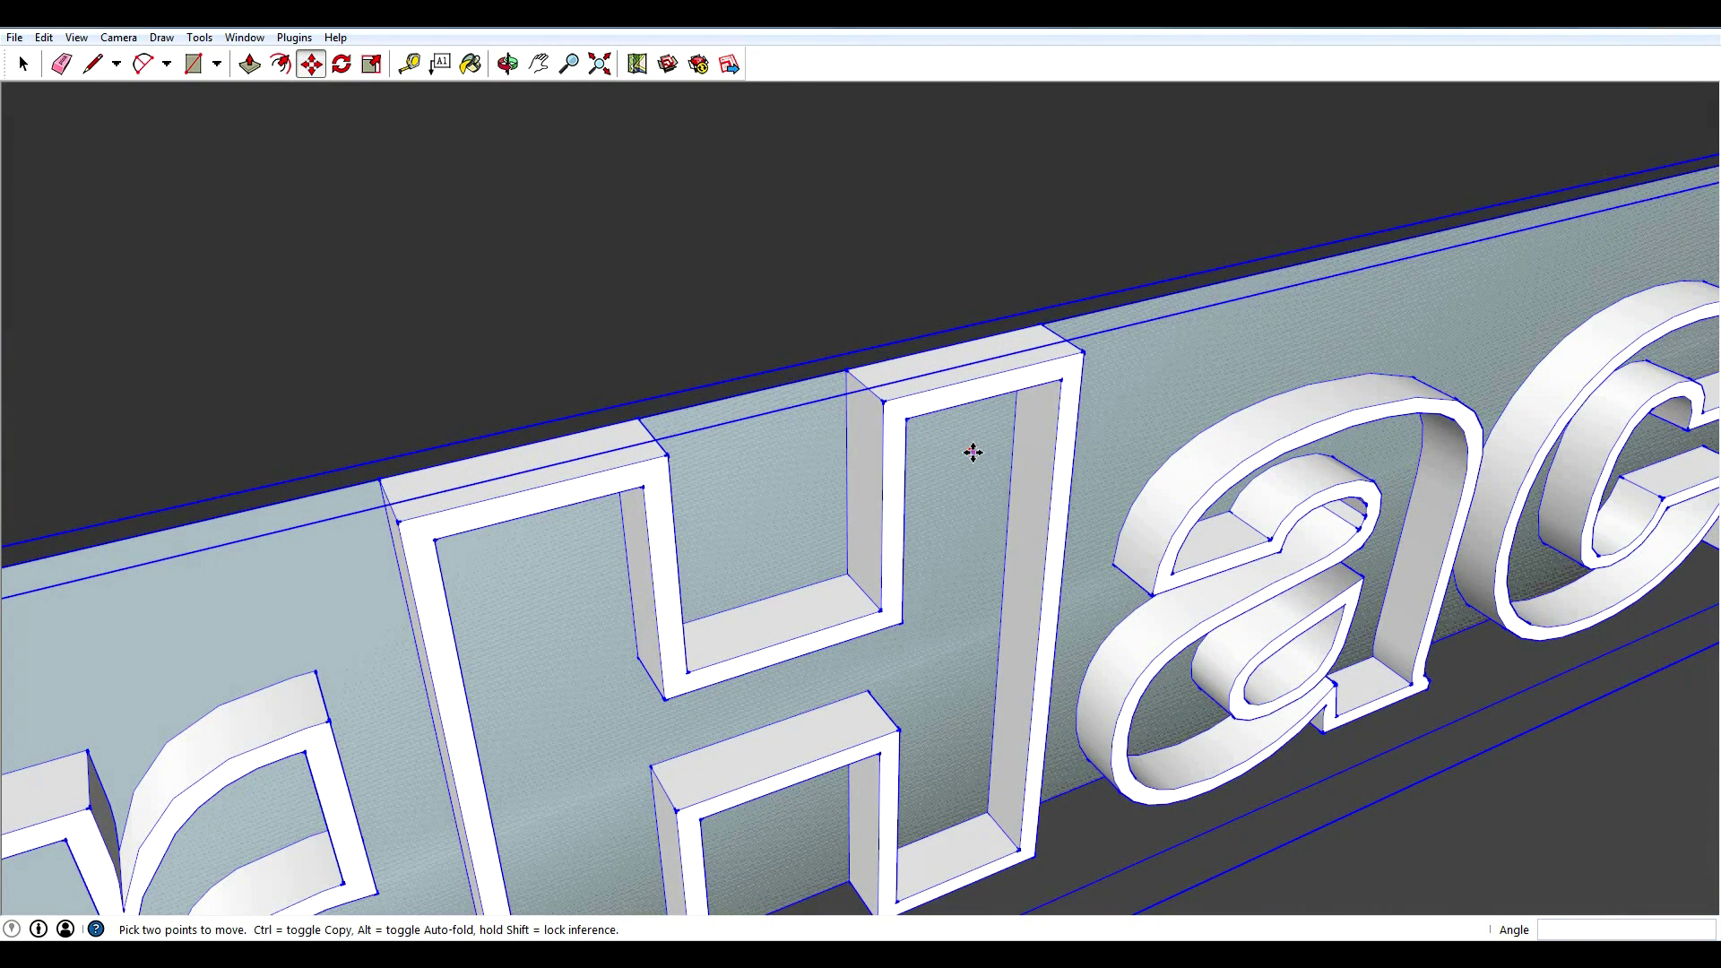
click(933, 349)
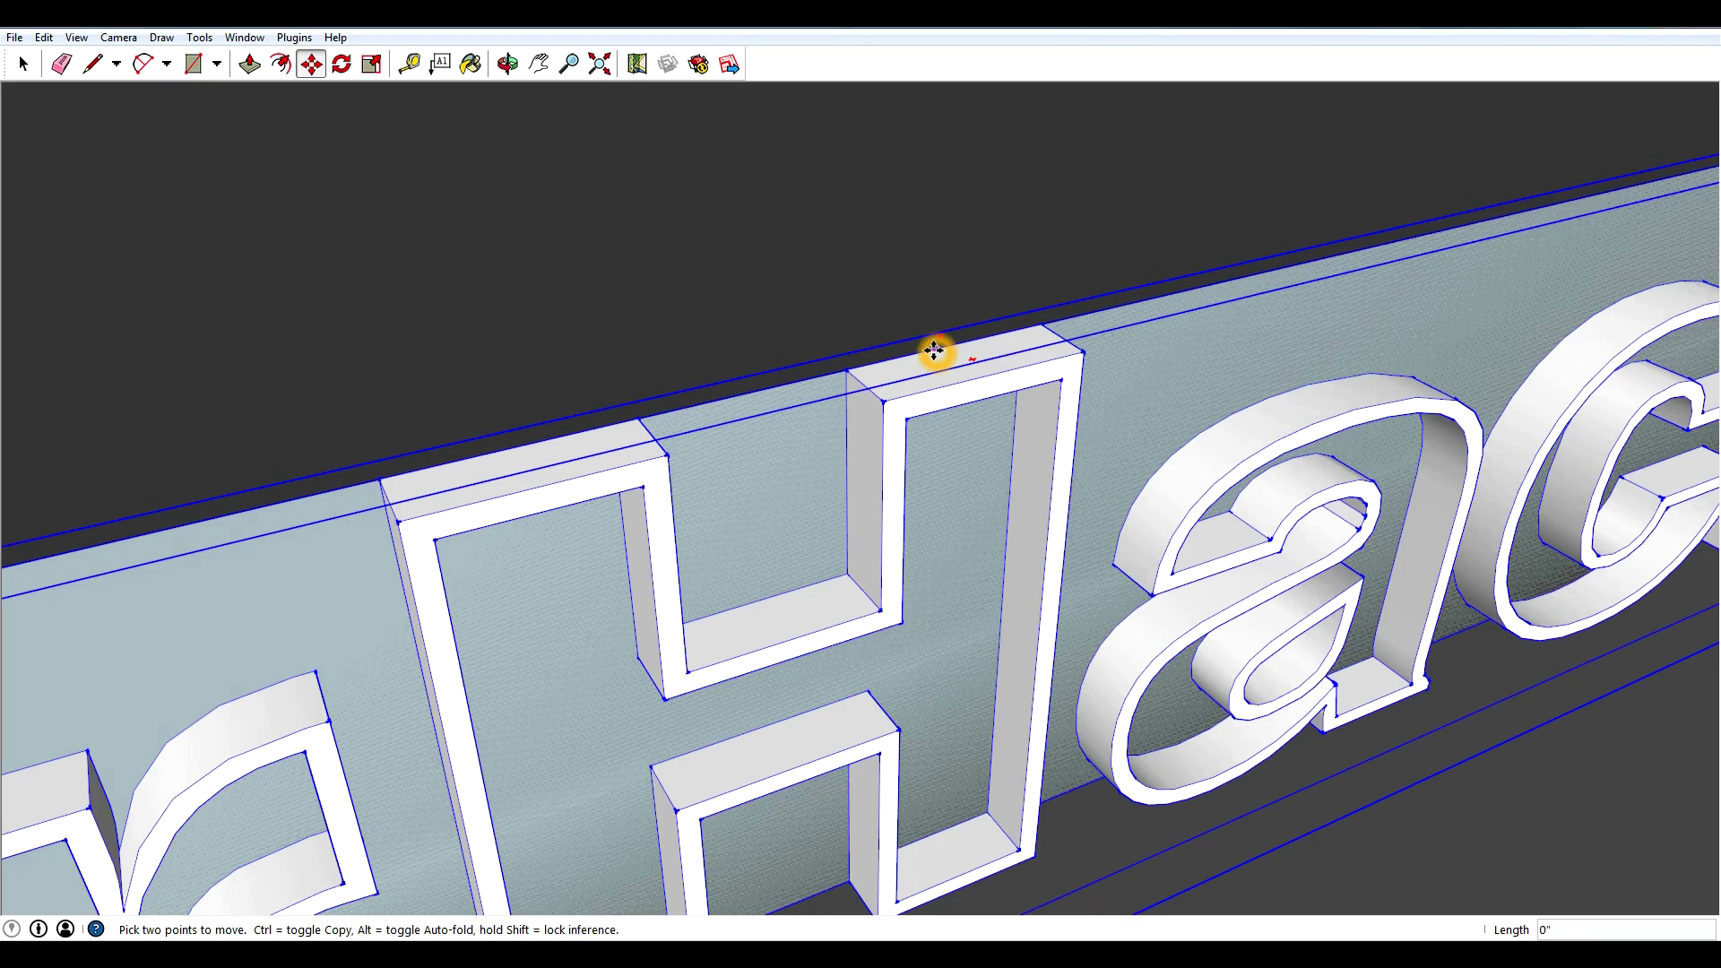
scroll(934, 350, down, 8)
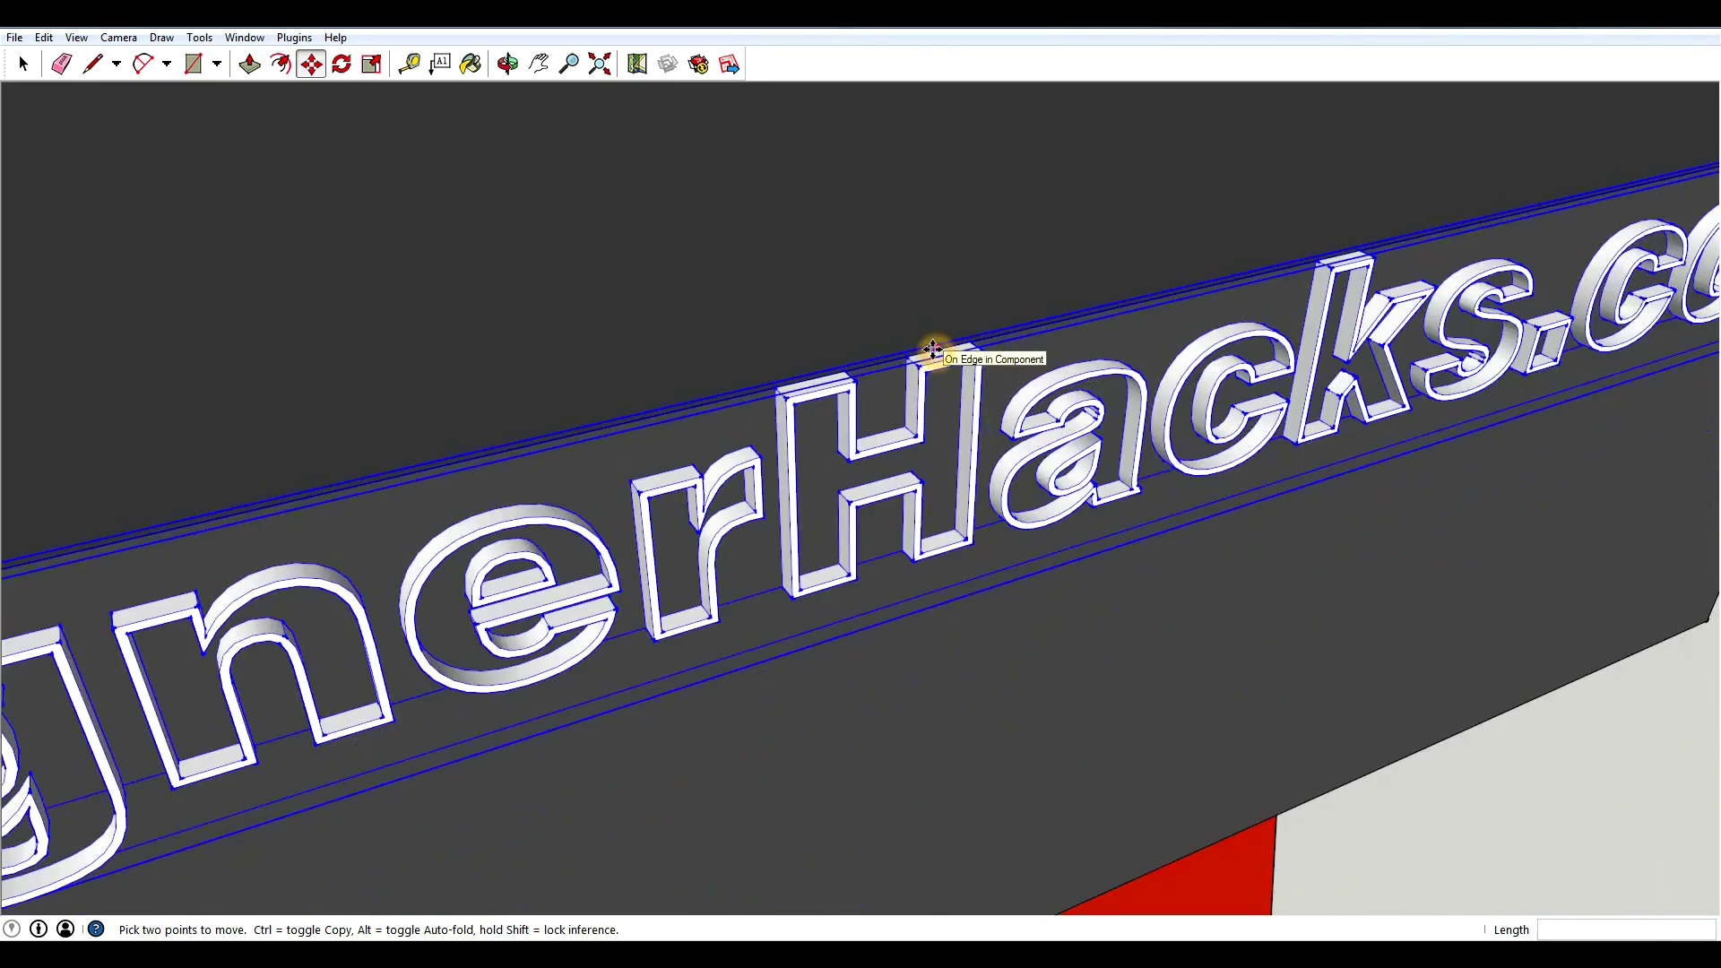
scroll(934, 350, down, 8)
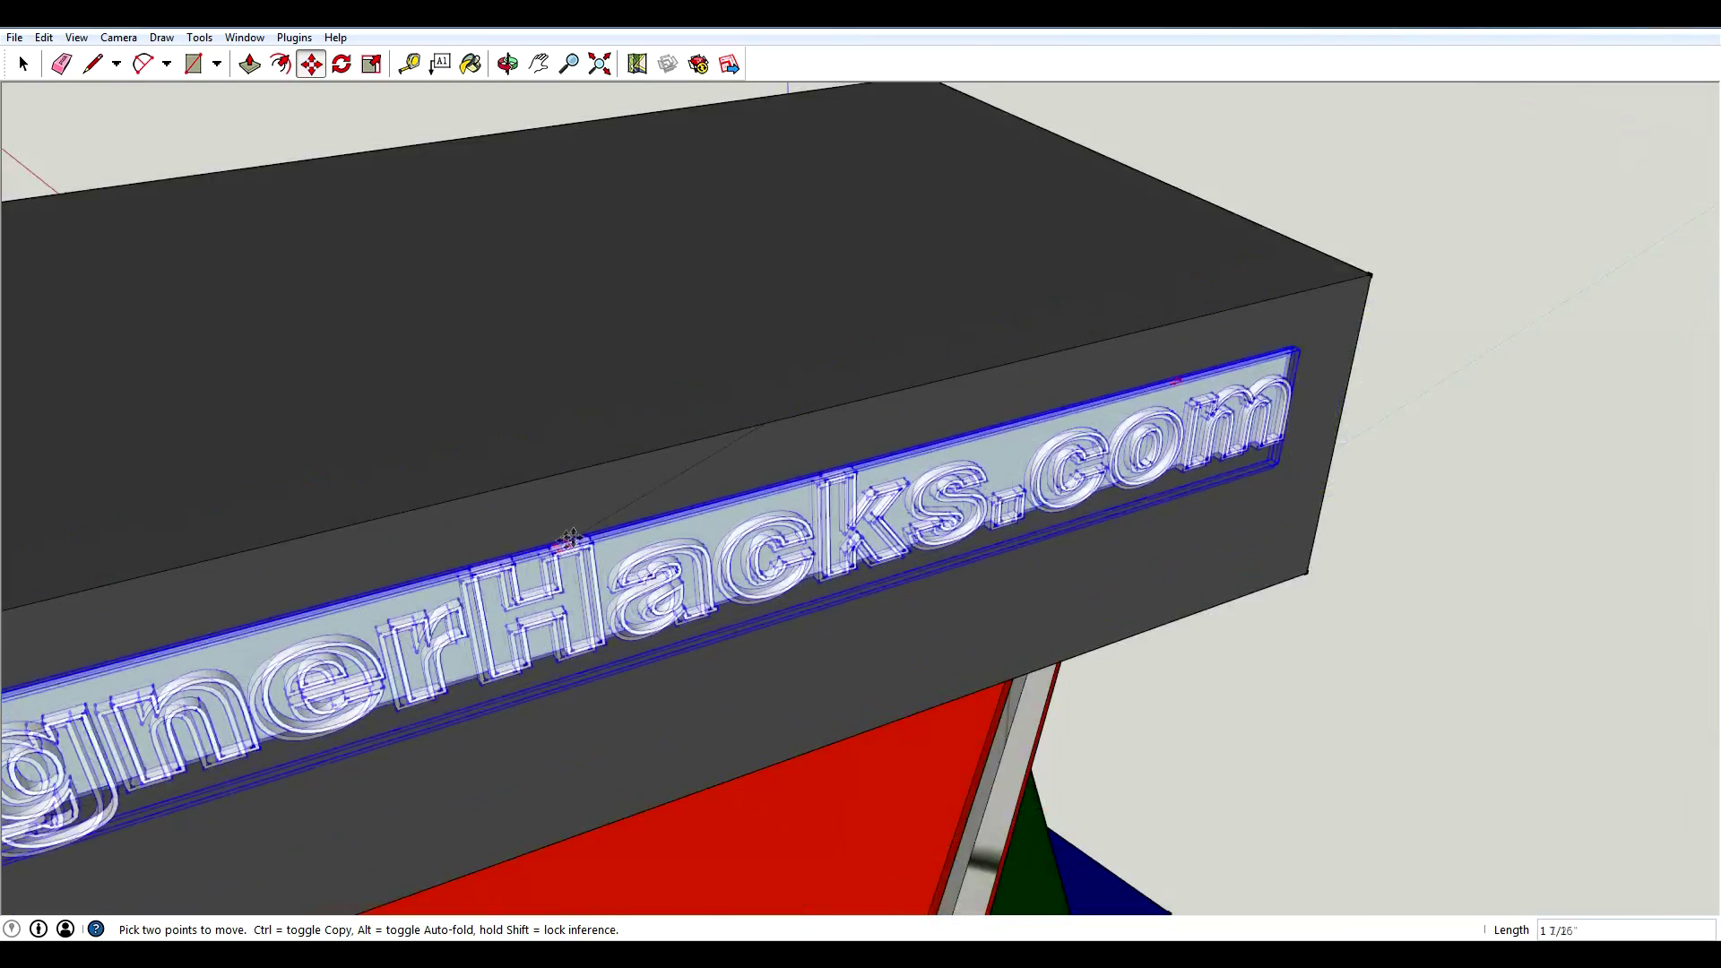
scroll(571, 538, down, 2)
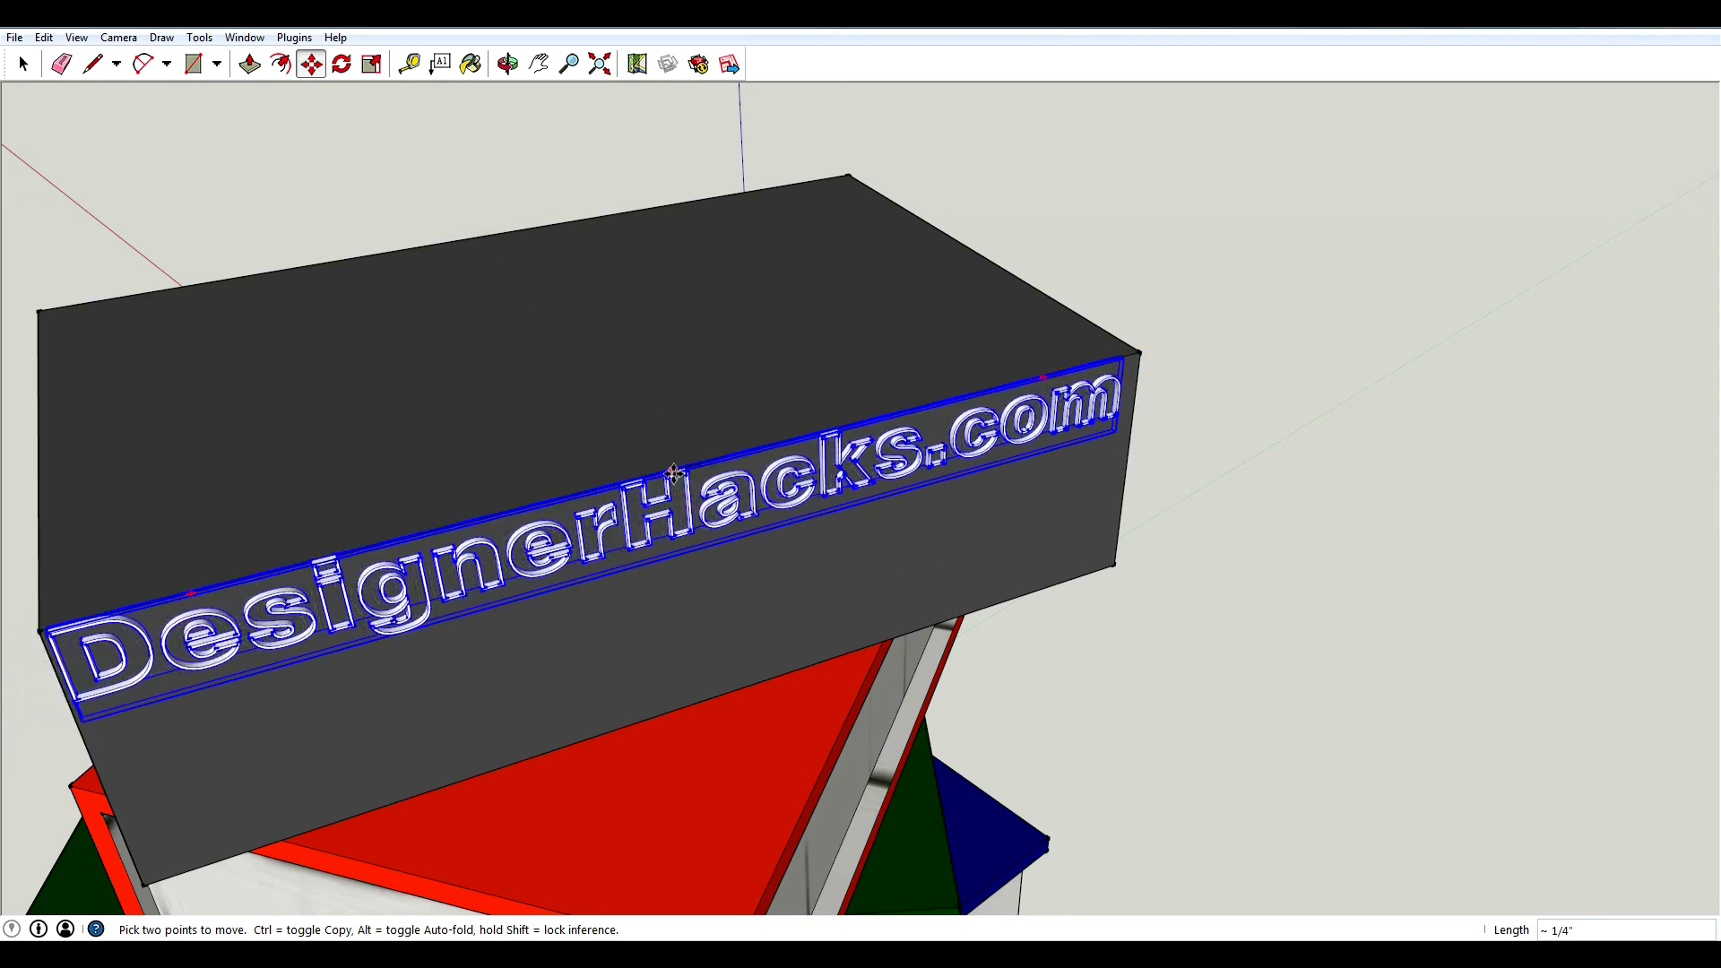
Step: Drop the lettering along the top book's spine face
mouse_move(695, 468)
mouse_down()
mouse_move(676, 473)
mouse_move(695, 466)
mouse_up()
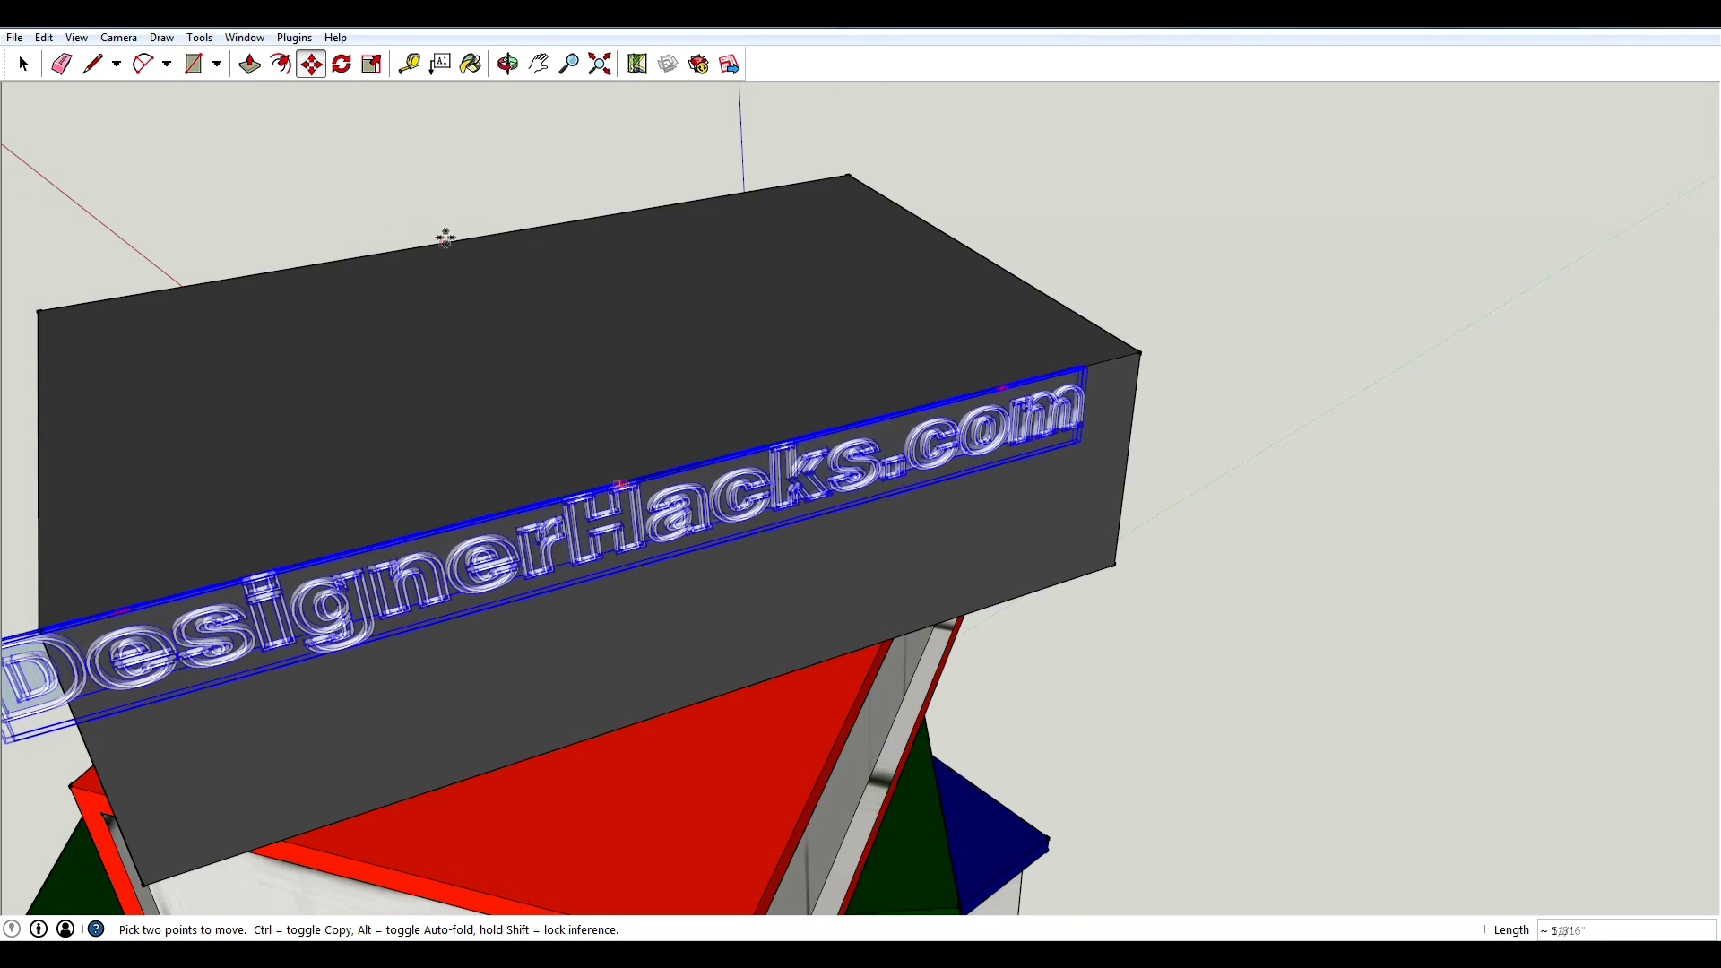
click(481, 237)
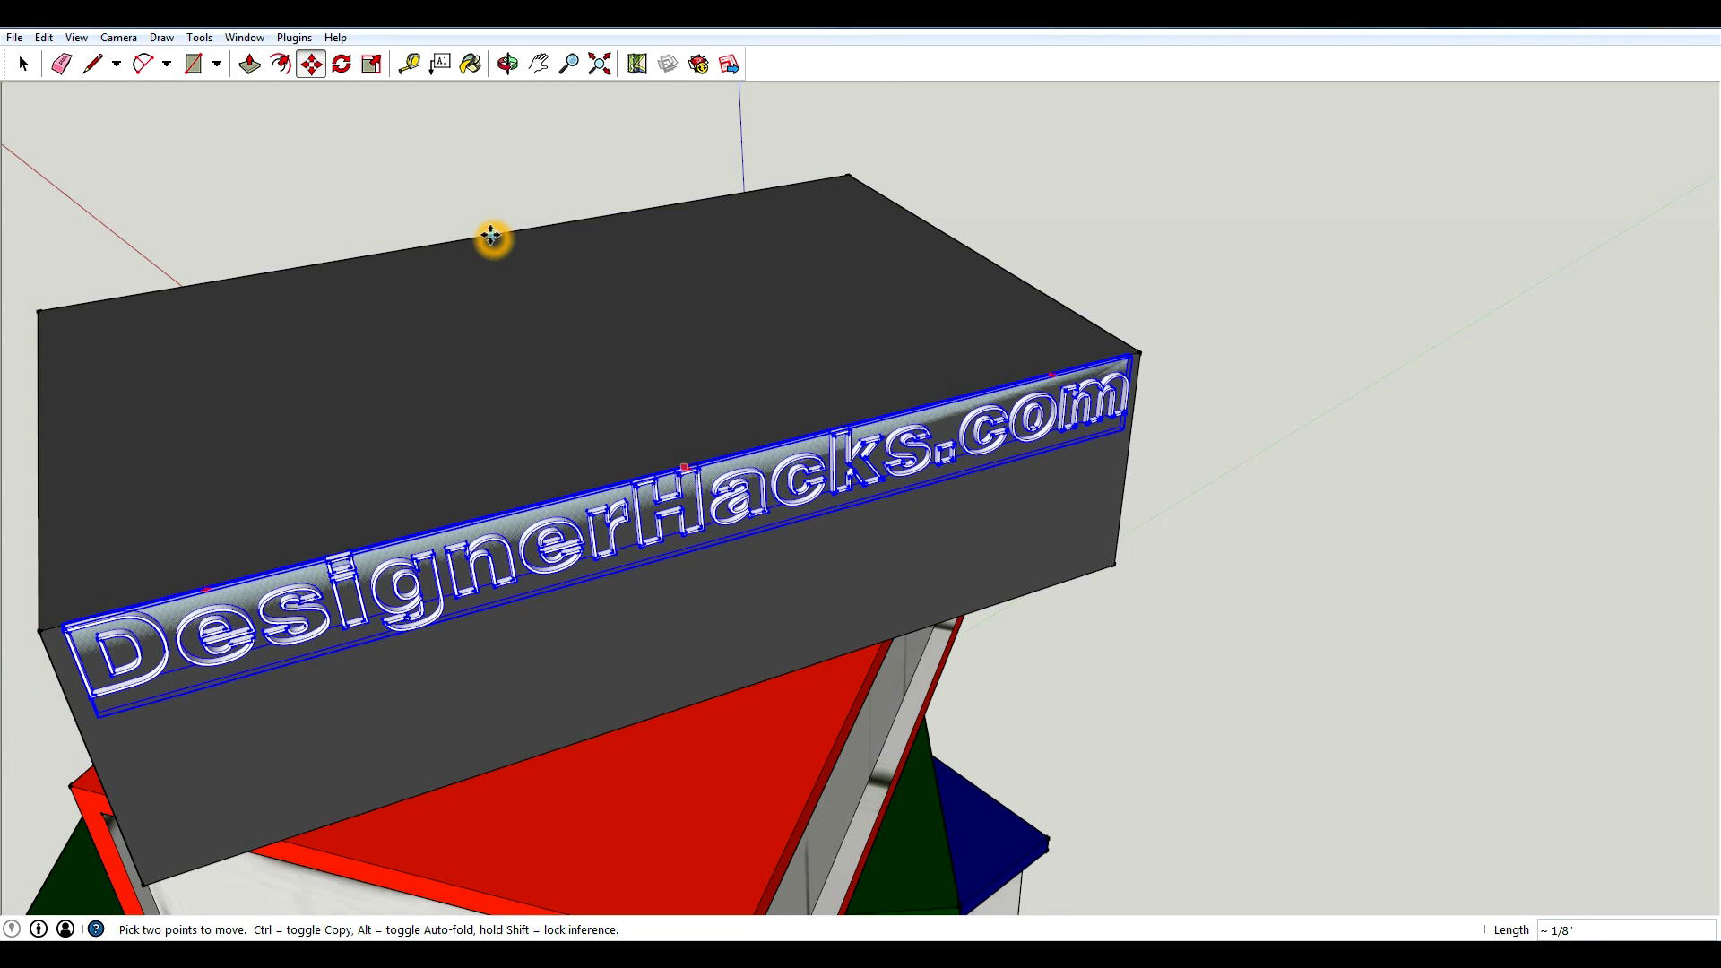
middle_drag(492, 239, 257, 465)
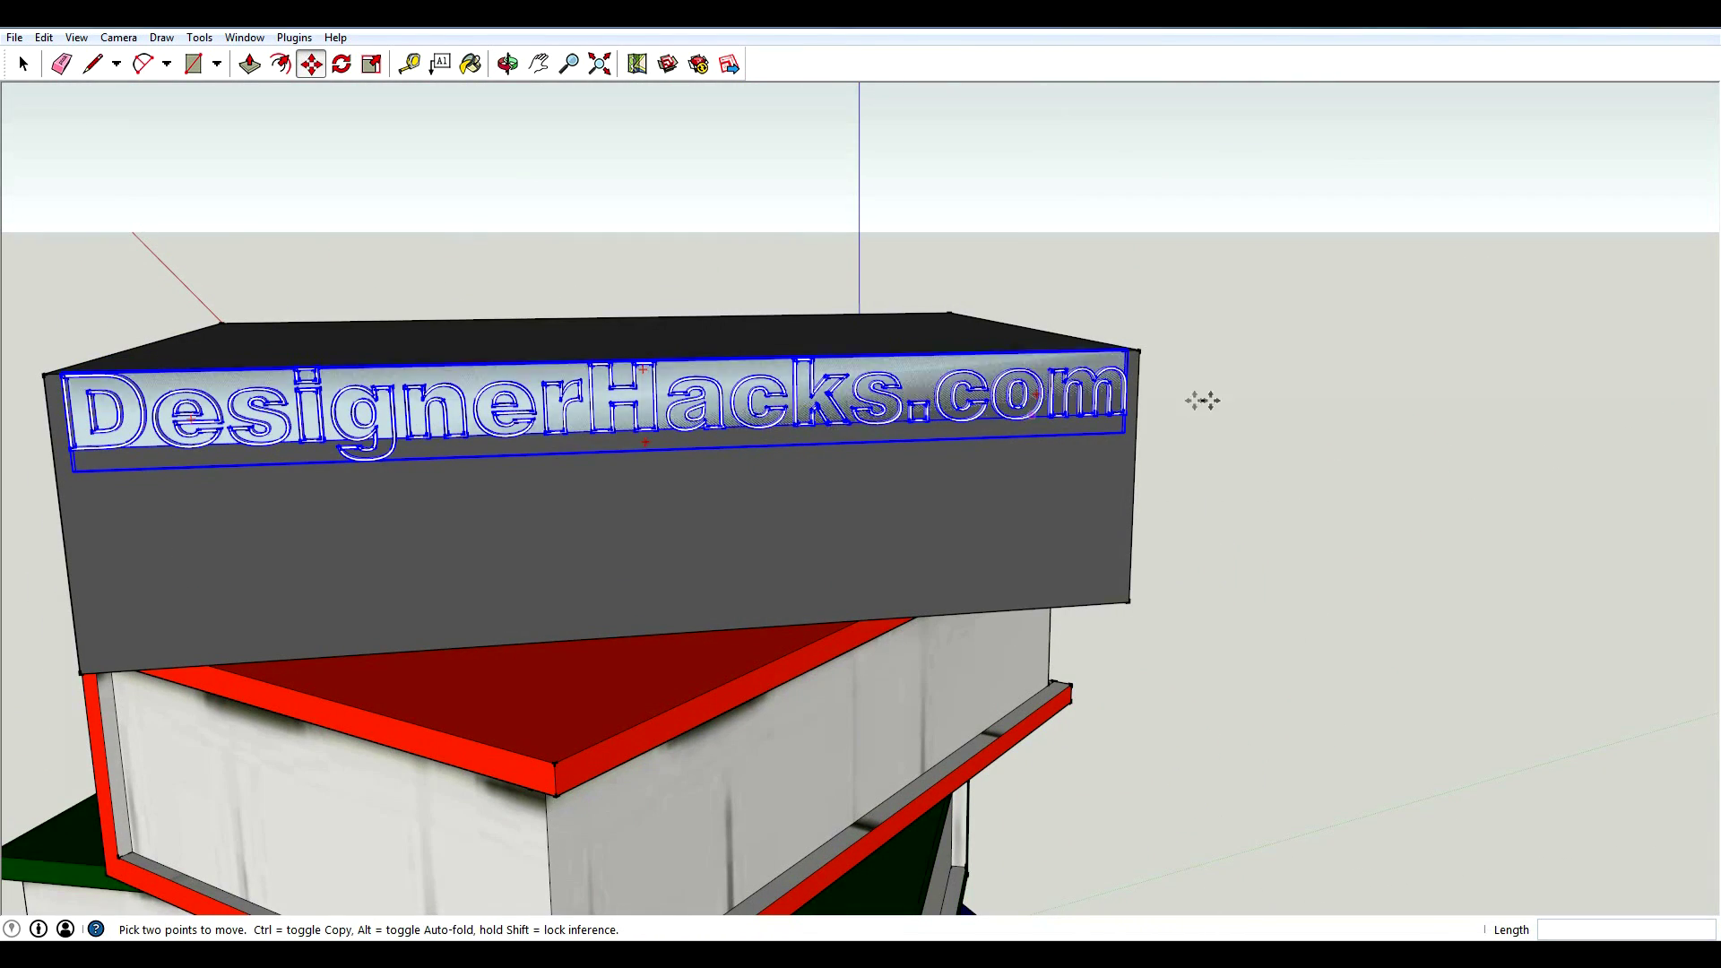
middle_drag(120, 546, 425, 499)
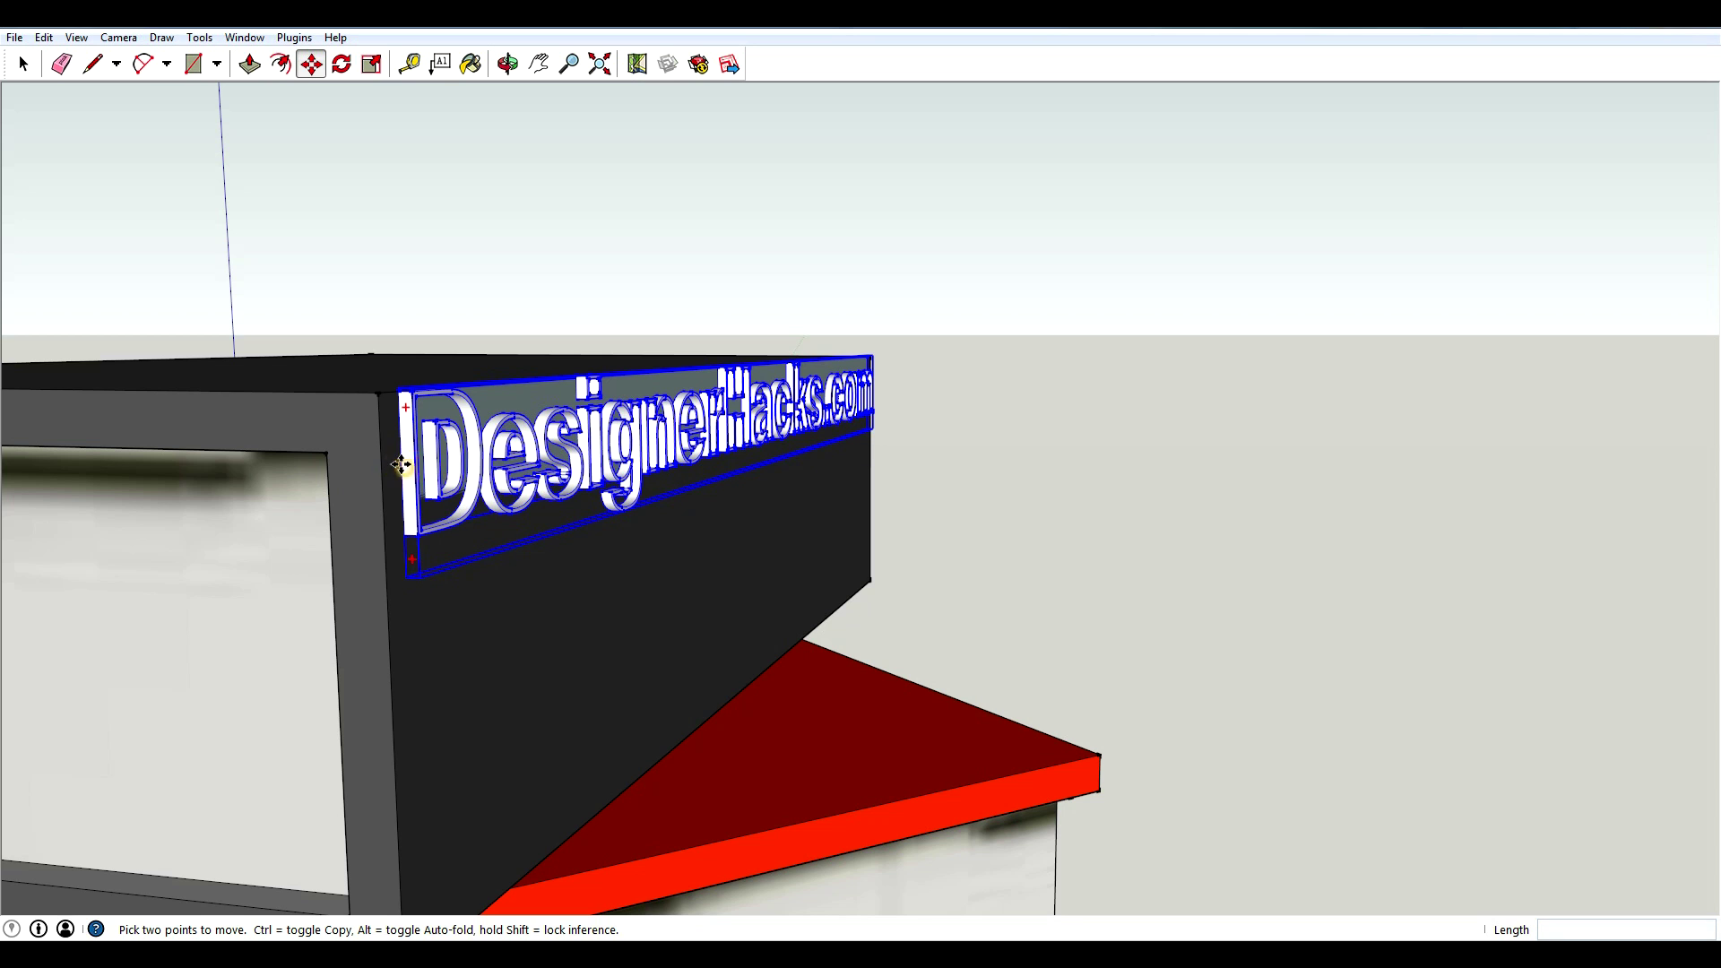
Step: Move the lettering again so it sits flush and centred on the spine
click(401, 465)
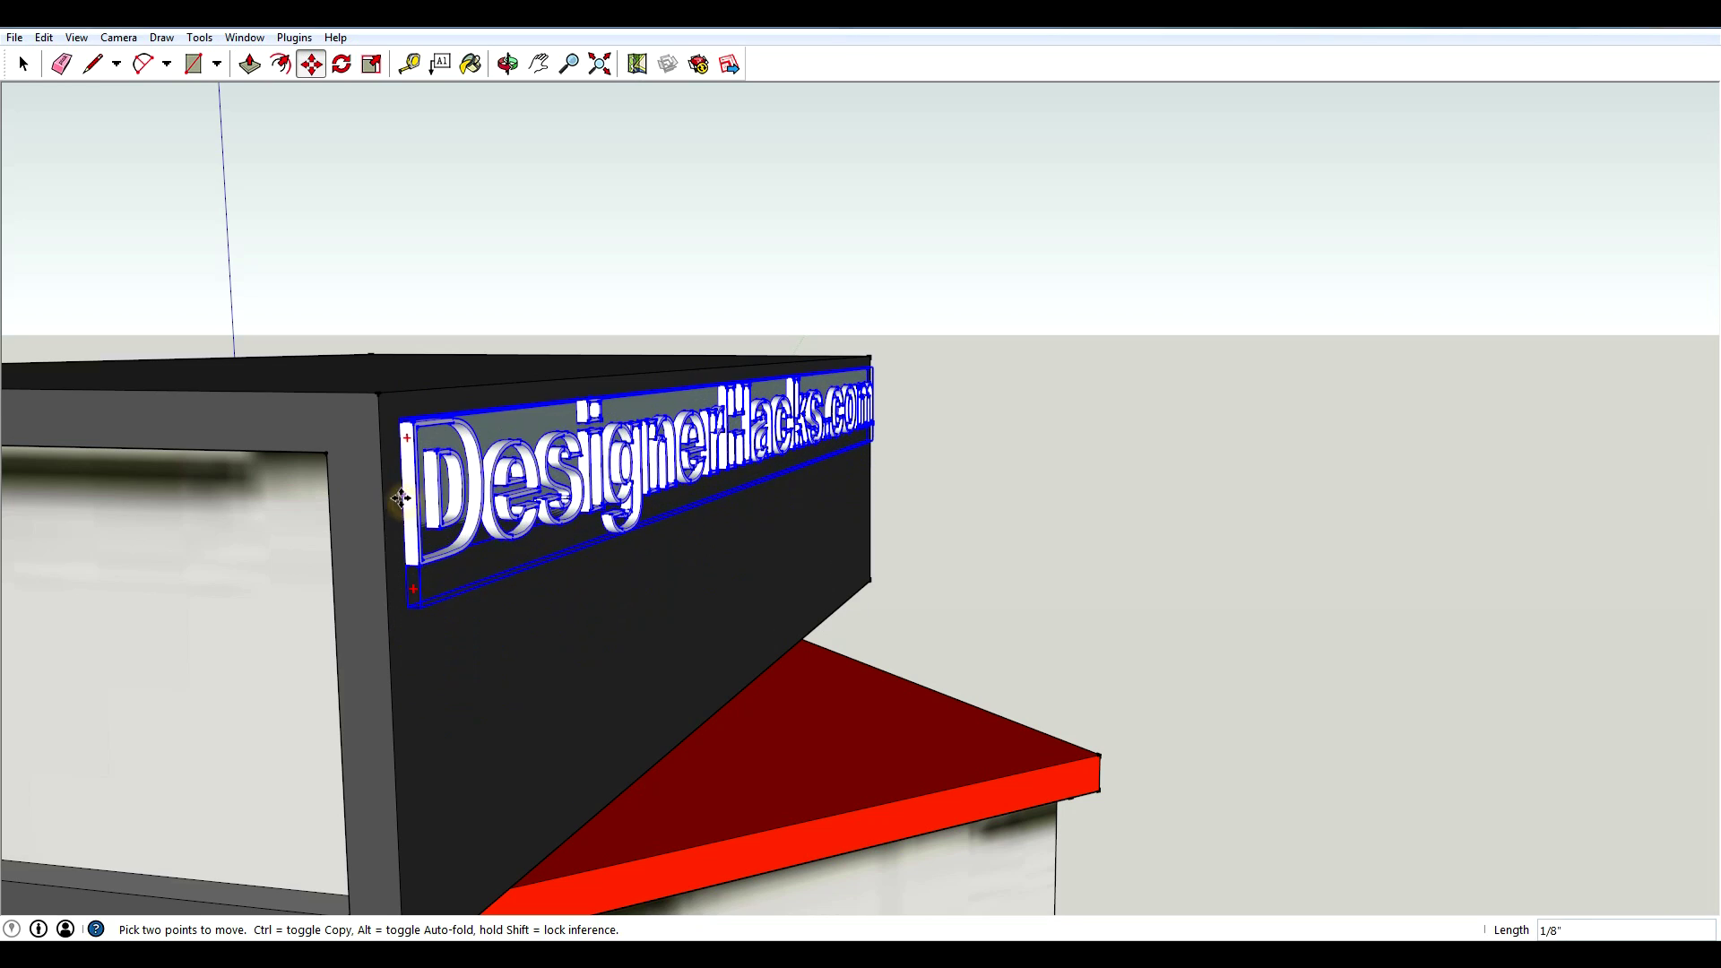
click(389, 469)
scroll(389, 469, down, 1)
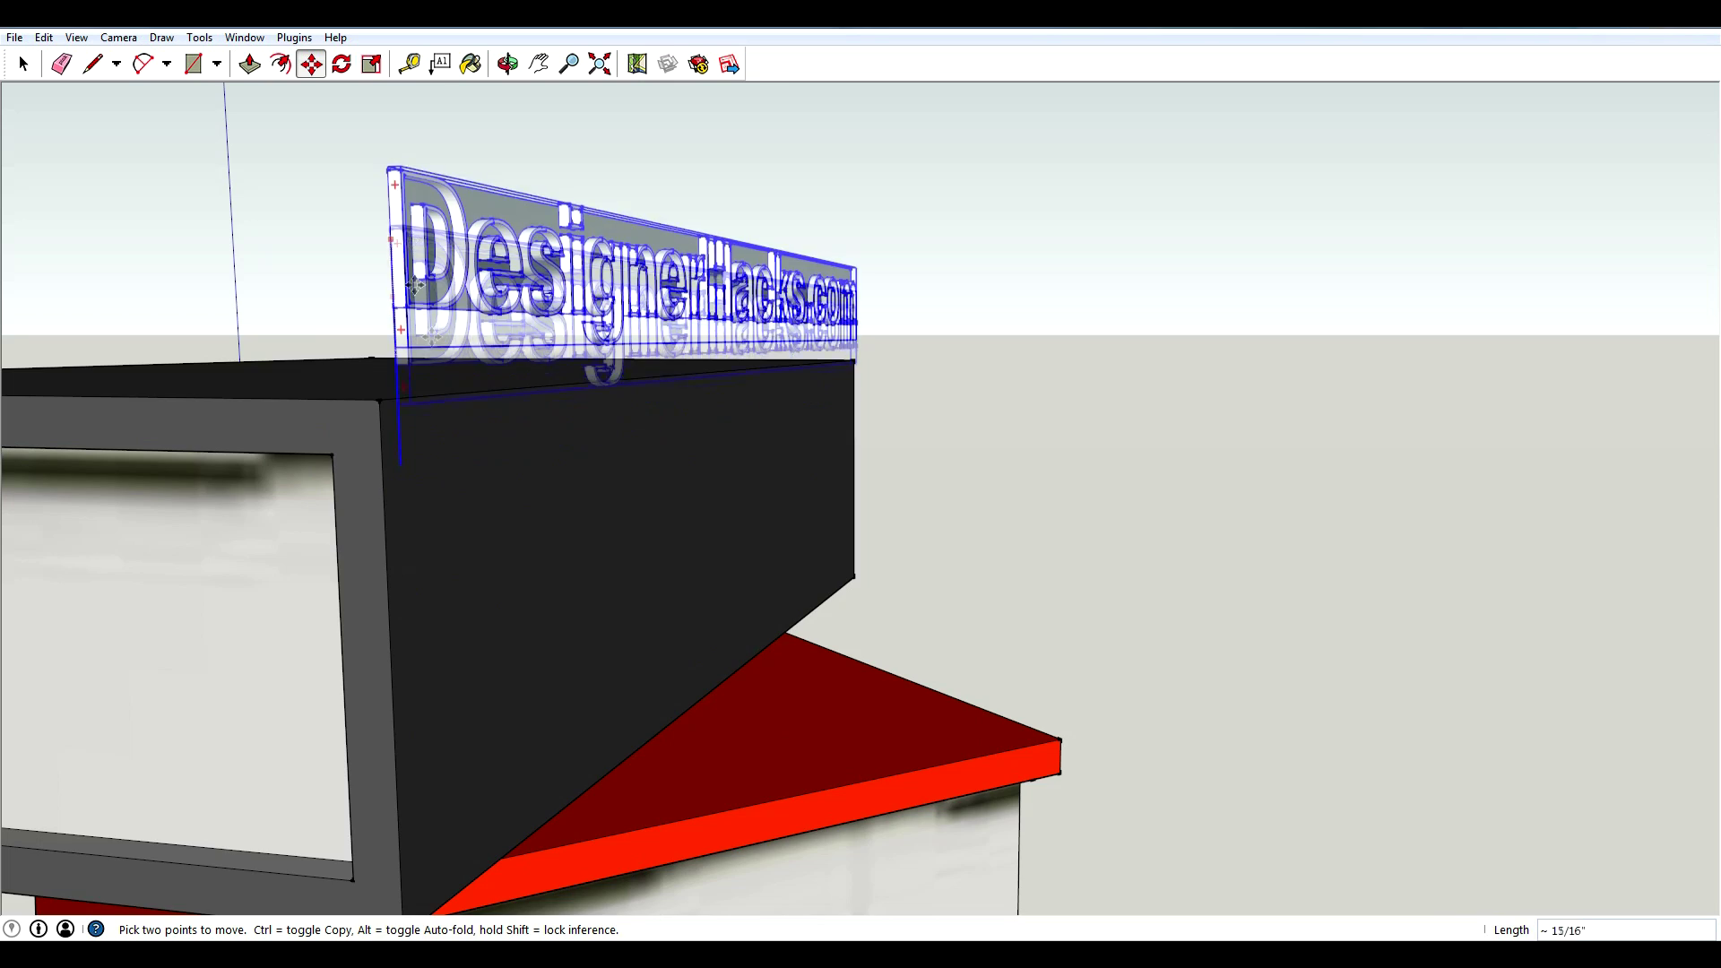
scroll(496, 369, down, 1)
scroll(496, 369, down, 1)
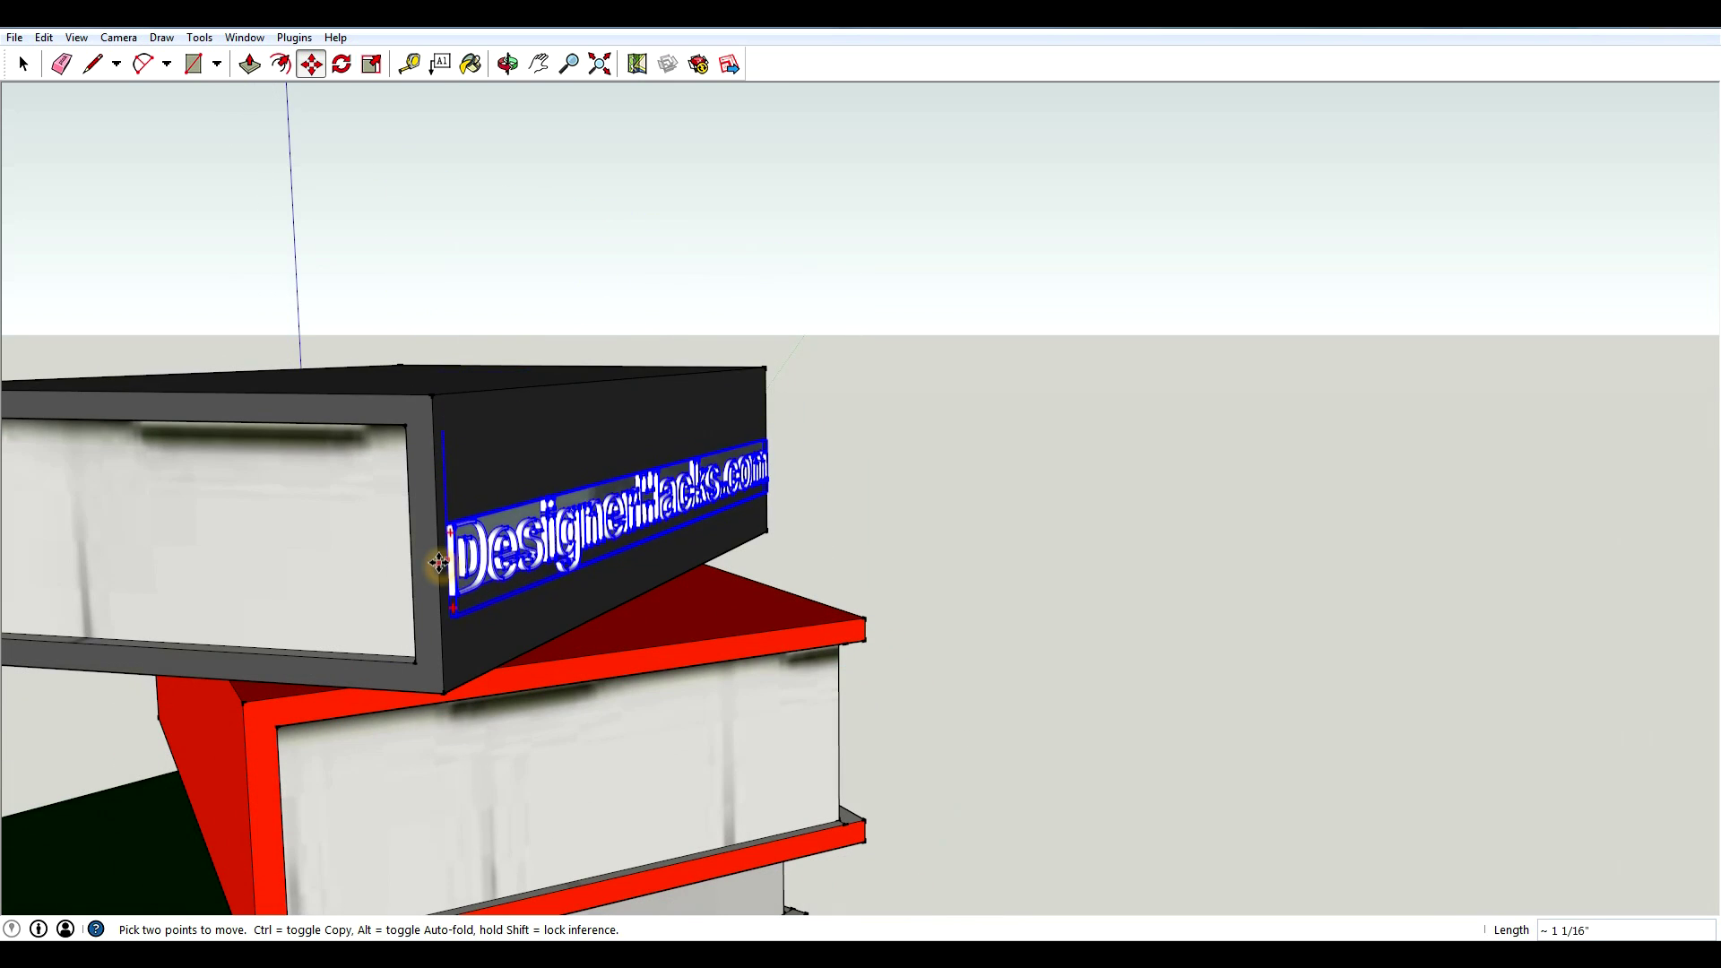
click(438, 553)
middle_drag(438, 553, 215, 596)
scroll(1107, 419, up, 2)
Step: Reset the scale of the DesignerHacks.com lettering group on the top book's spine
key(space)
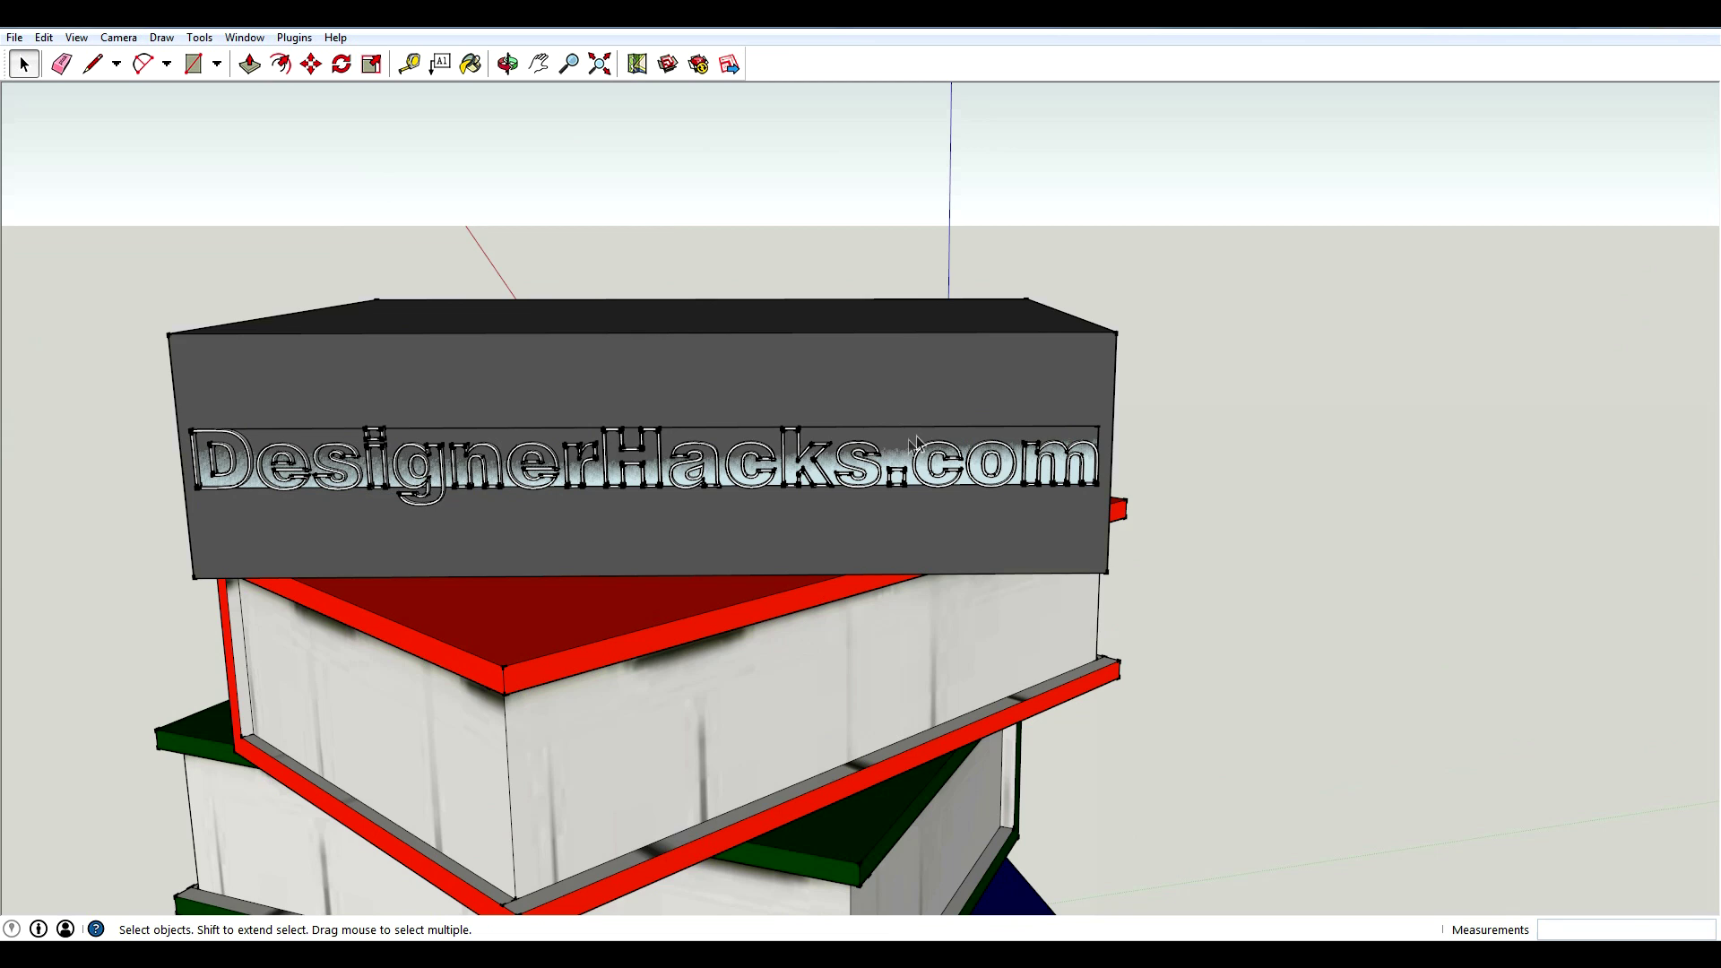
click(906, 440)
double_click(907, 443)
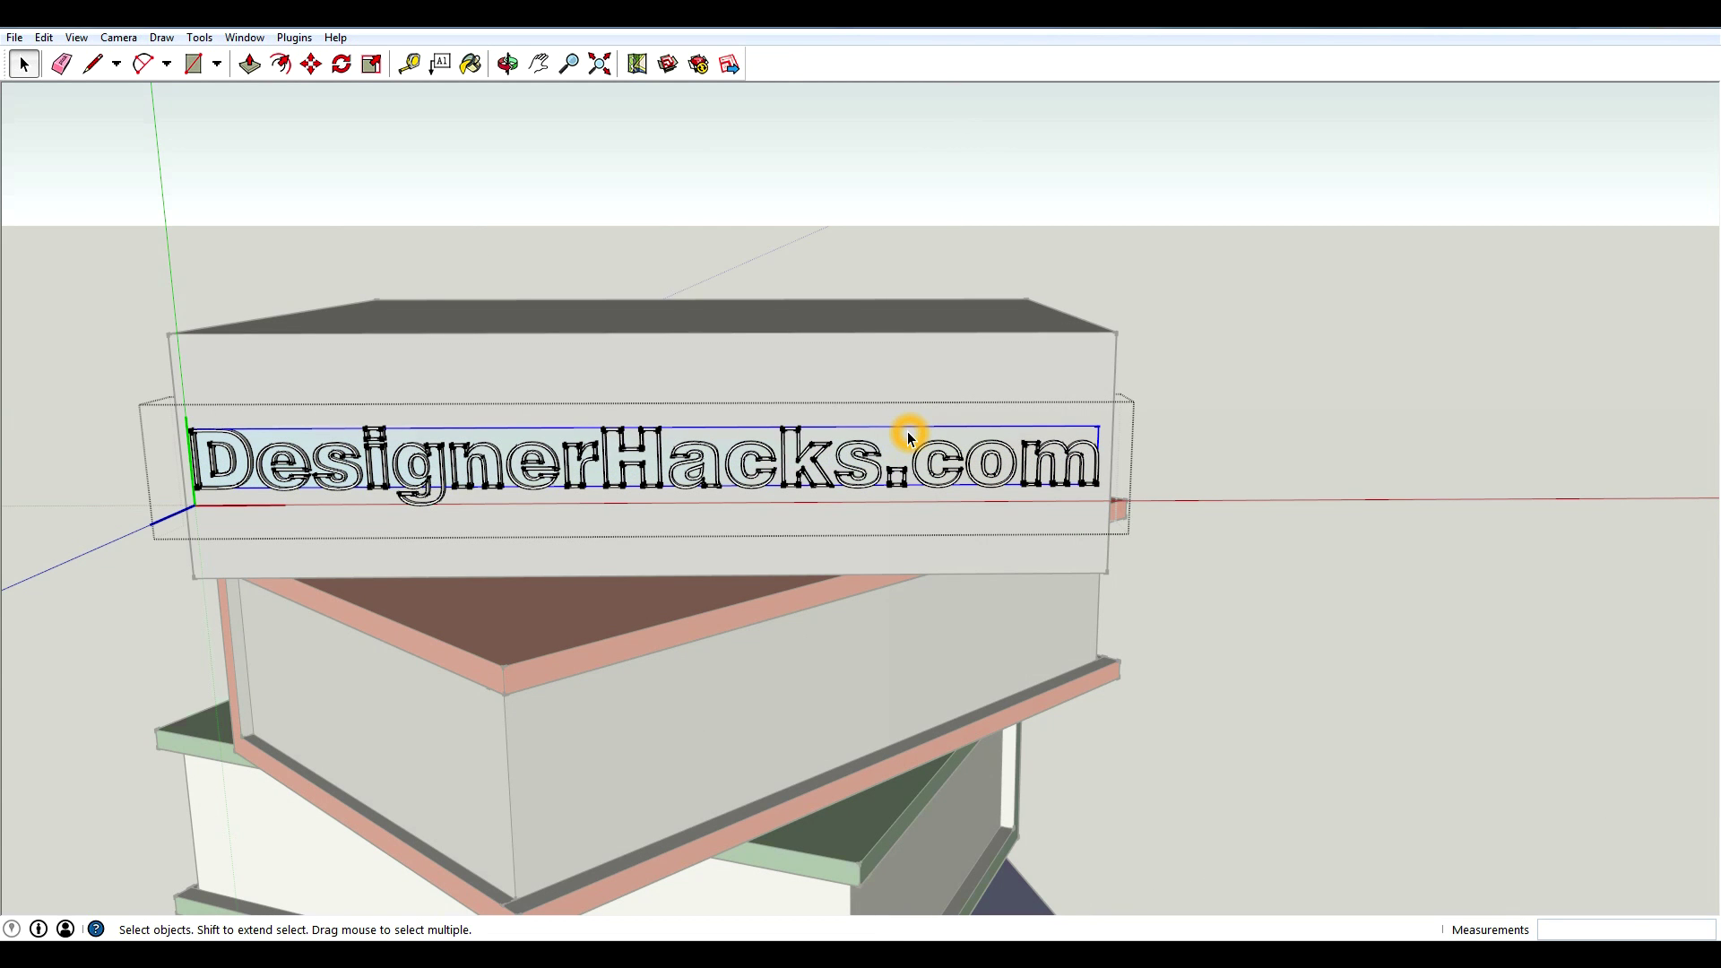
click(902, 429)
middle_drag(902, 429, 787, 475)
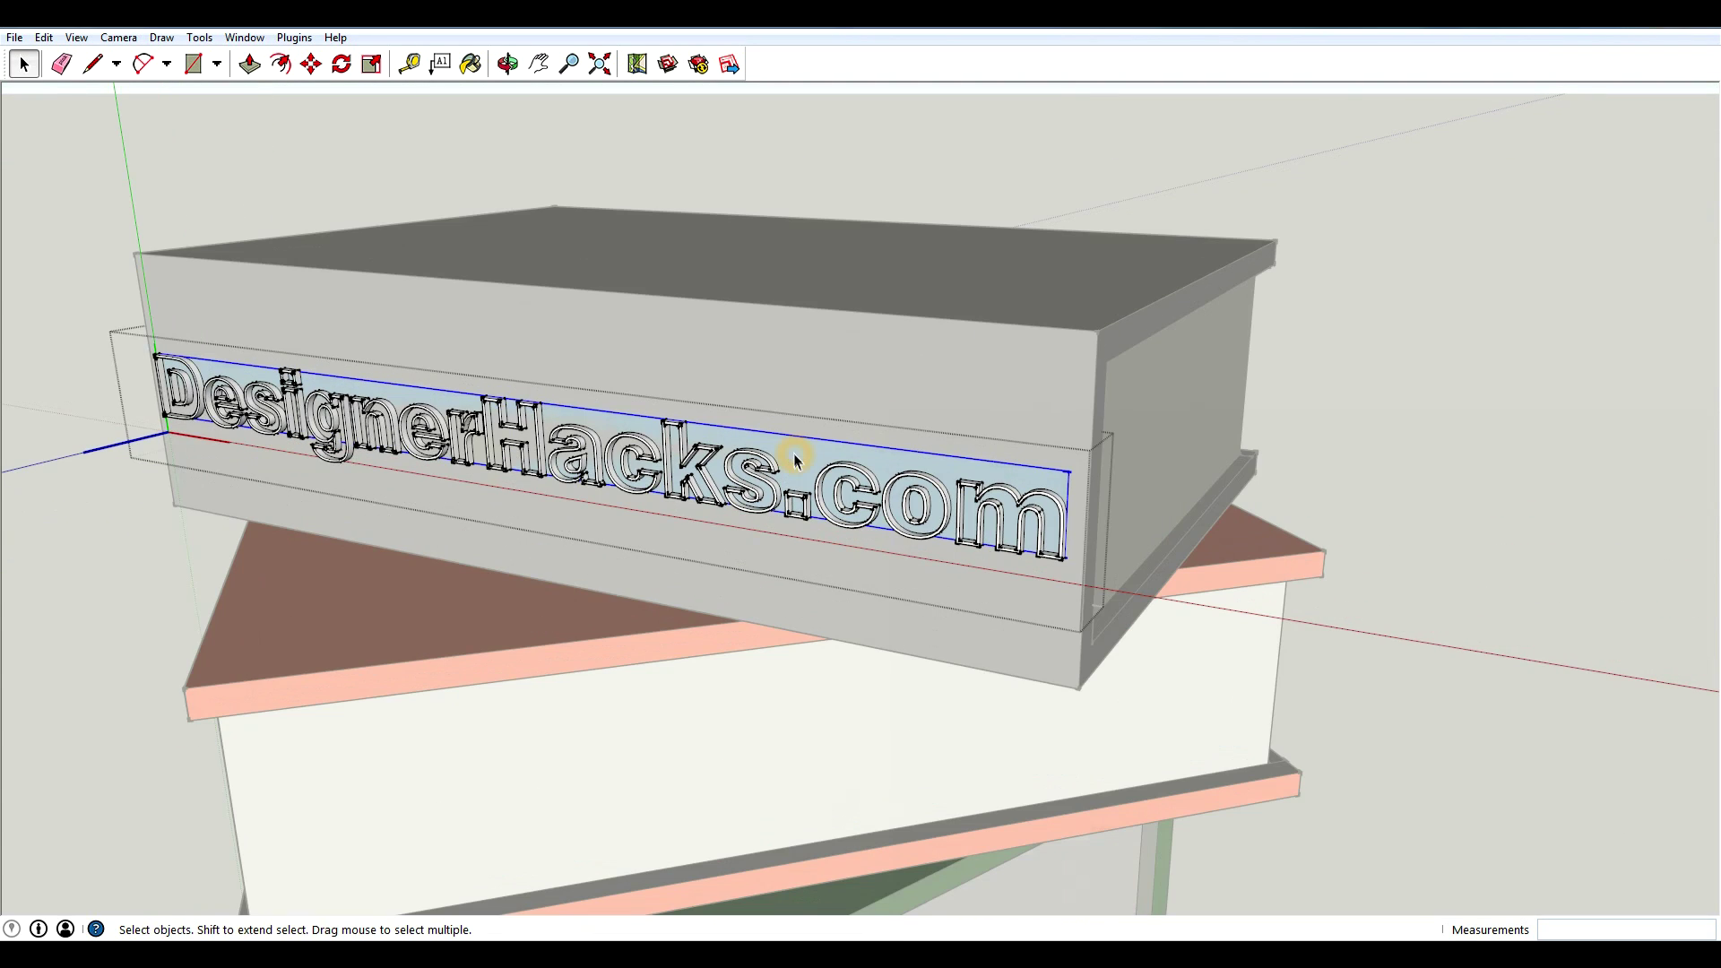
click(1508, 719)
double_click(933, 490)
right_click(887, 462)
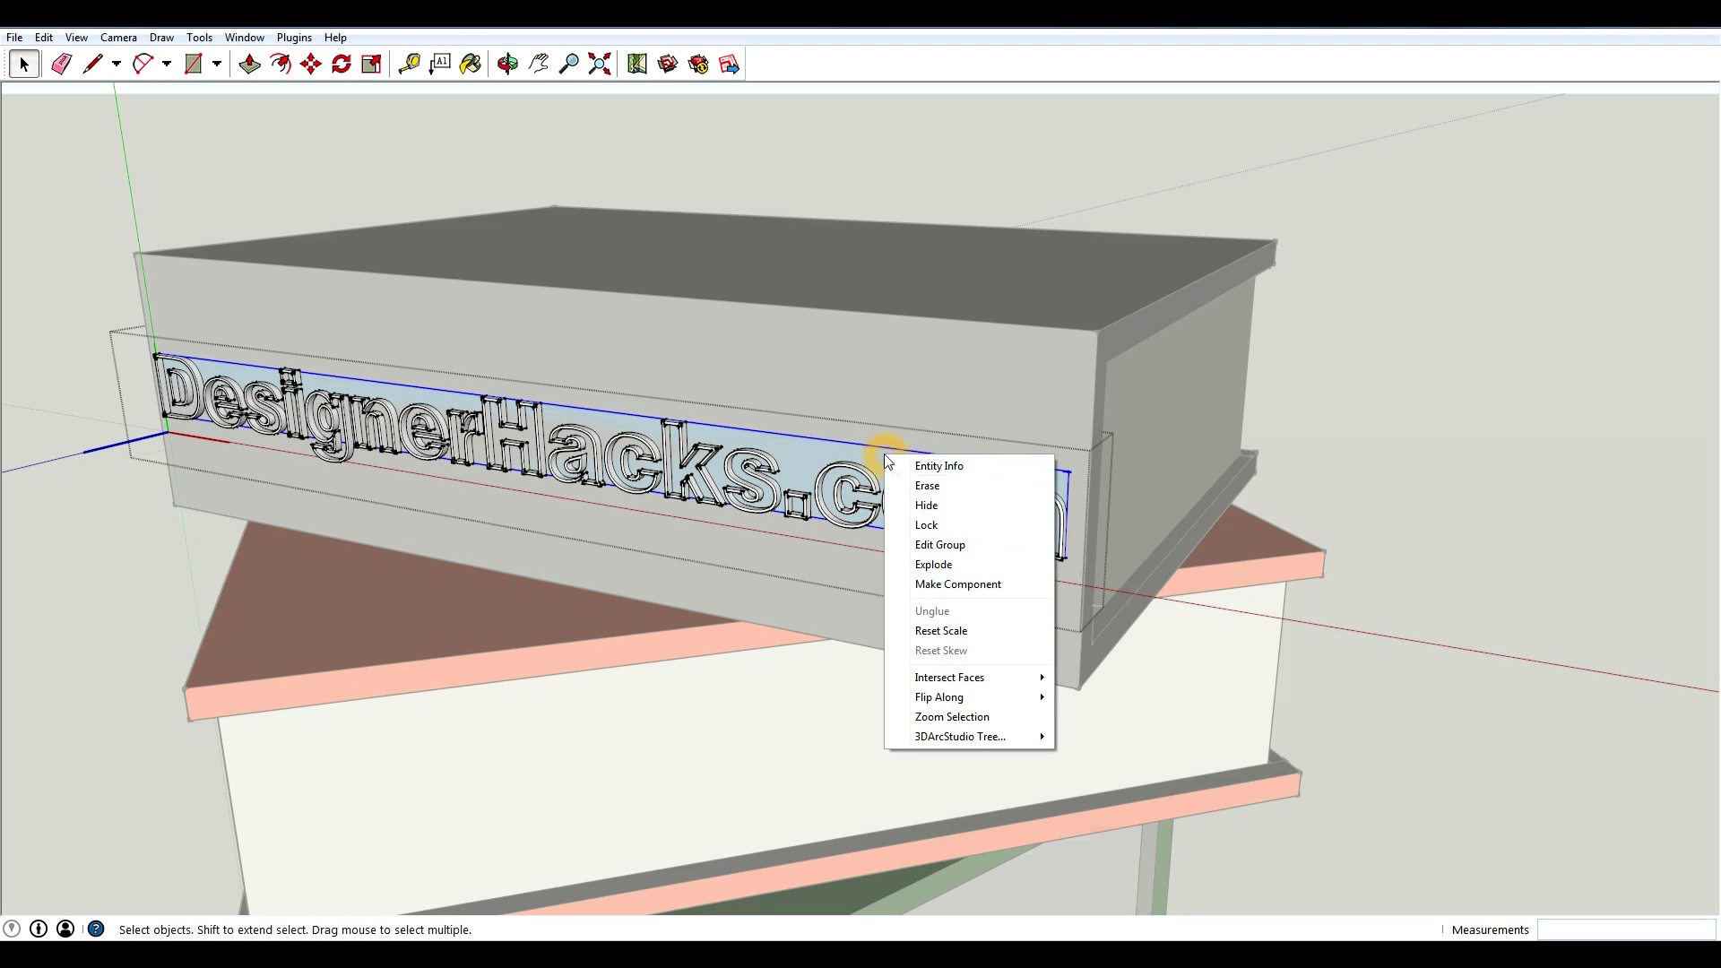
click(976, 633)
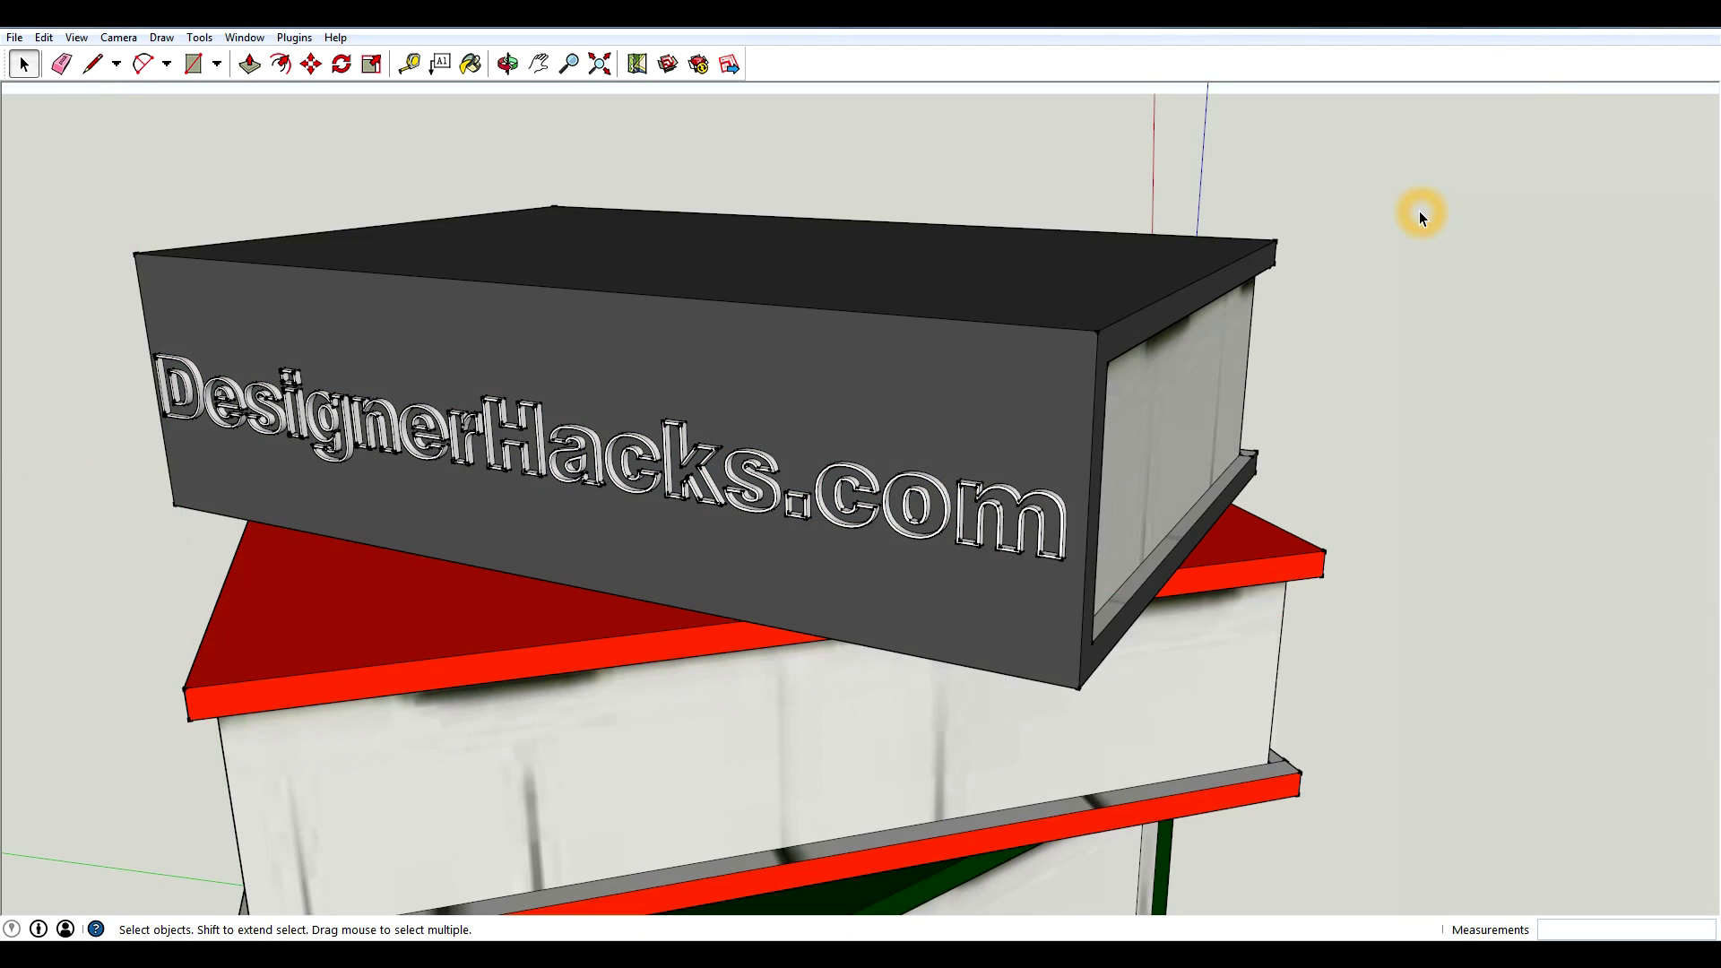
middle_drag(100, 358, 1255, 278)
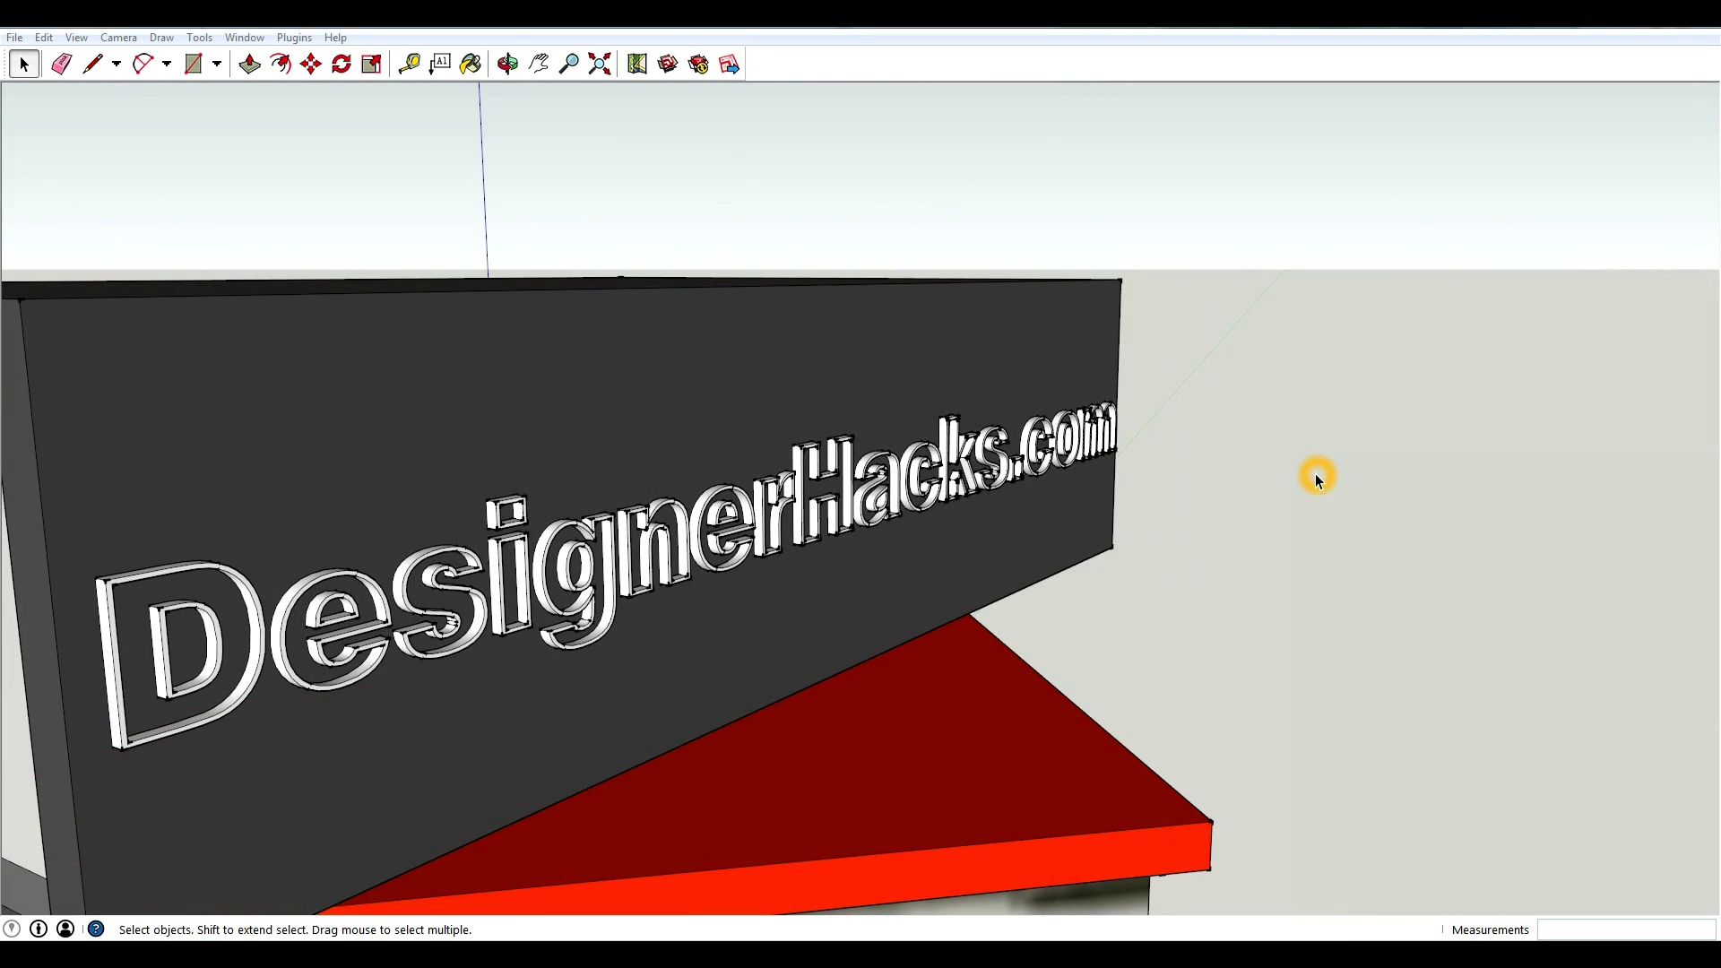
Step: Orbit and zoom to look straight down on the top book's plain dark cover, then browse the Camera menu
middle_drag(603, 365, 397, 451)
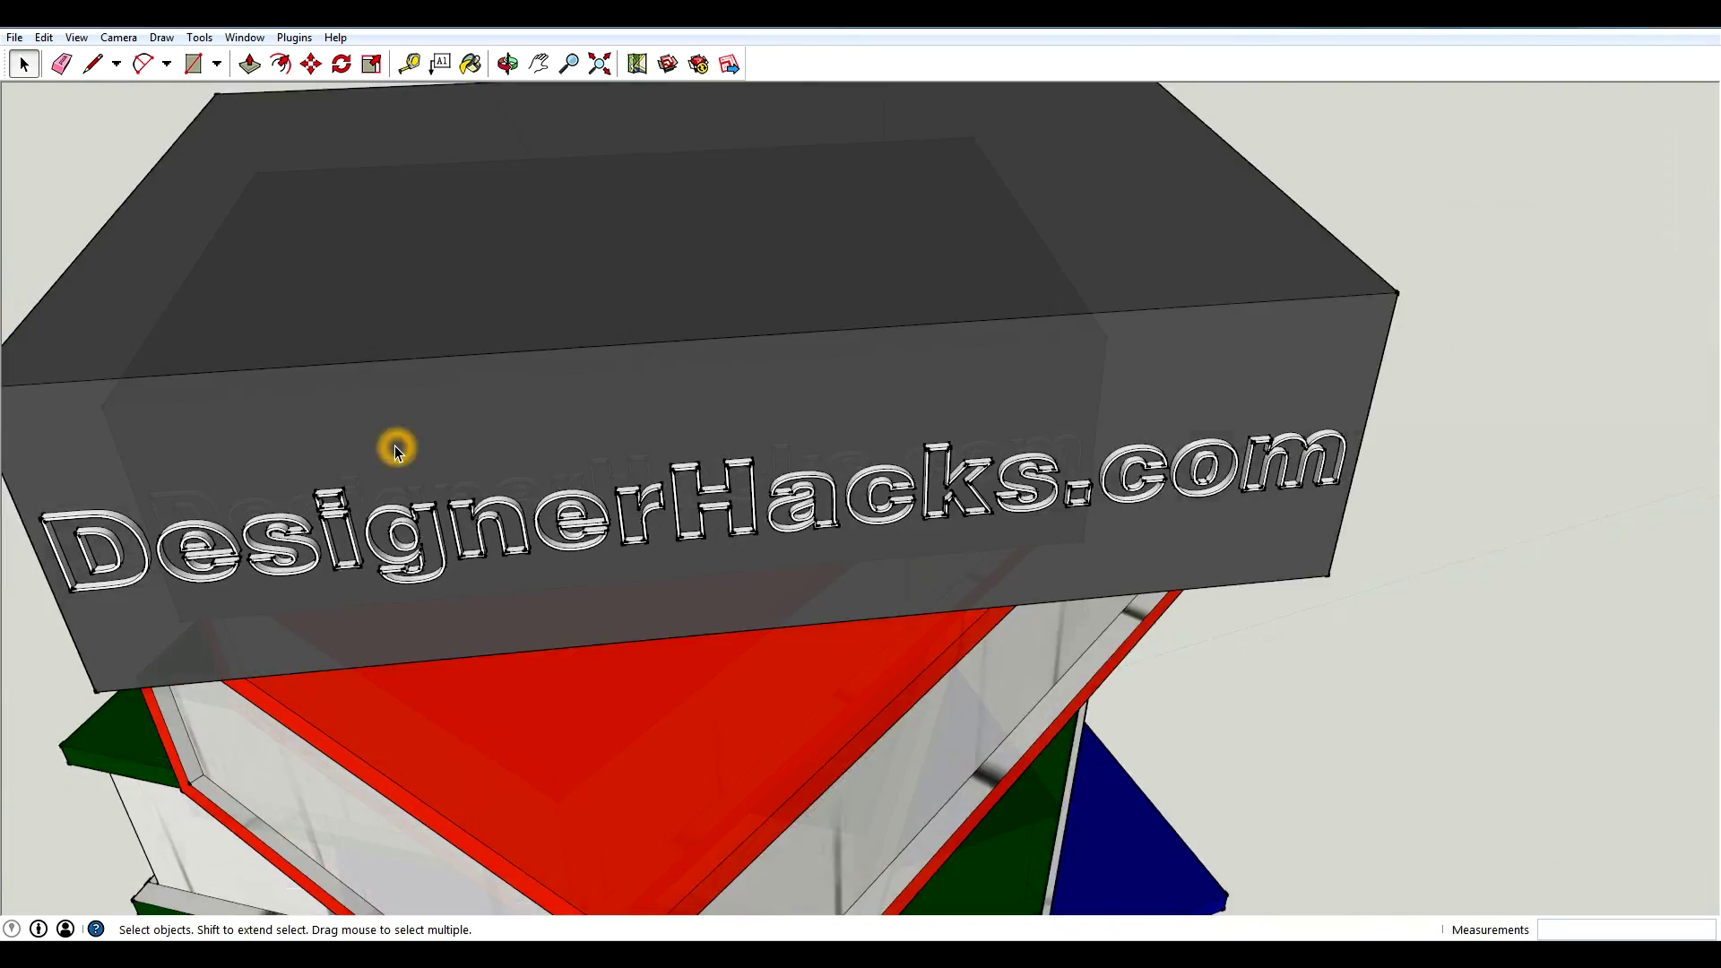
scroll(394, 447, down, 3)
middle_click(625, 279)
middle_click(626, 279)
mouse_move(864, 509)
middle_down()
mouse_move(330, 531)
mouse_move(910, 410)
middle_up()
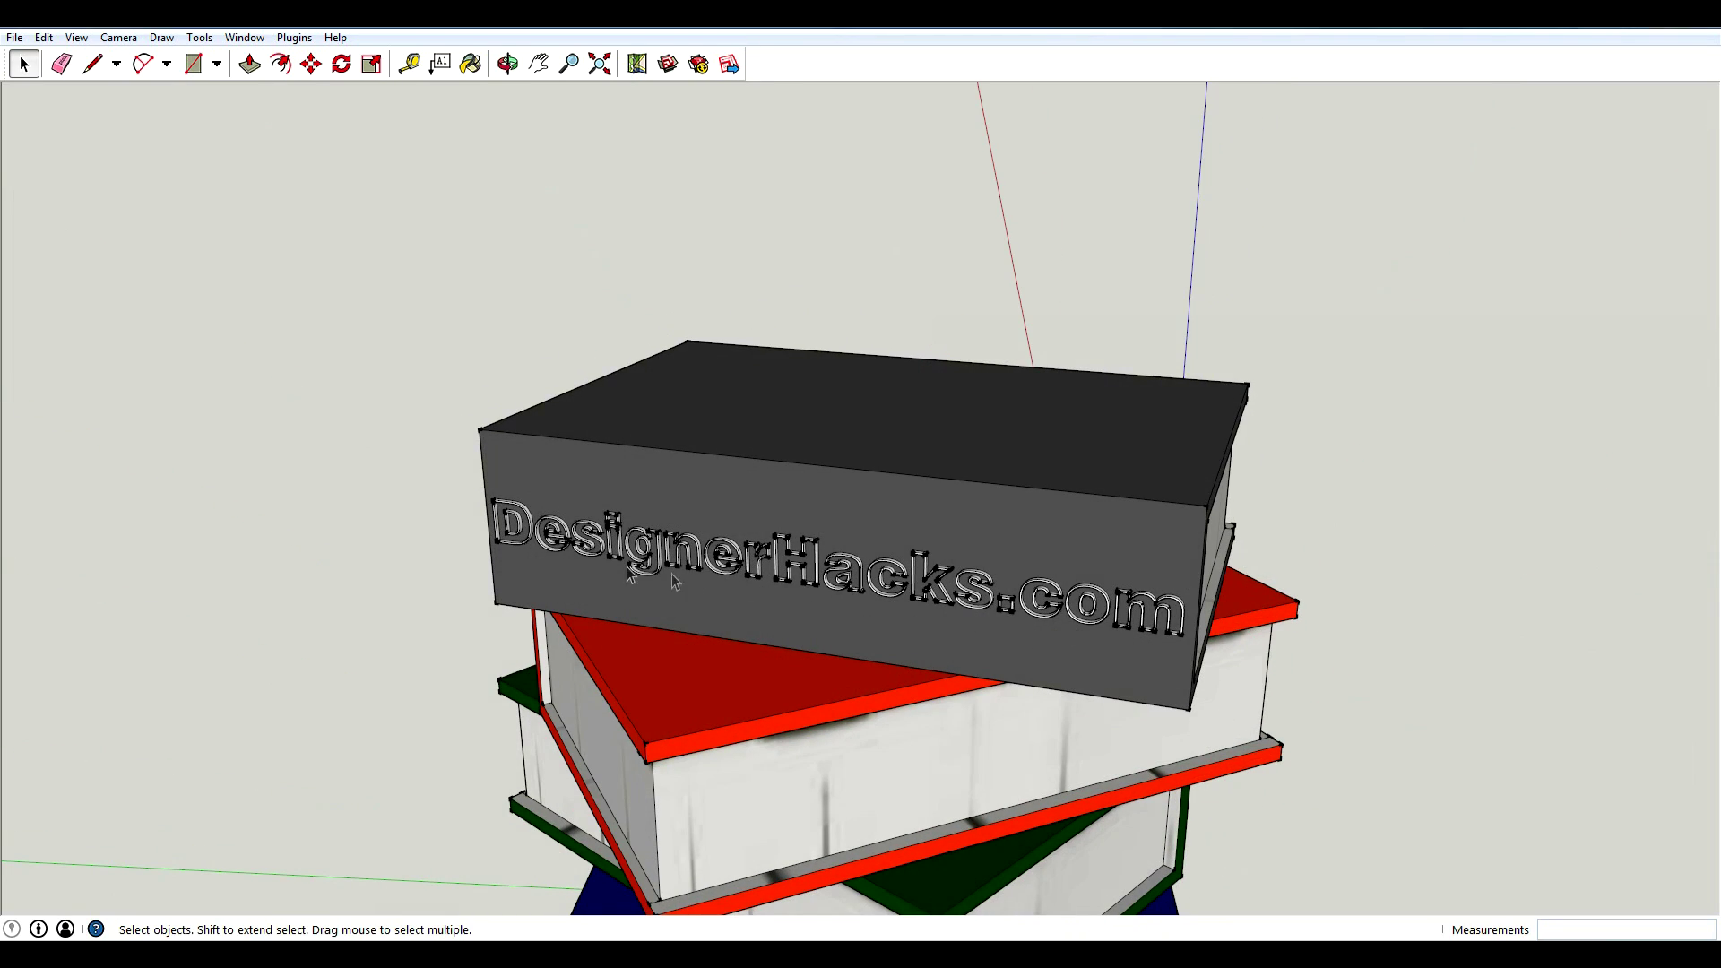
mouse_move(439, 542)
middle_down()
mouse_move(549, 549)
mouse_move(1179, 487)
middle_up()
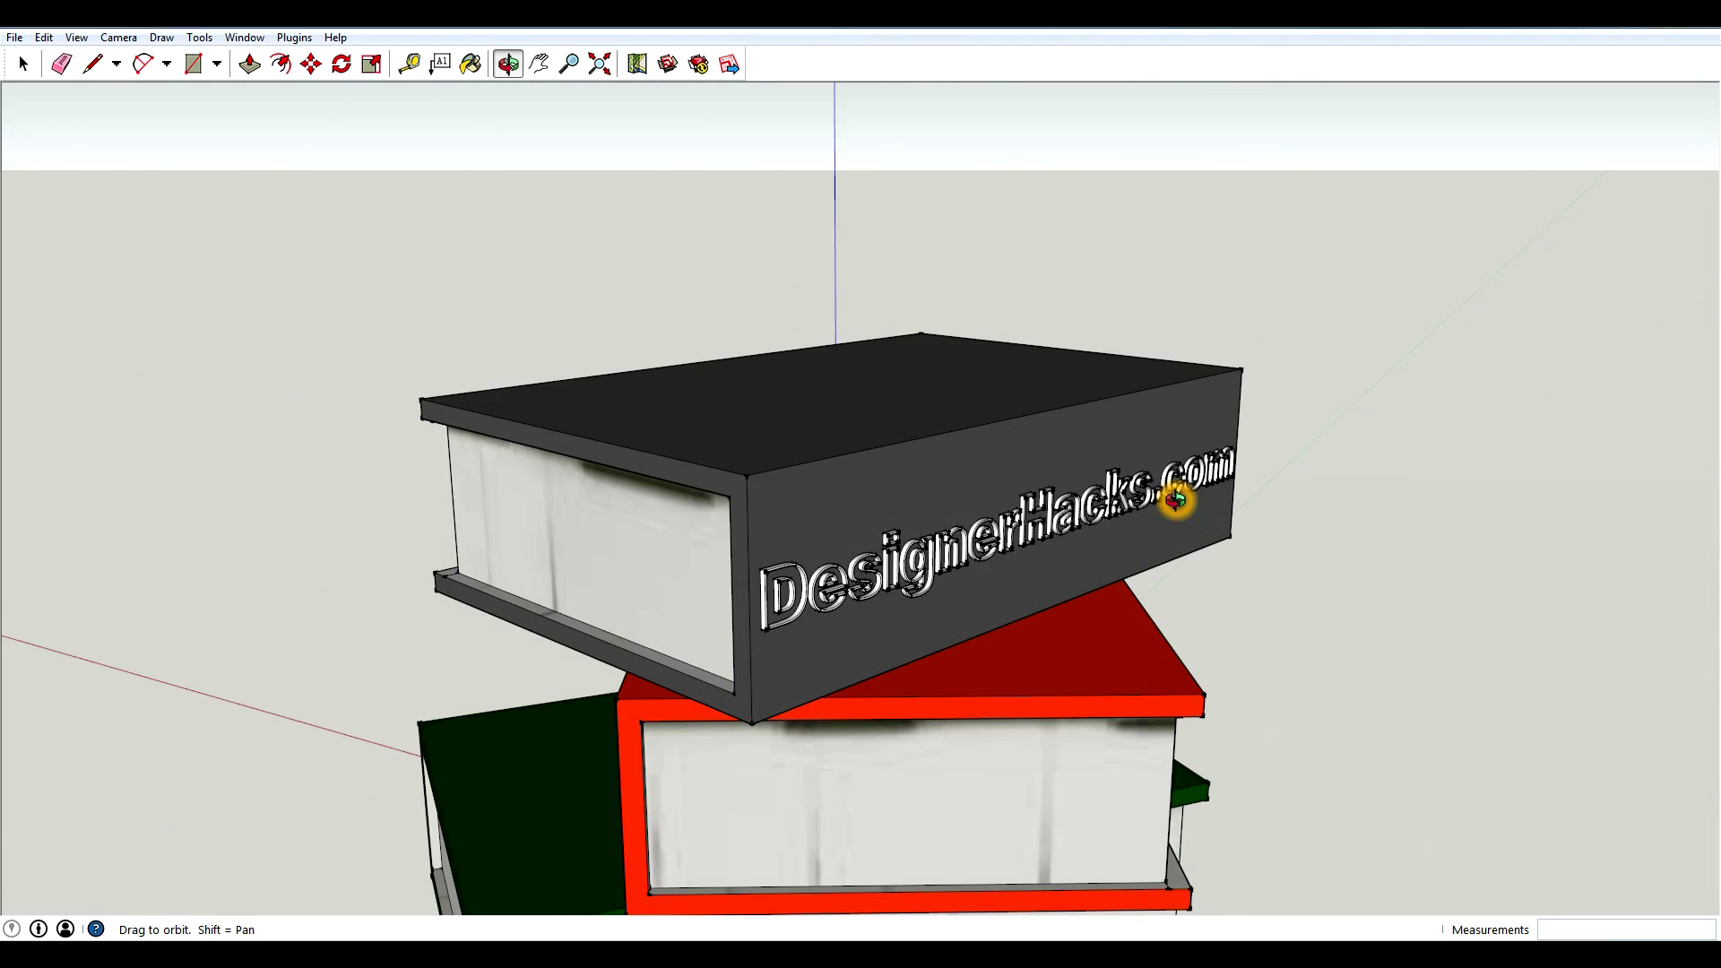
mouse_move(957, 523)
middle_down()
mouse_move(380, 576)
mouse_move(780, 604)
mouse_move(1102, 507)
middle_up()
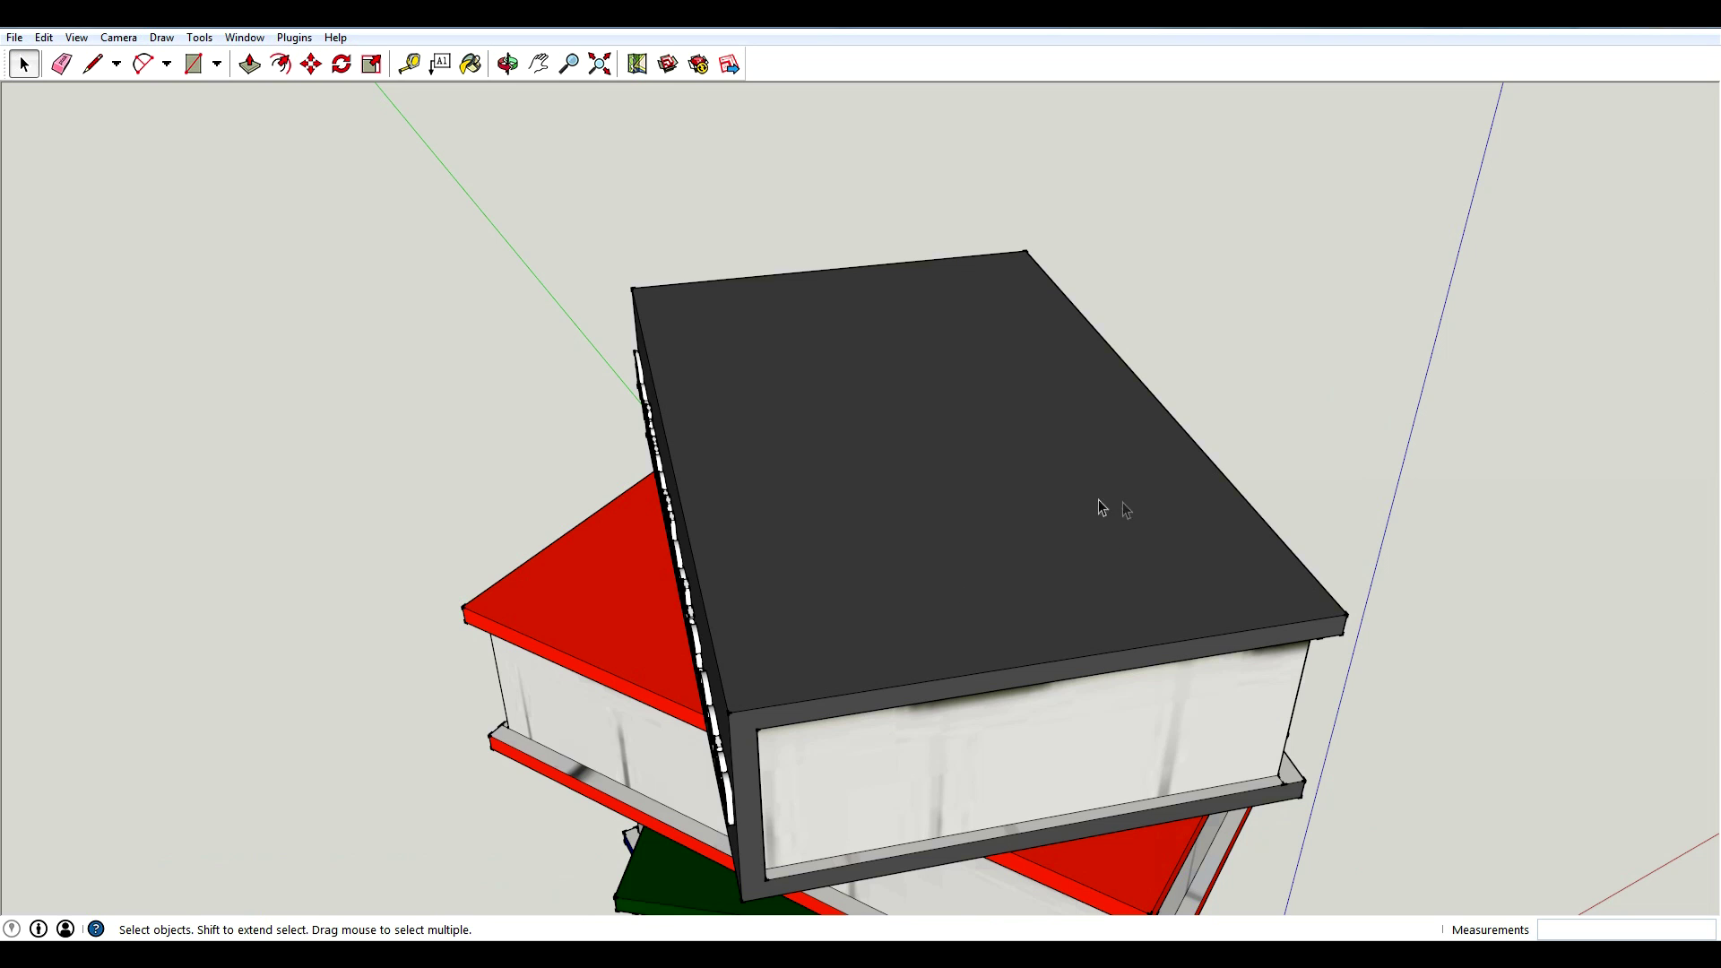
mouse_move(948, 412)
middle_down()
mouse_move(963, 357)
mouse_move(875, 380)
mouse_move(926, 430)
mouse_move(852, 388)
middle_up()
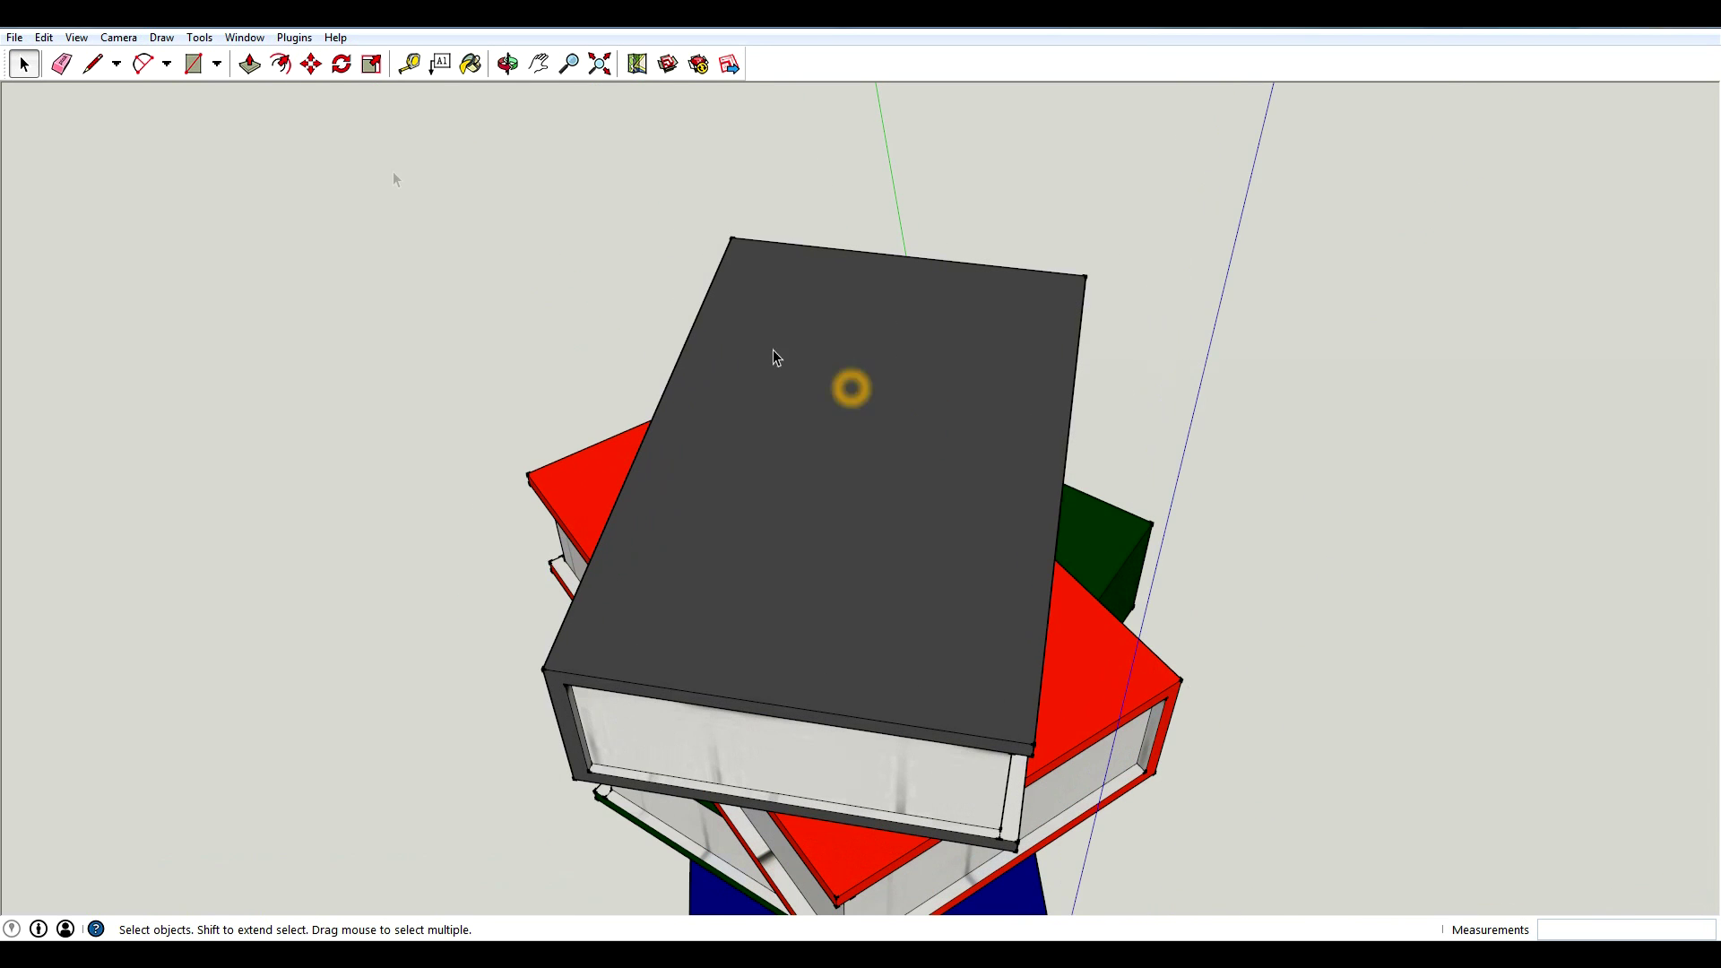
click(119, 37)
mouse_move(162, 37)
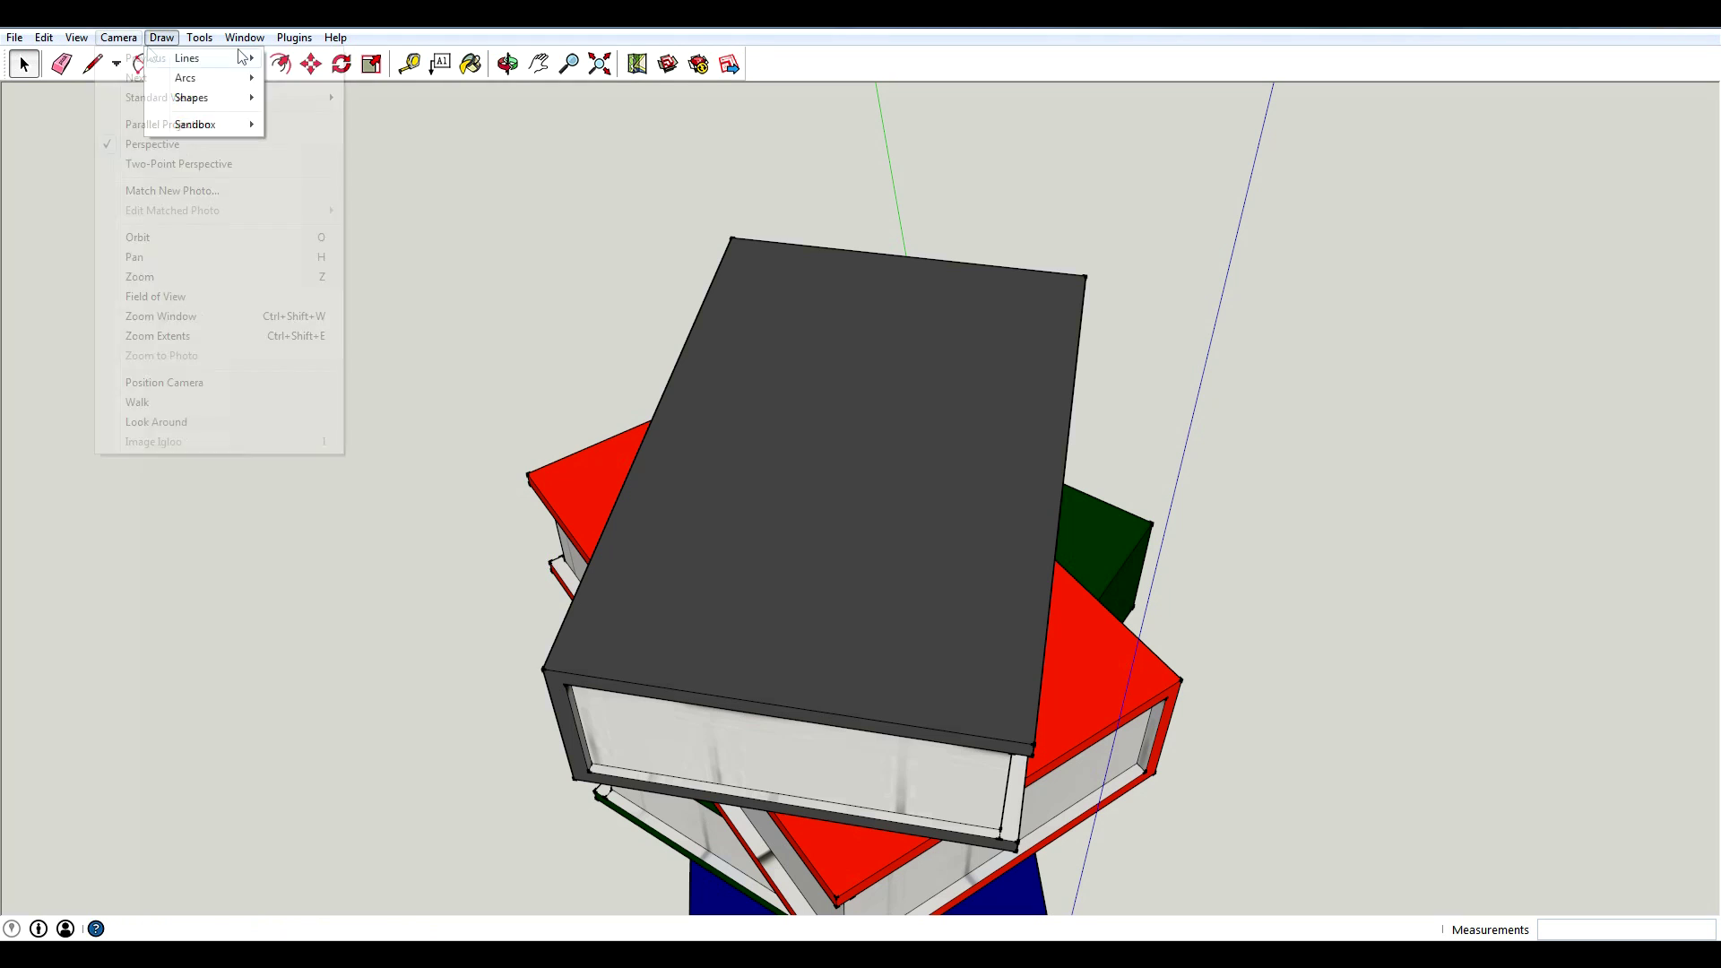
Step: Measure the top edge of the top book's cover with the Tape Measure, about 6 inches
click(410, 64)
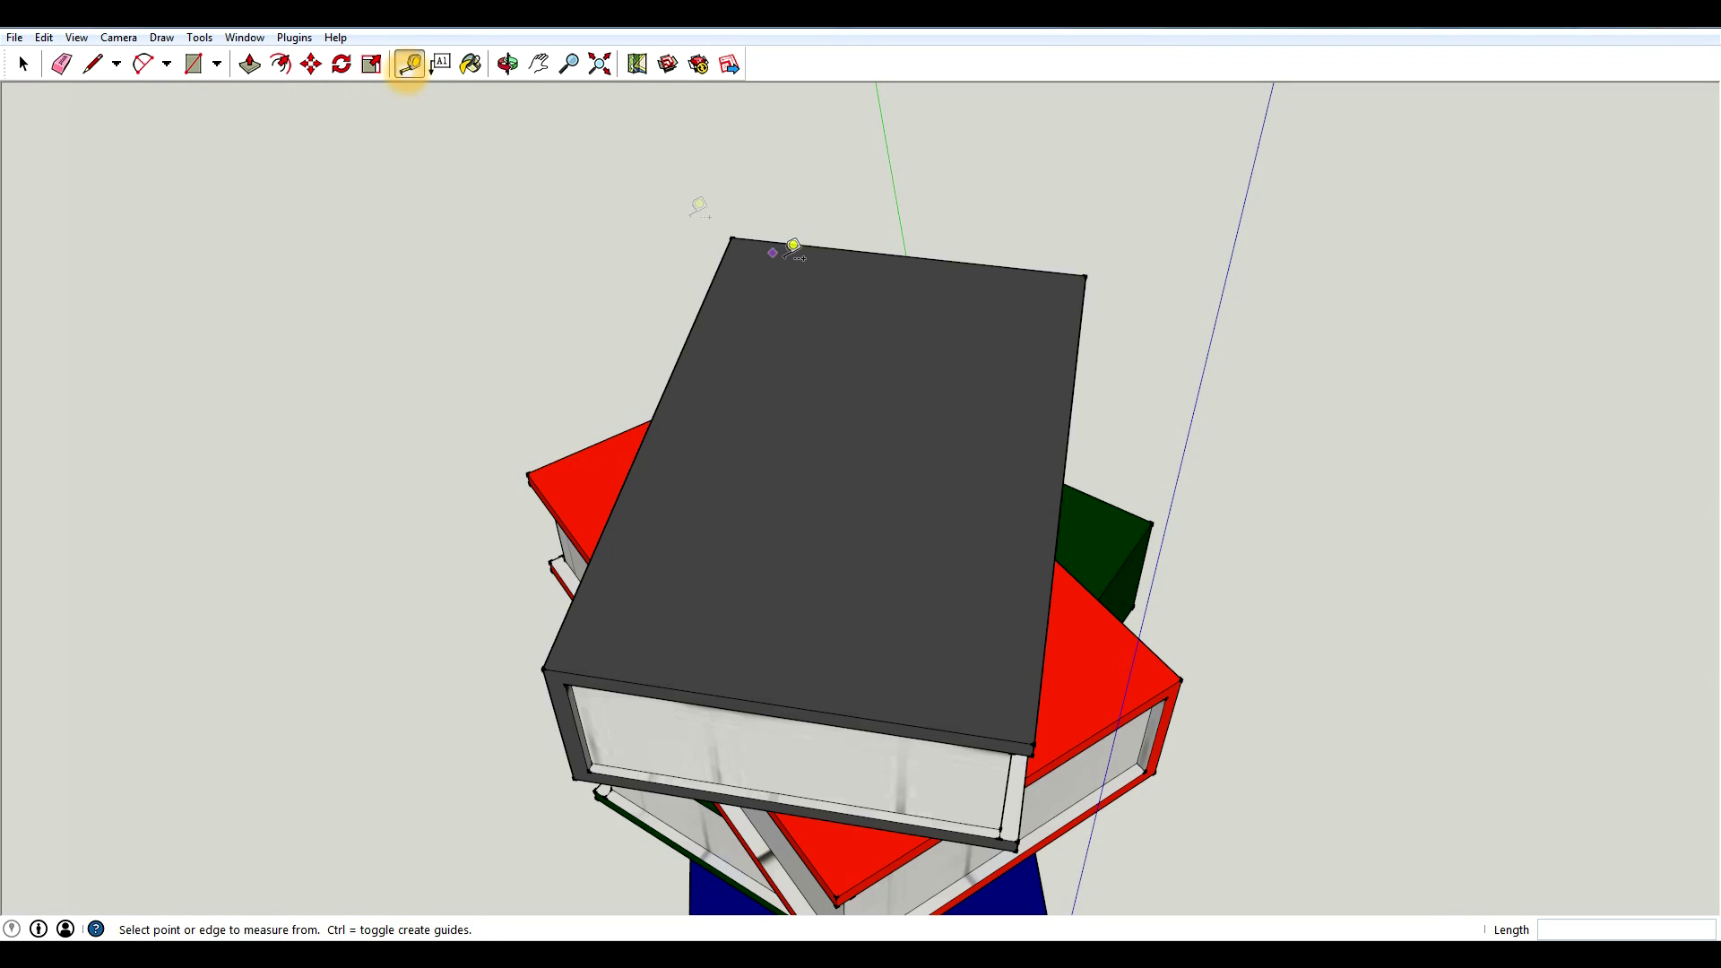
click(733, 240)
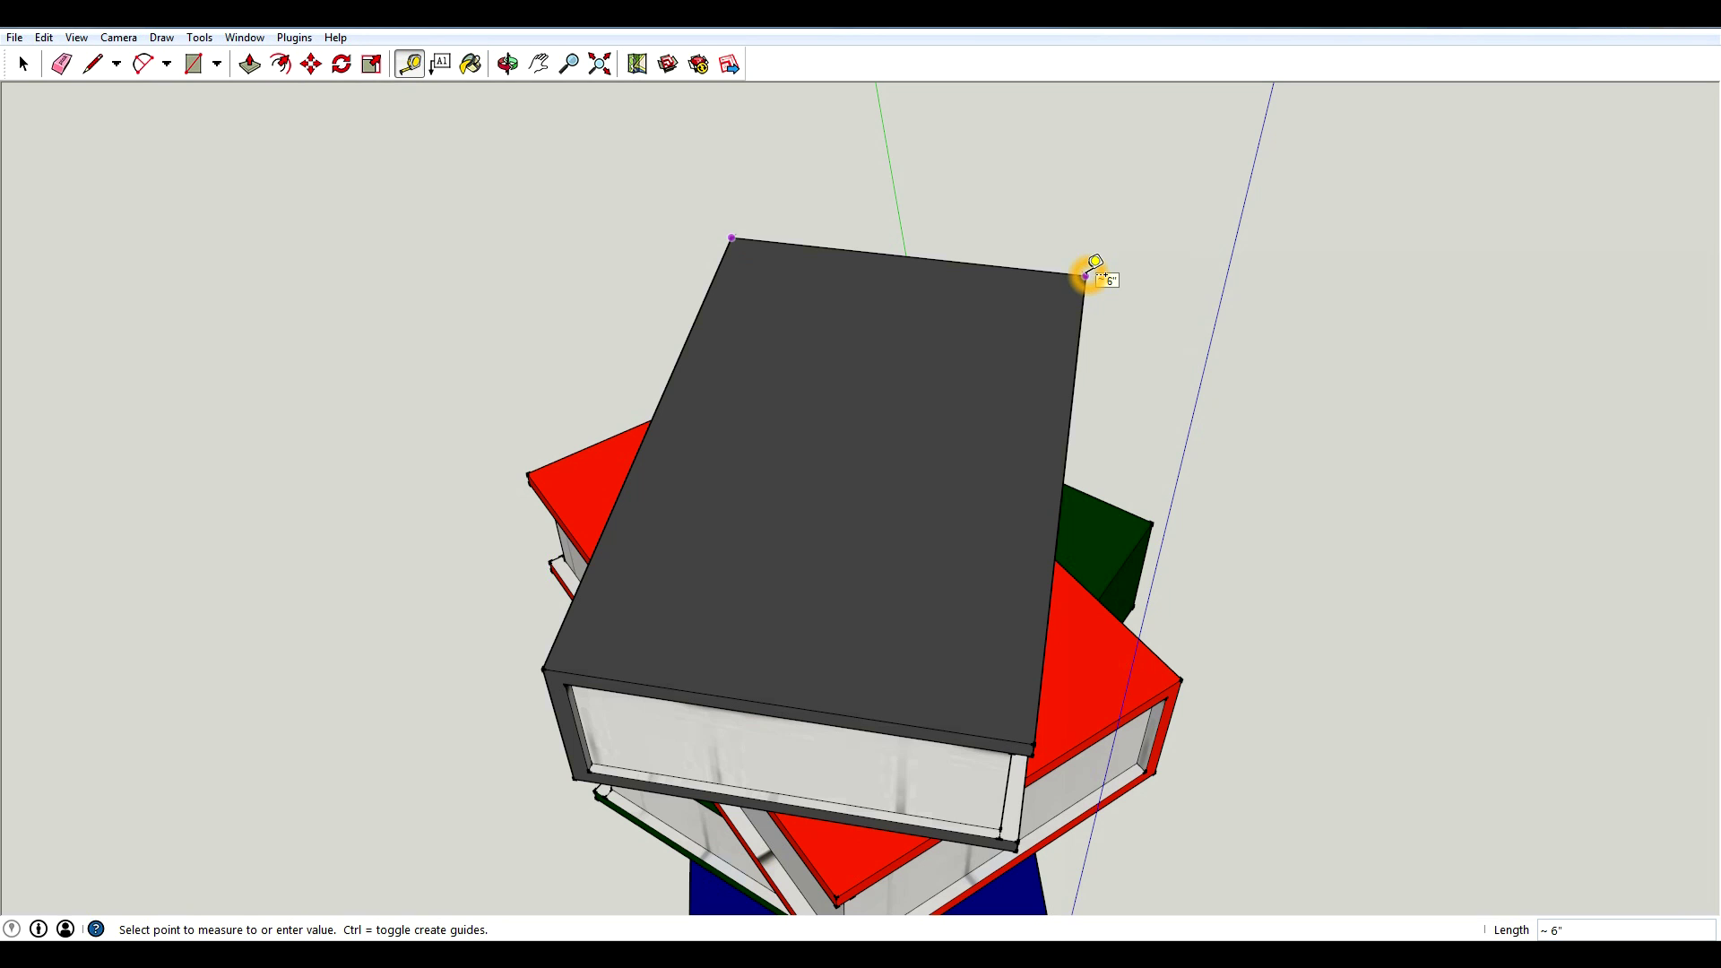
scroll(1095, 261, up, 3)
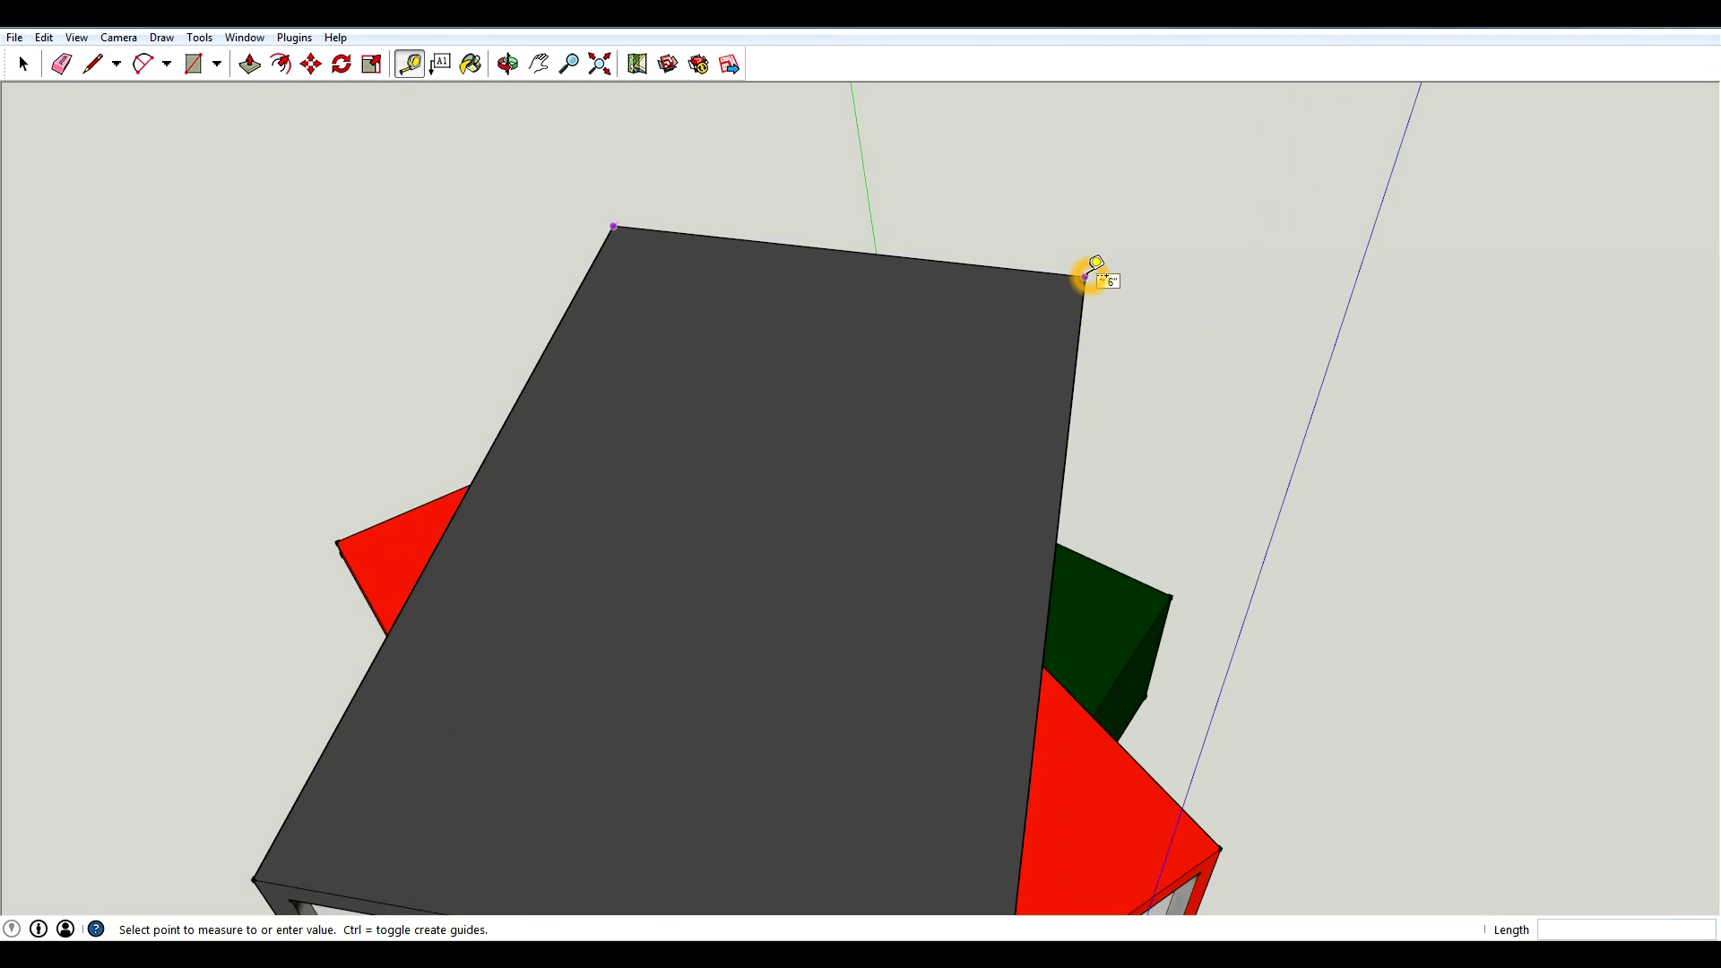
middle_drag(1087, 276, 681, 394)
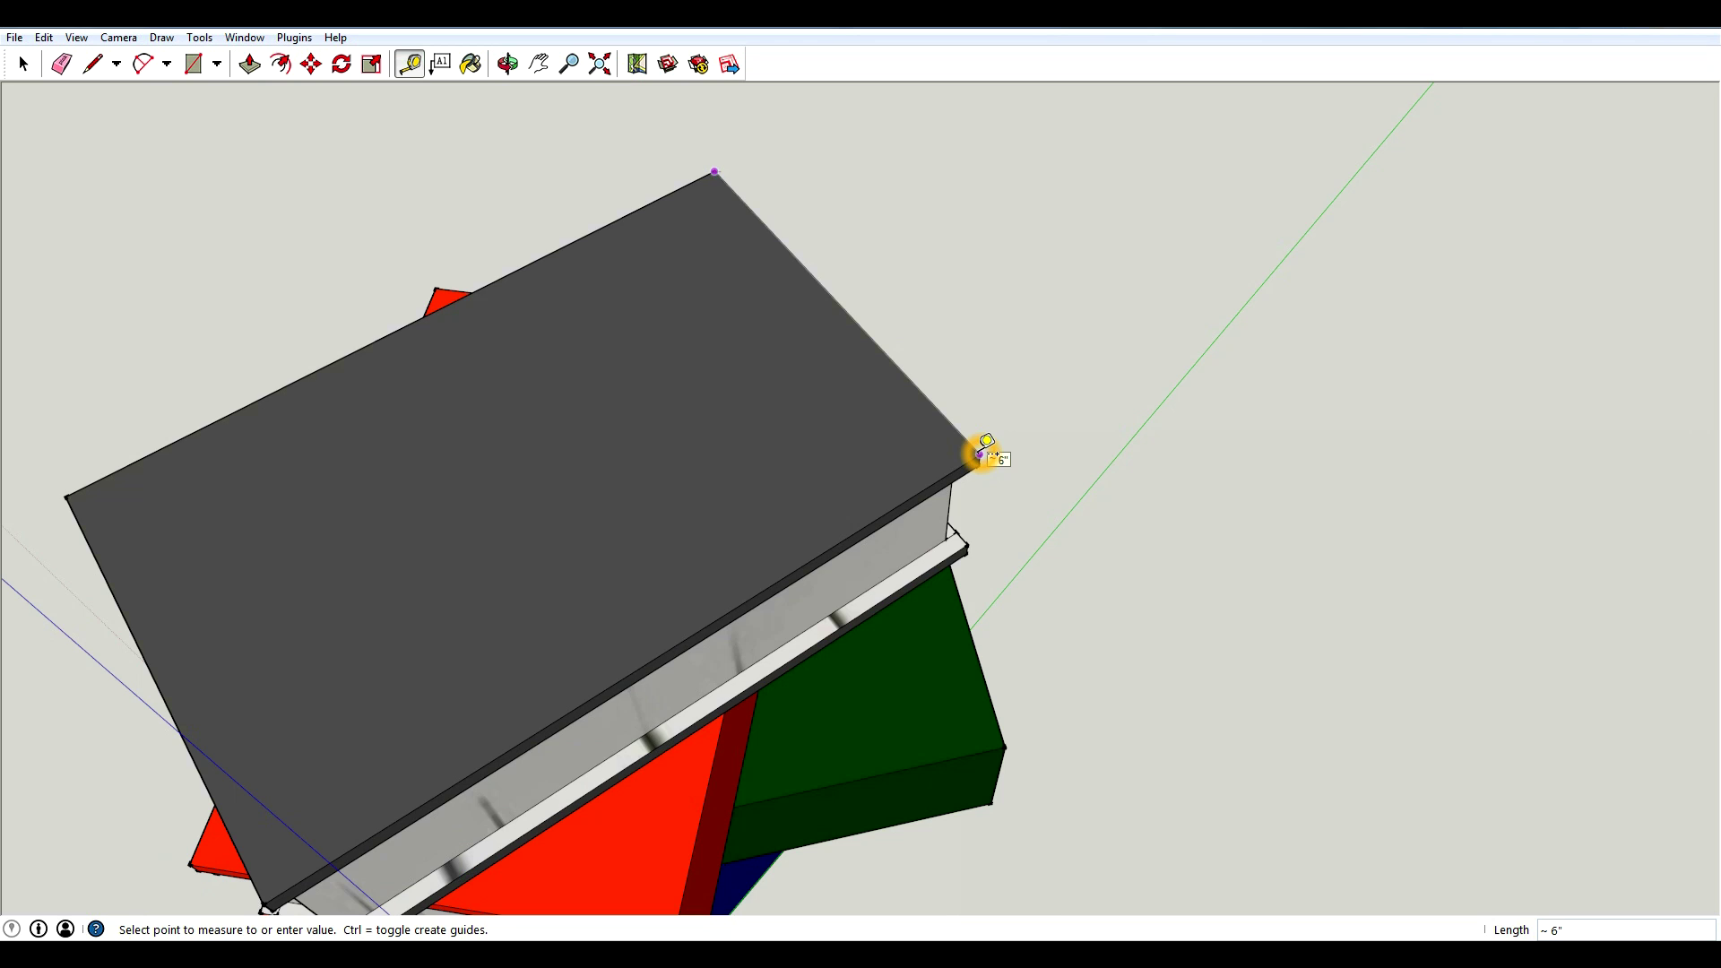
key(space)
middle_drag(688, 448, 624, 222)
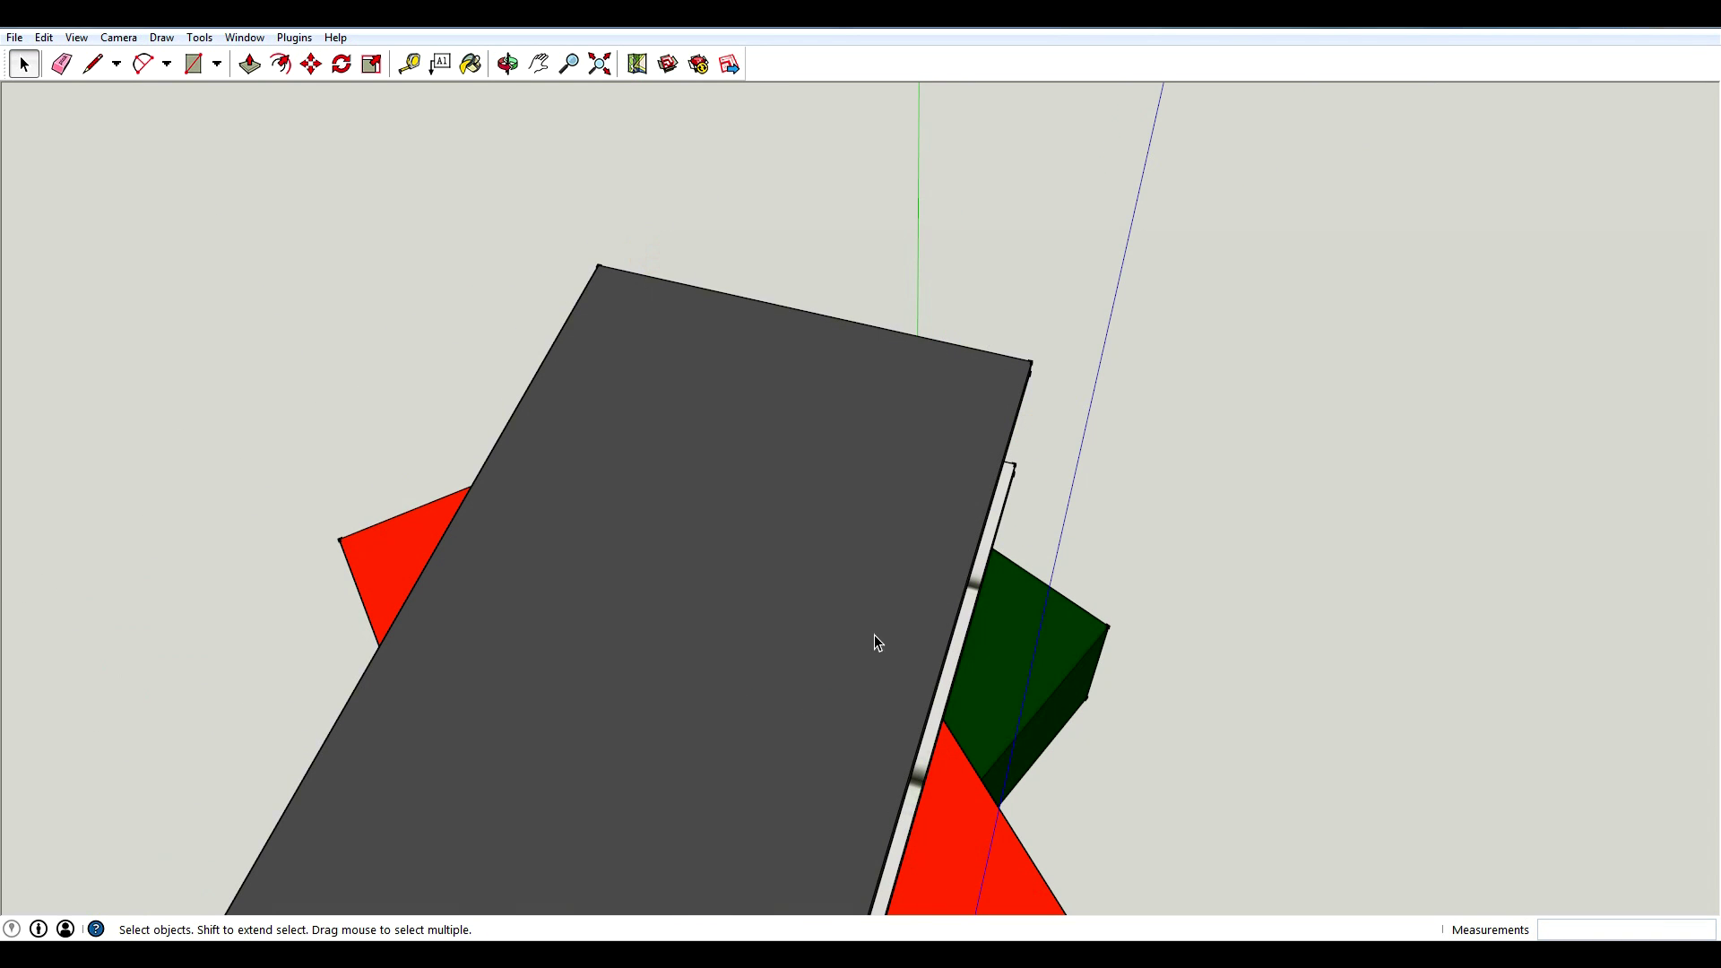
middle_drag(876, 641, 634, 248)
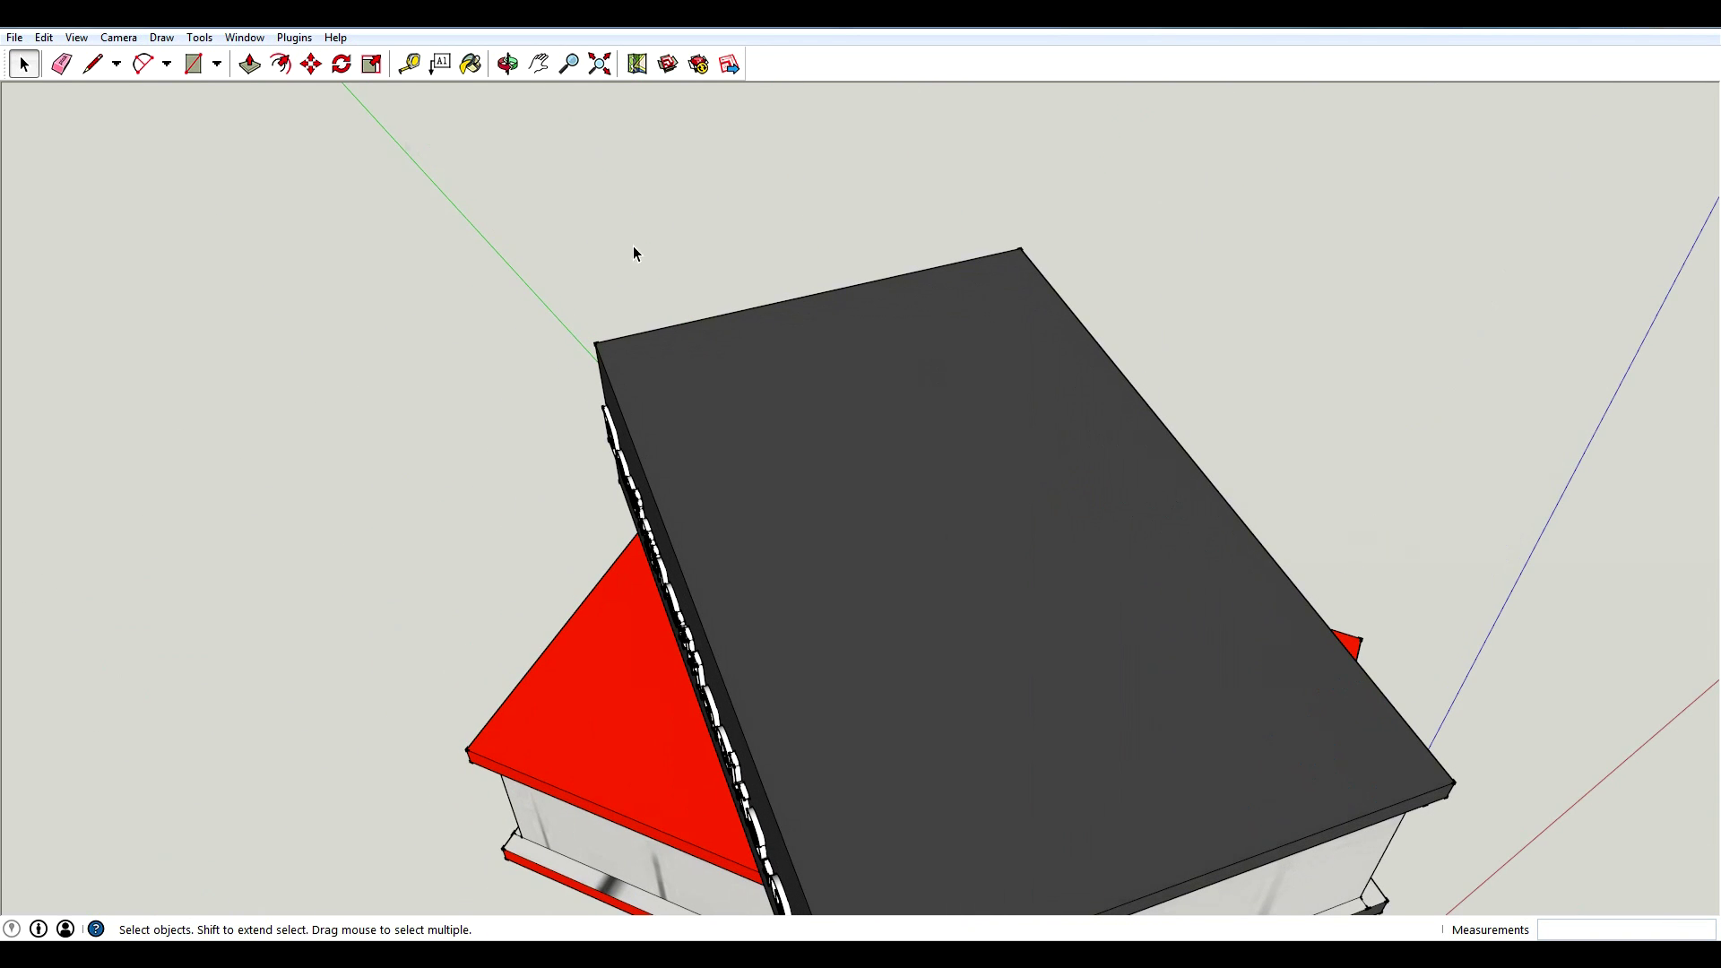
click(199, 38)
Step: Start 3D Text in the Swis721 Blk BT font, replacing the placeholder with 'D'
click(307, 411)
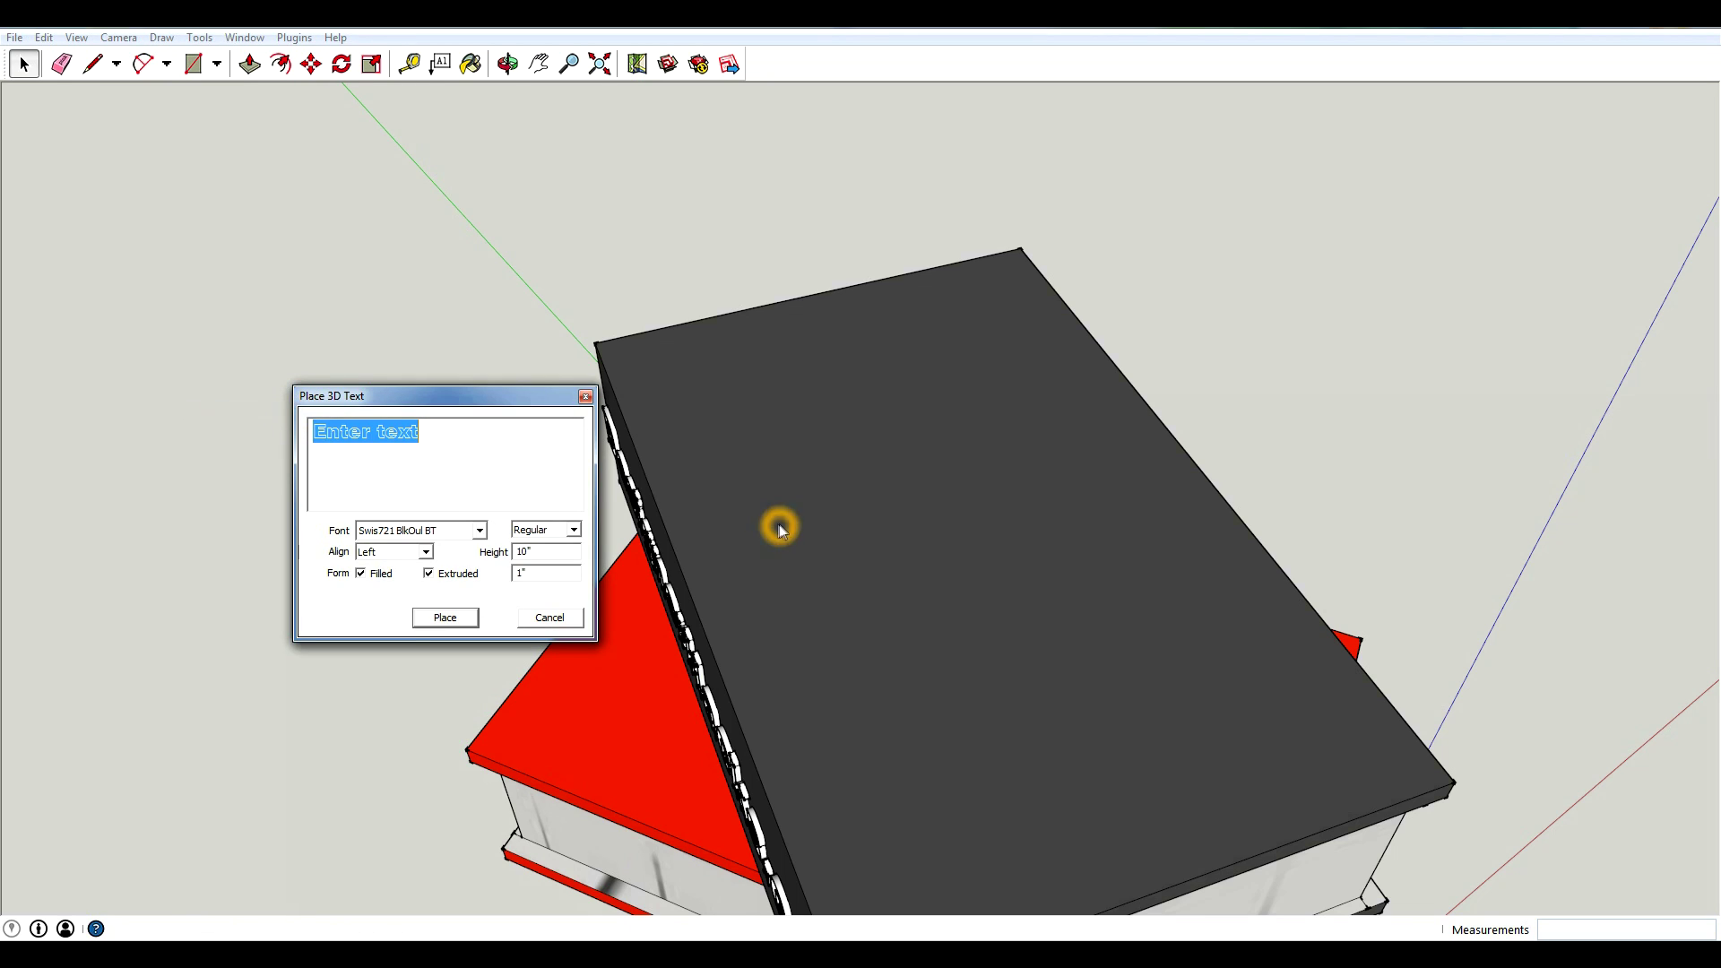
click(538, 553)
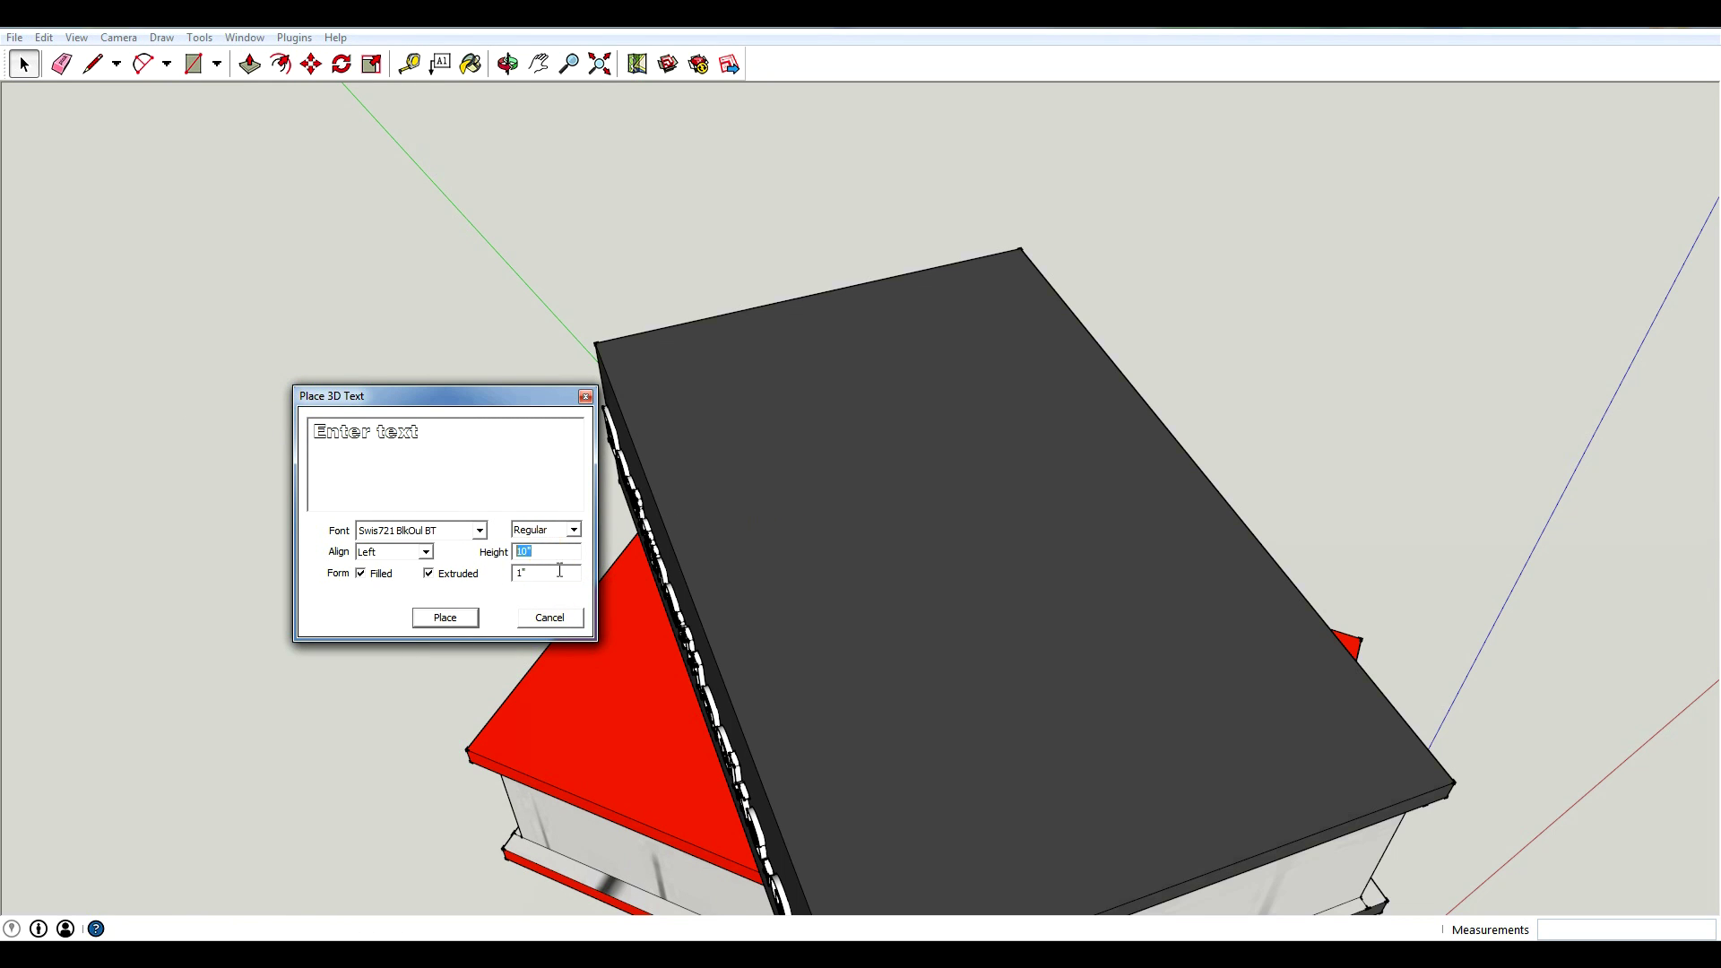
click(416, 539)
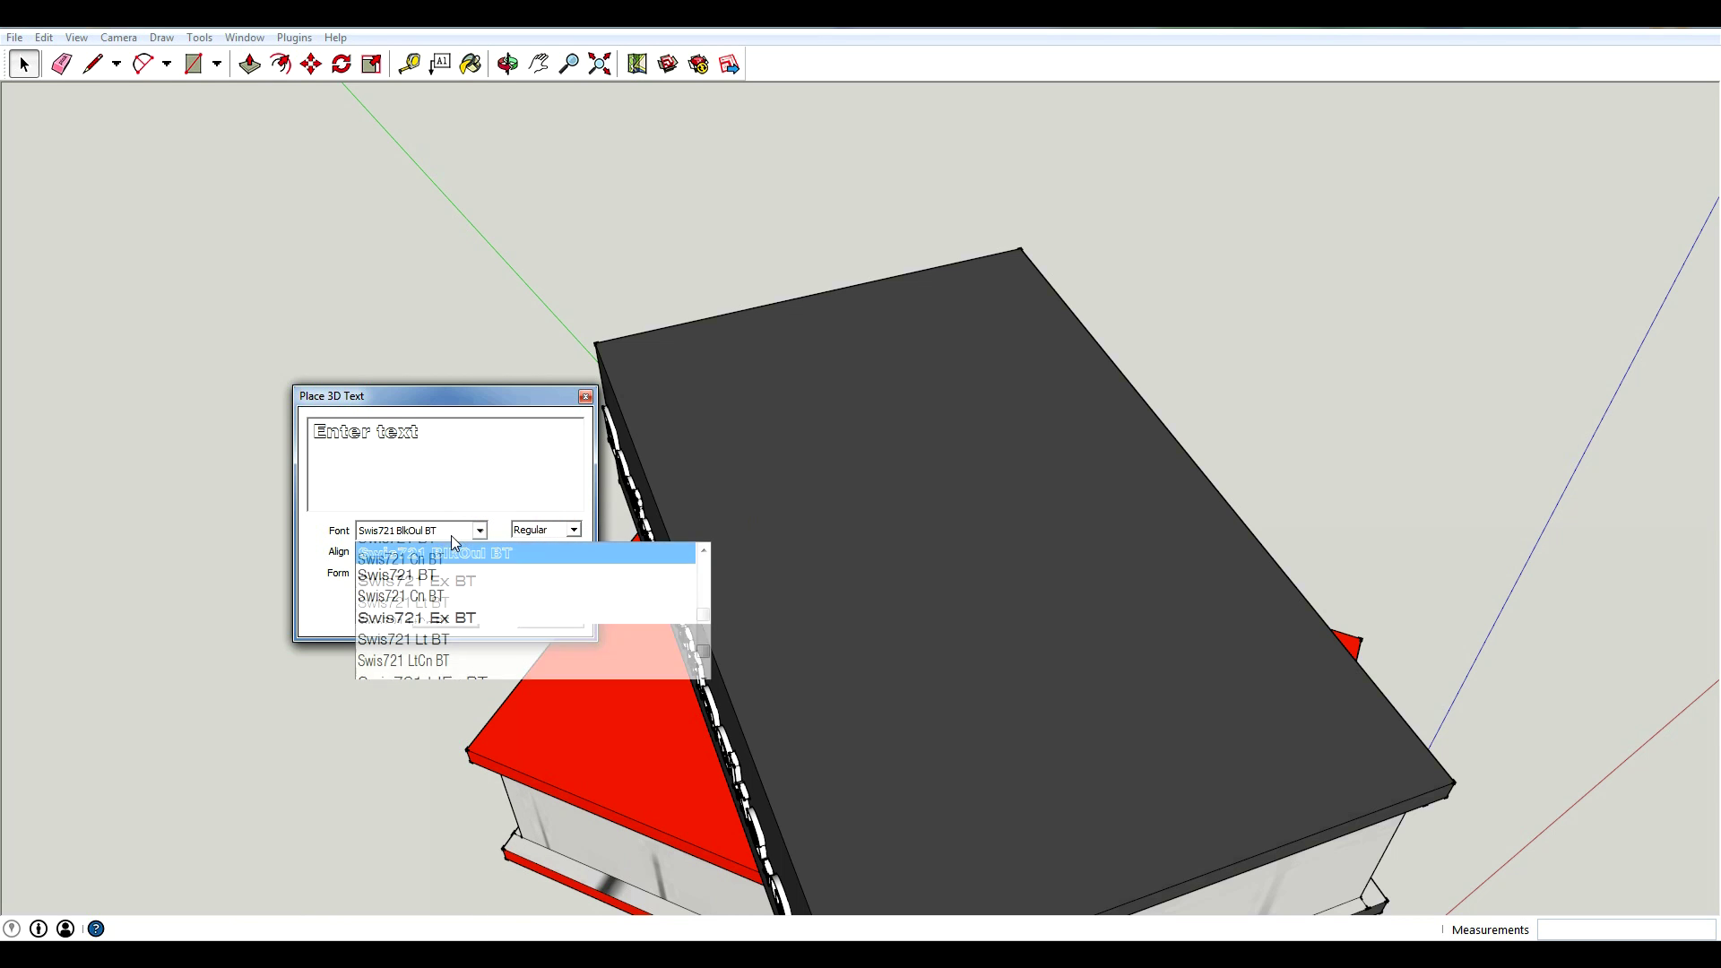
scroll(470, 596, up, 2)
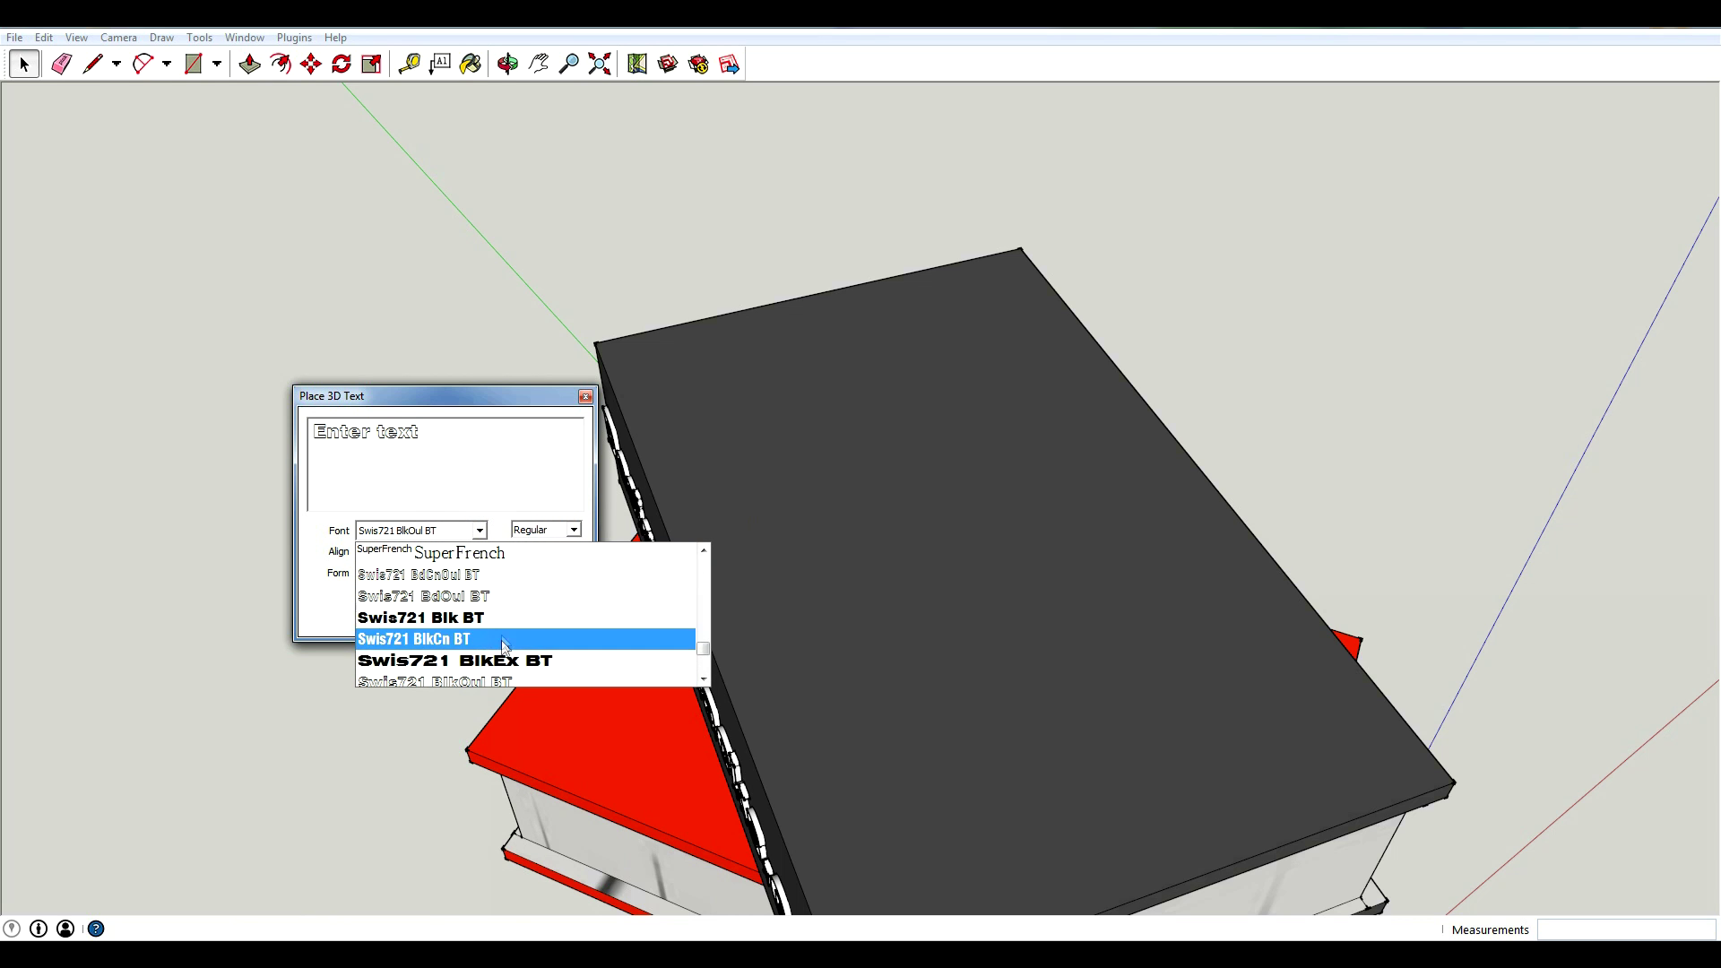
click(504, 620)
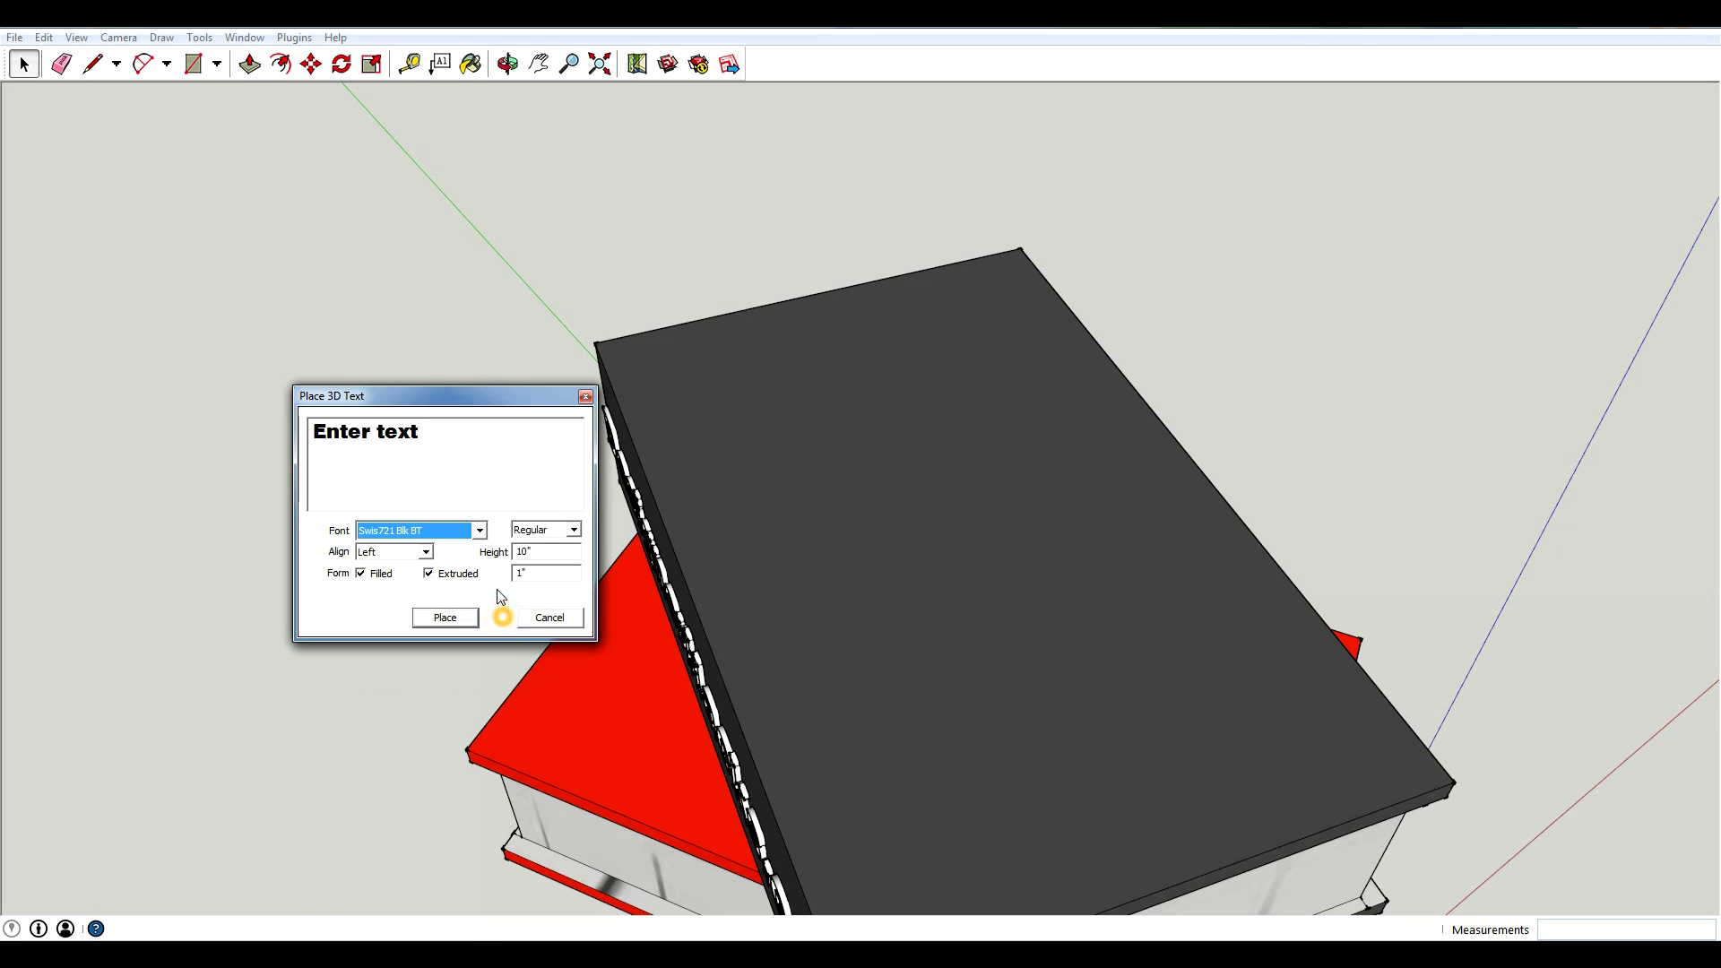
click(469, 436)
text(D)
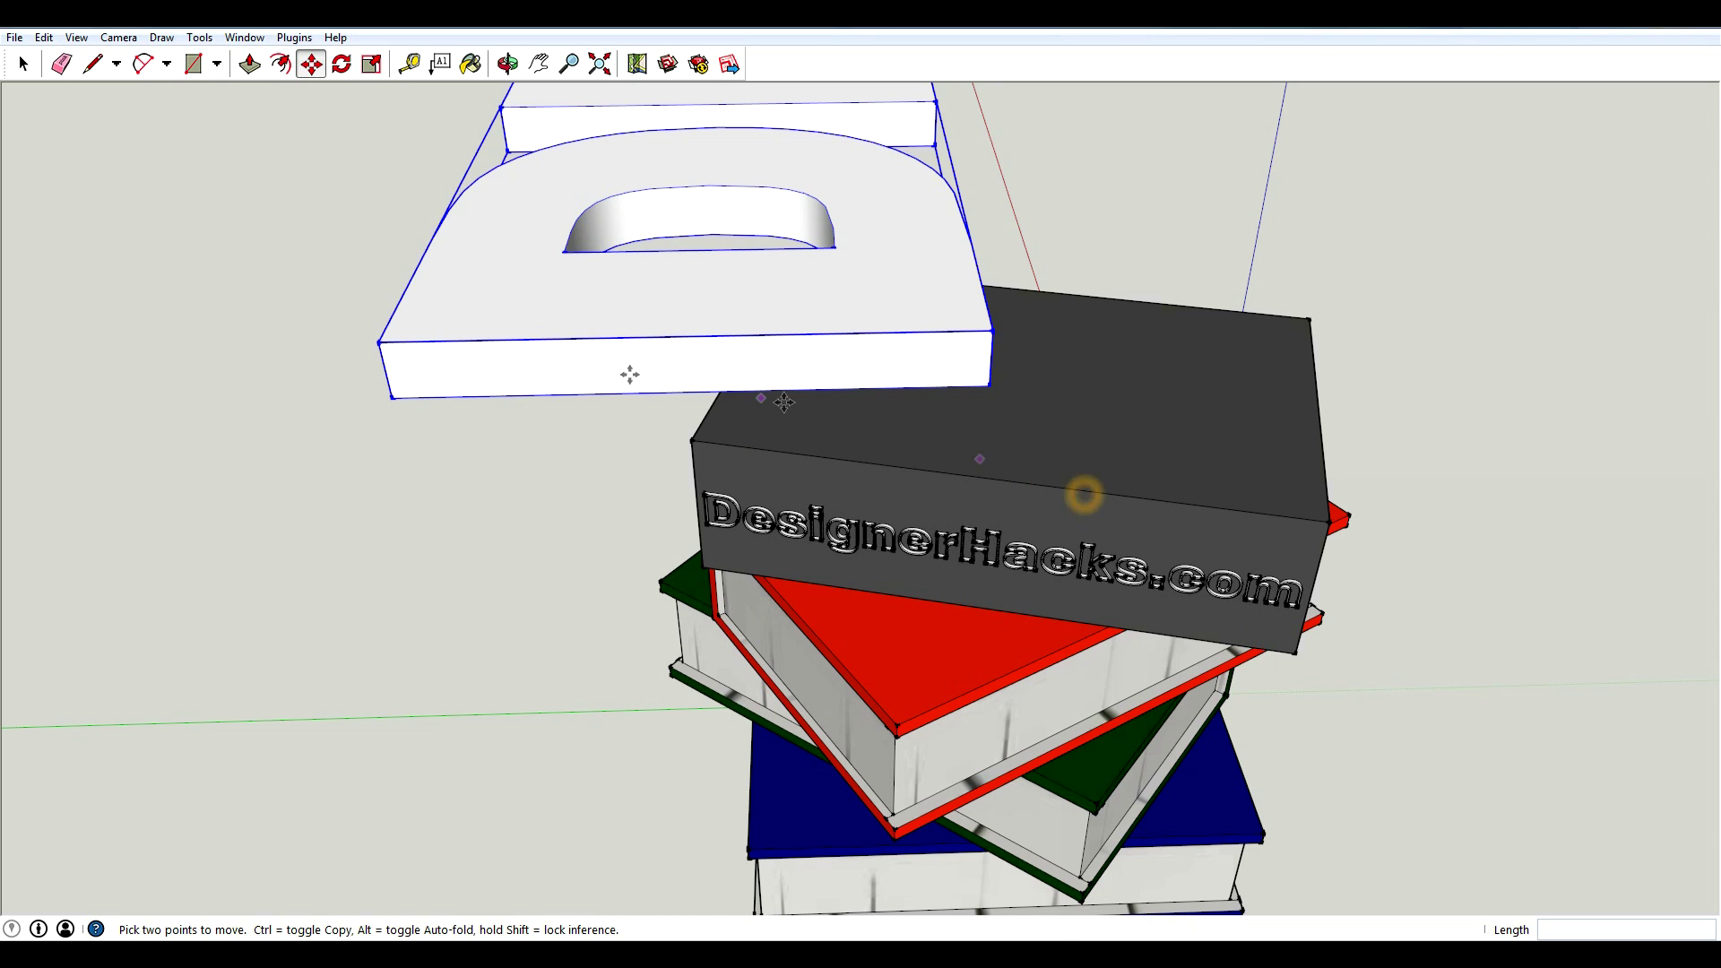
Step: Move the DH letters by their corner onto the top book's corner
click(387, 398)
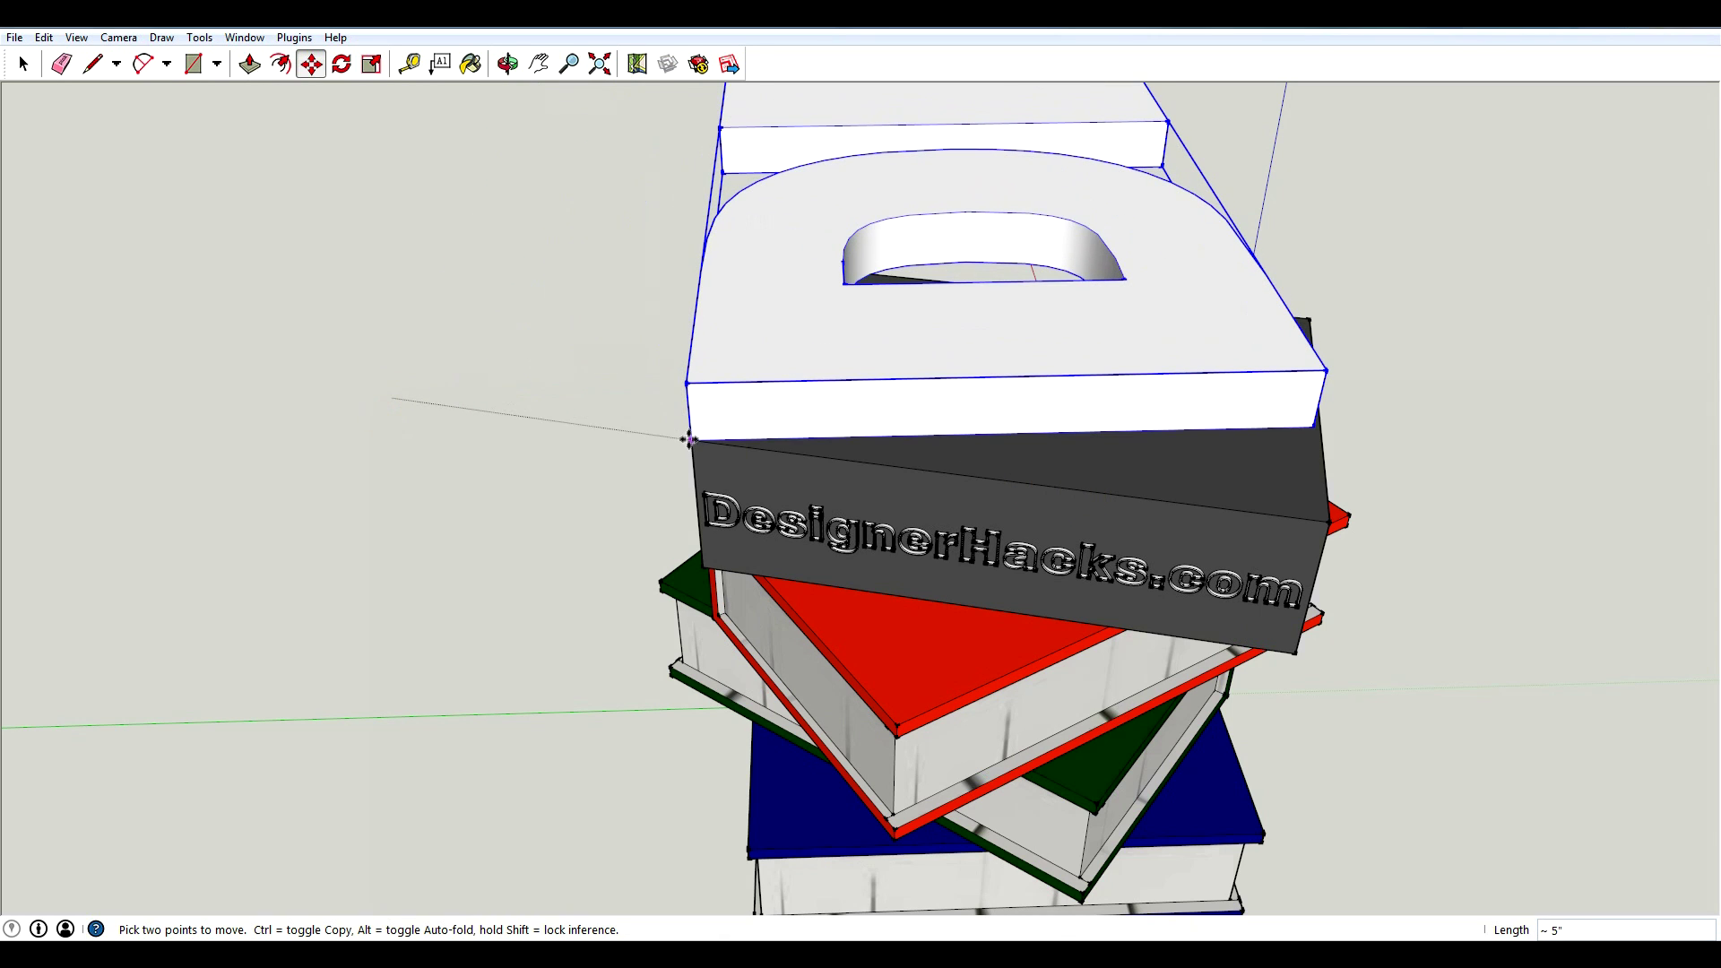
click(688, 439)
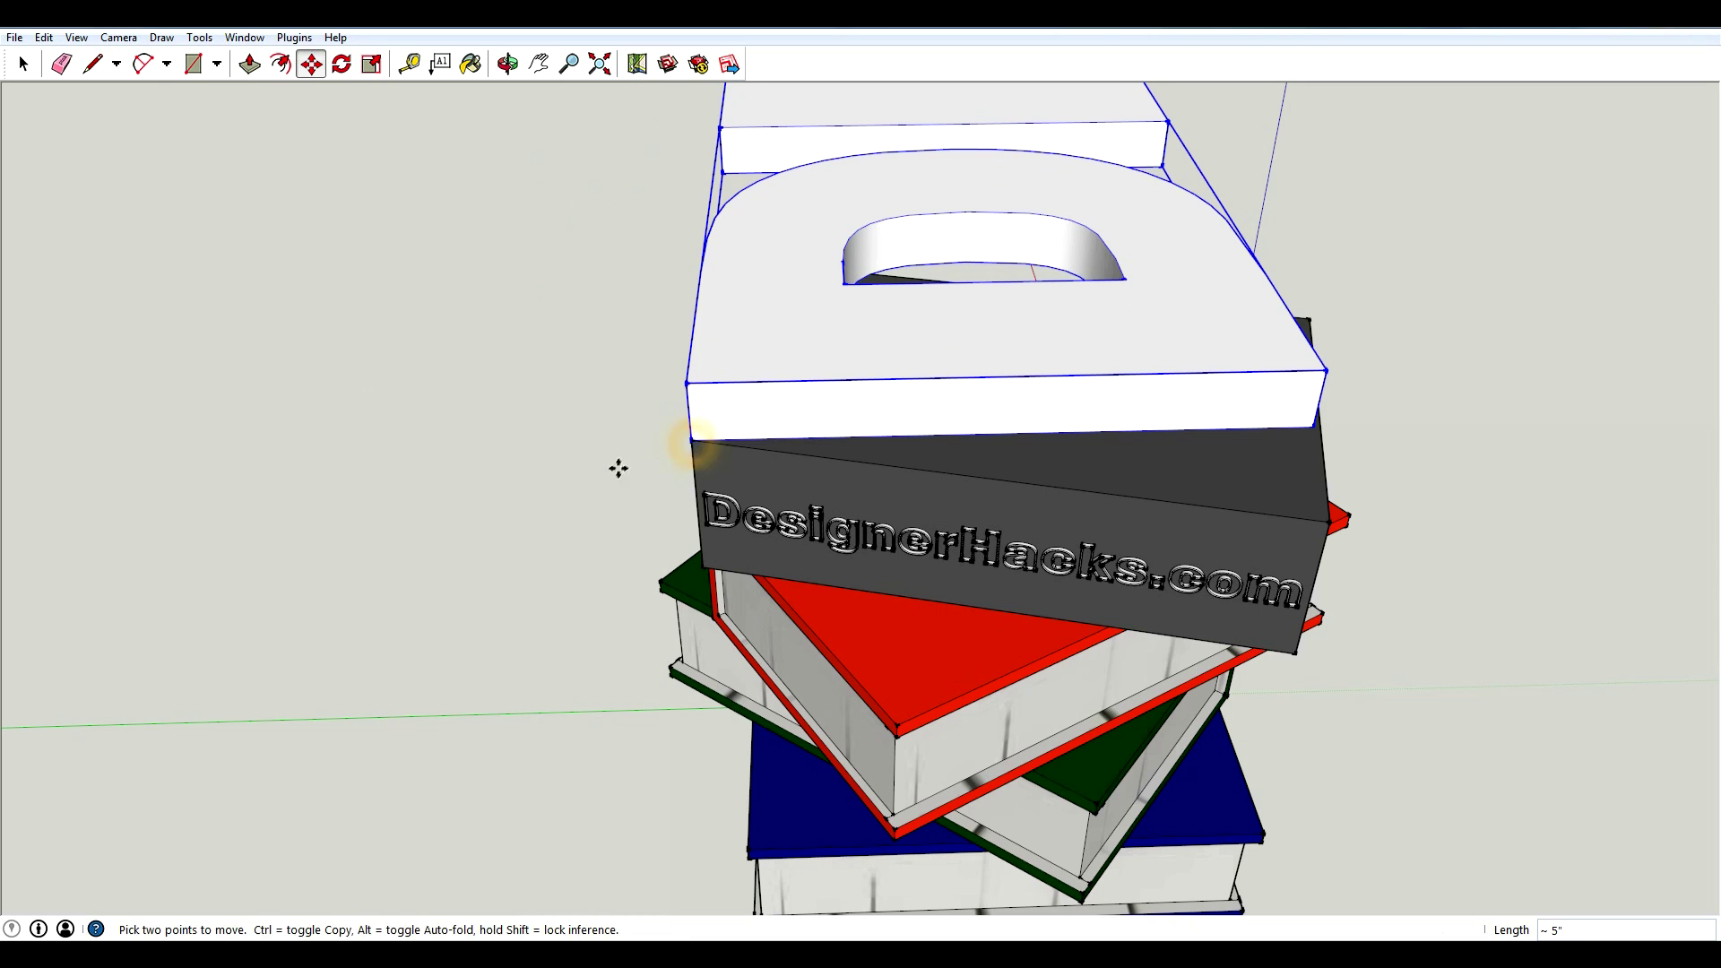
middle_drag(615, 469, 1044, 422)
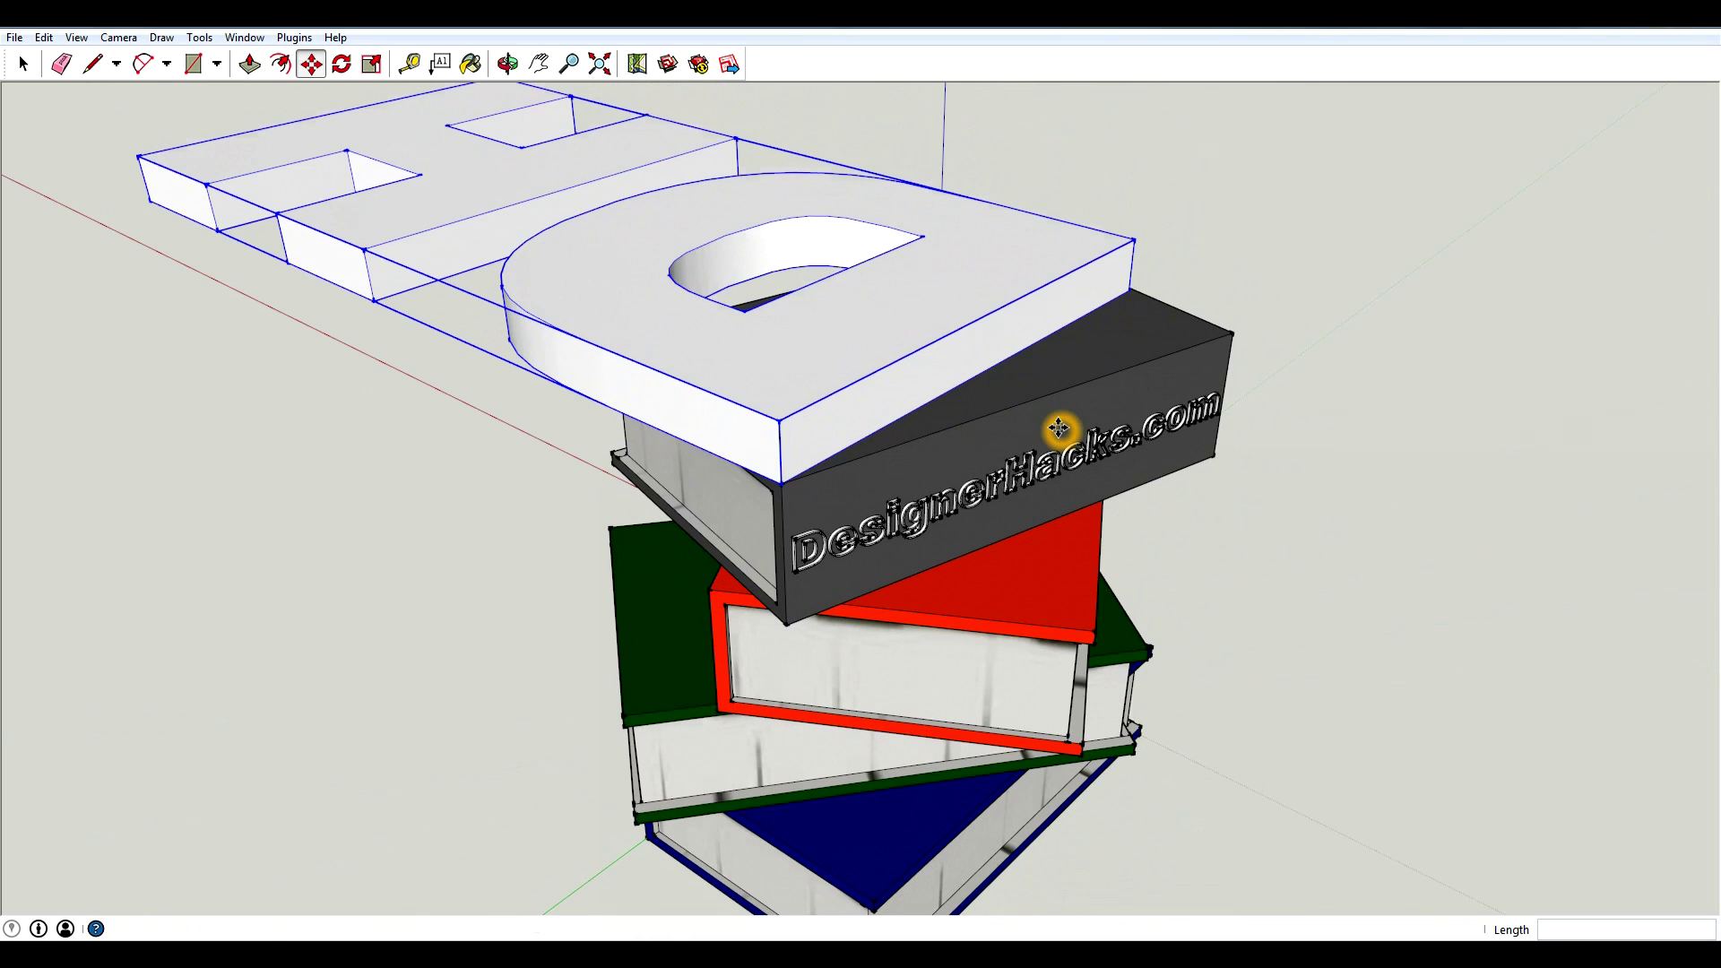
Step: Rotate the DH letters about their front corner to line up with the book's cover
click(342, 63)
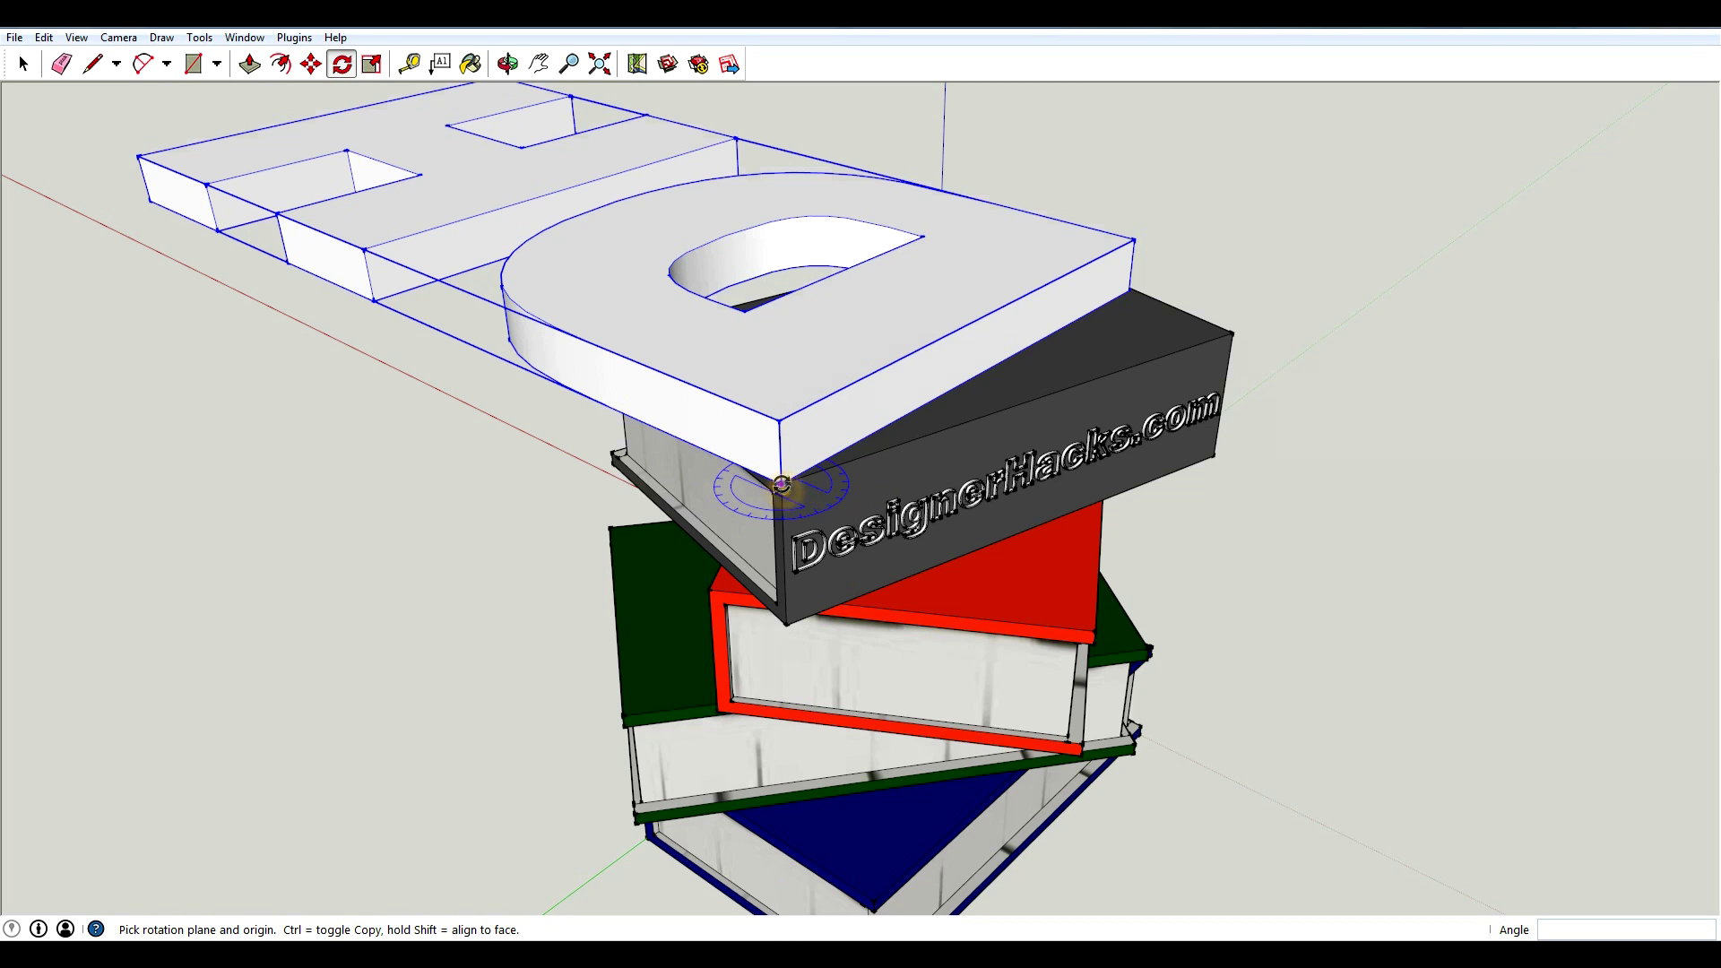
click(780, 484)
click(605, 405)
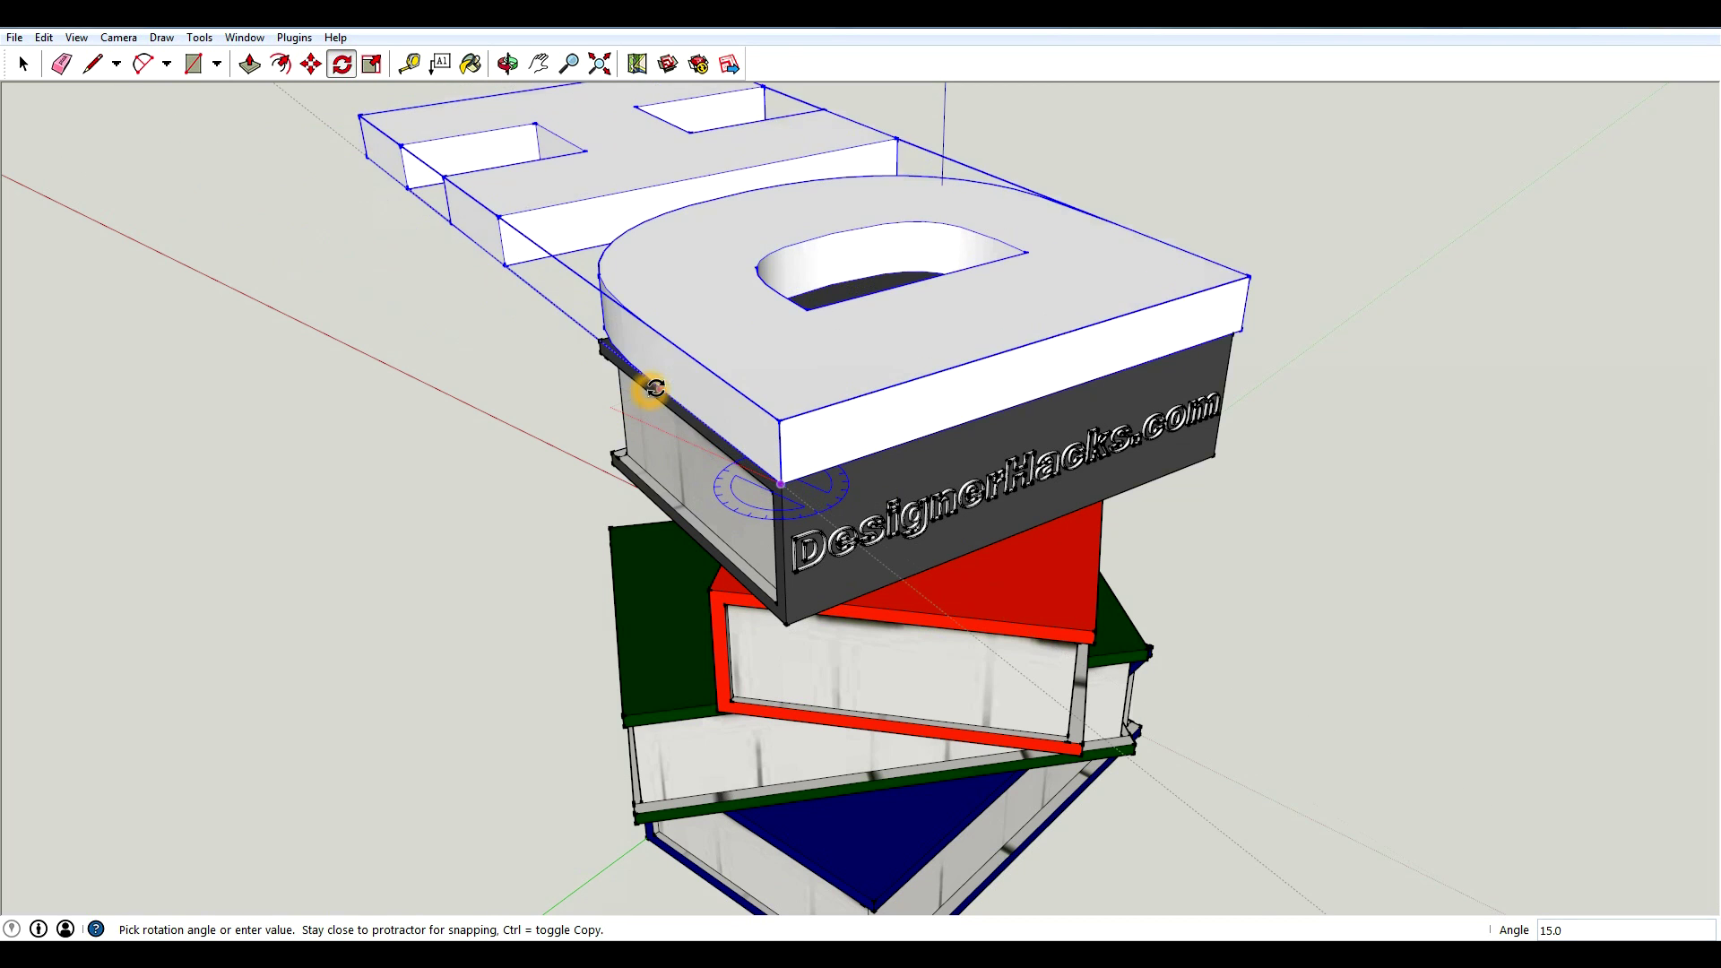
click(599, 341)
middle_drag(746, 439, 219, 476)
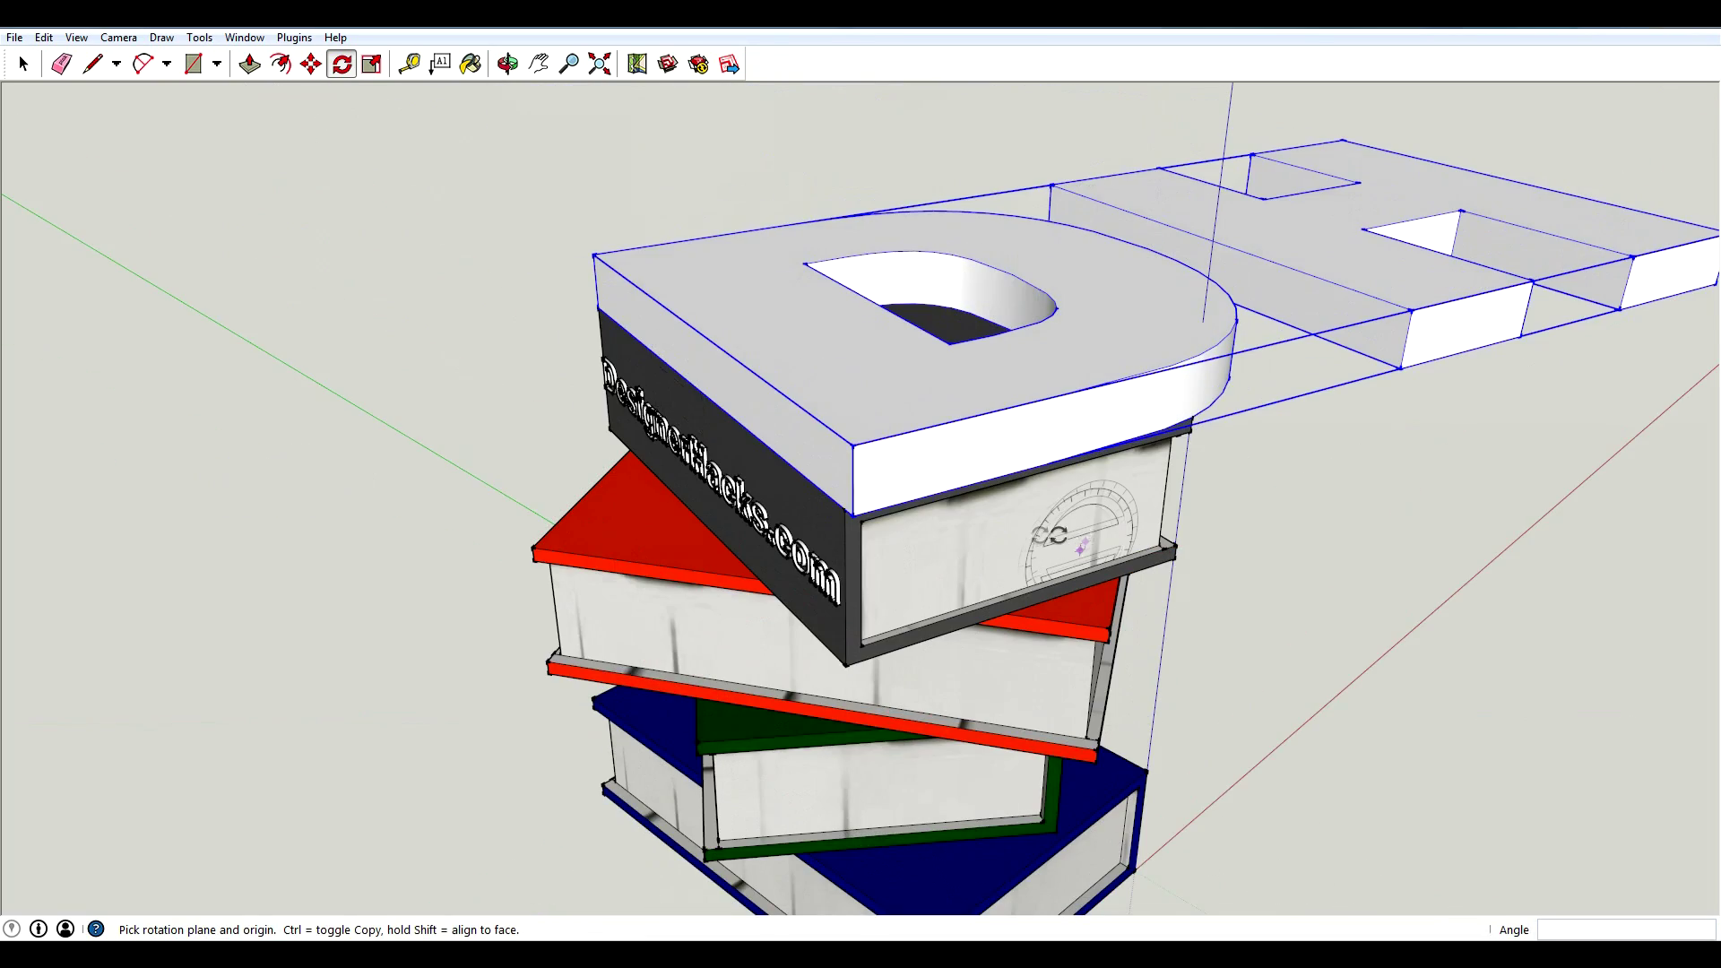
middle_drag(1288, 527, 1078, 574)
scroll(789, 475, down, 2)
scroll(1571, 545, up, 2)
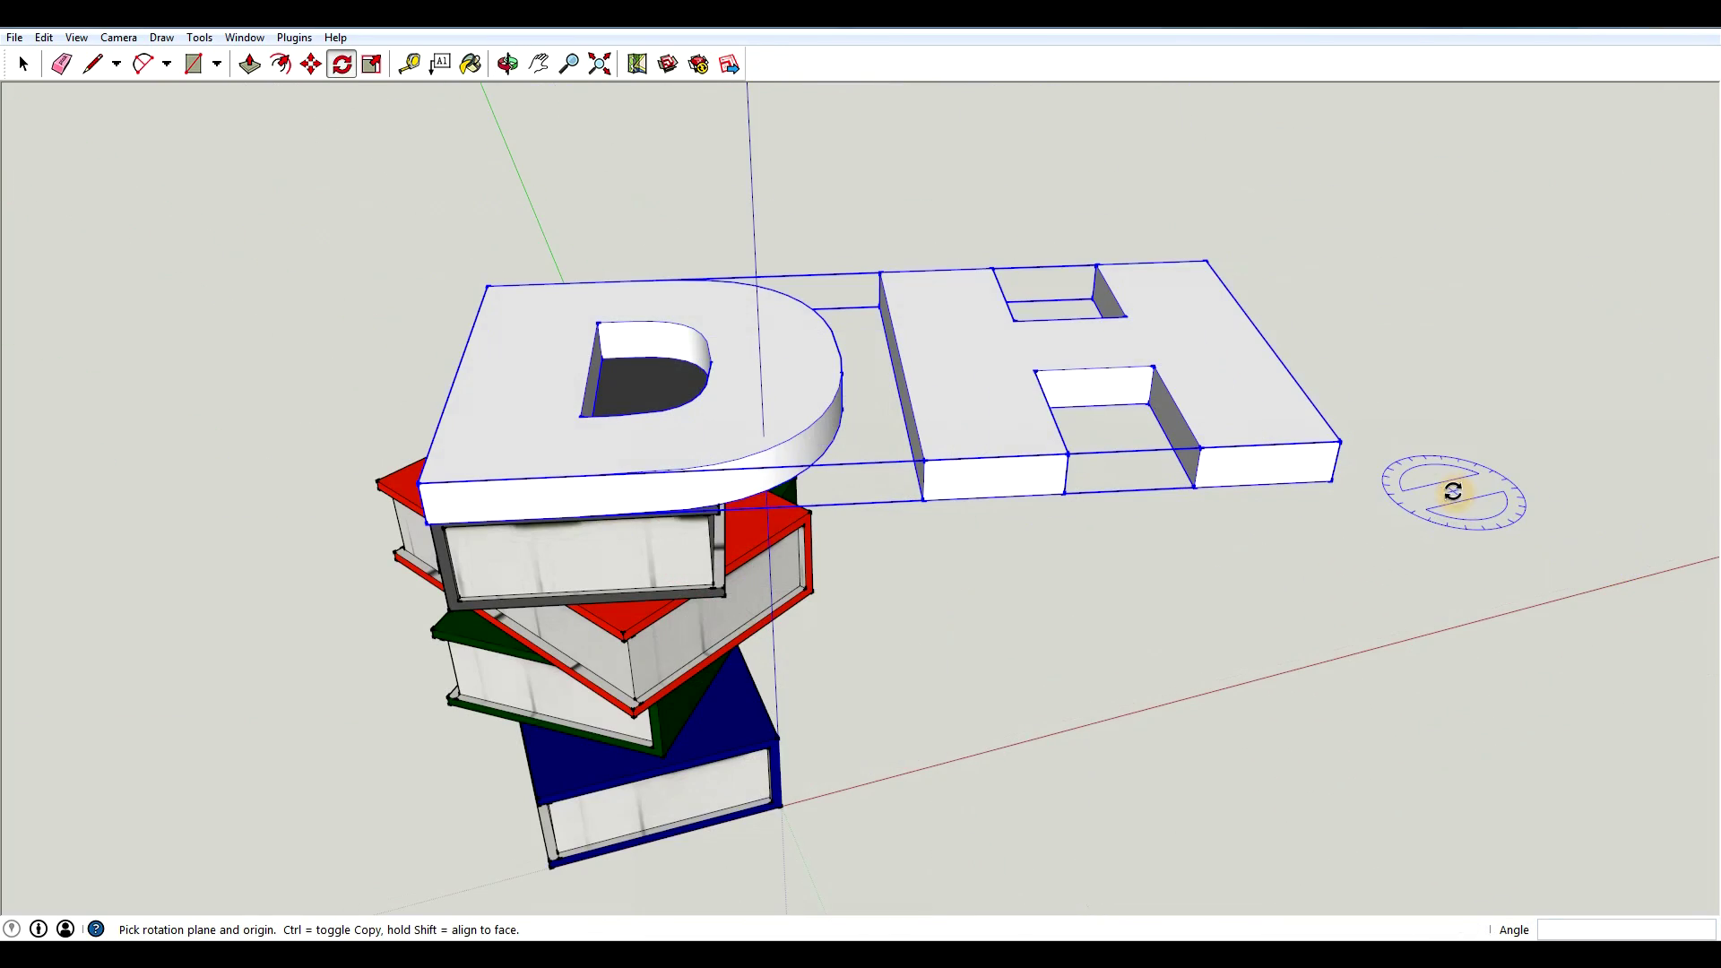
key(t)
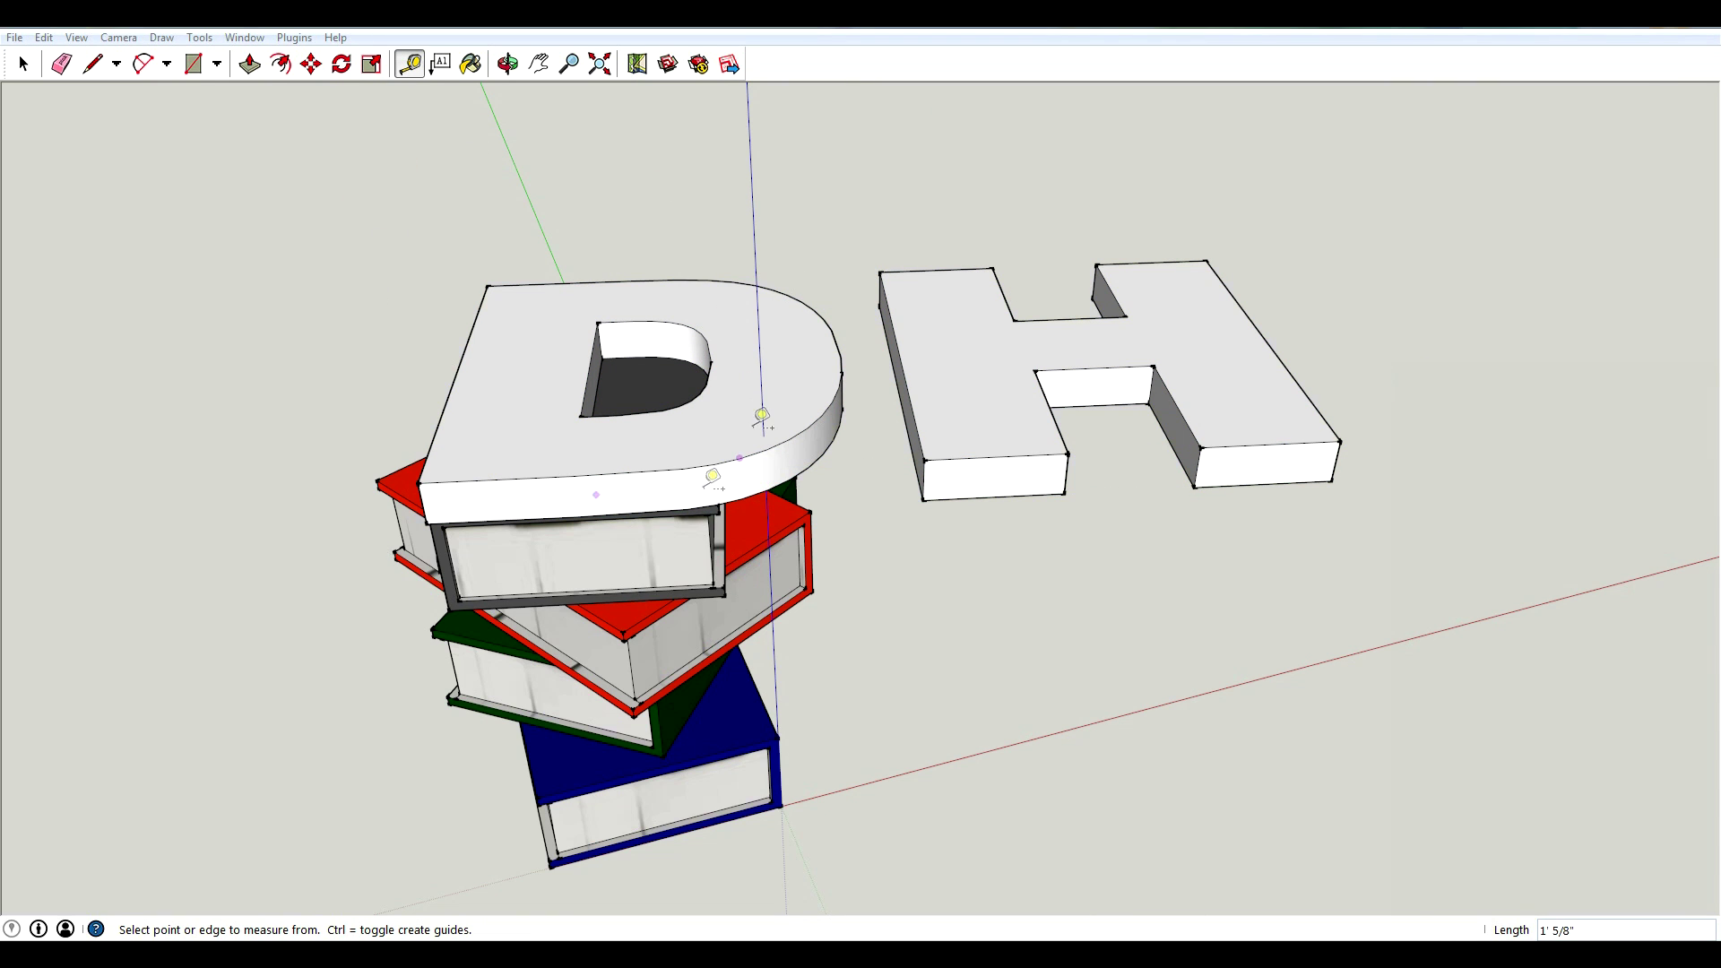
Step: Measure the DH lettering from the D's bottom corner to the H's far corner: 1' 7 1/4"
middle_drag(612, 340, 923, 384)
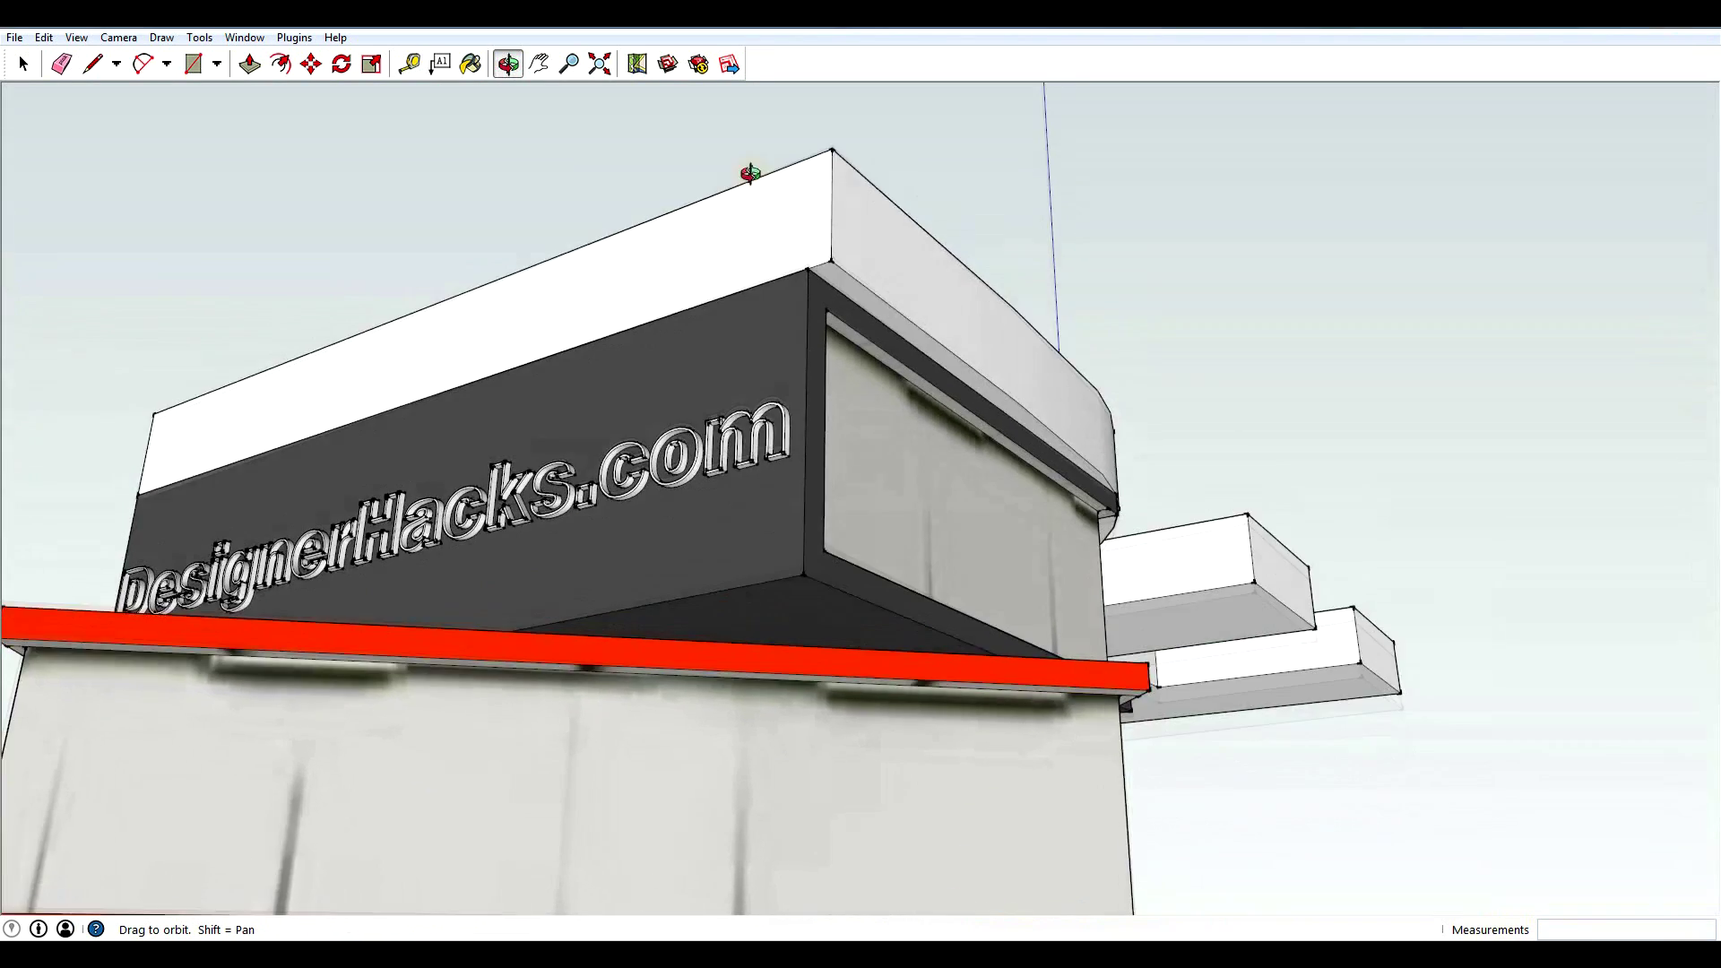
middle_drag(751, 173, 322, 373)
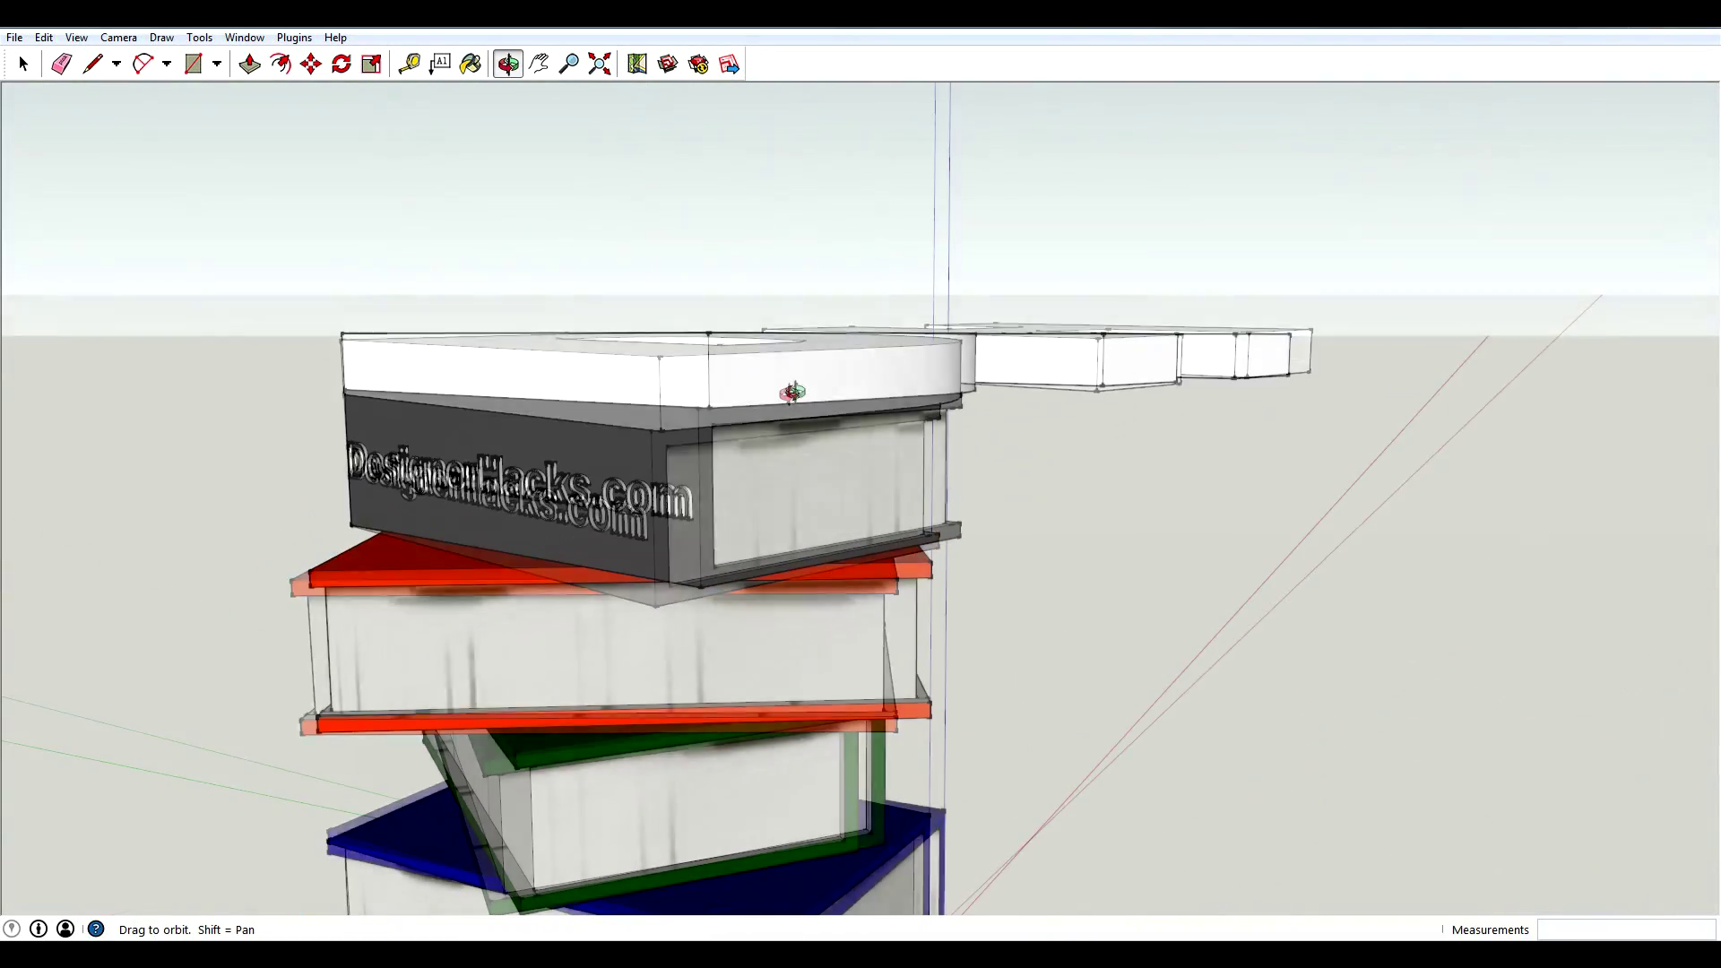
middle_drag(787, 395, 935, 341)
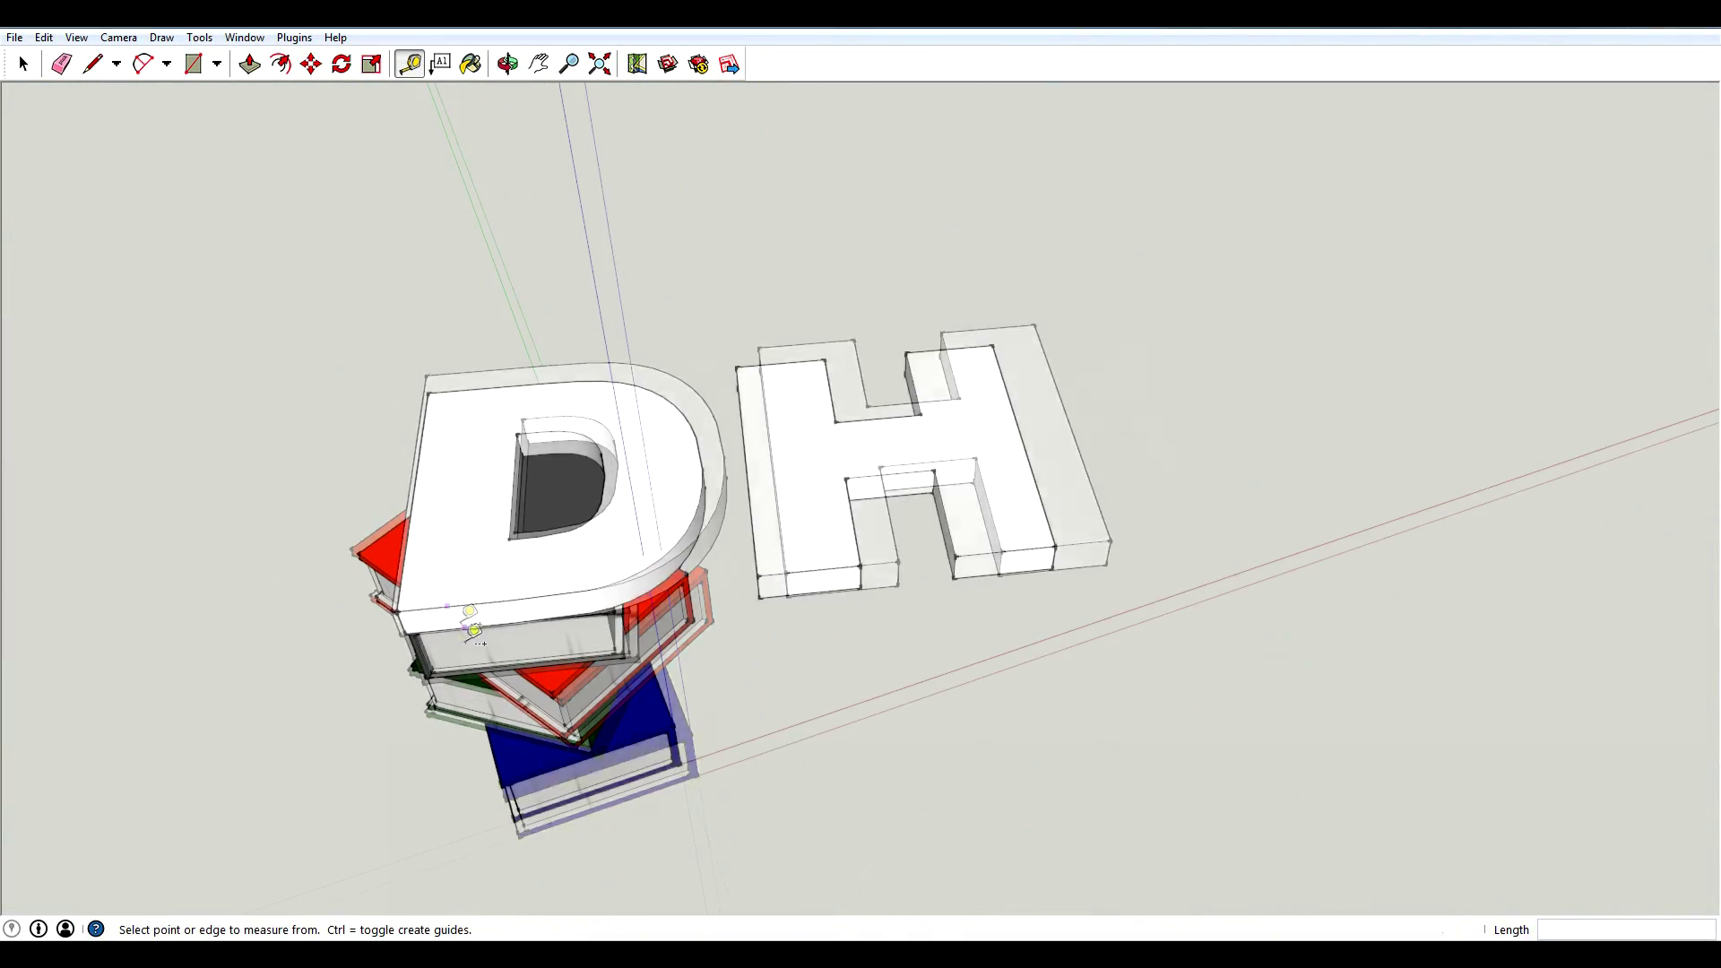
click(394, 625)
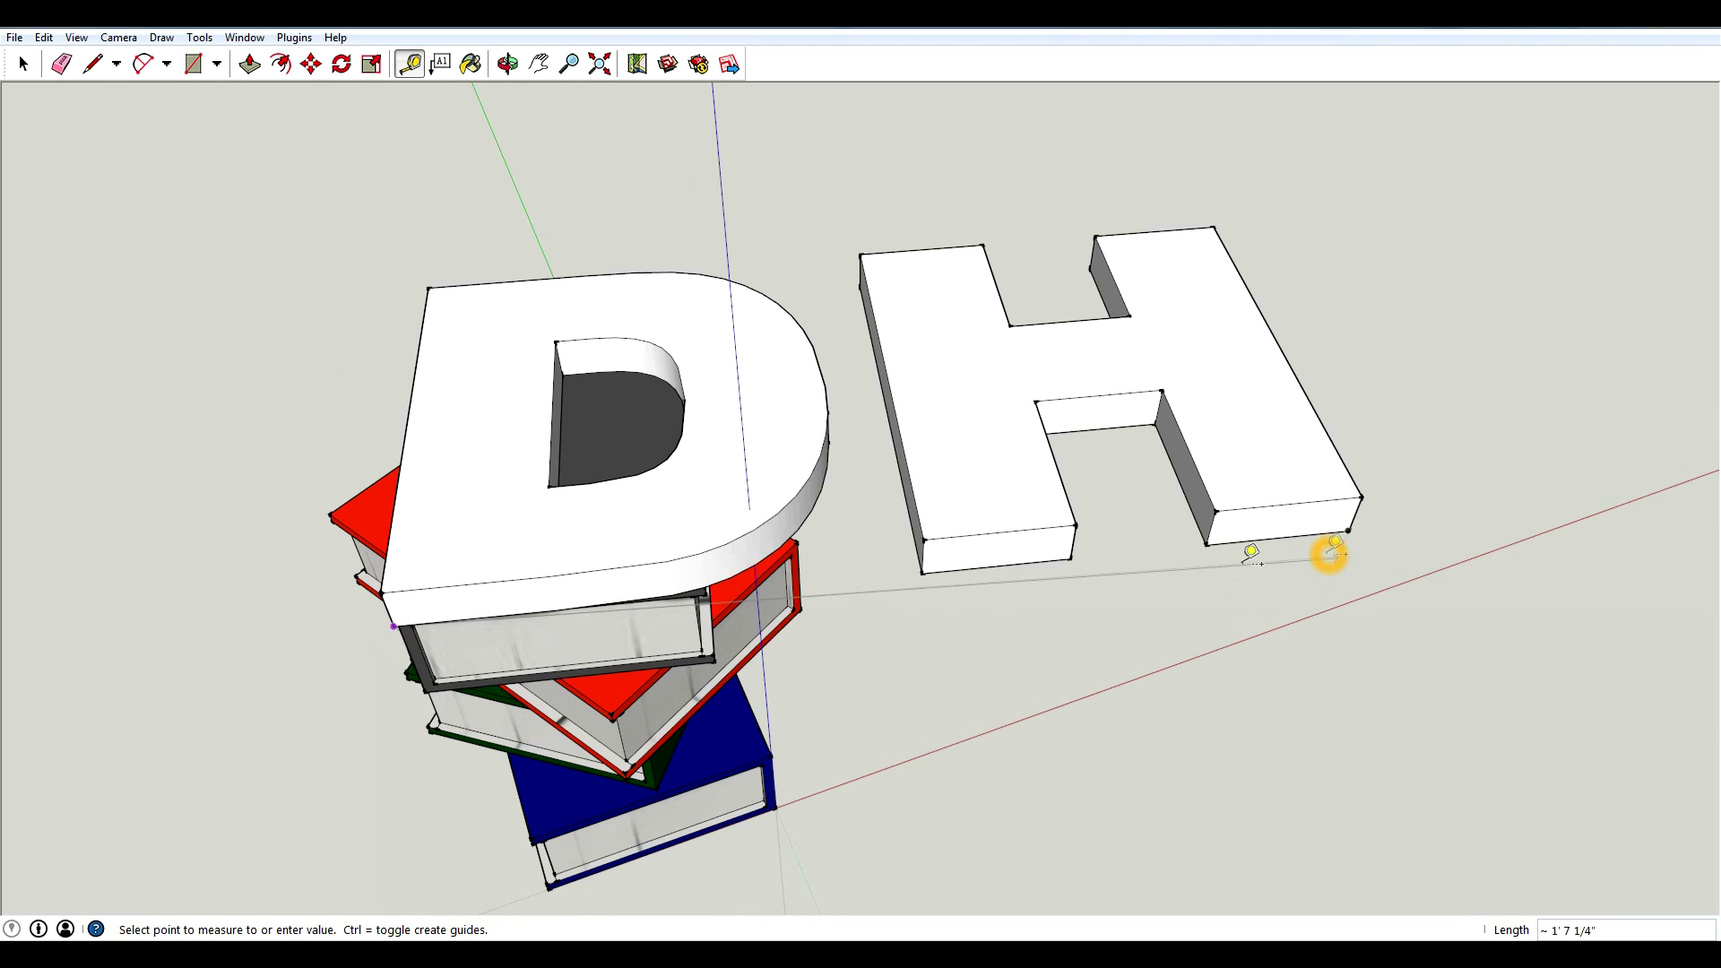
click(405, 68)
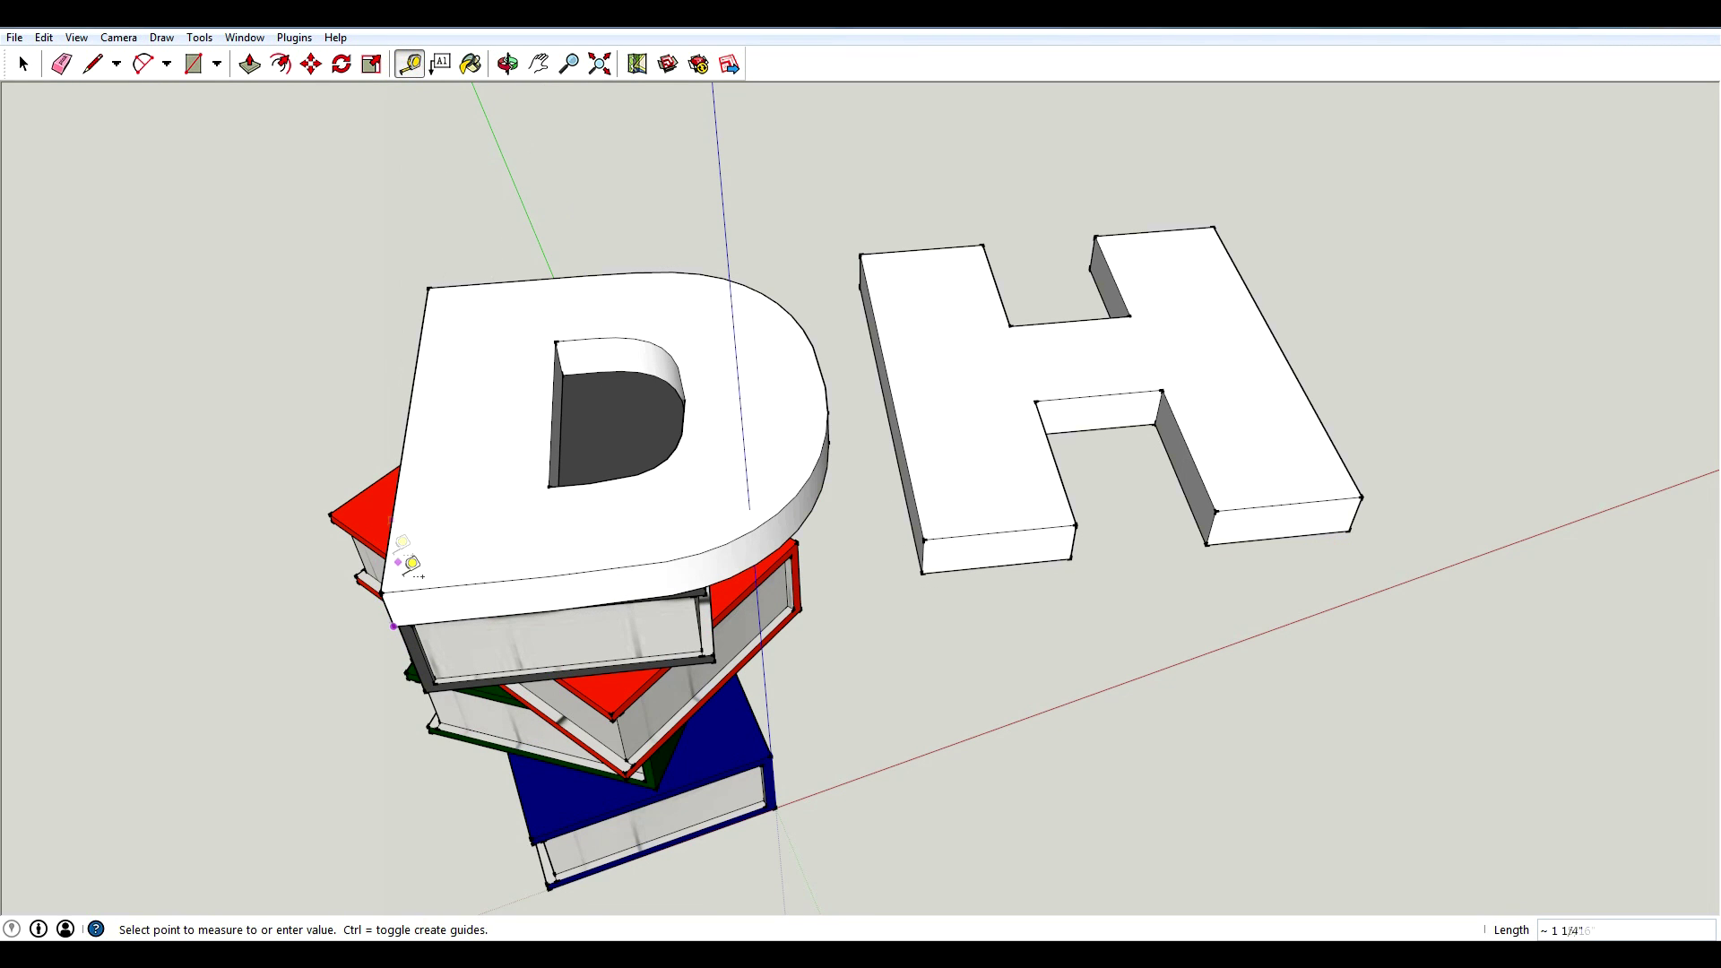
click(395, 626)
click(1348, 532)
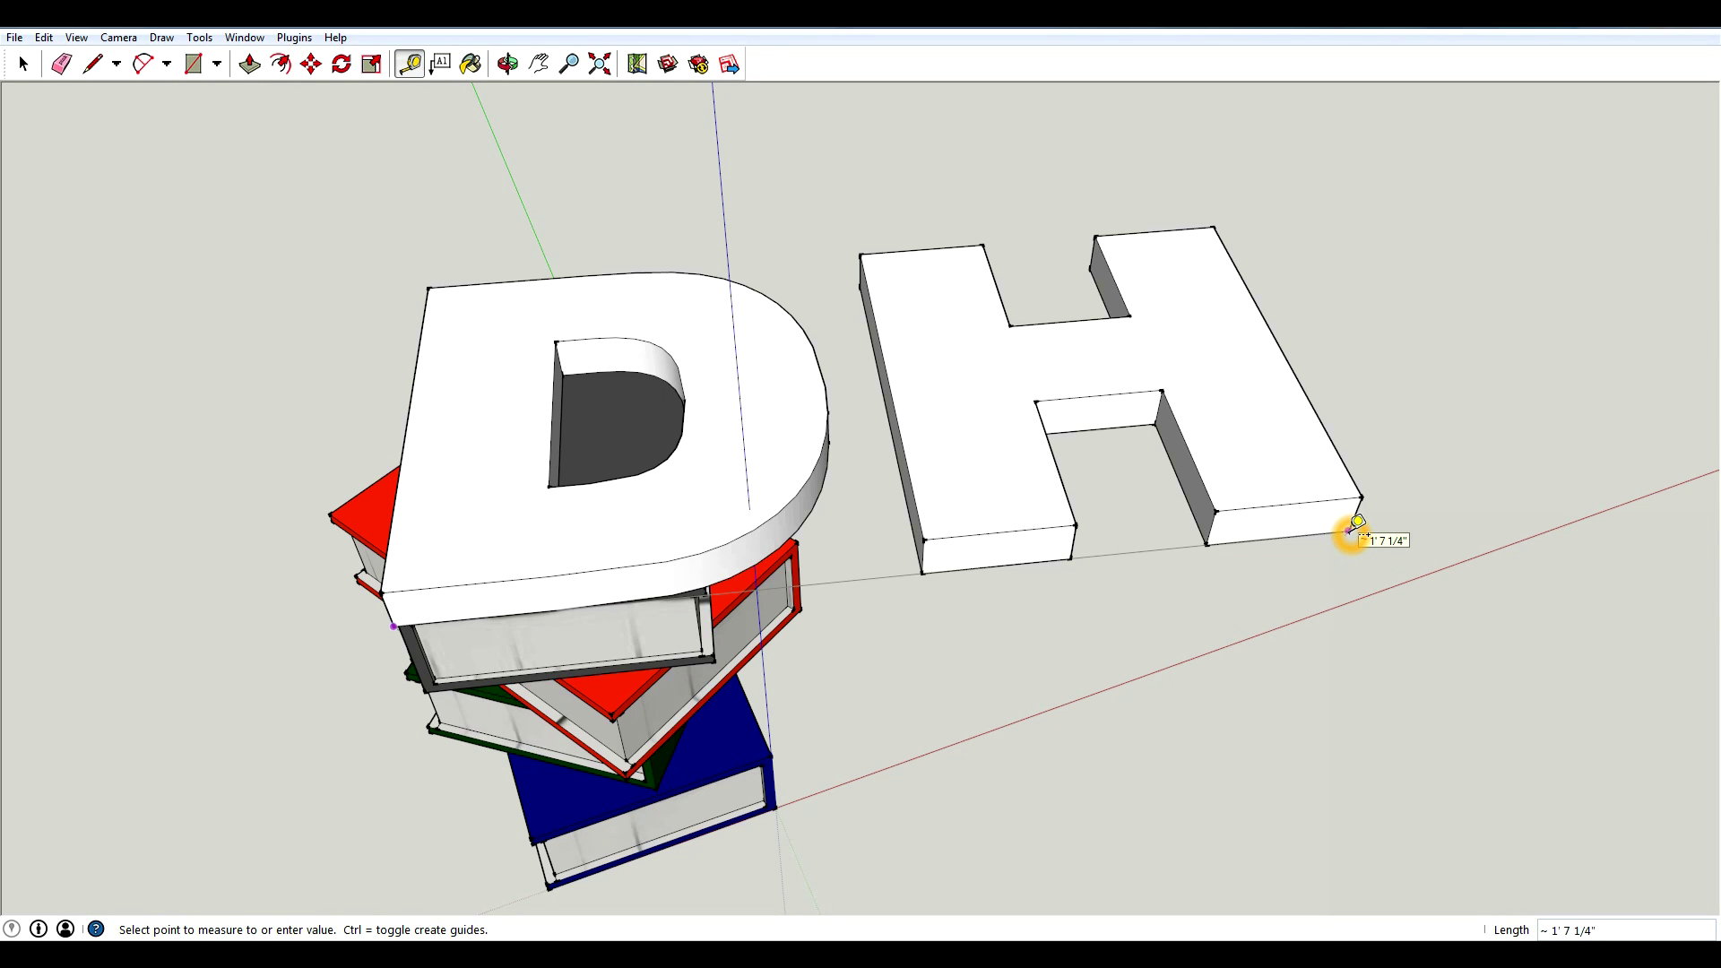
click(731, 954)
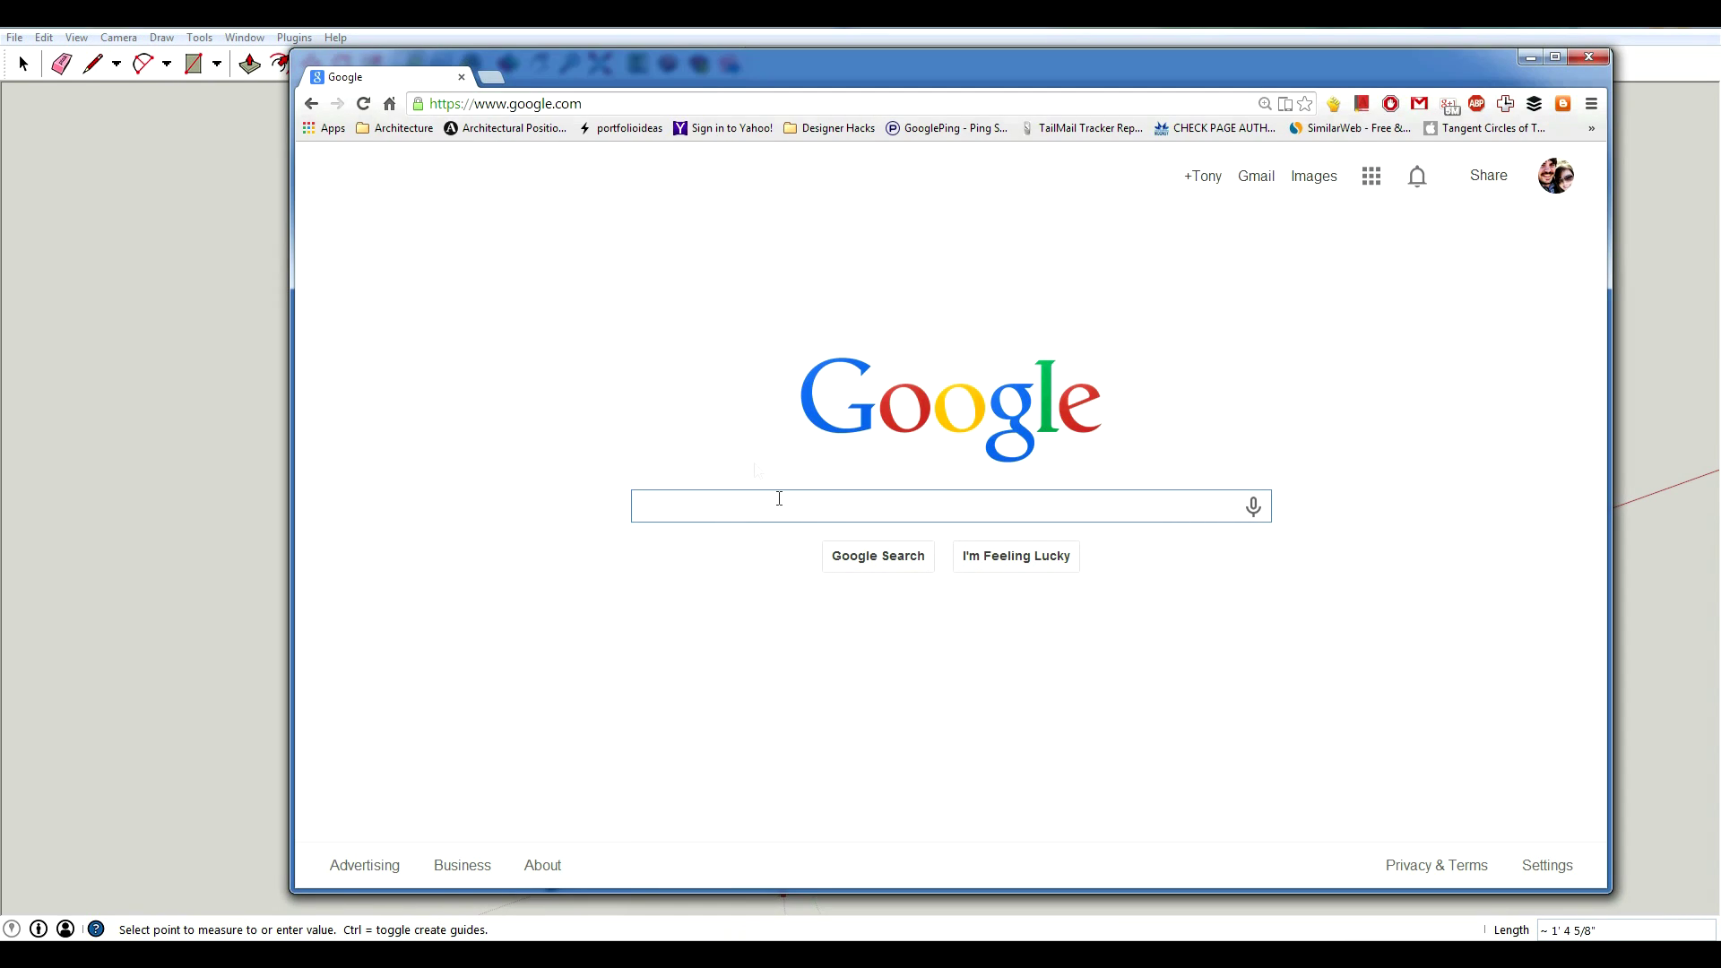
Step: Search 'feet to inches to inches' and open the CSGNetwork Feet And Inches To Inches Calculator
click(771, 511)
text(f)
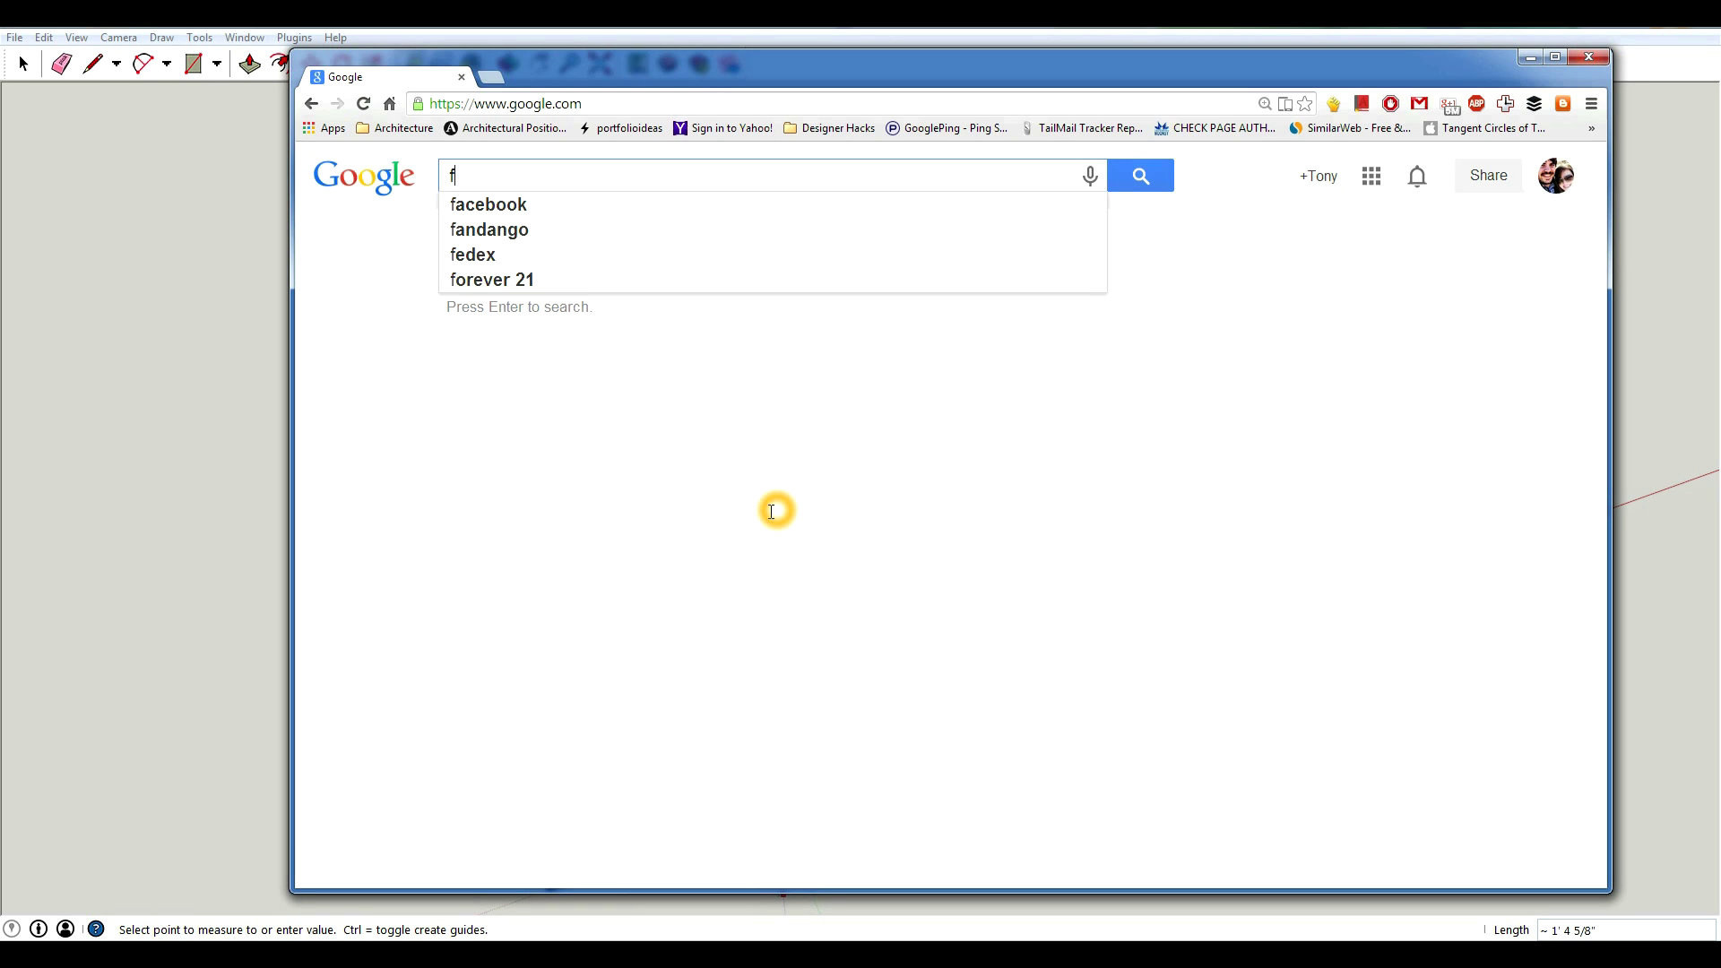
text(eet to inches)
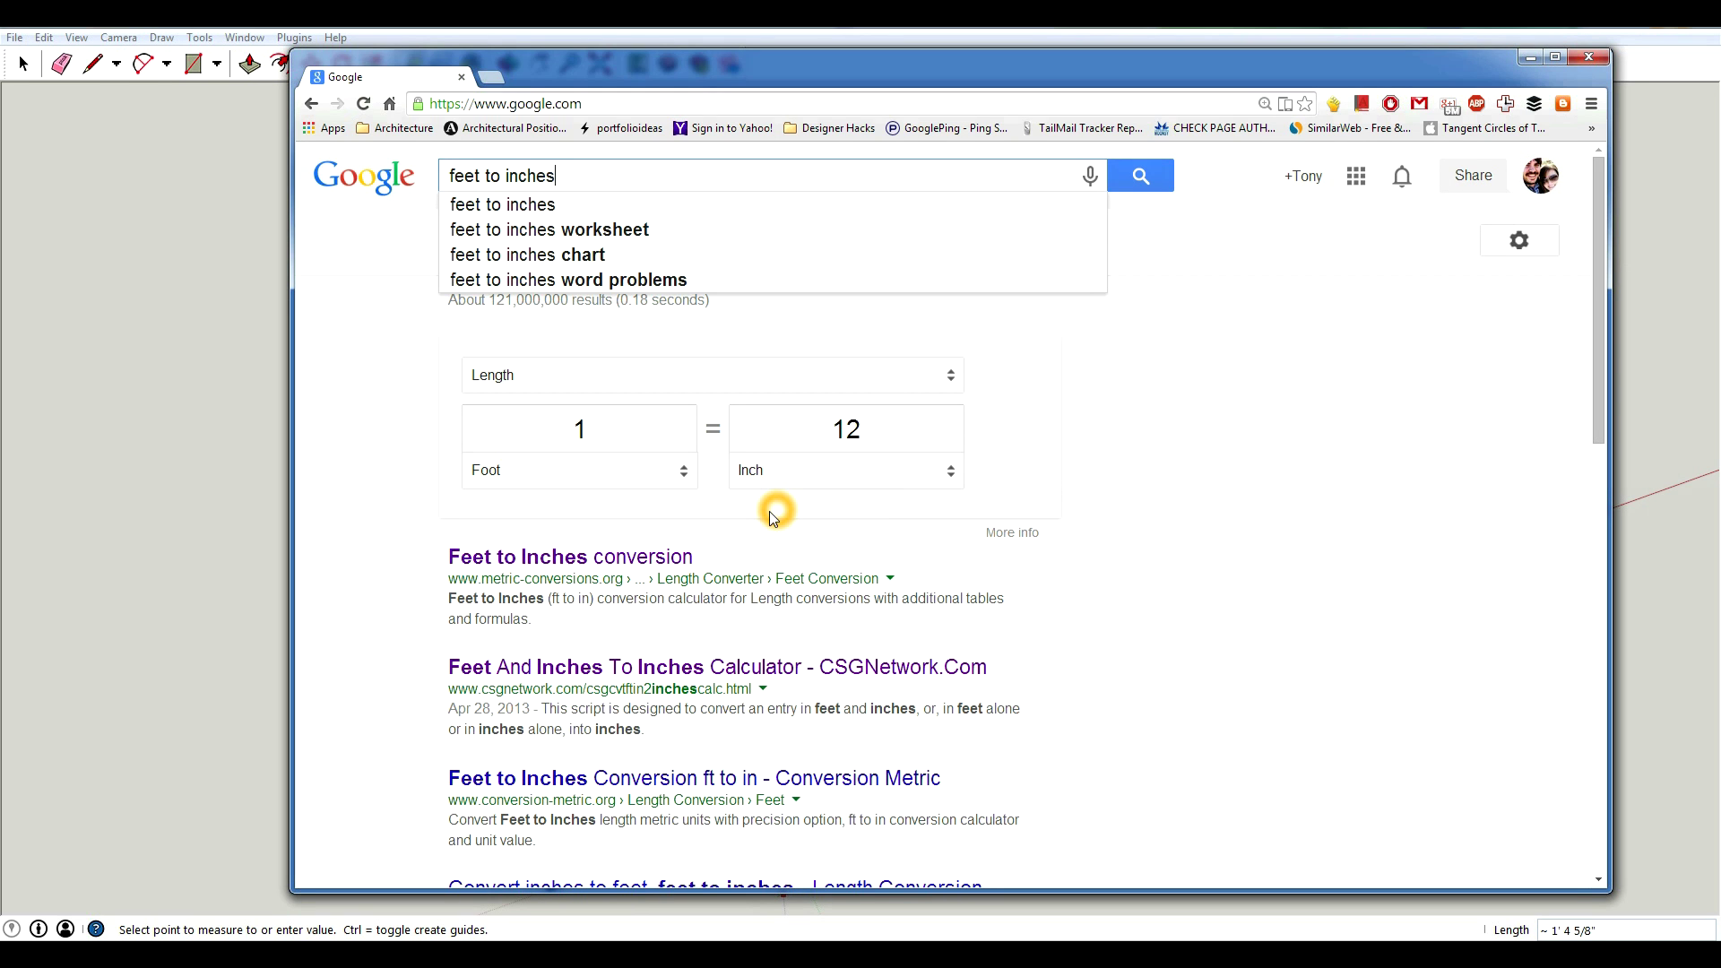
text( to inches)
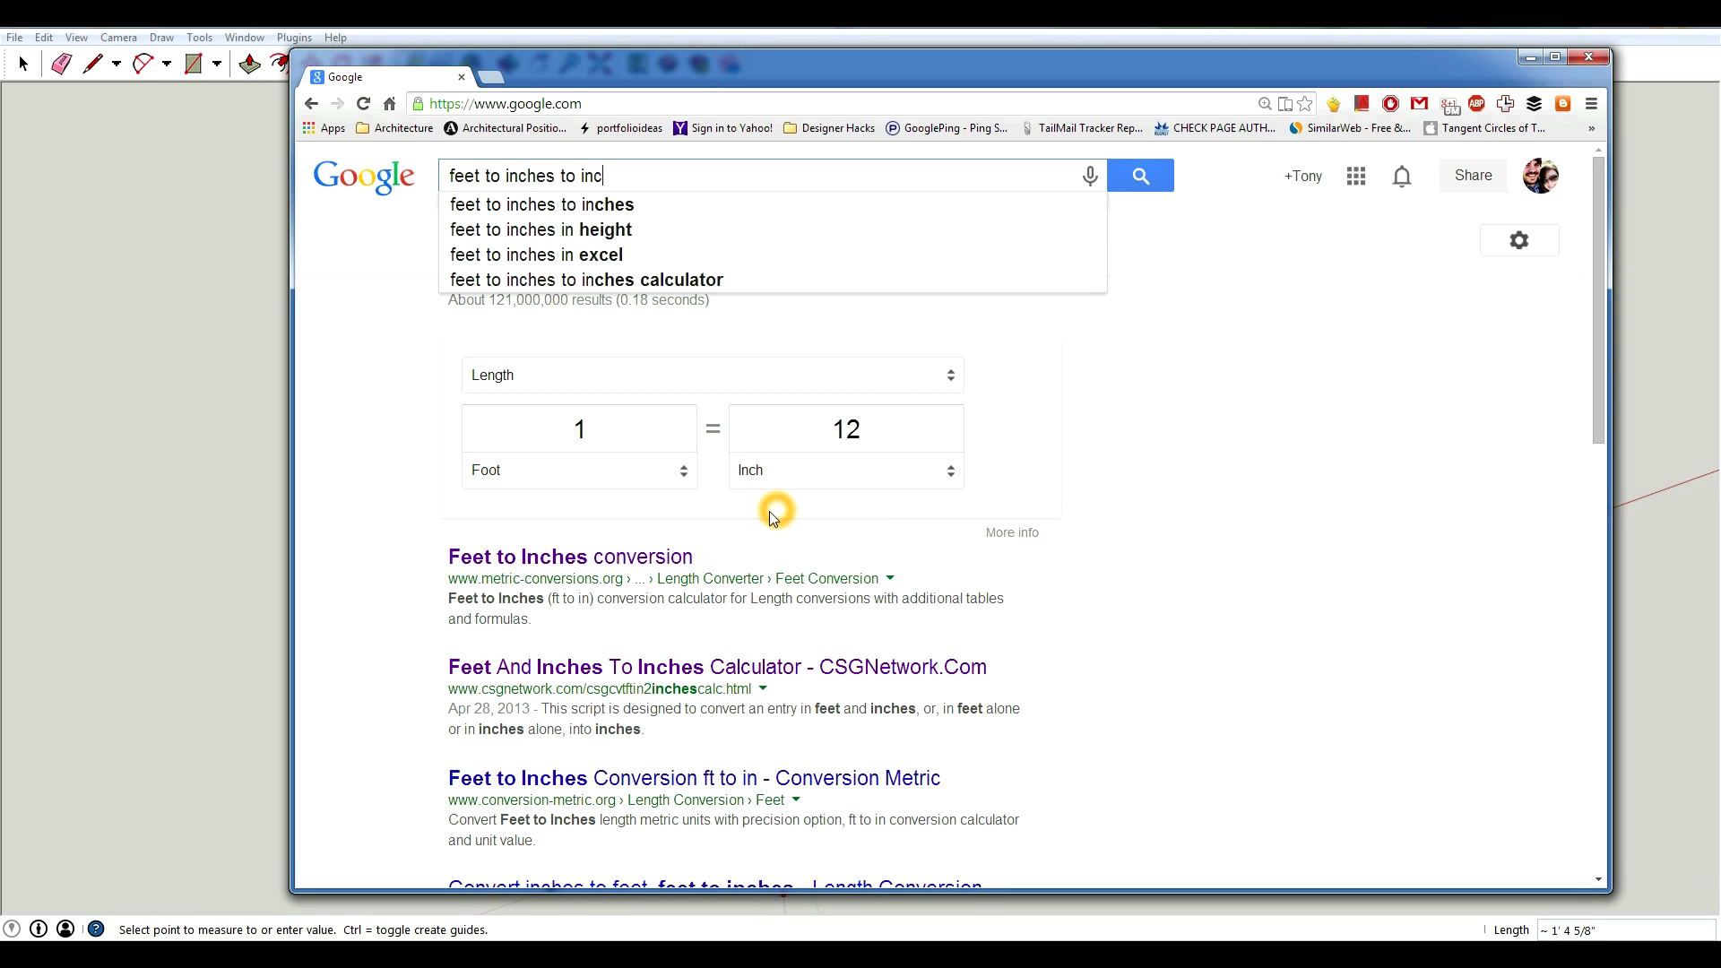
key(Return)
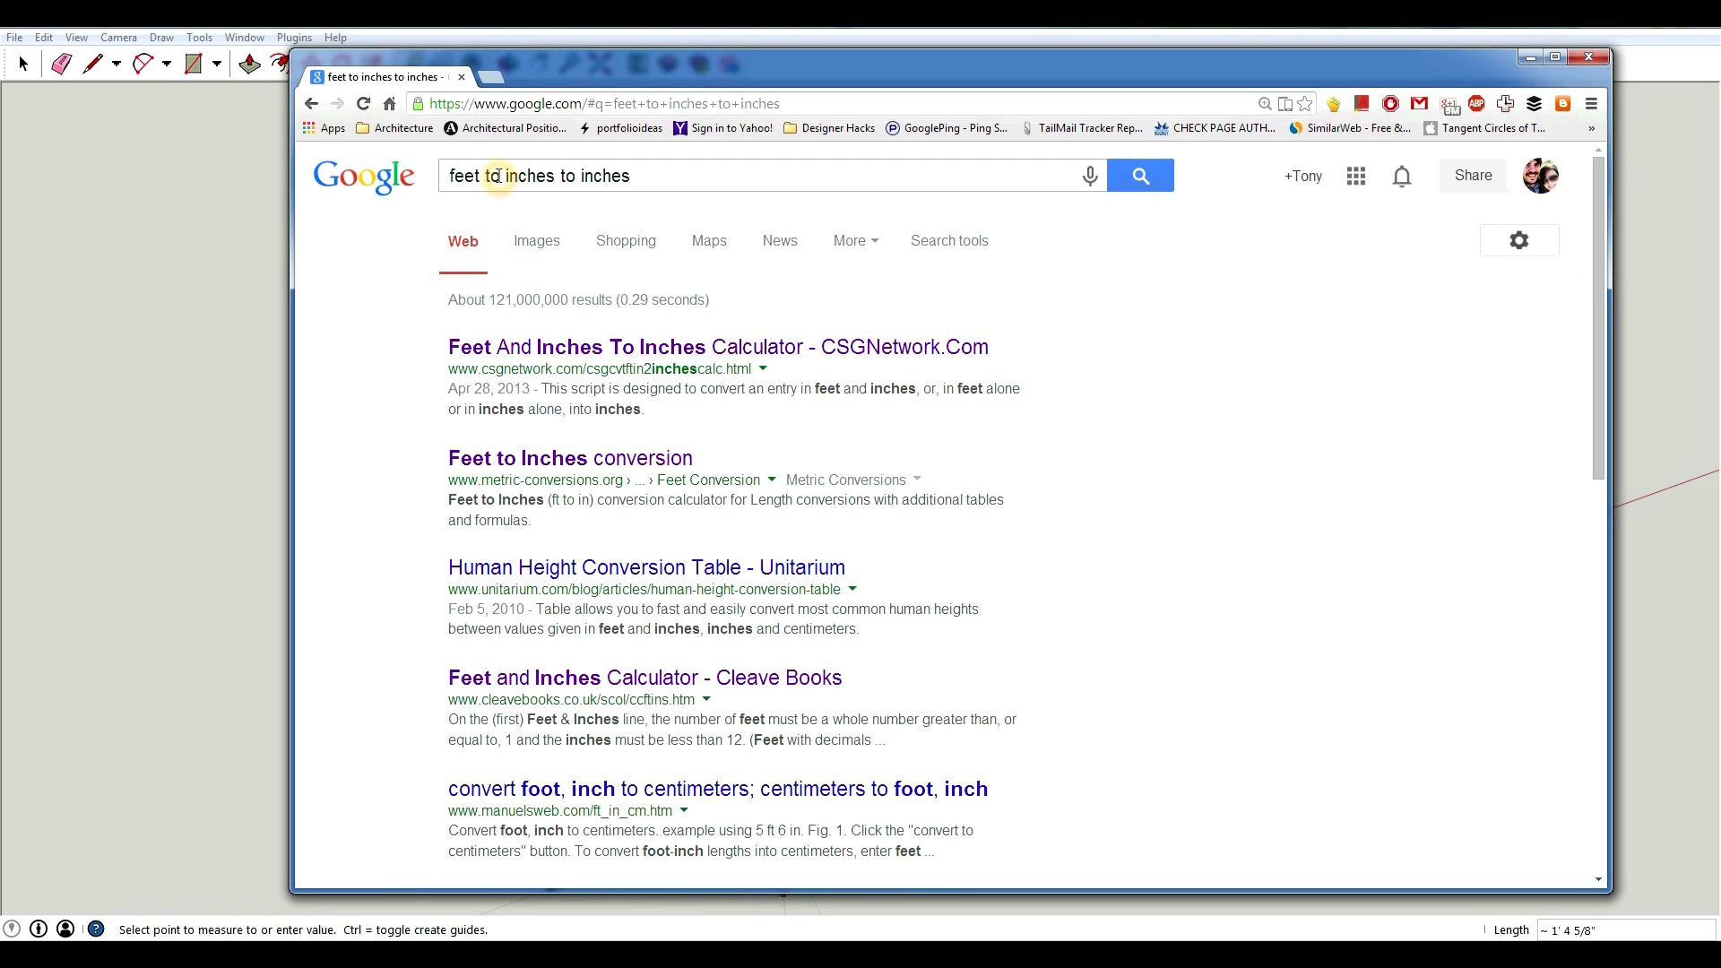
double_click(491, 175)
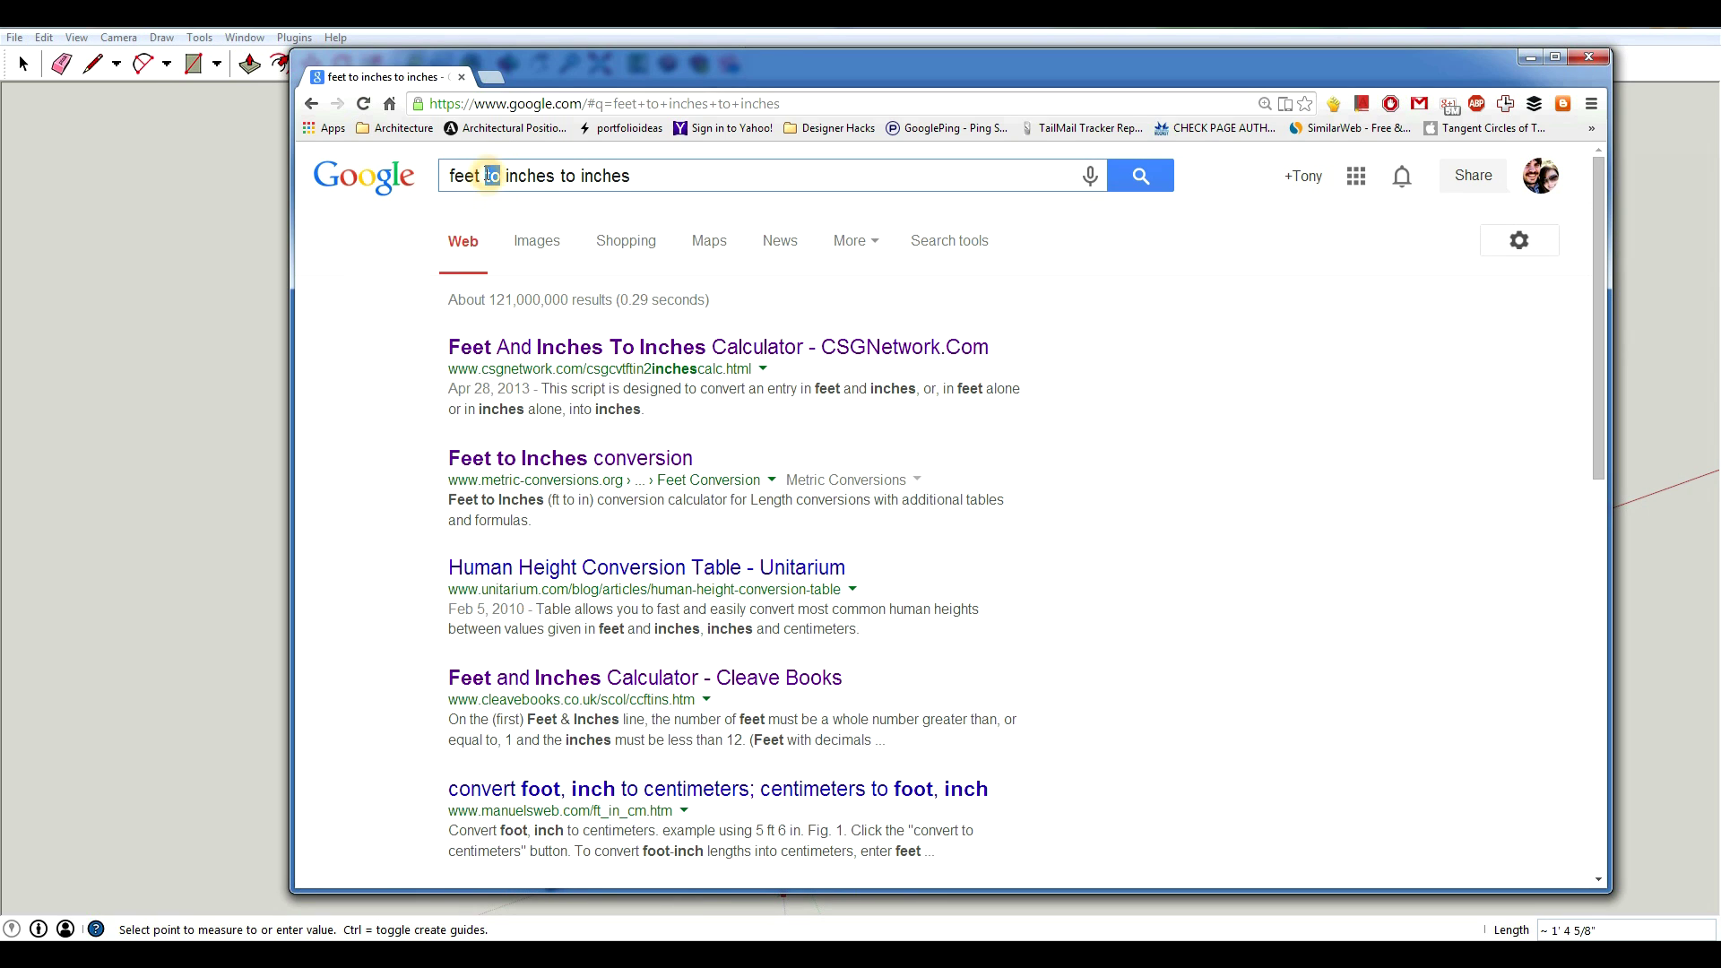
click(643, 347)
Step: Convert 1 foot 7.25 inches to total inches, giving 19.25
click(909, 538)
text(1)
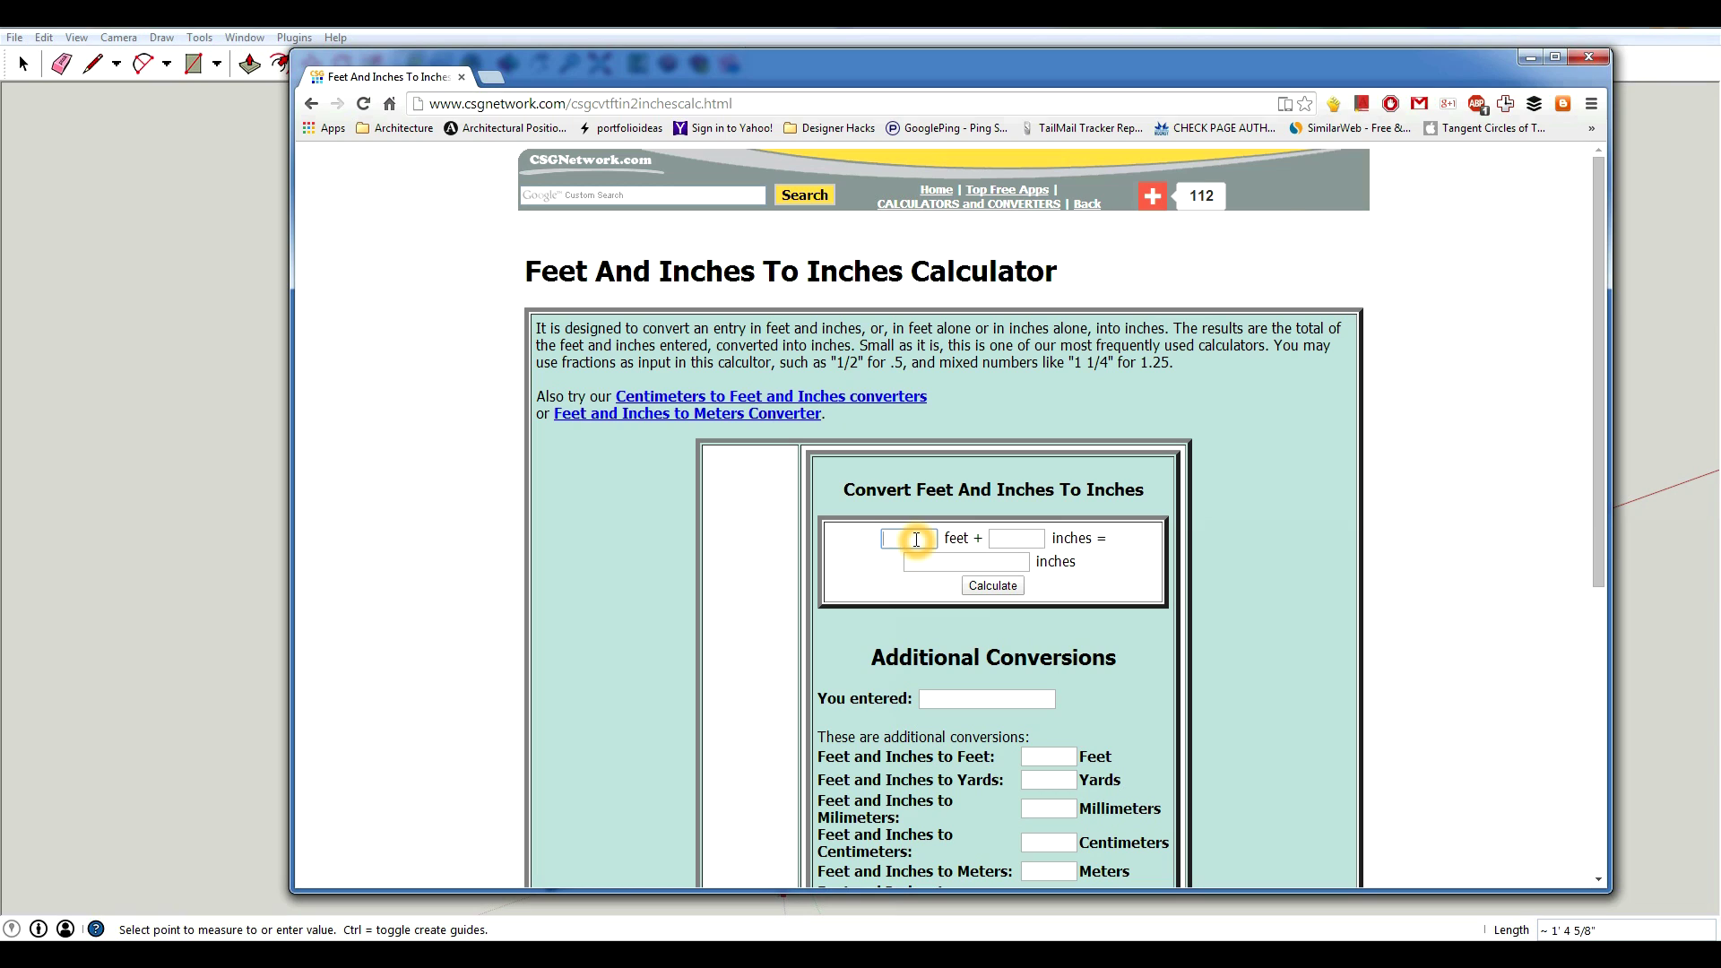
click(1013, 539)
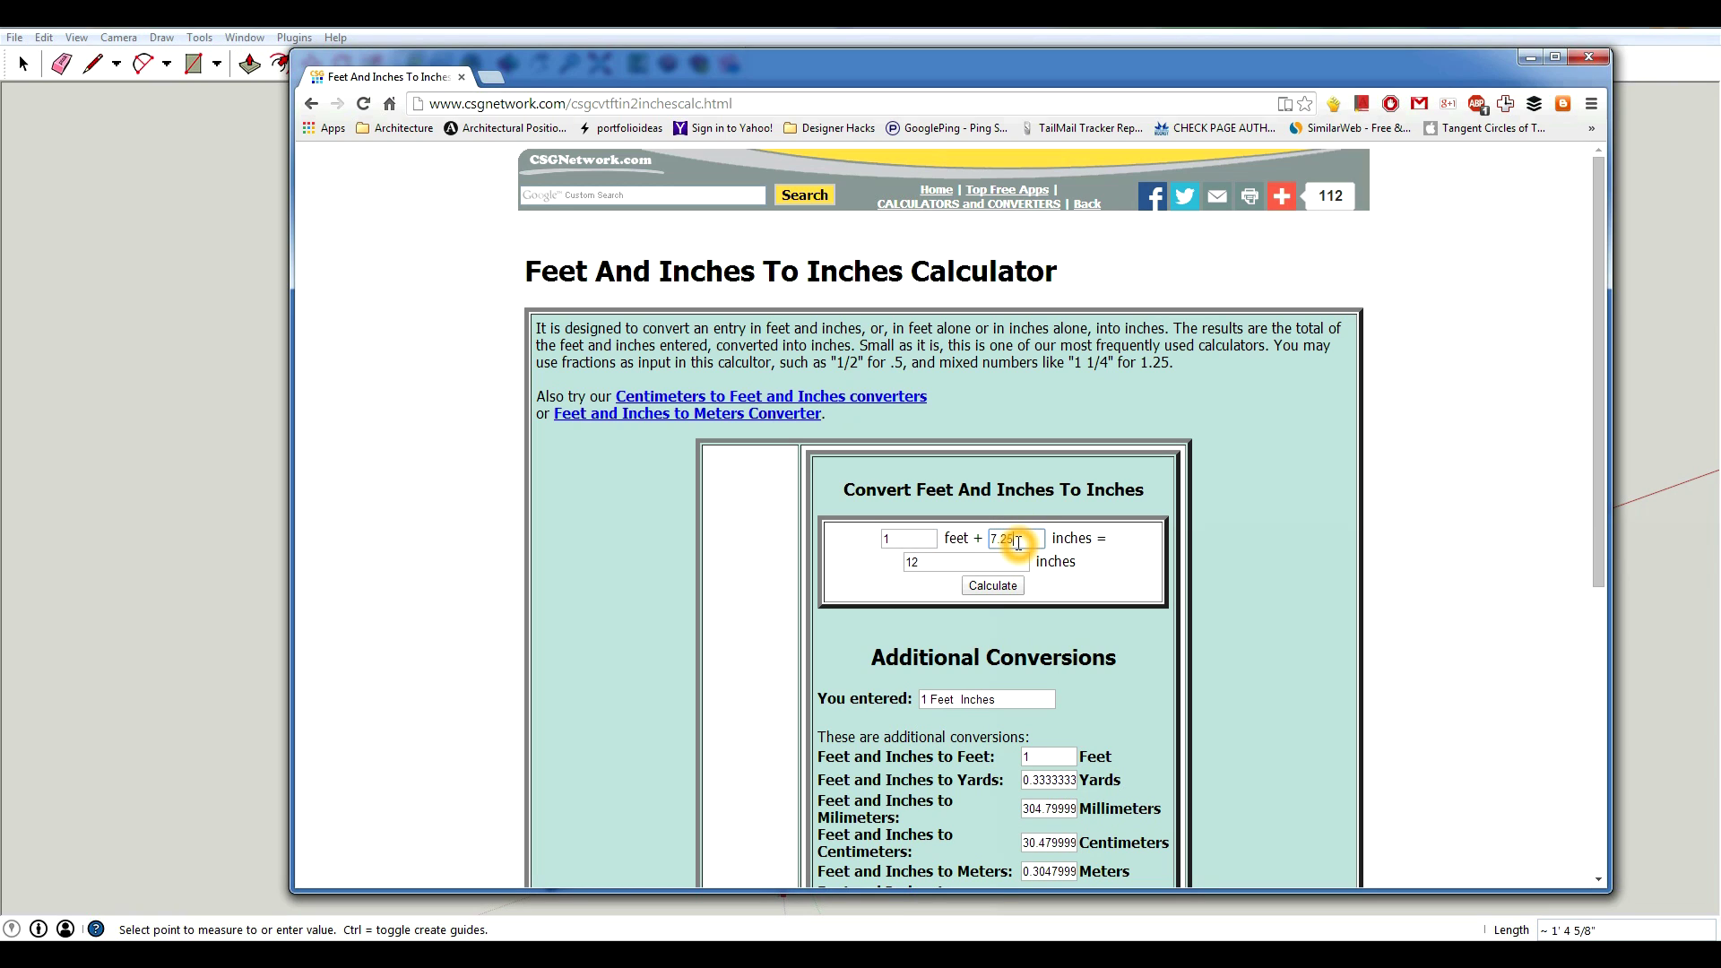
text(7.25)
click(1008, 588)
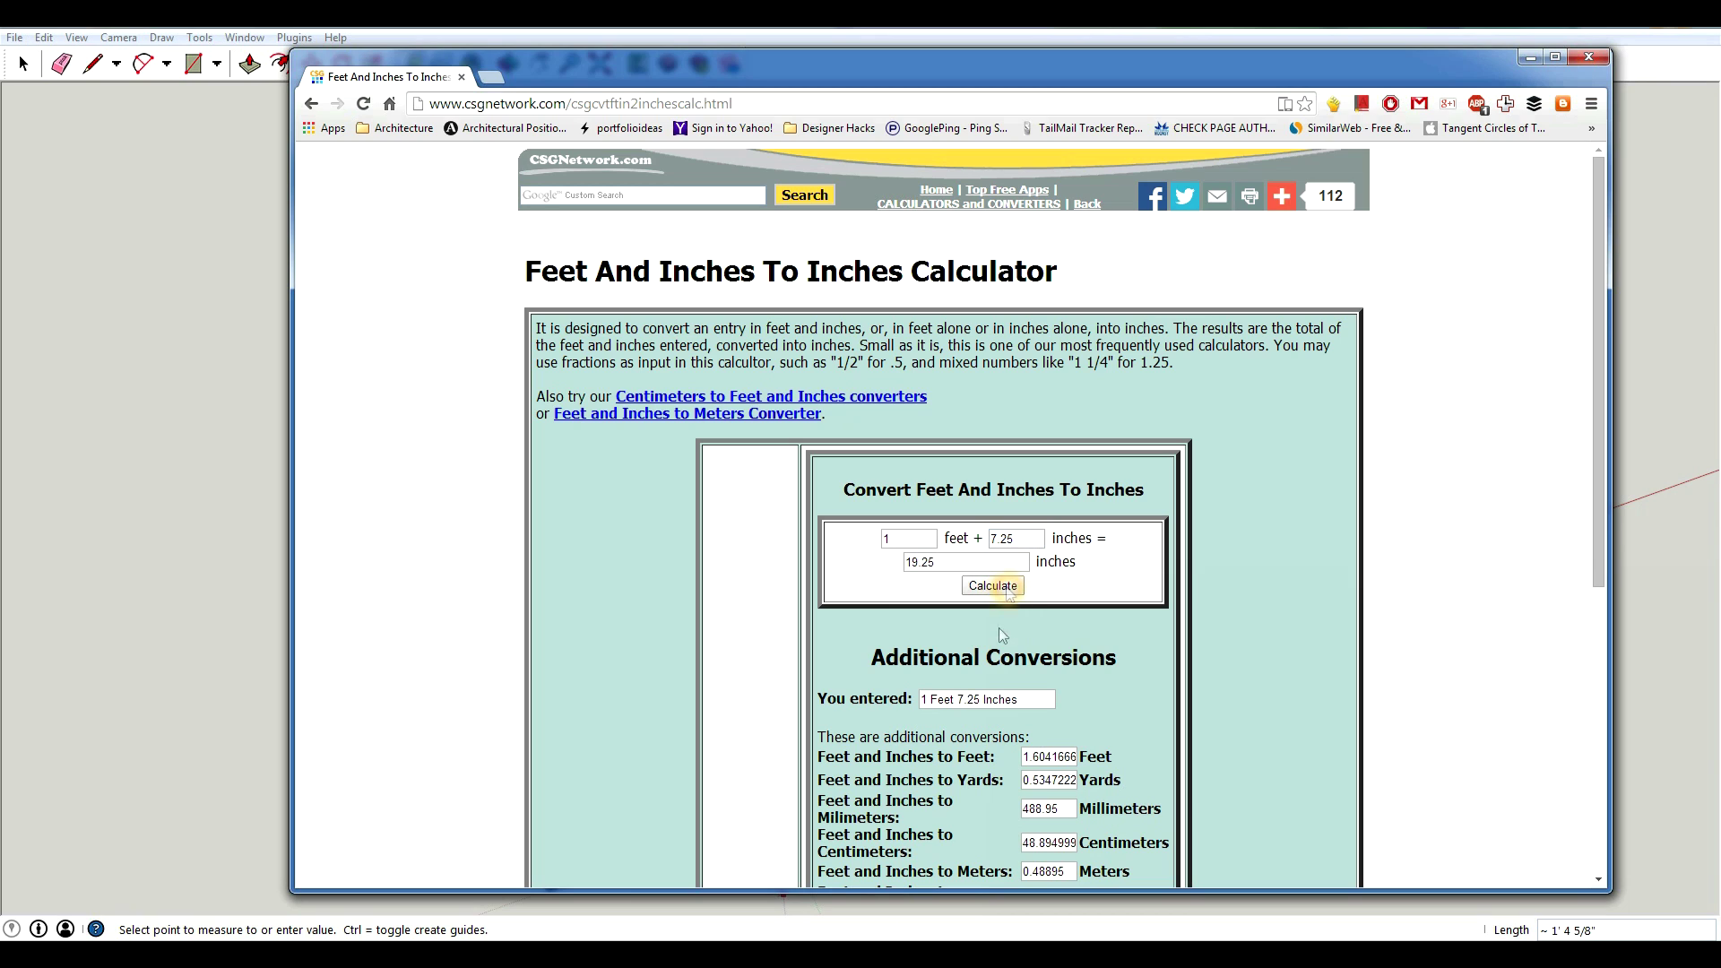
Step: Select the 19.25 inch result and the page's web address
drag(964, 565, 877, 569)
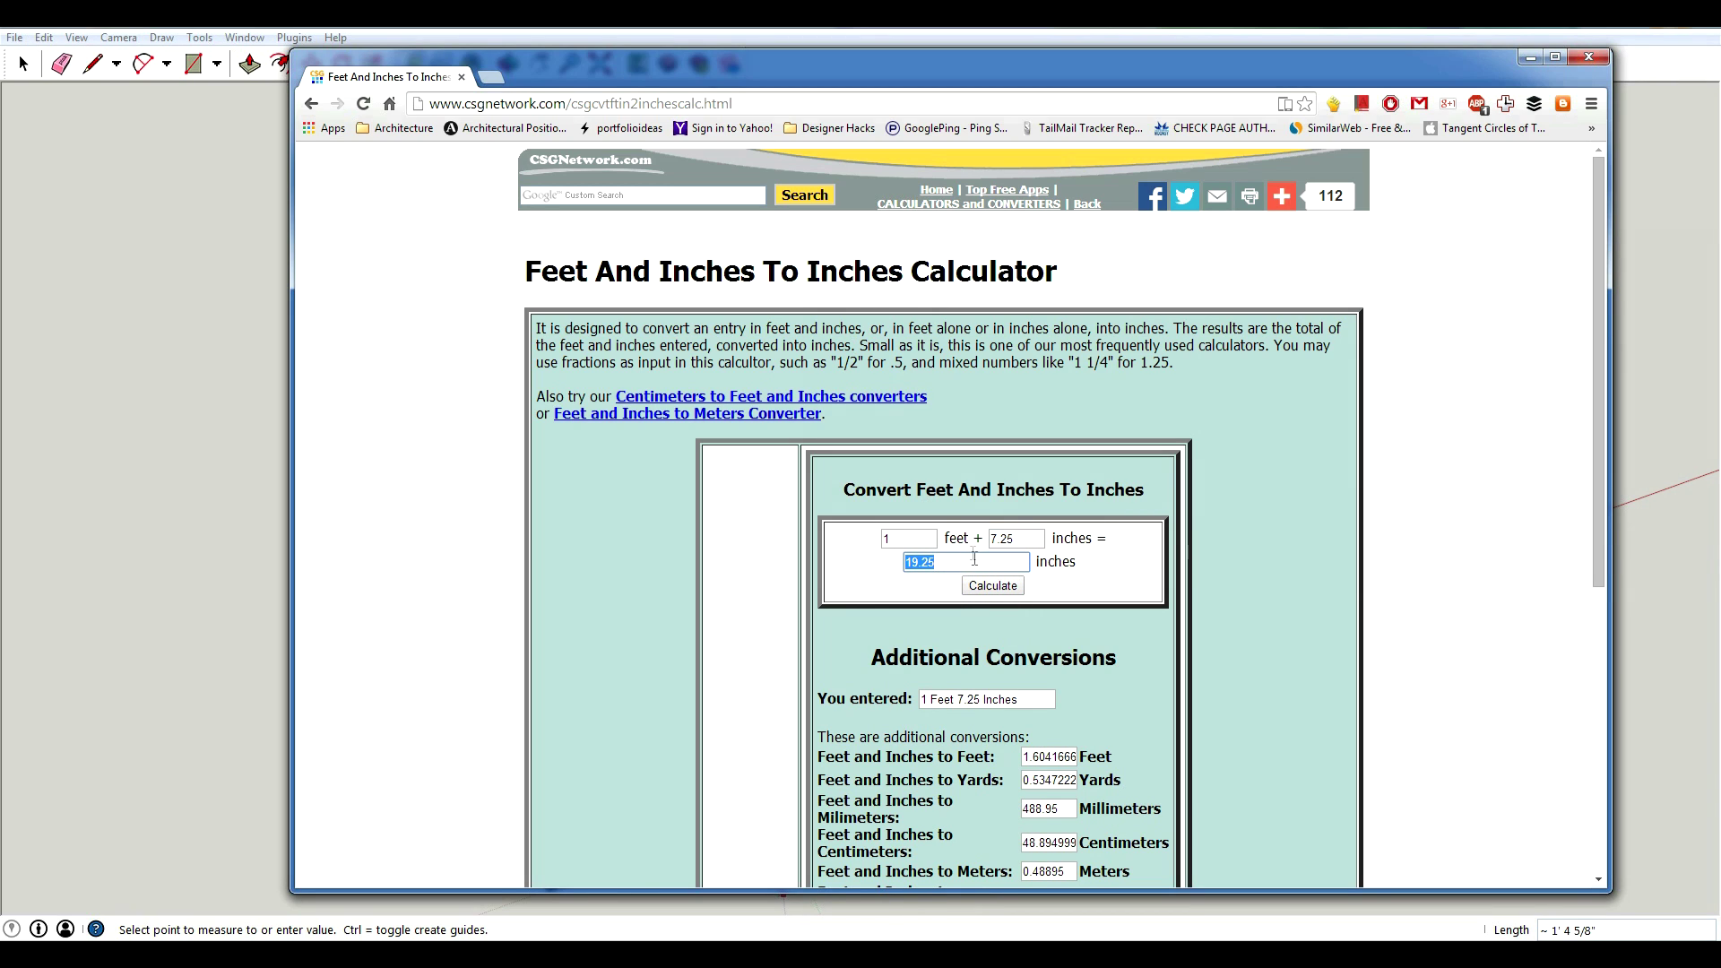
double_click(974, 559)
click(949, 563)
click(951, 559)
click(944, 565)
click(776, 104)
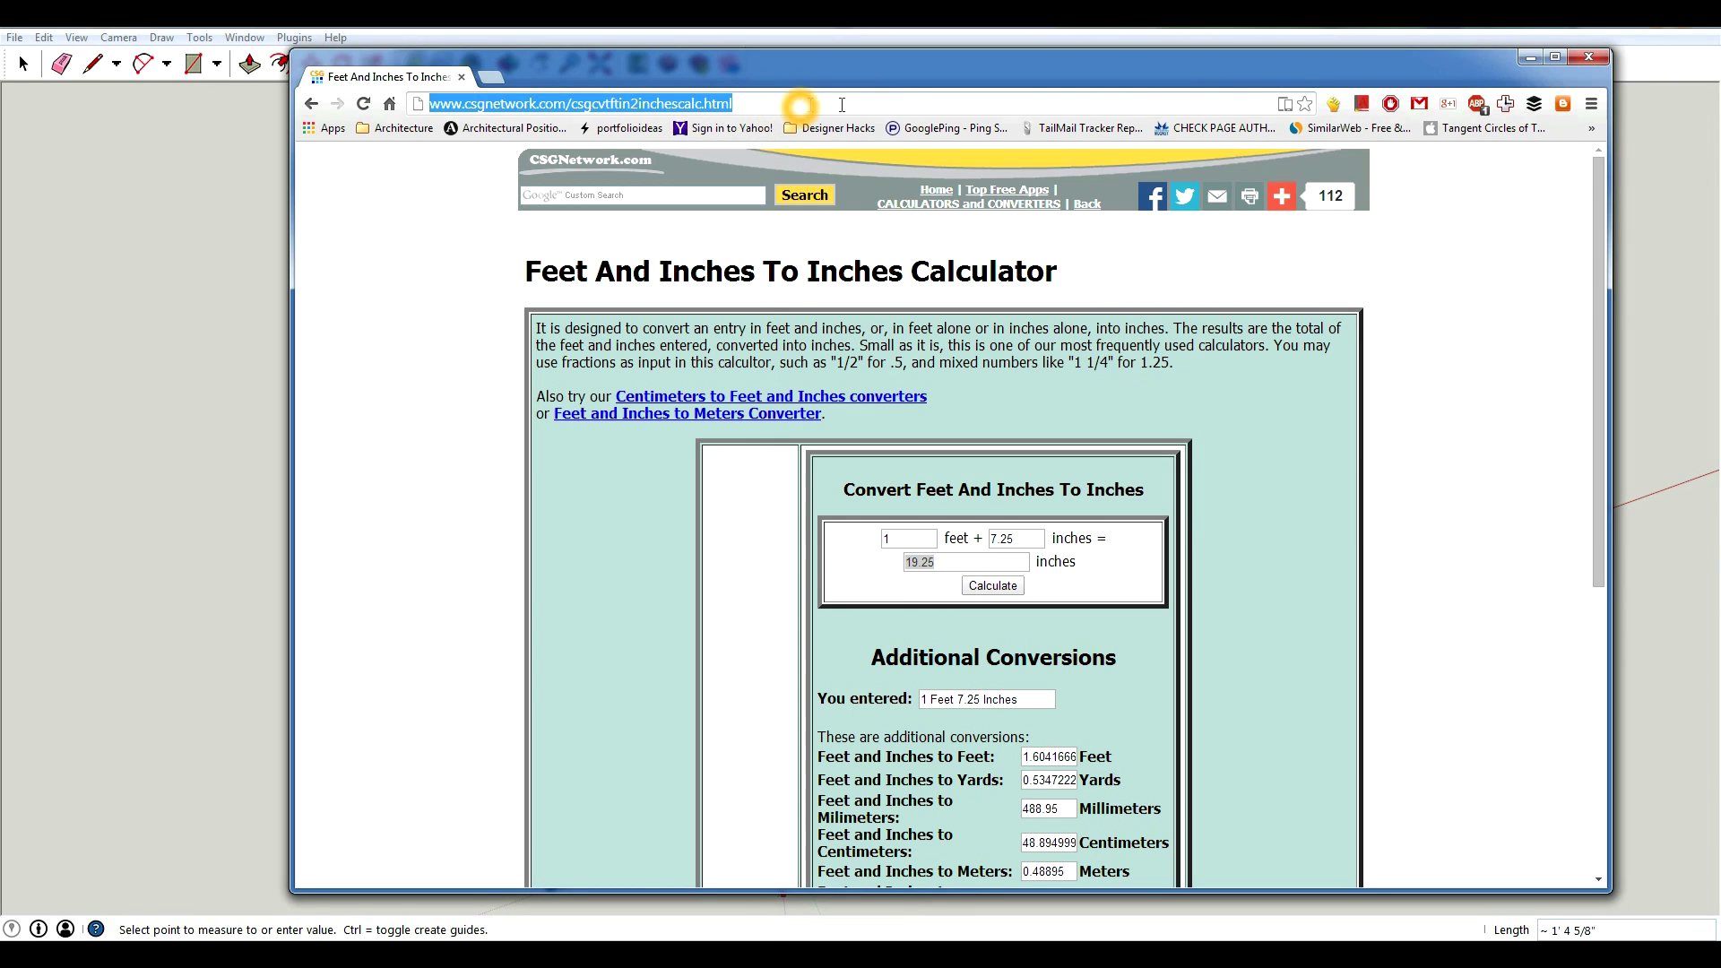
click(753, 104)
double_click(935, 562)
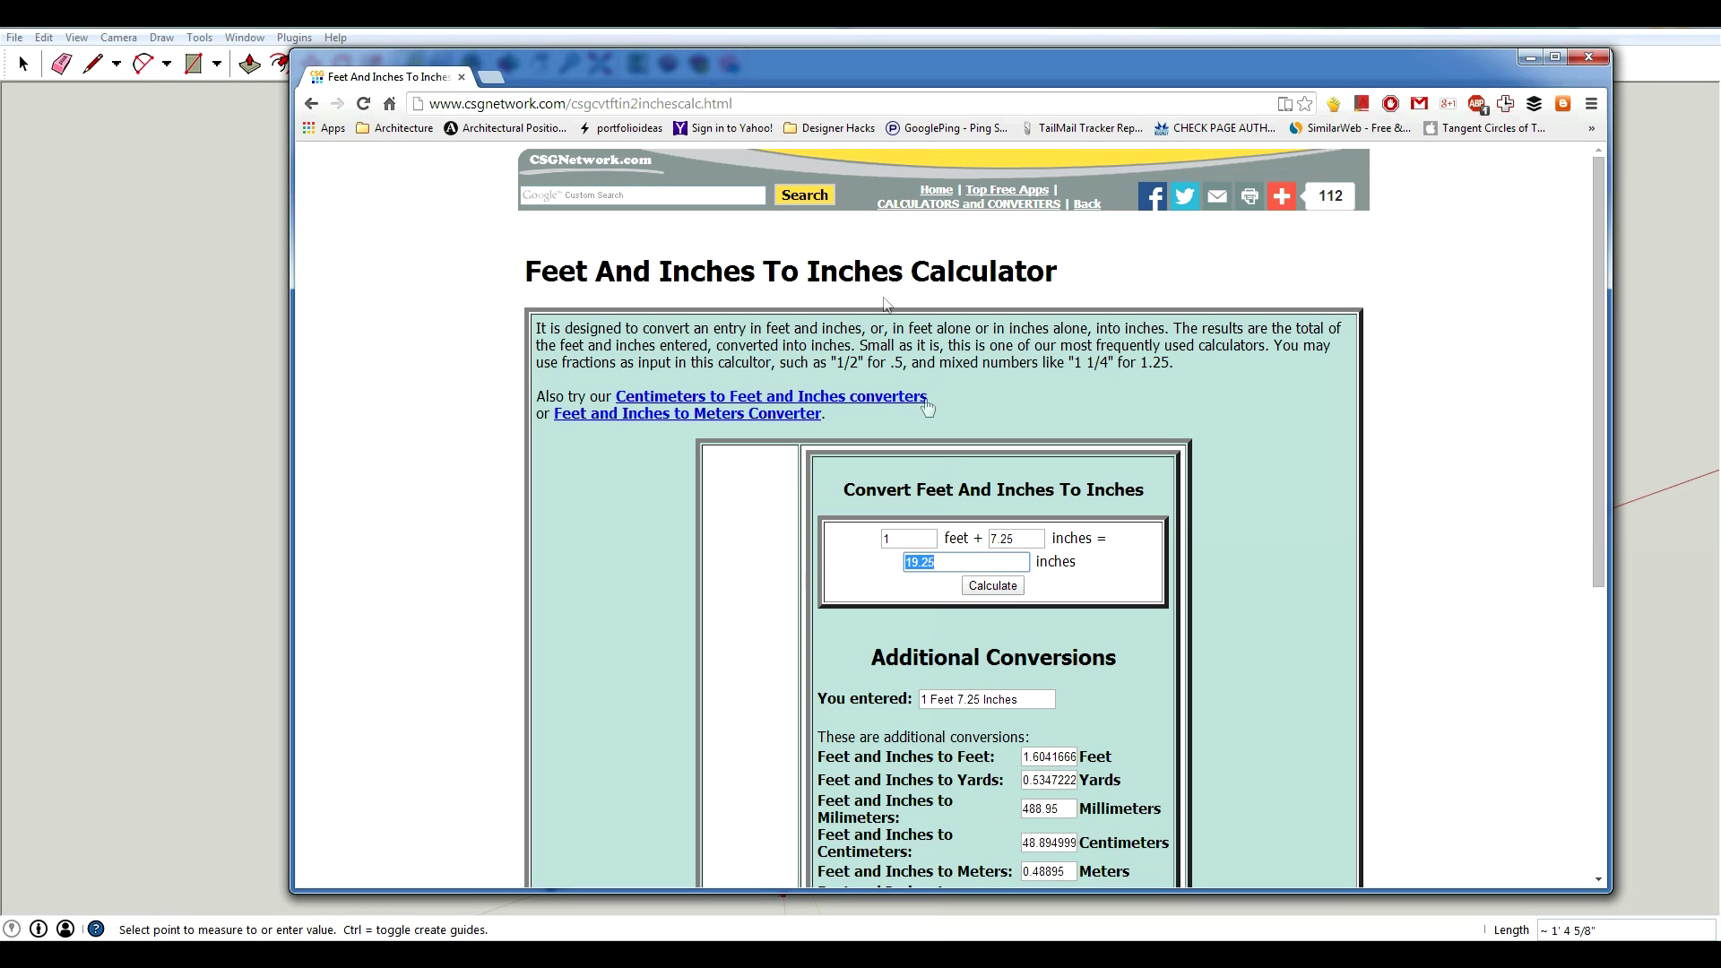
click(539, 102)
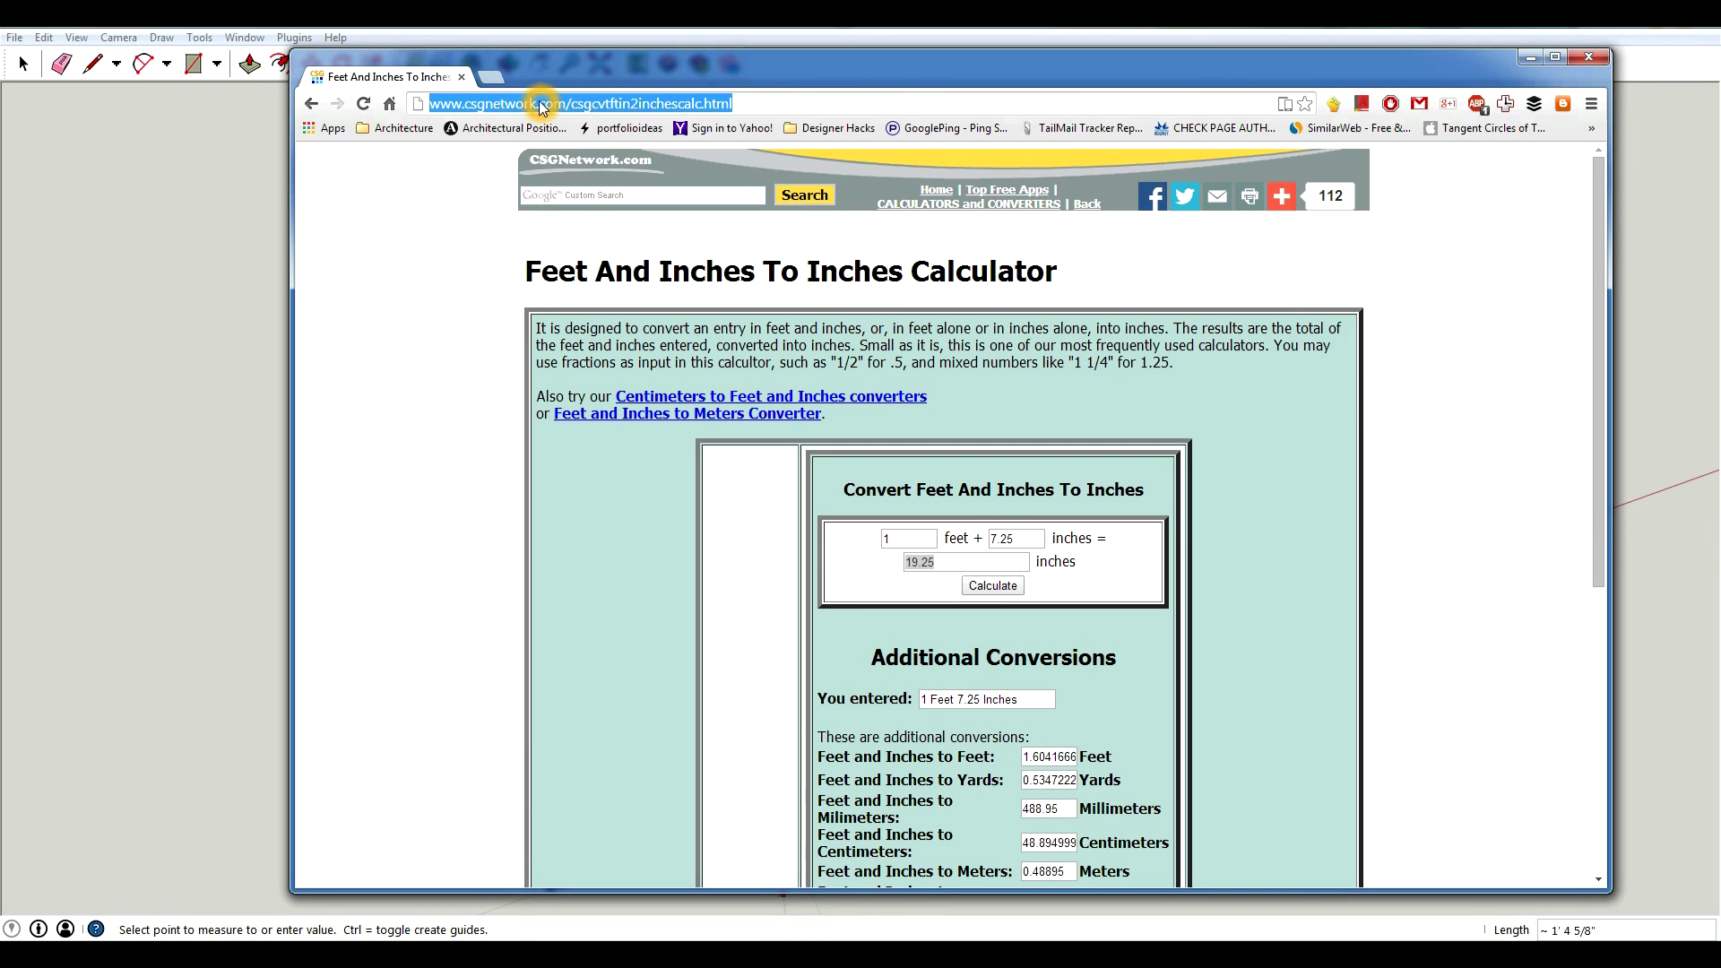
Step: Go to Google and calculate 5/19.25 in the search box
text(googl)
key(Return)
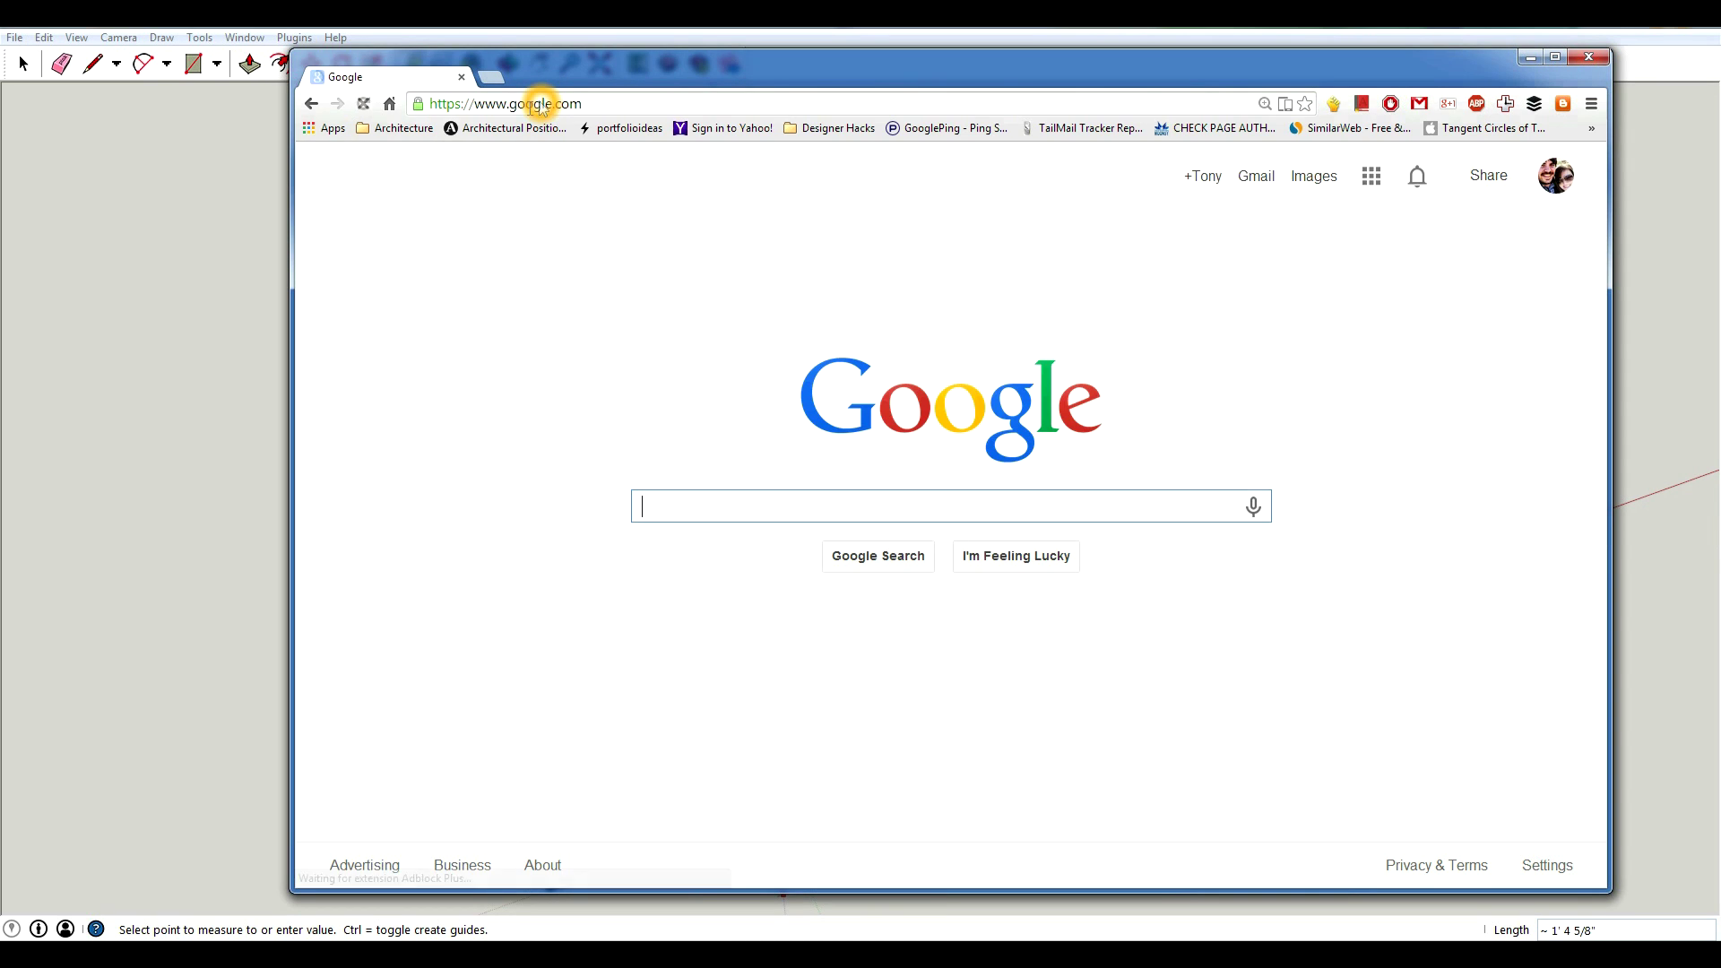
click(708, 508)
click(710, 508)
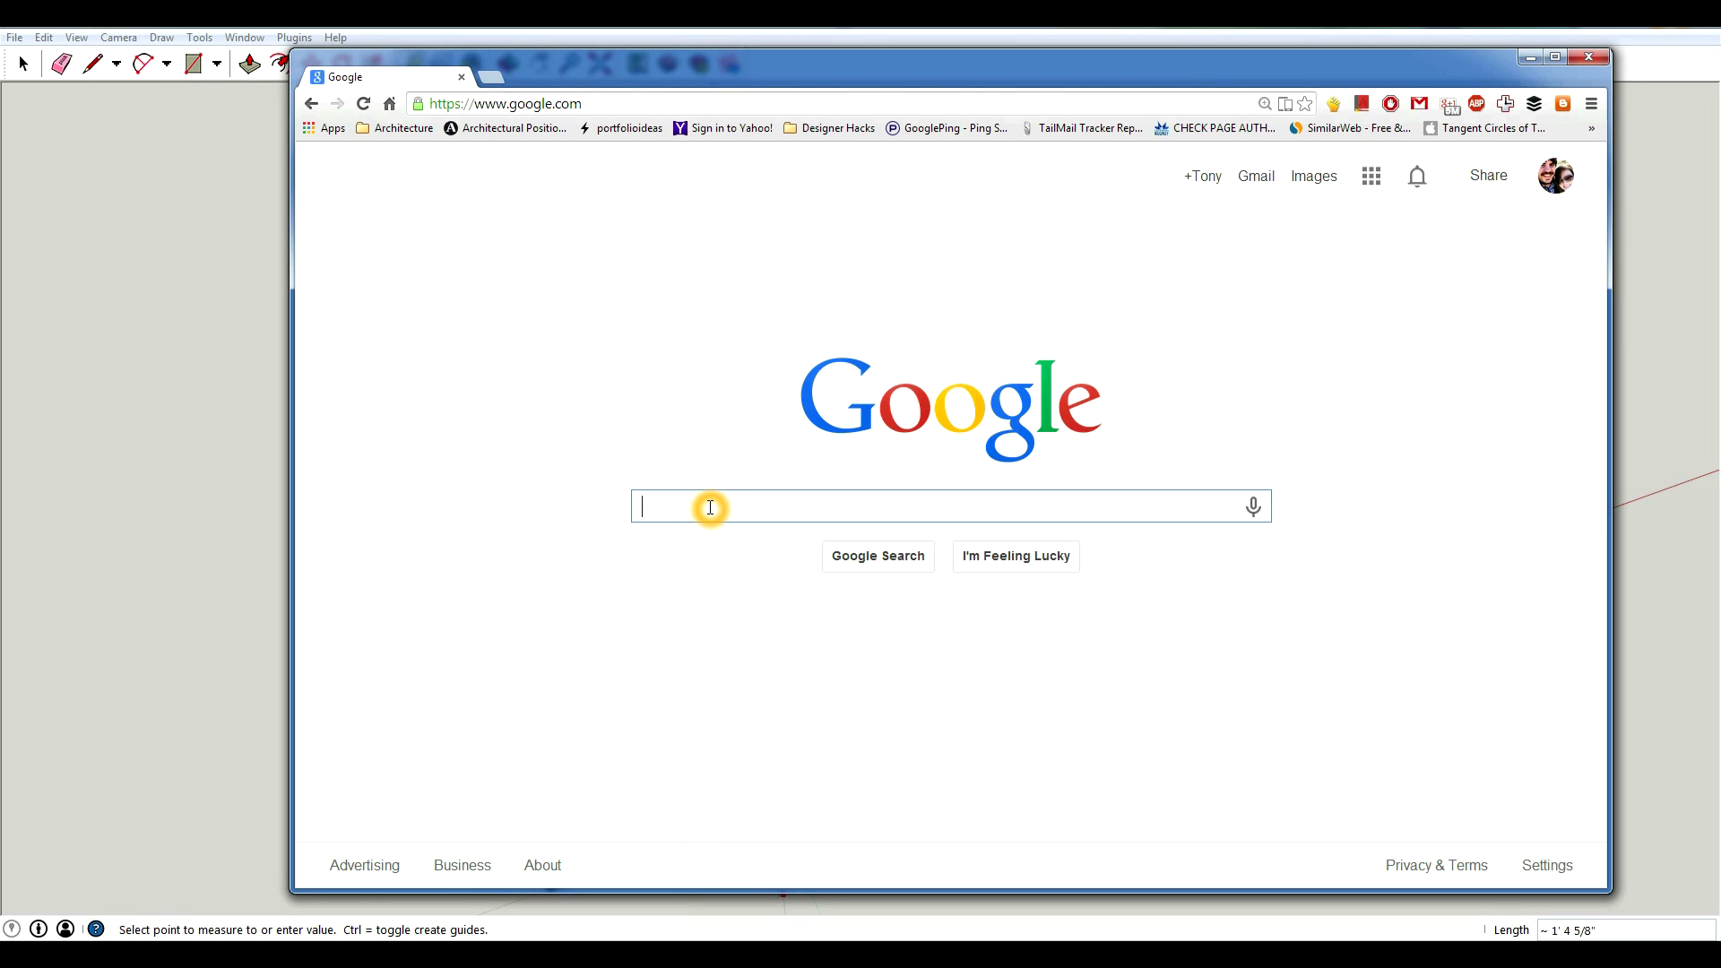
text(5)
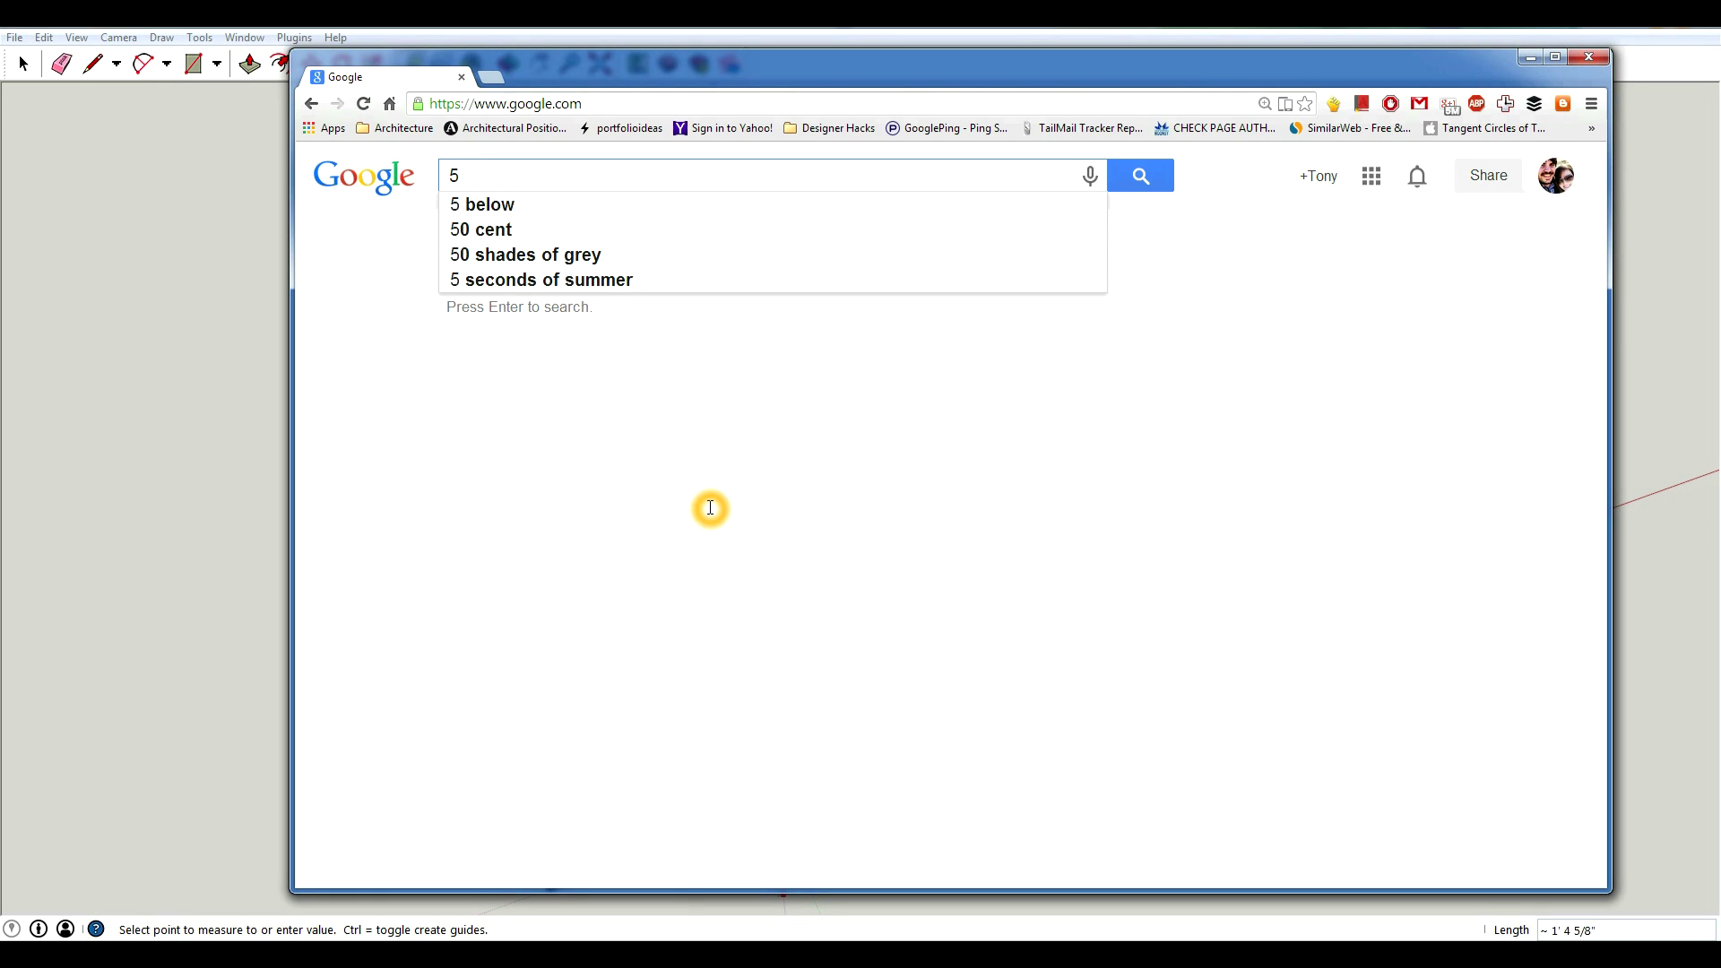
text(/19.25)
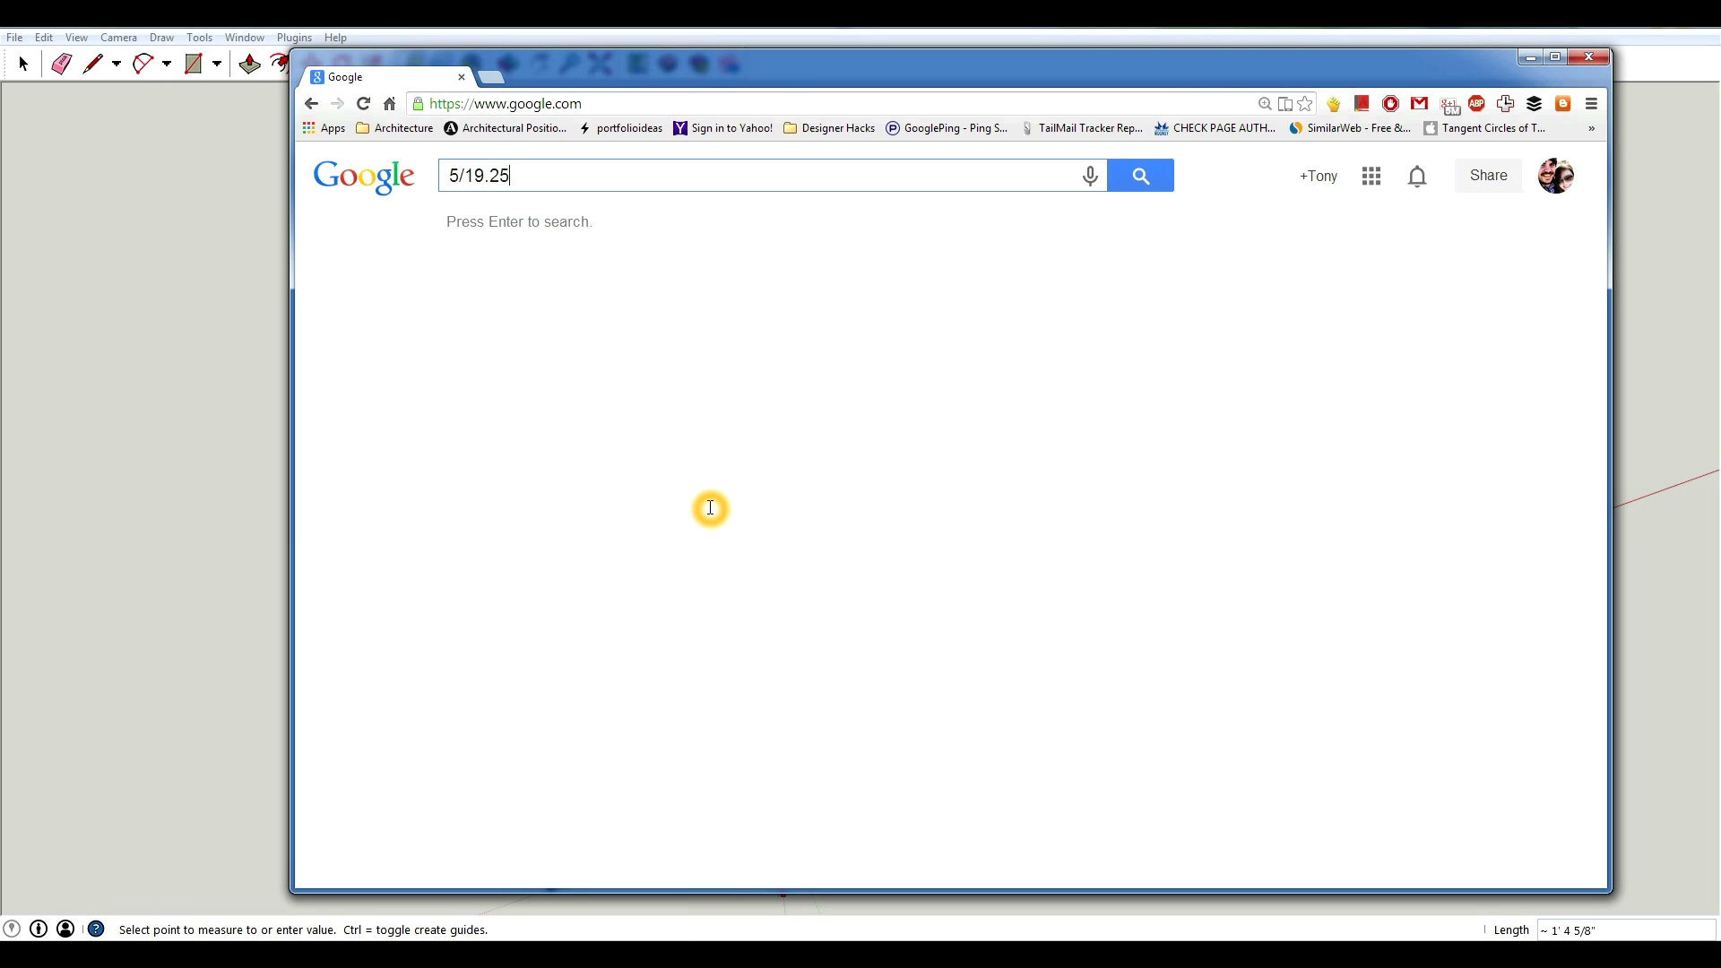
click(1145, 175)
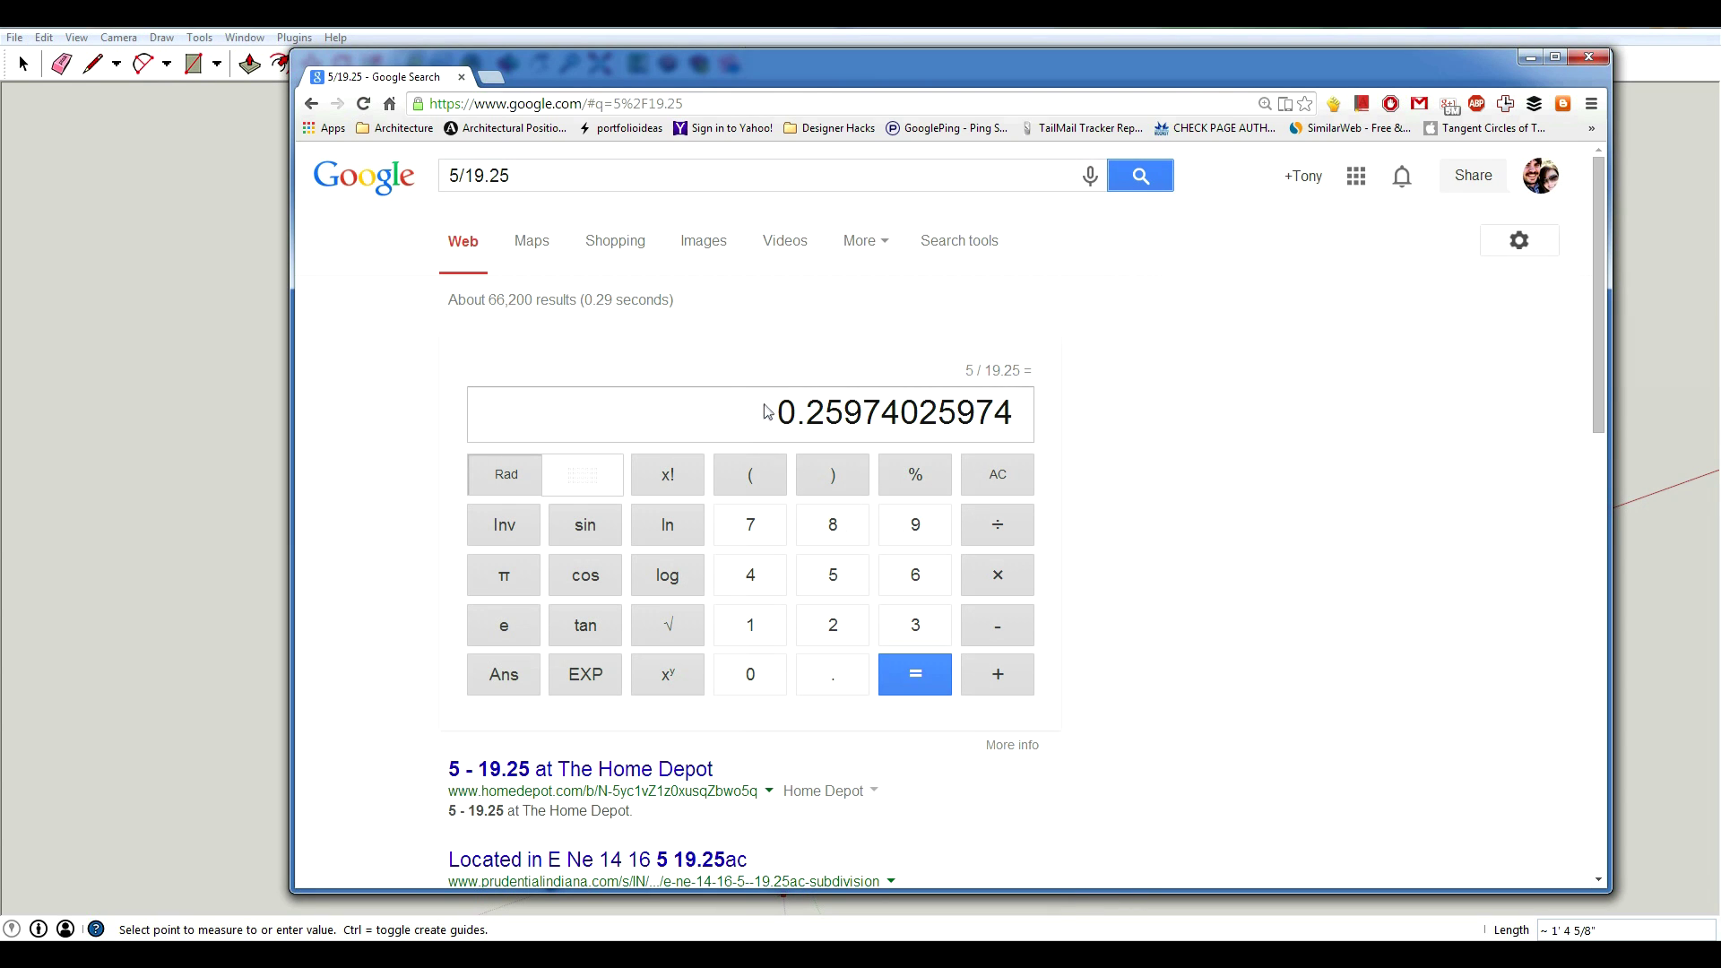
Step: Select the 0.25974025974 result and the 5 and 19.25 in the query
click(457, 176)
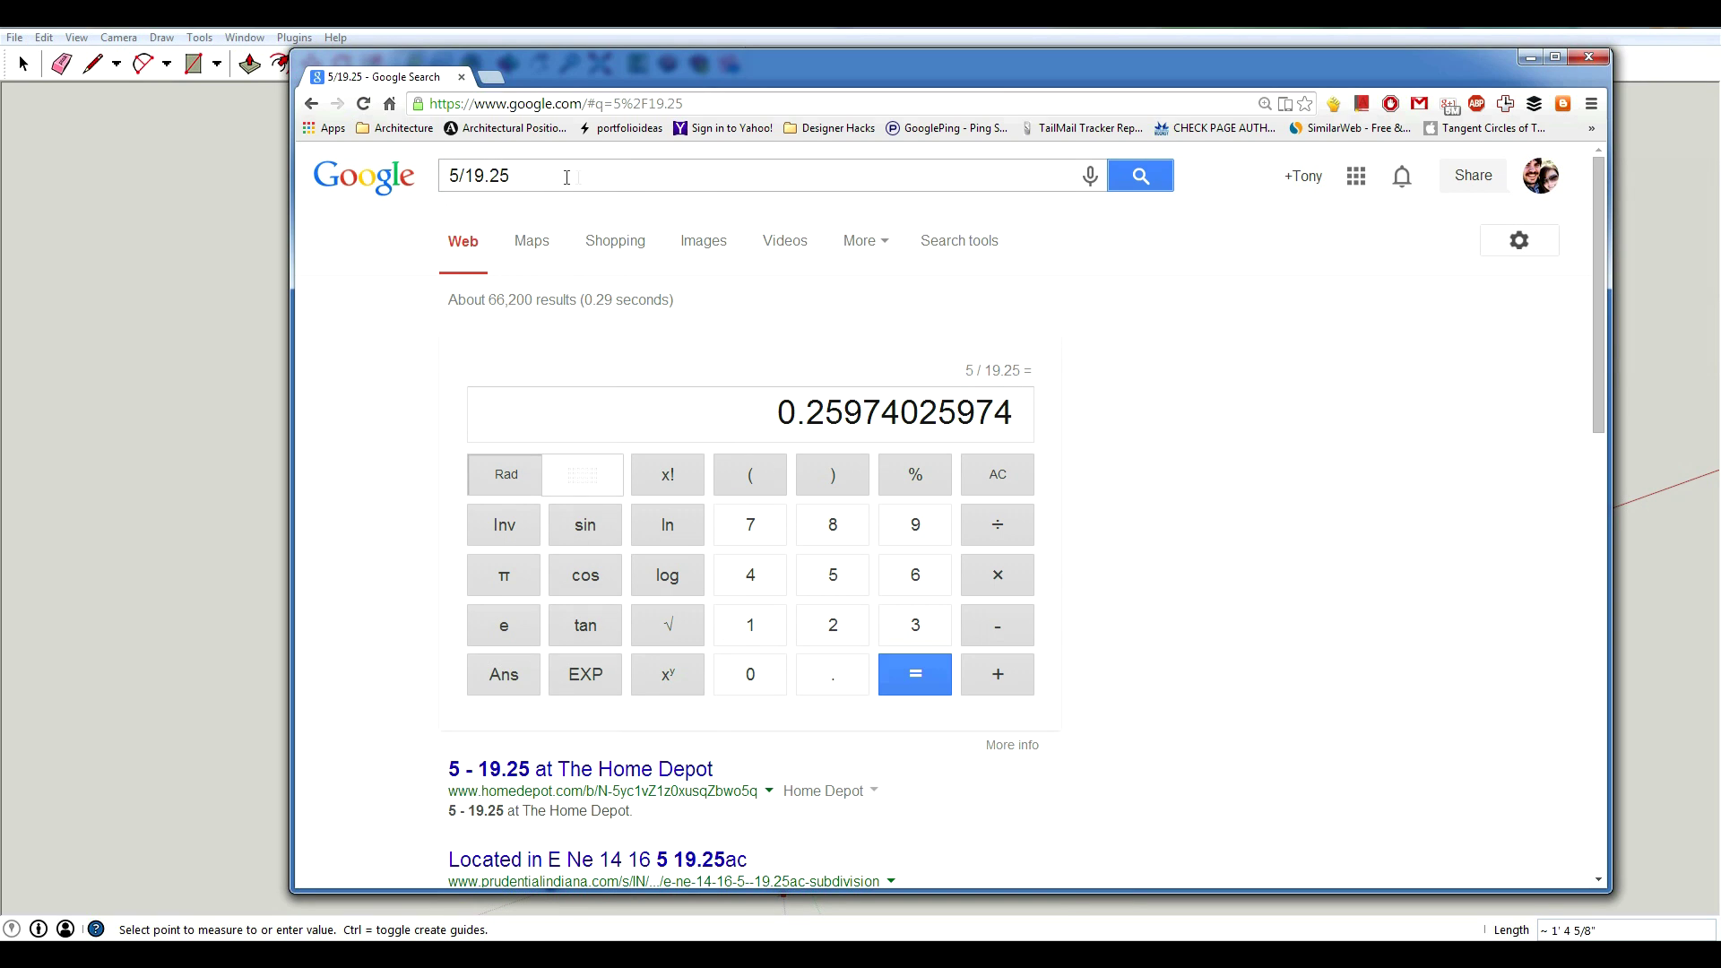
mouse_move(461, 175)
mouse_down()
mouse_move(435, 174)
mouse_move(529, 173)
mouse_move(466, 176)
mouse_up()
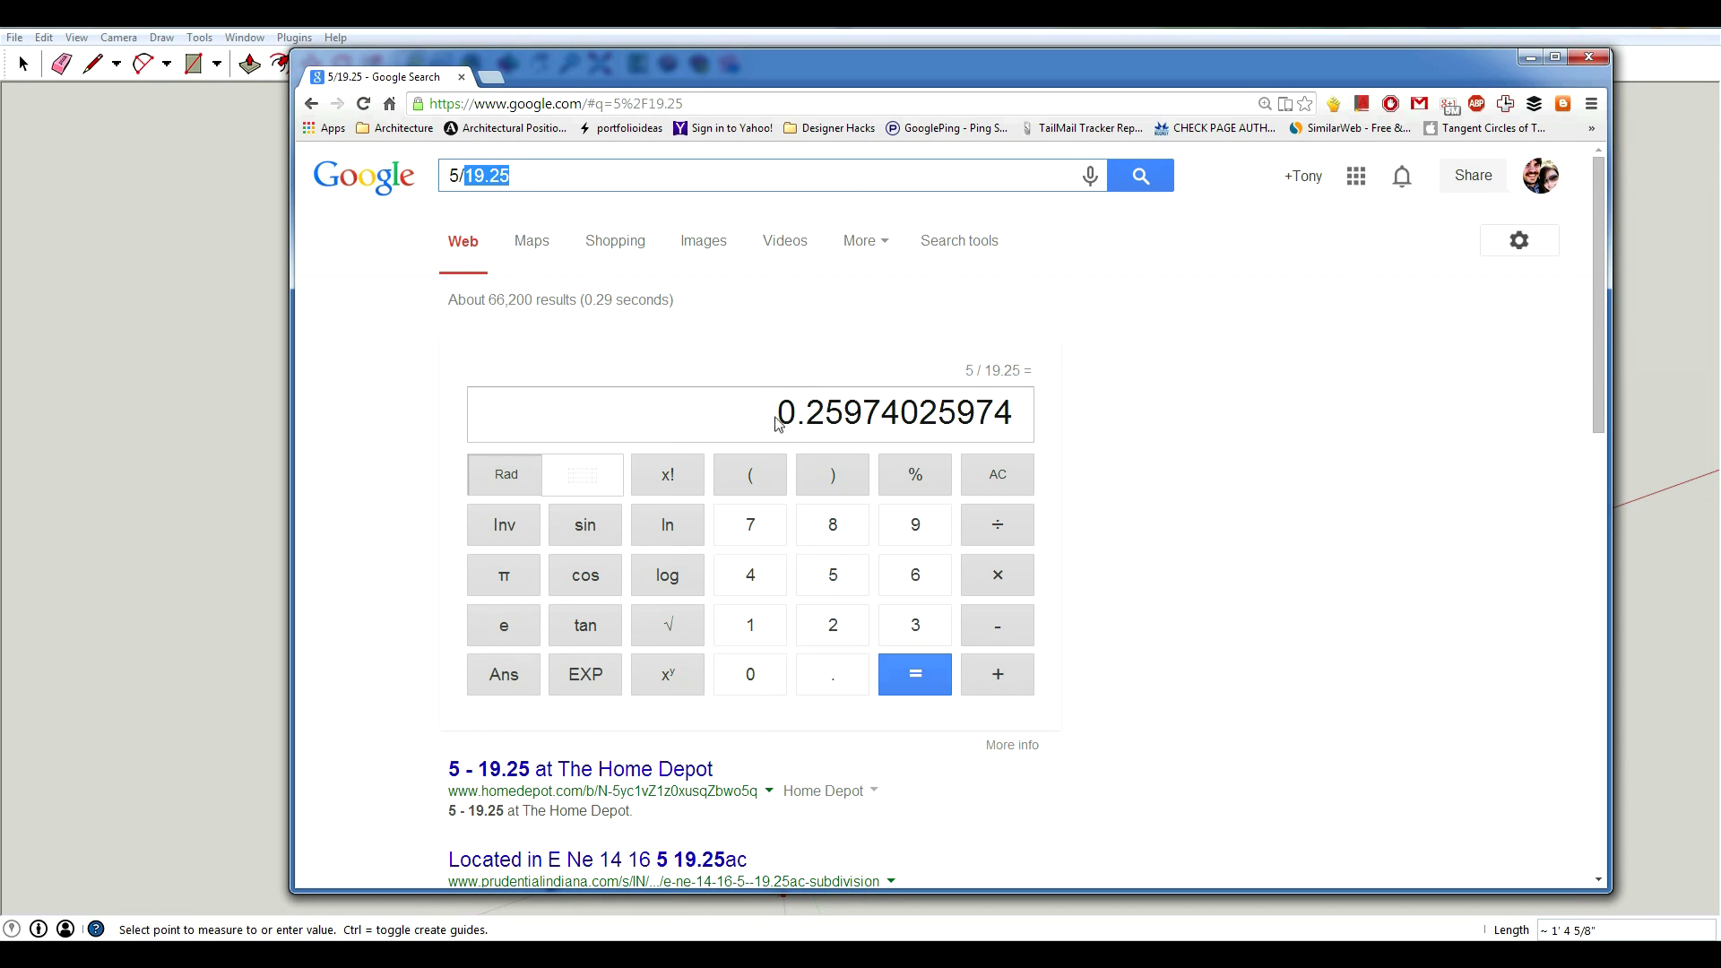
drag(778, 423, 971, 414)
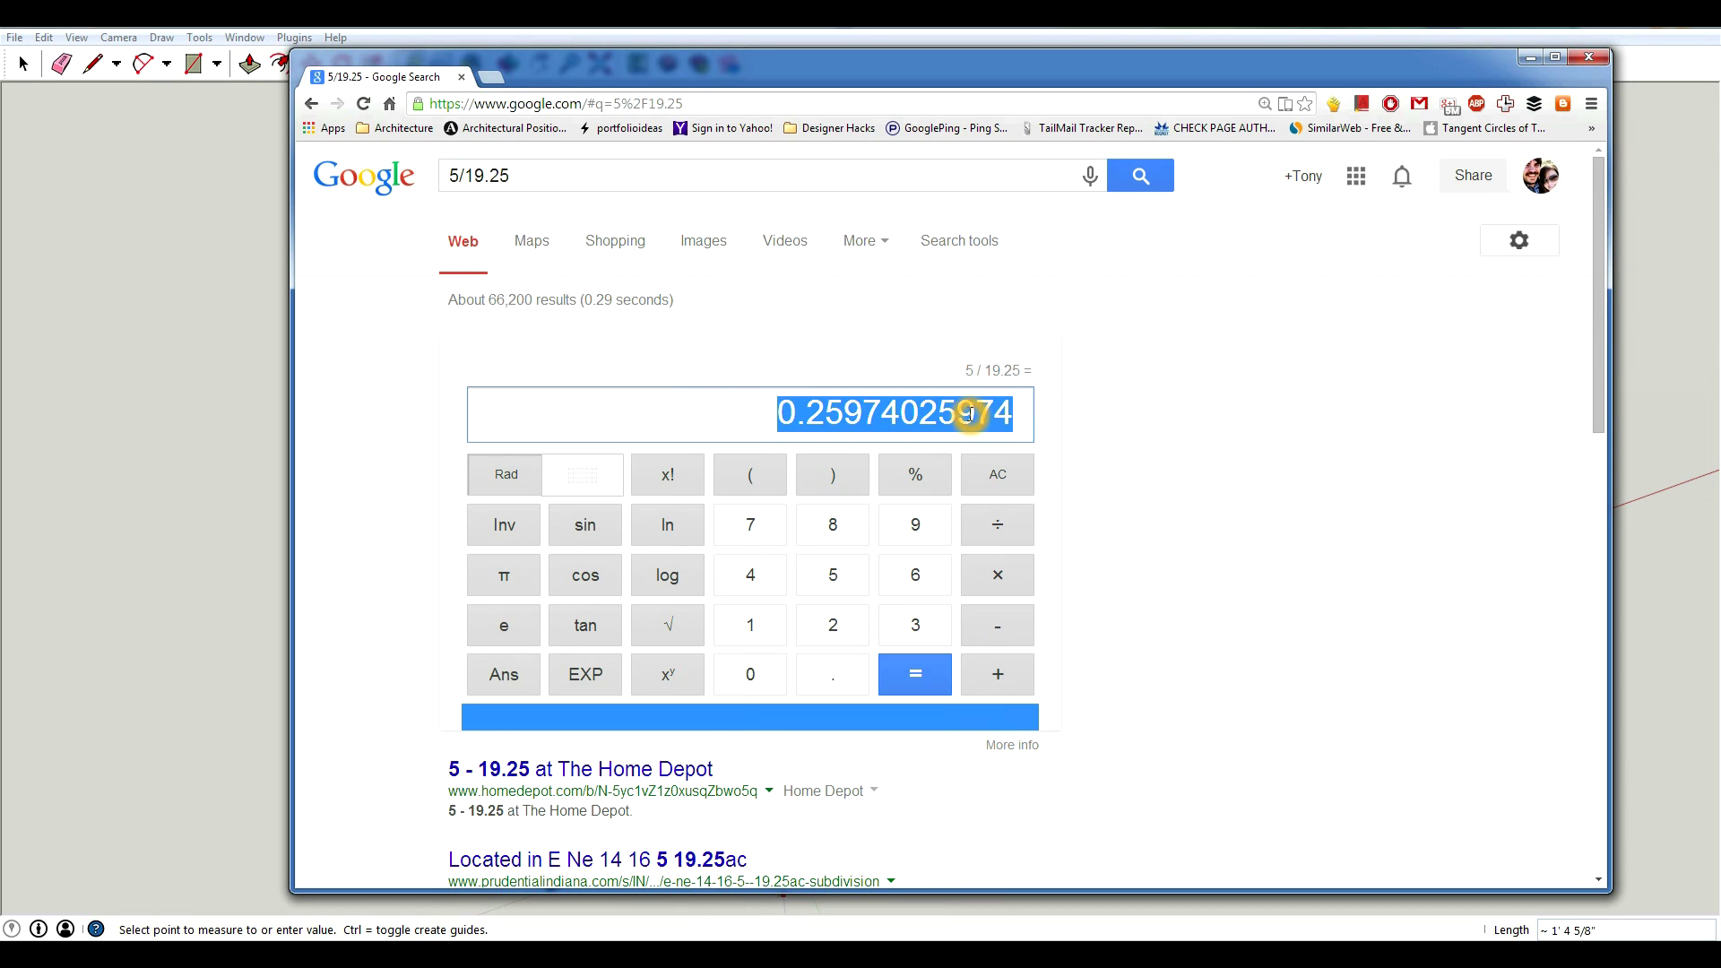
click(970, 414)
click(869, 415)
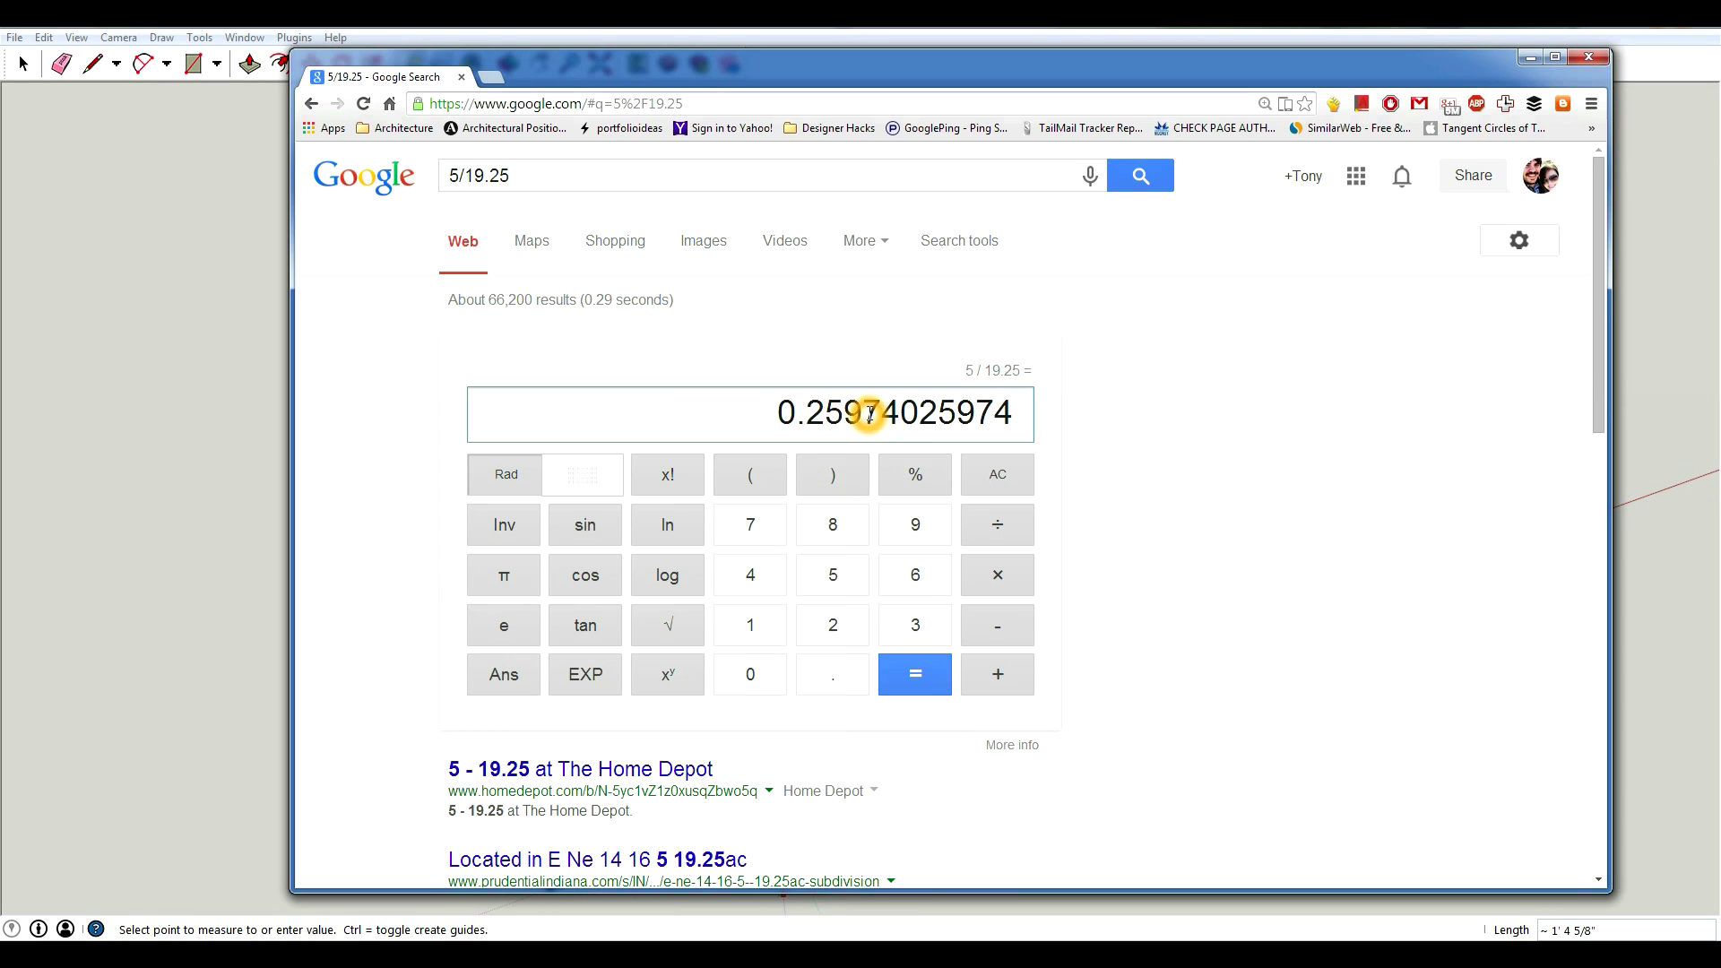
click(877, 438)
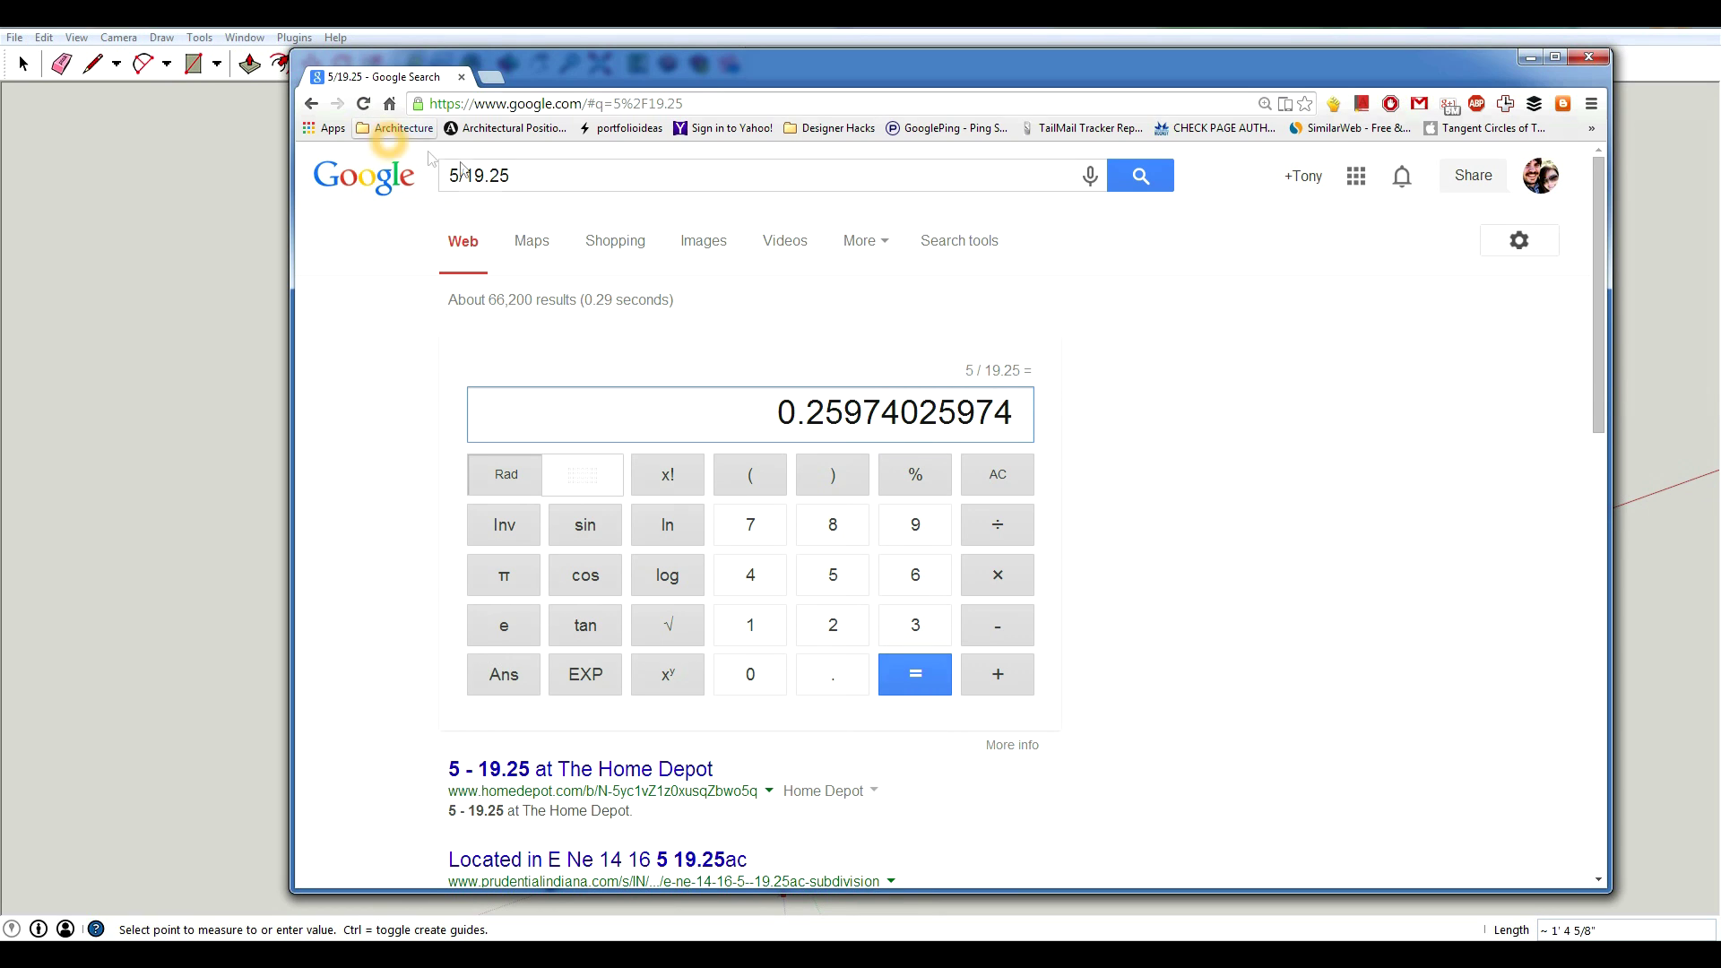
click(457, 175)
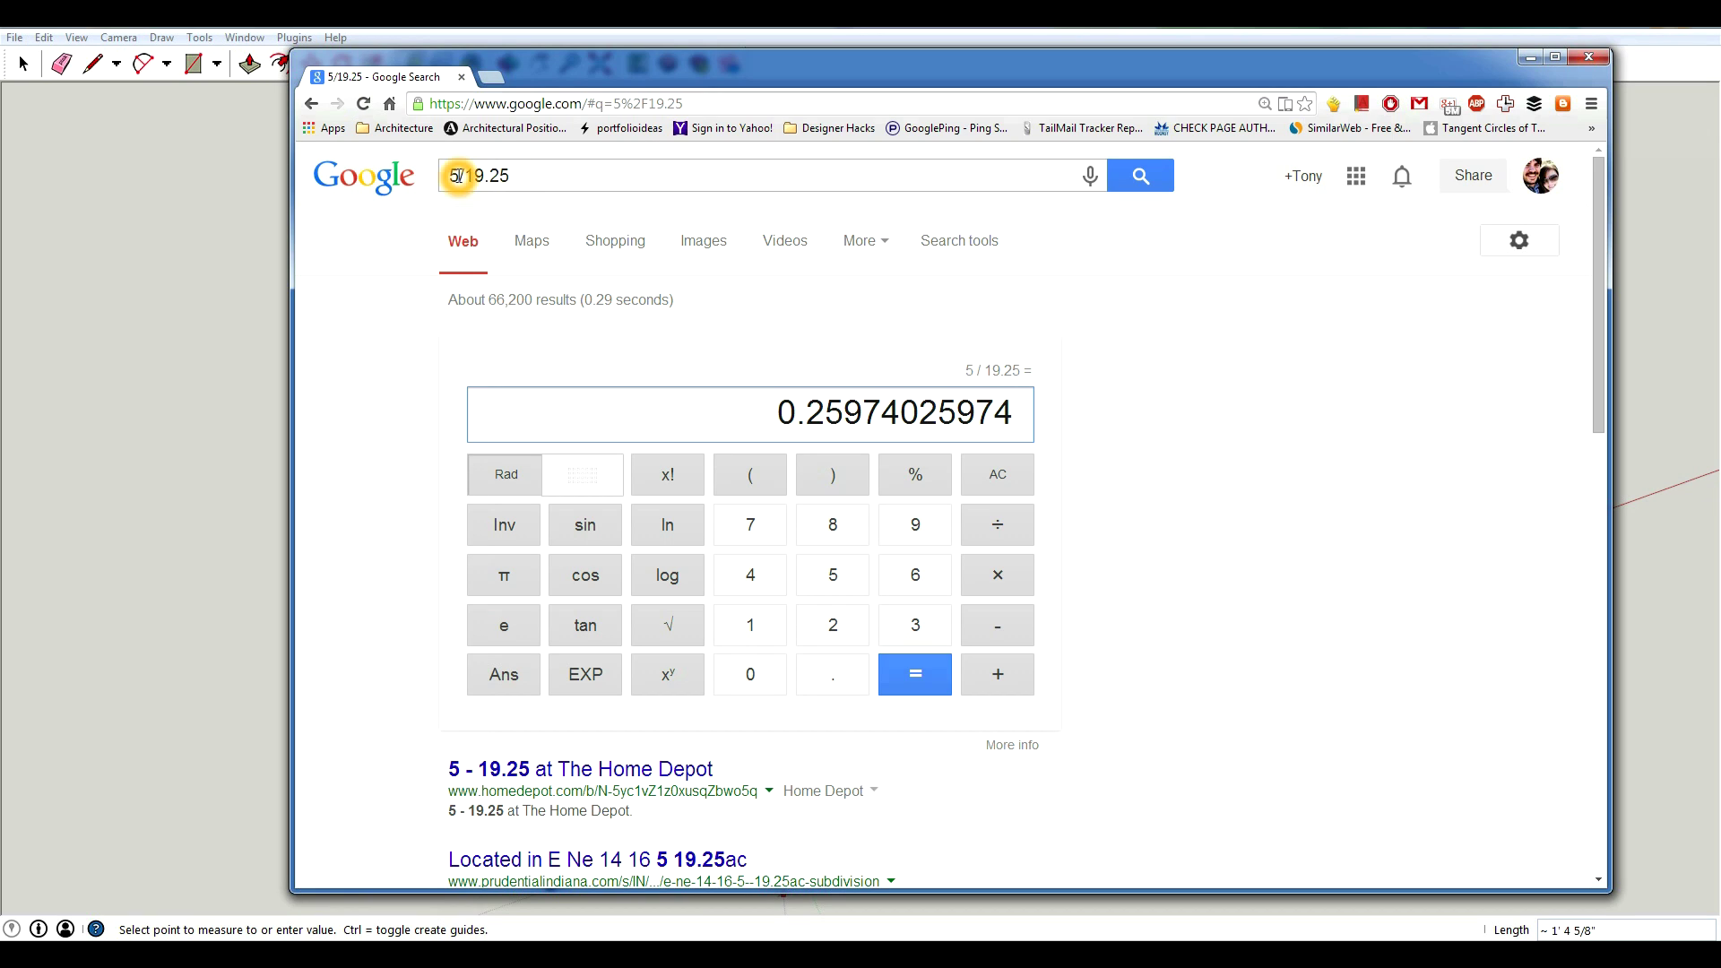
click(502, 185)
click(482, 186)
click(457, 175)
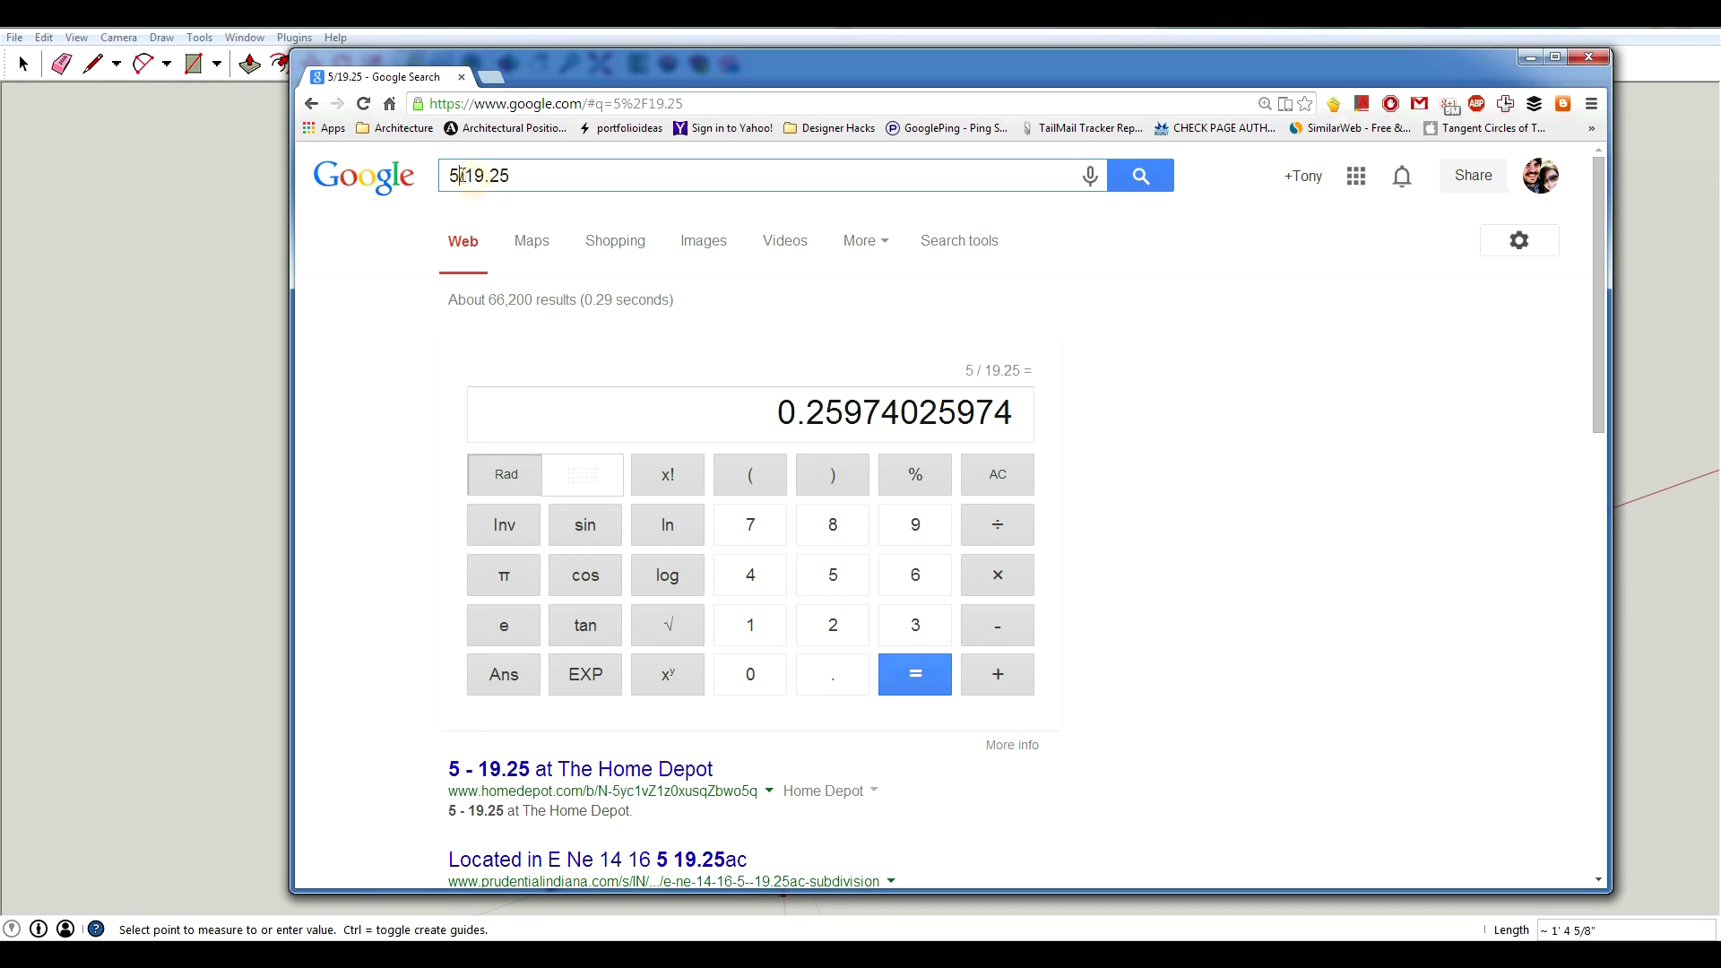
click(459, 176)
click(457, 175)
drag(511, 176, 470, 176)
Step: Arrange the browser and SketchUp windows side by side so the model and calculator both show
drag(292, 164, 896, 179)
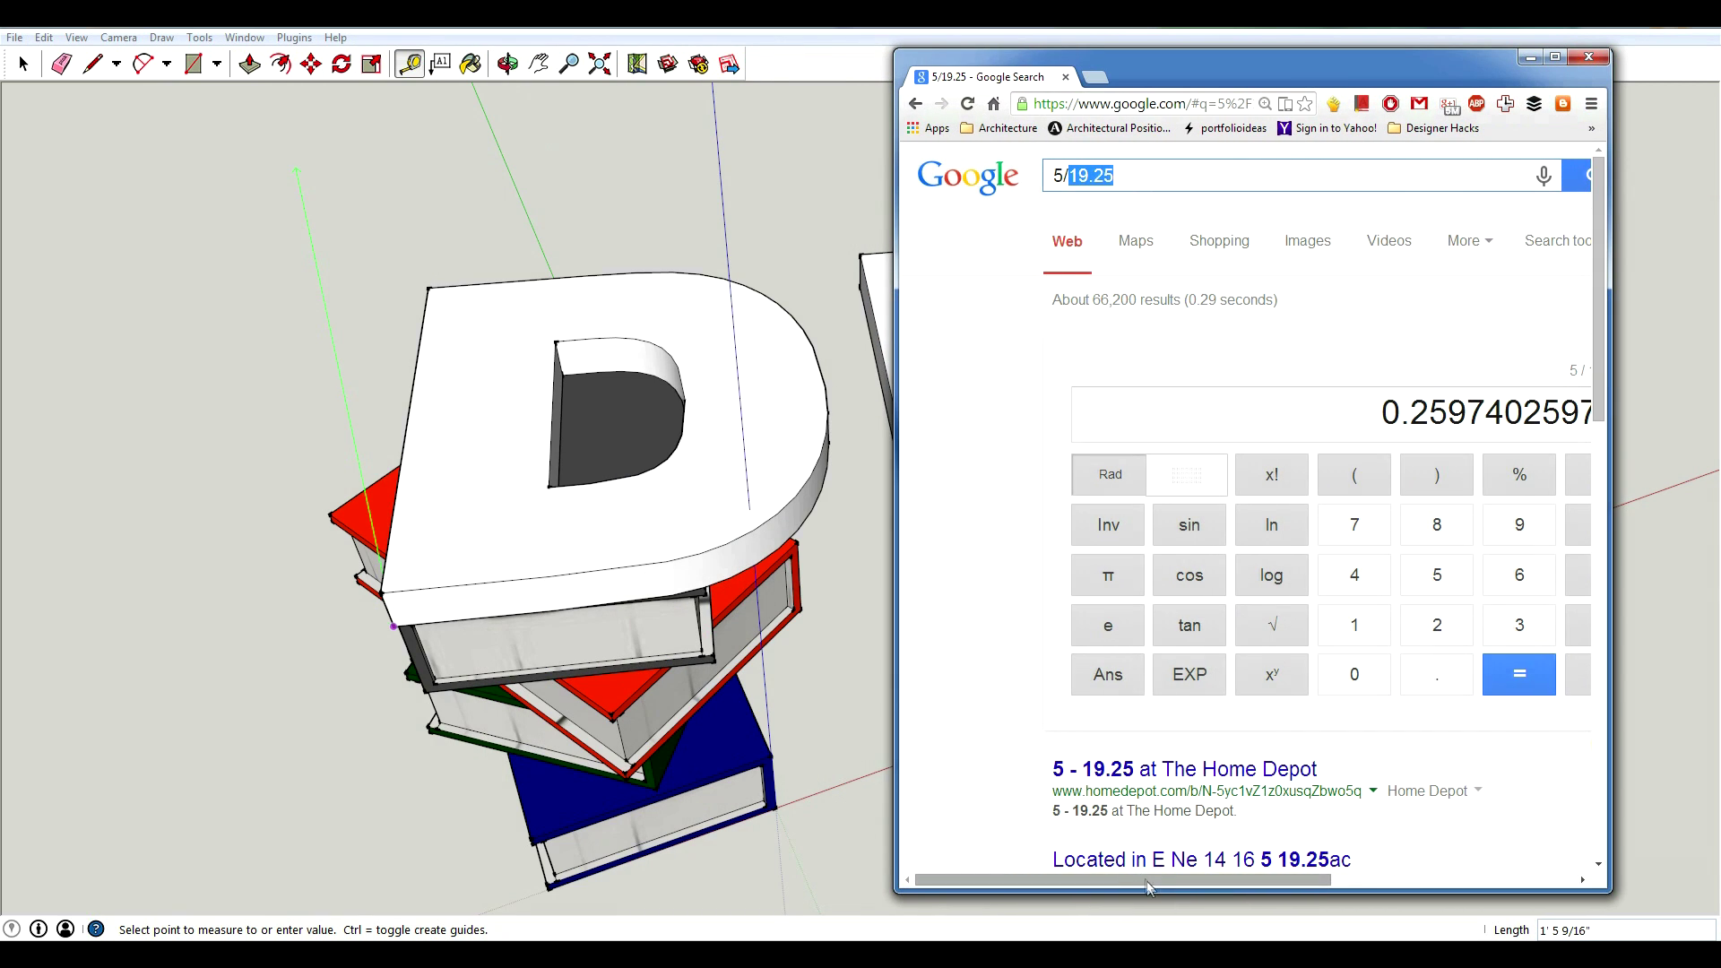
drag(1148, 883, 1191, 883)
click(865, 27)
click(1669, 29)
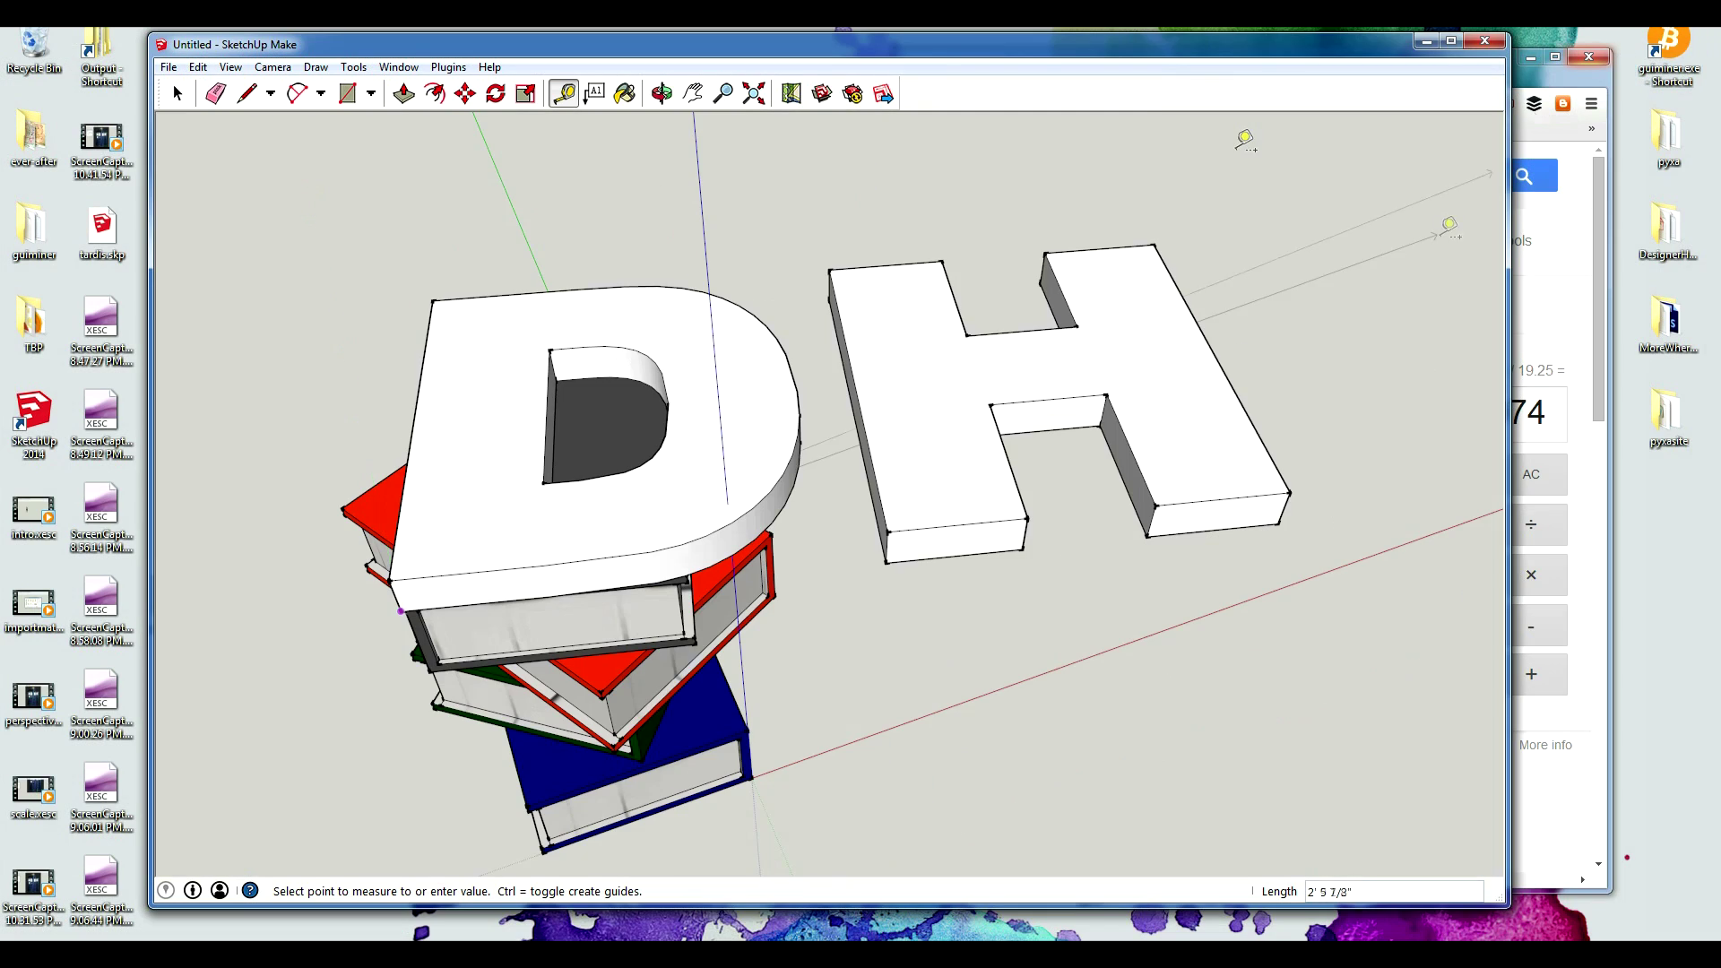
drag(1156, 49, 1044, 32)
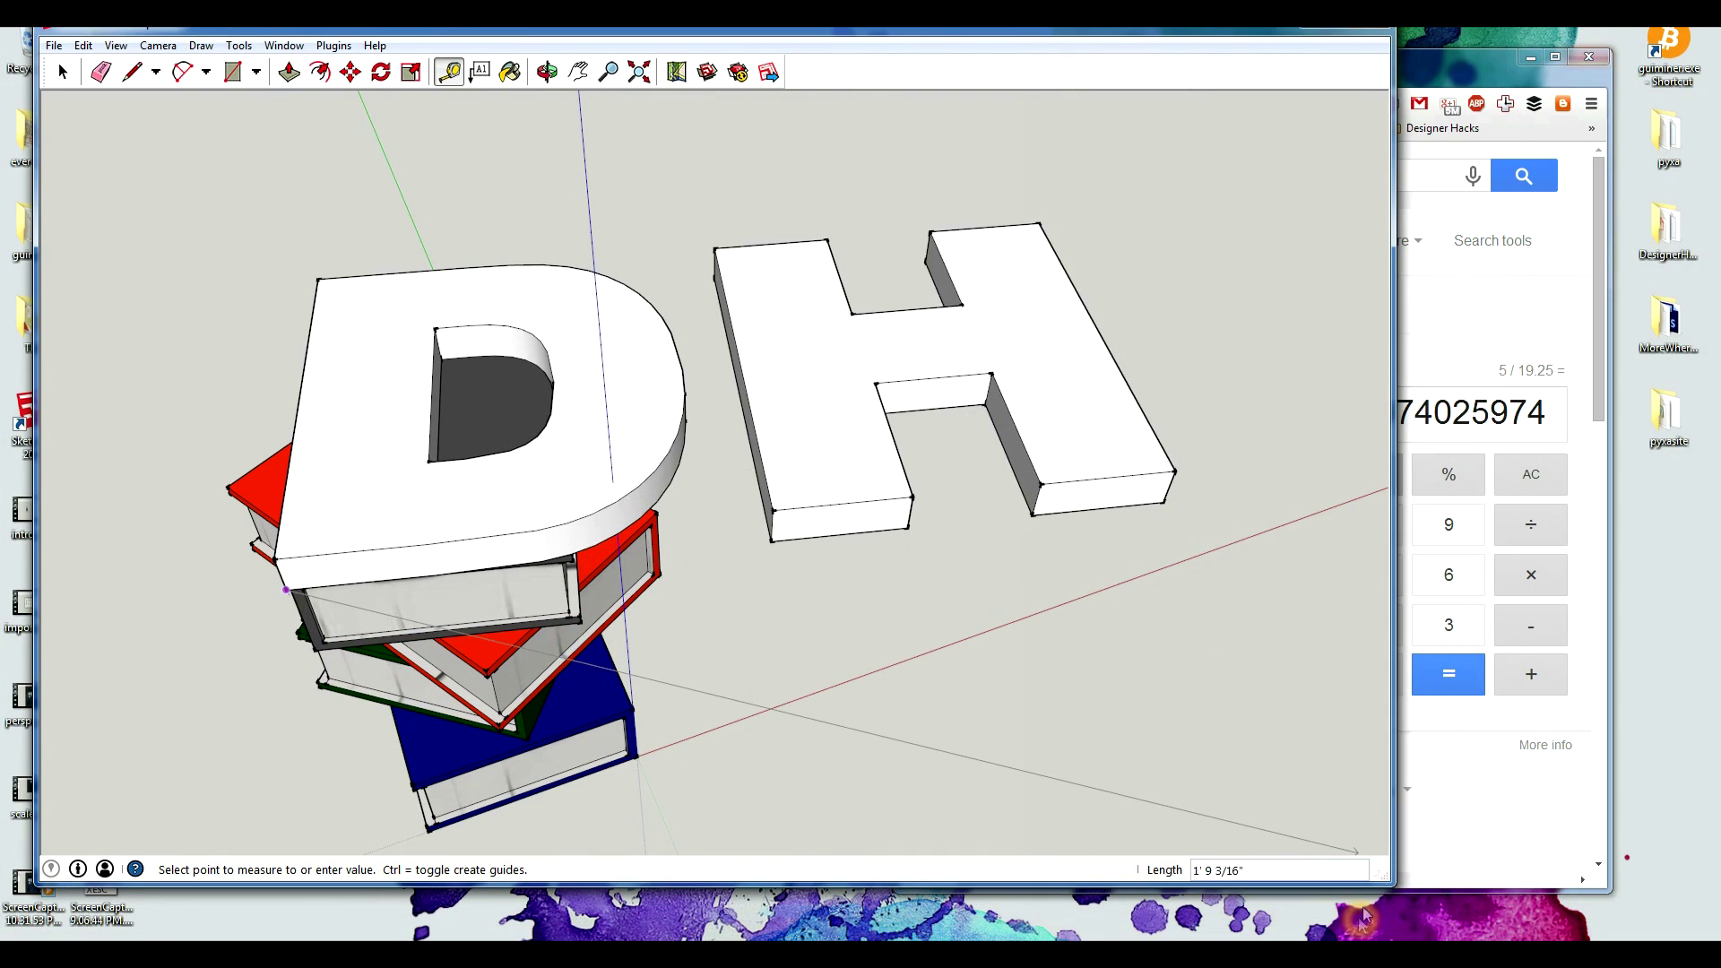
drag(1393, 885, 1020, 937)
drag(1361, 63, 1463, 29)
drag(1016, 869, 1046, 943)
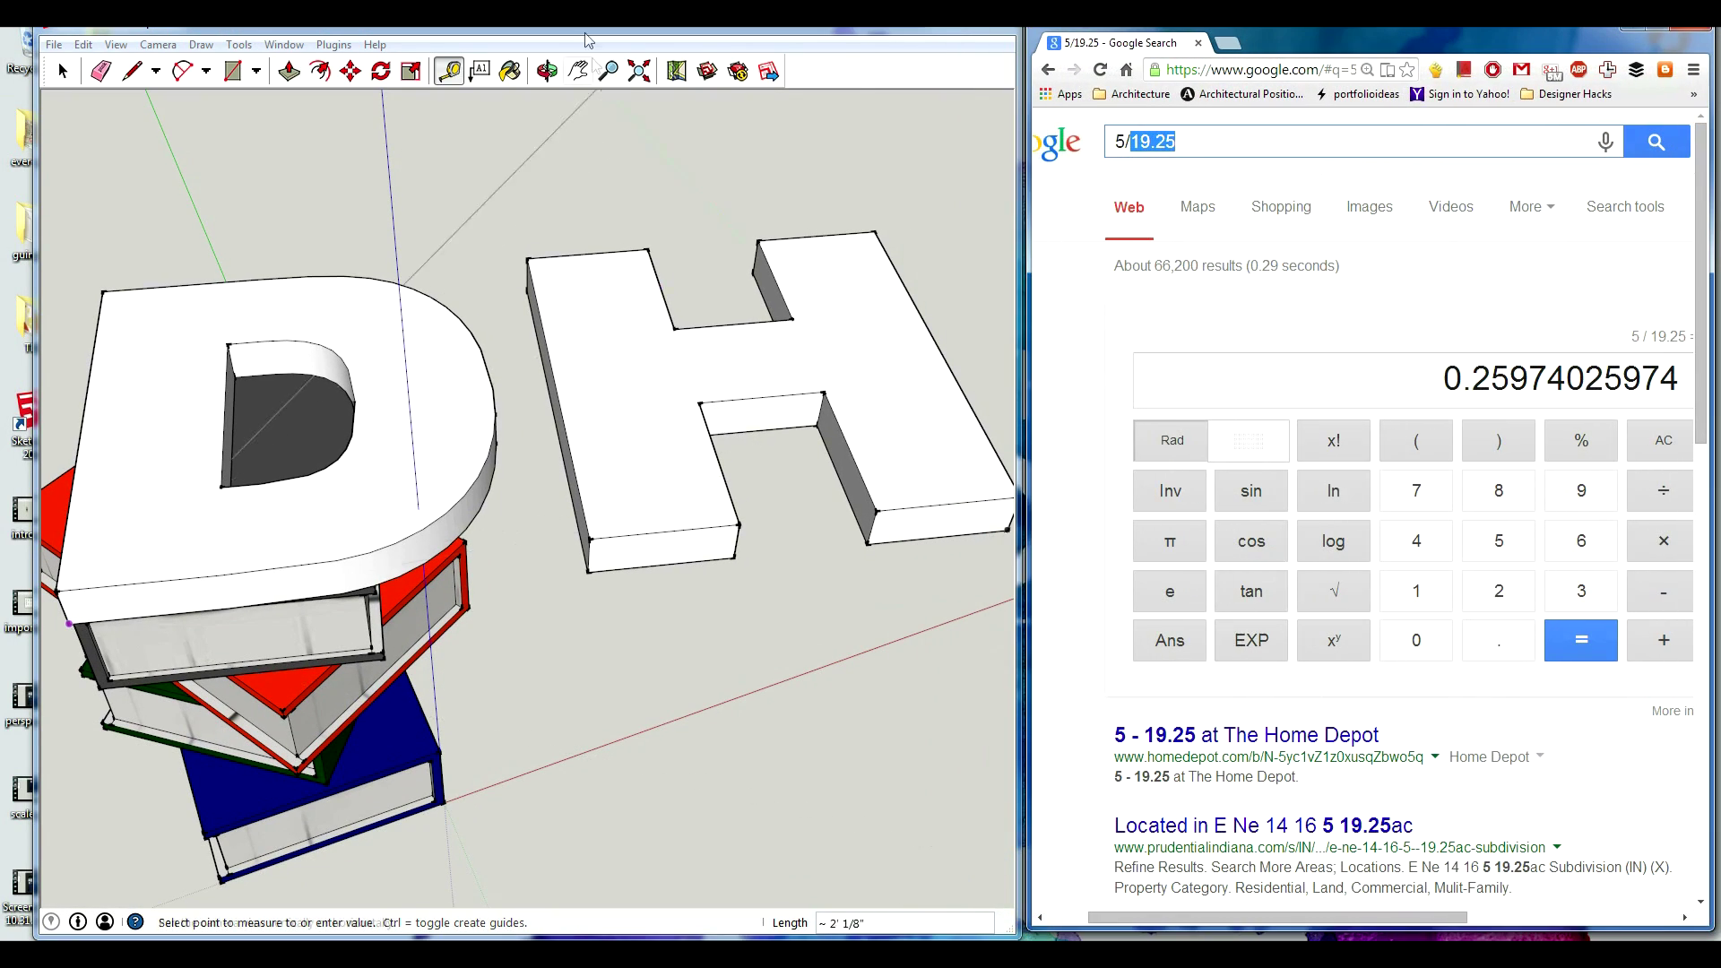
click(591, 38)
Step: Select the DH group and scale it uniformly from a corner by 0.25974025974
click(59, 70)
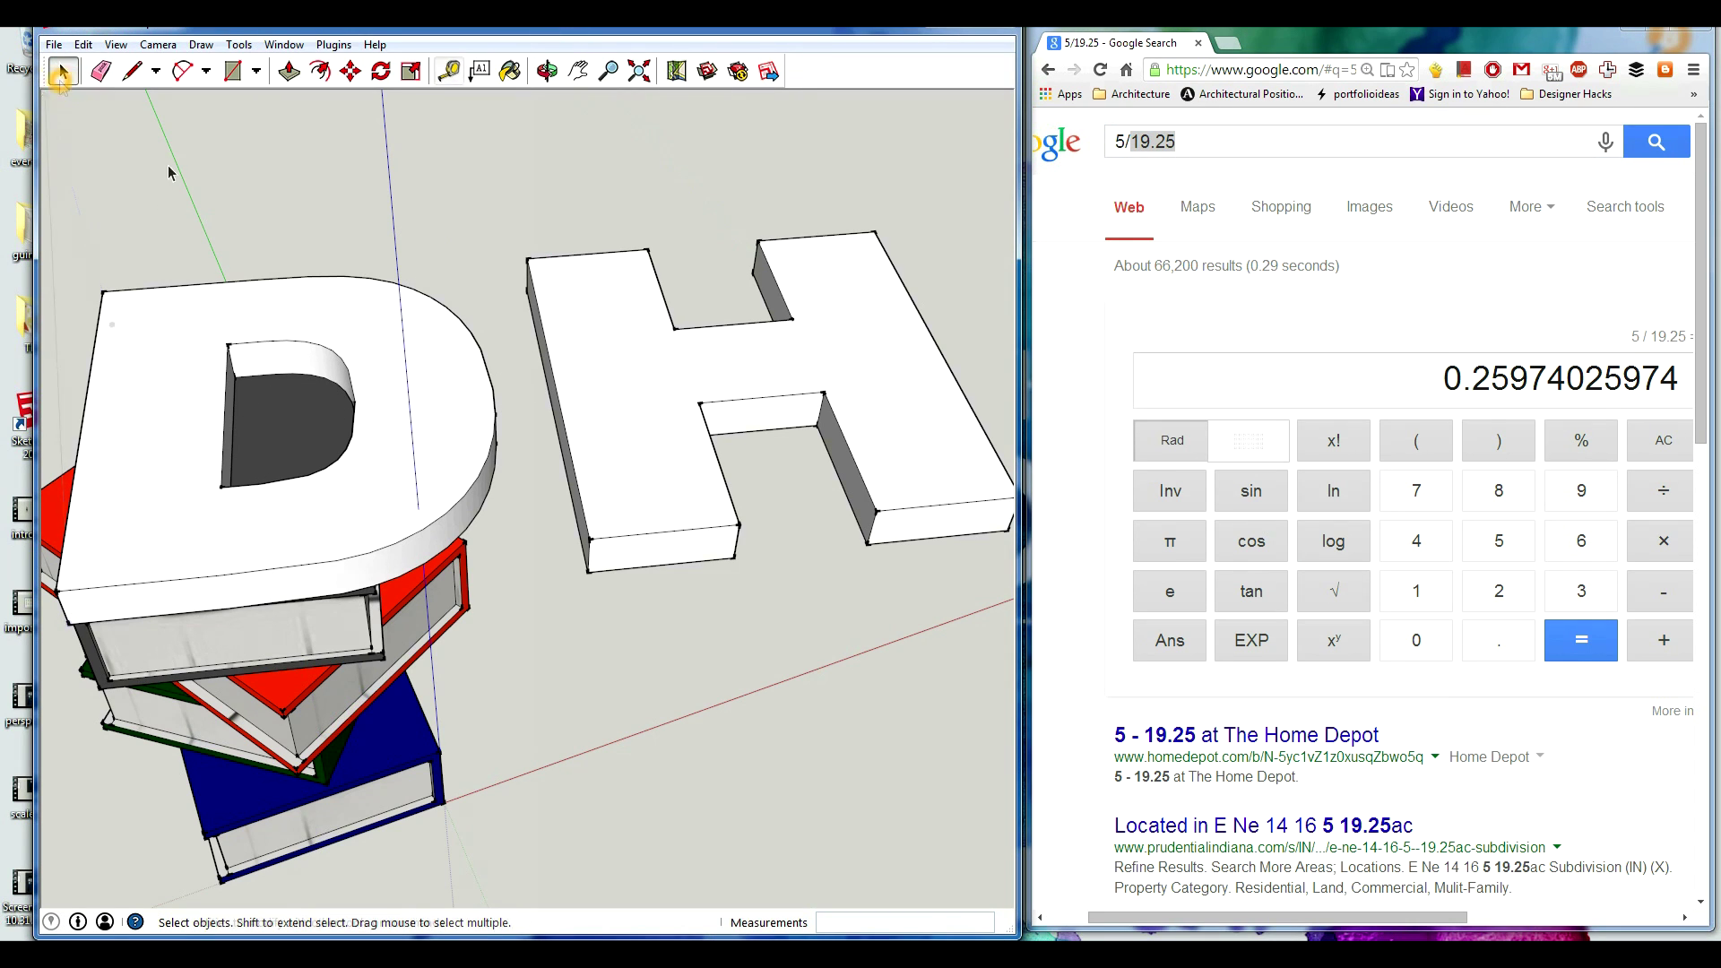
click(640, 380)
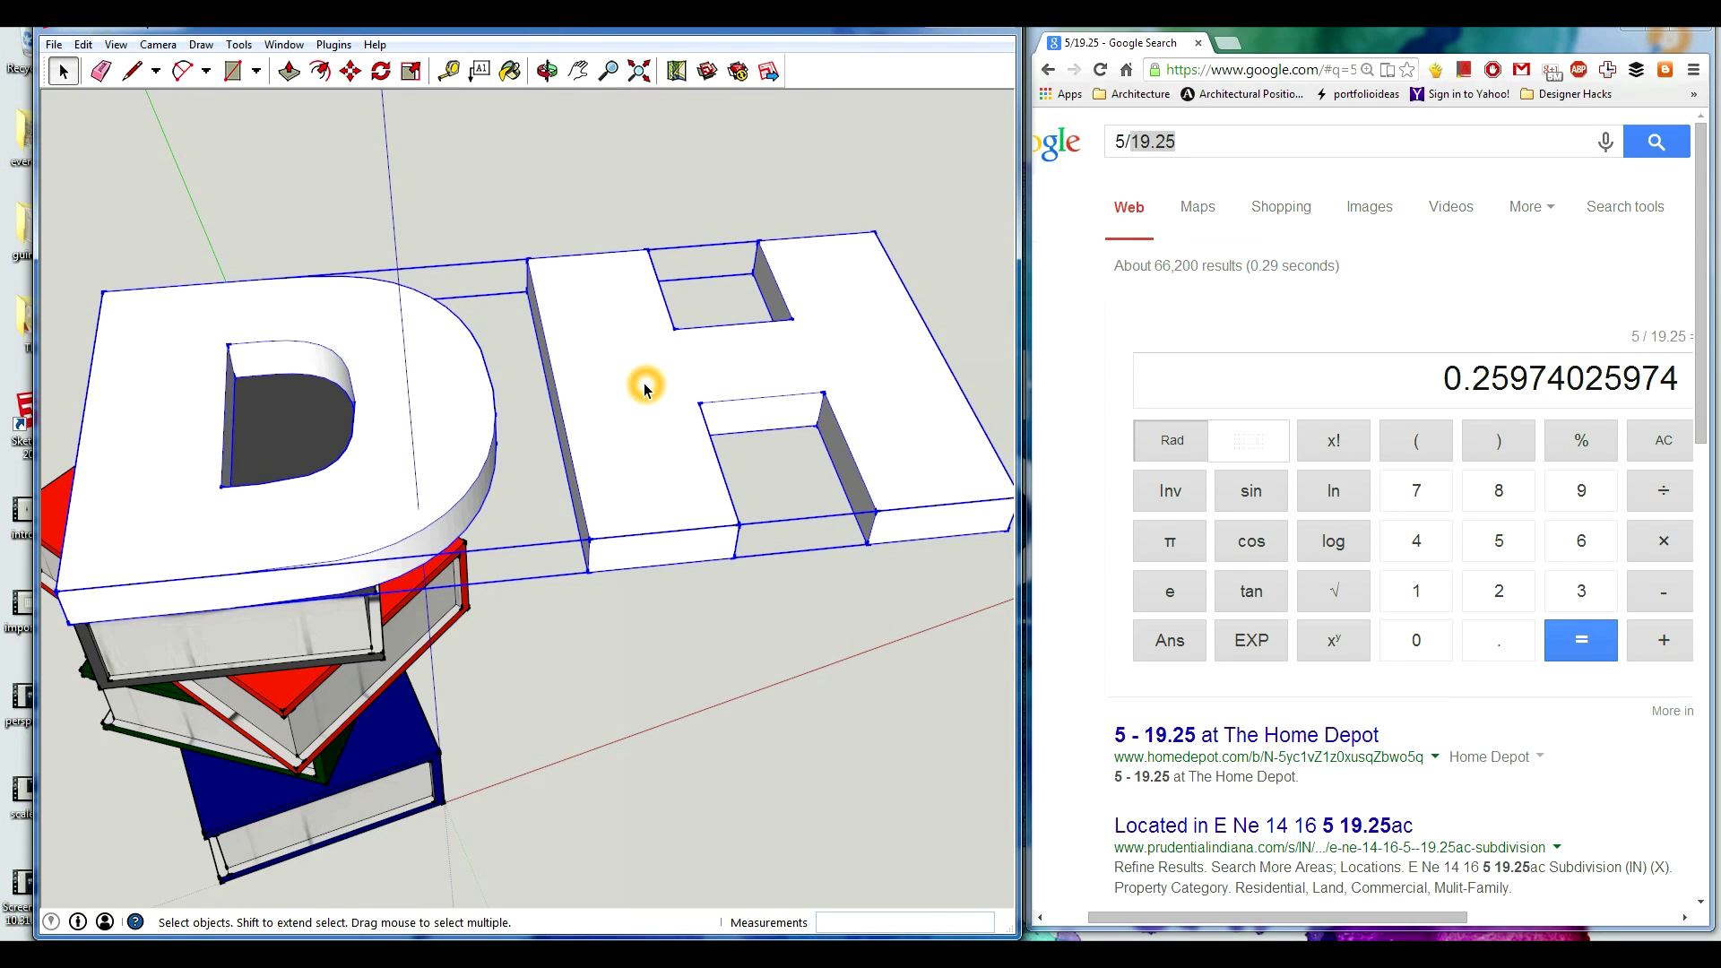
key(s)
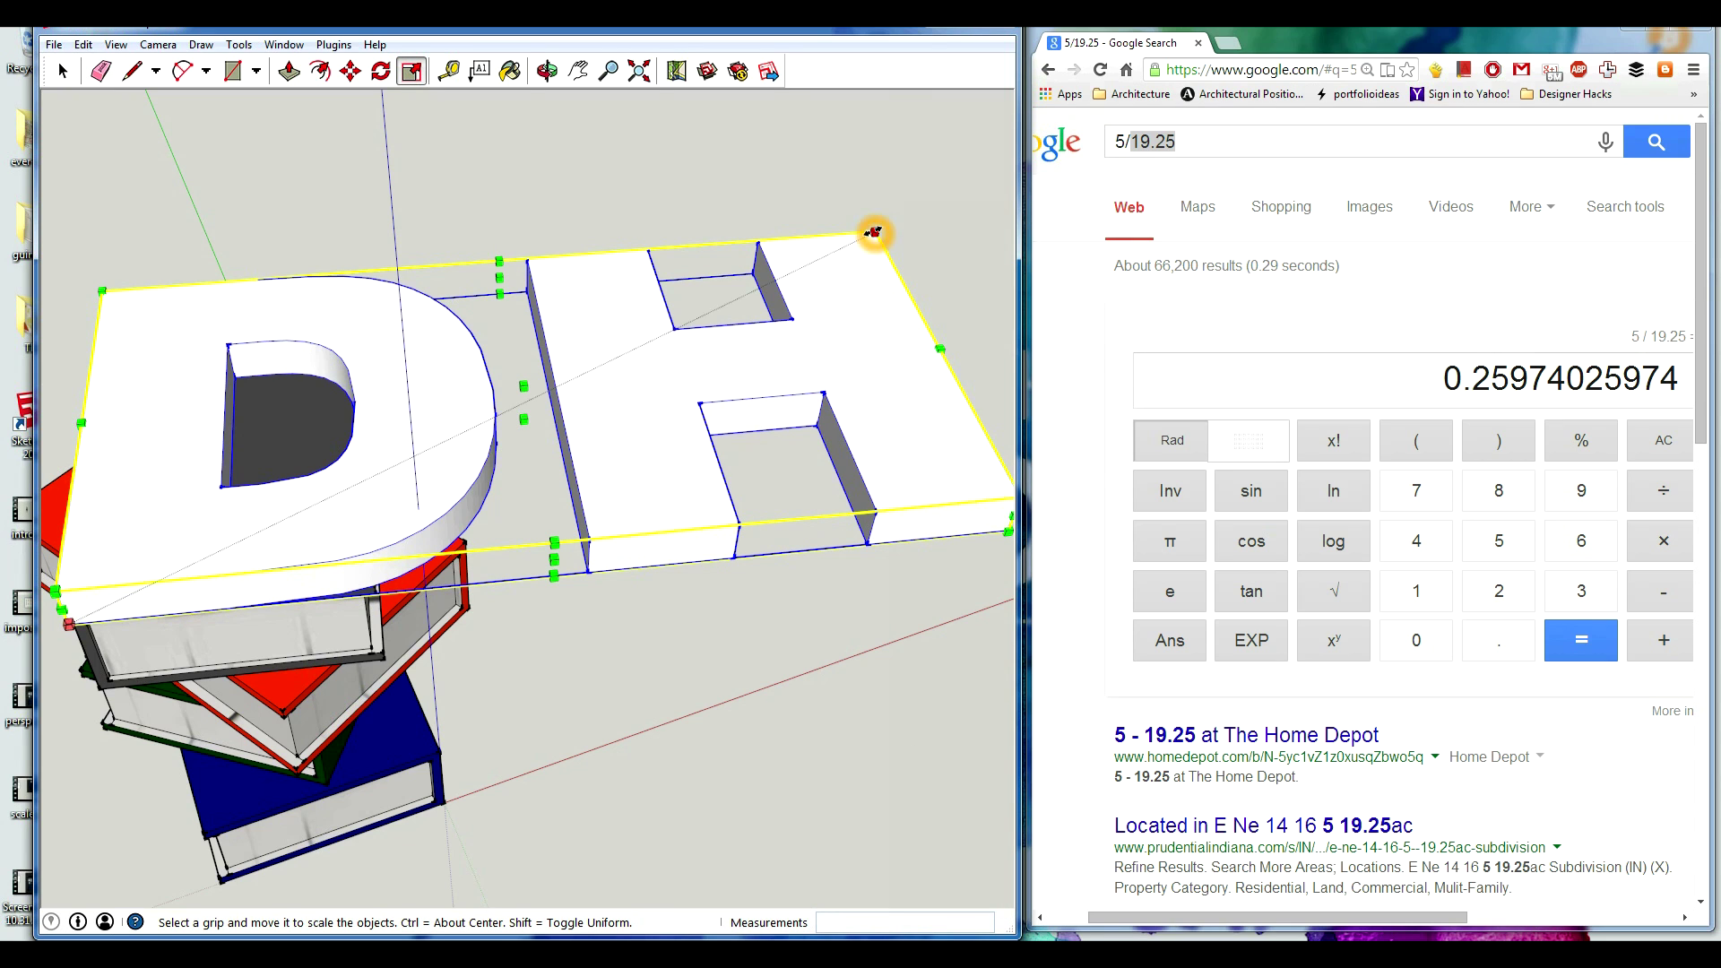
click(499, 278)
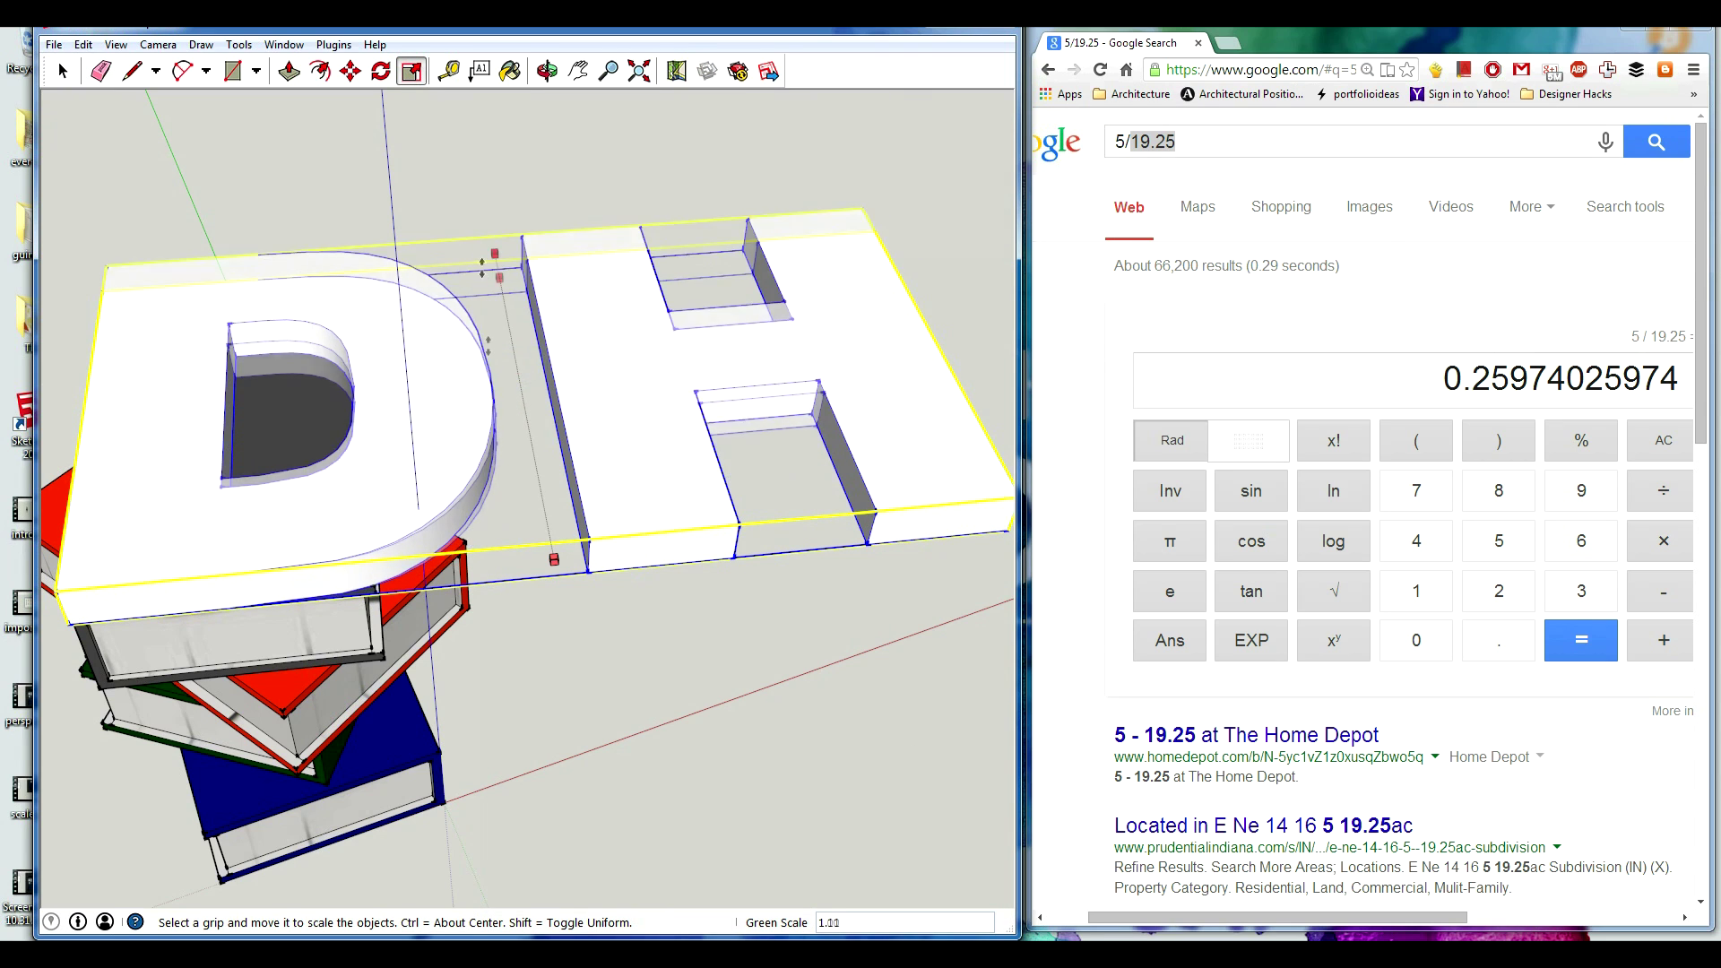
key(Escape)
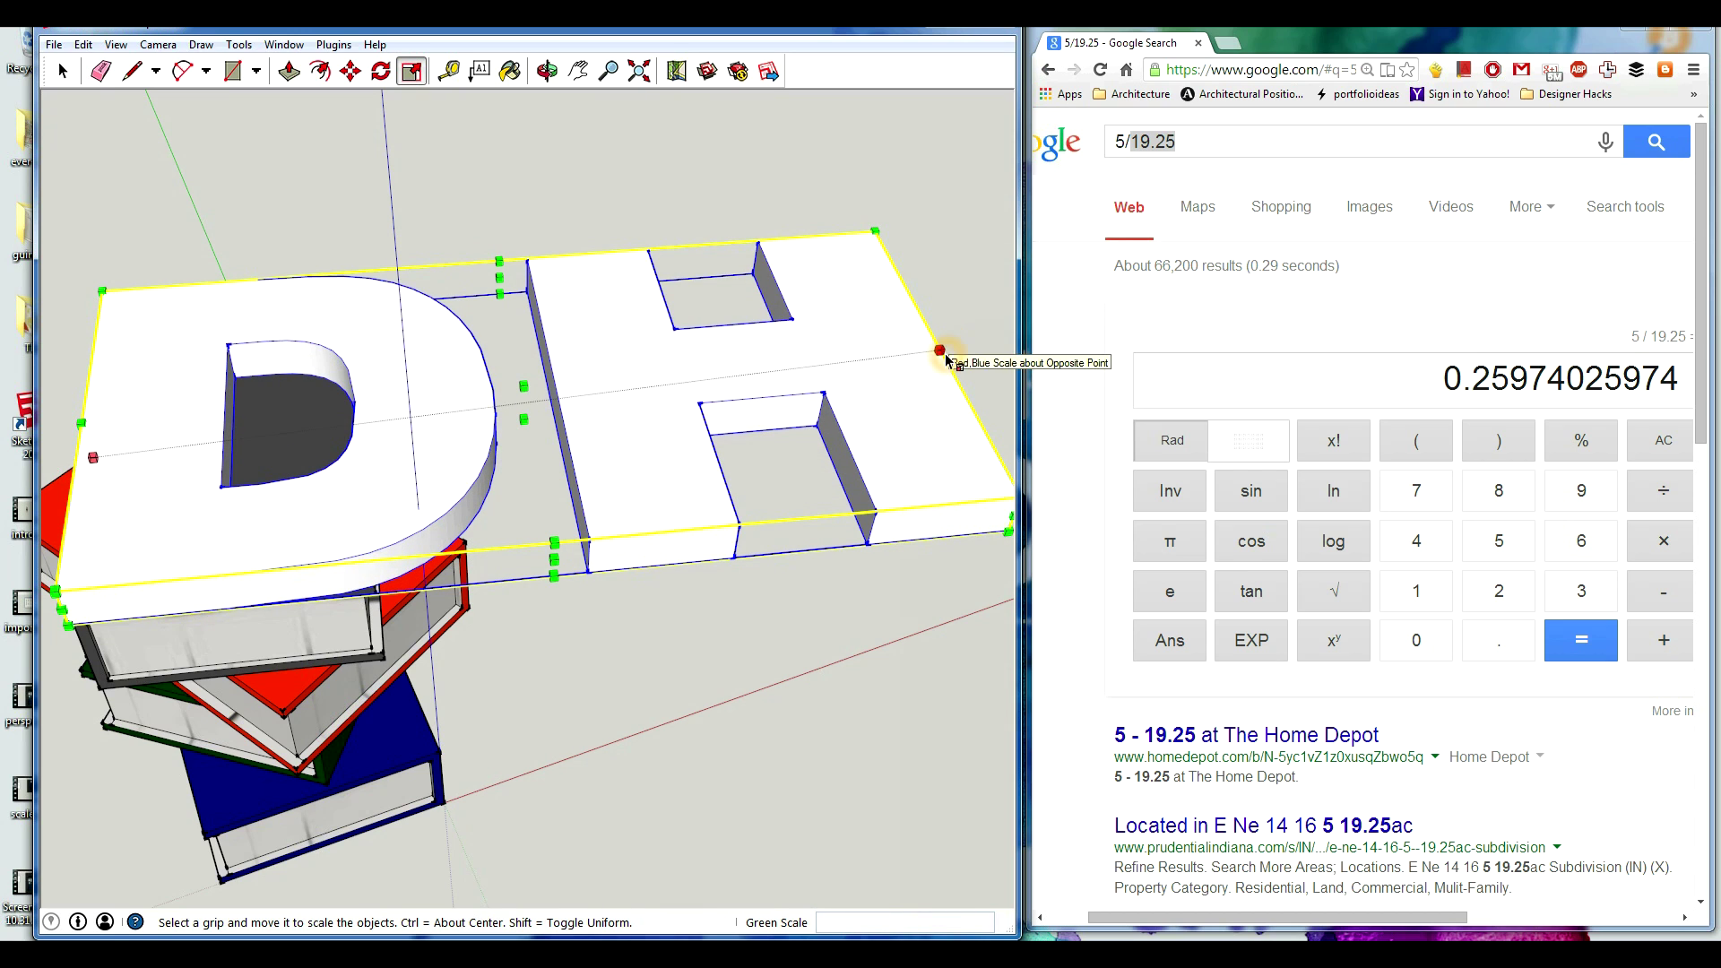
scroll(674, 390, down, 2)
scroll(674, 390, up, 2)
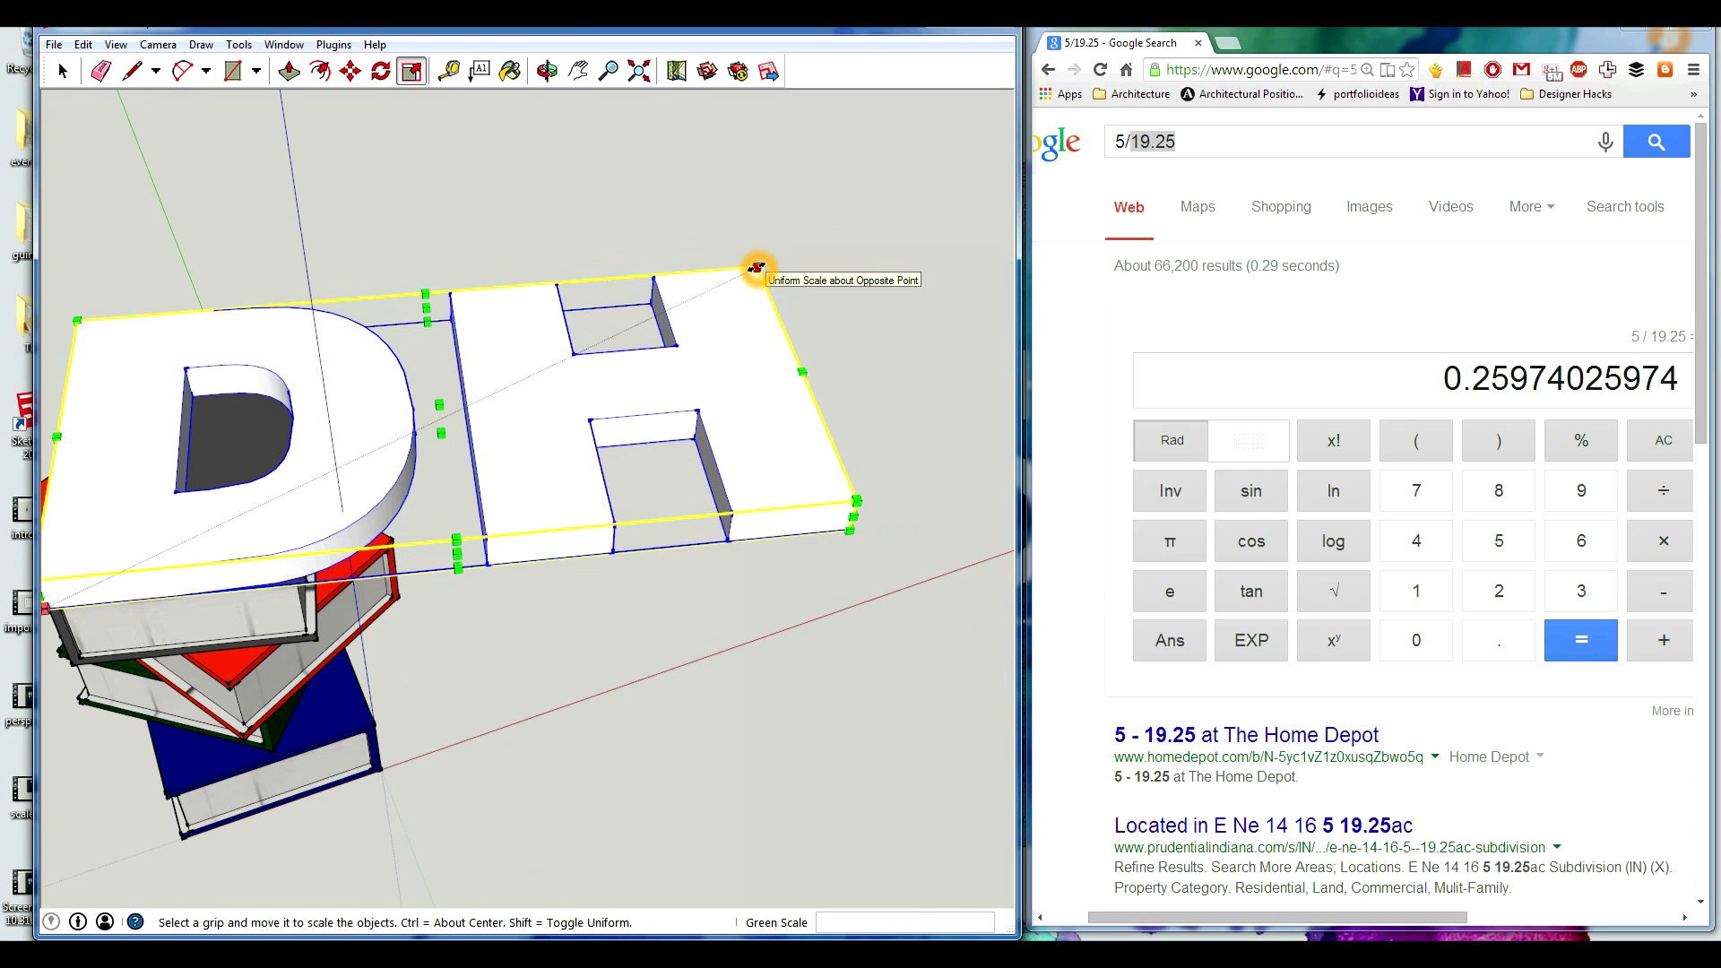
drag(856, 503, 585, 482)
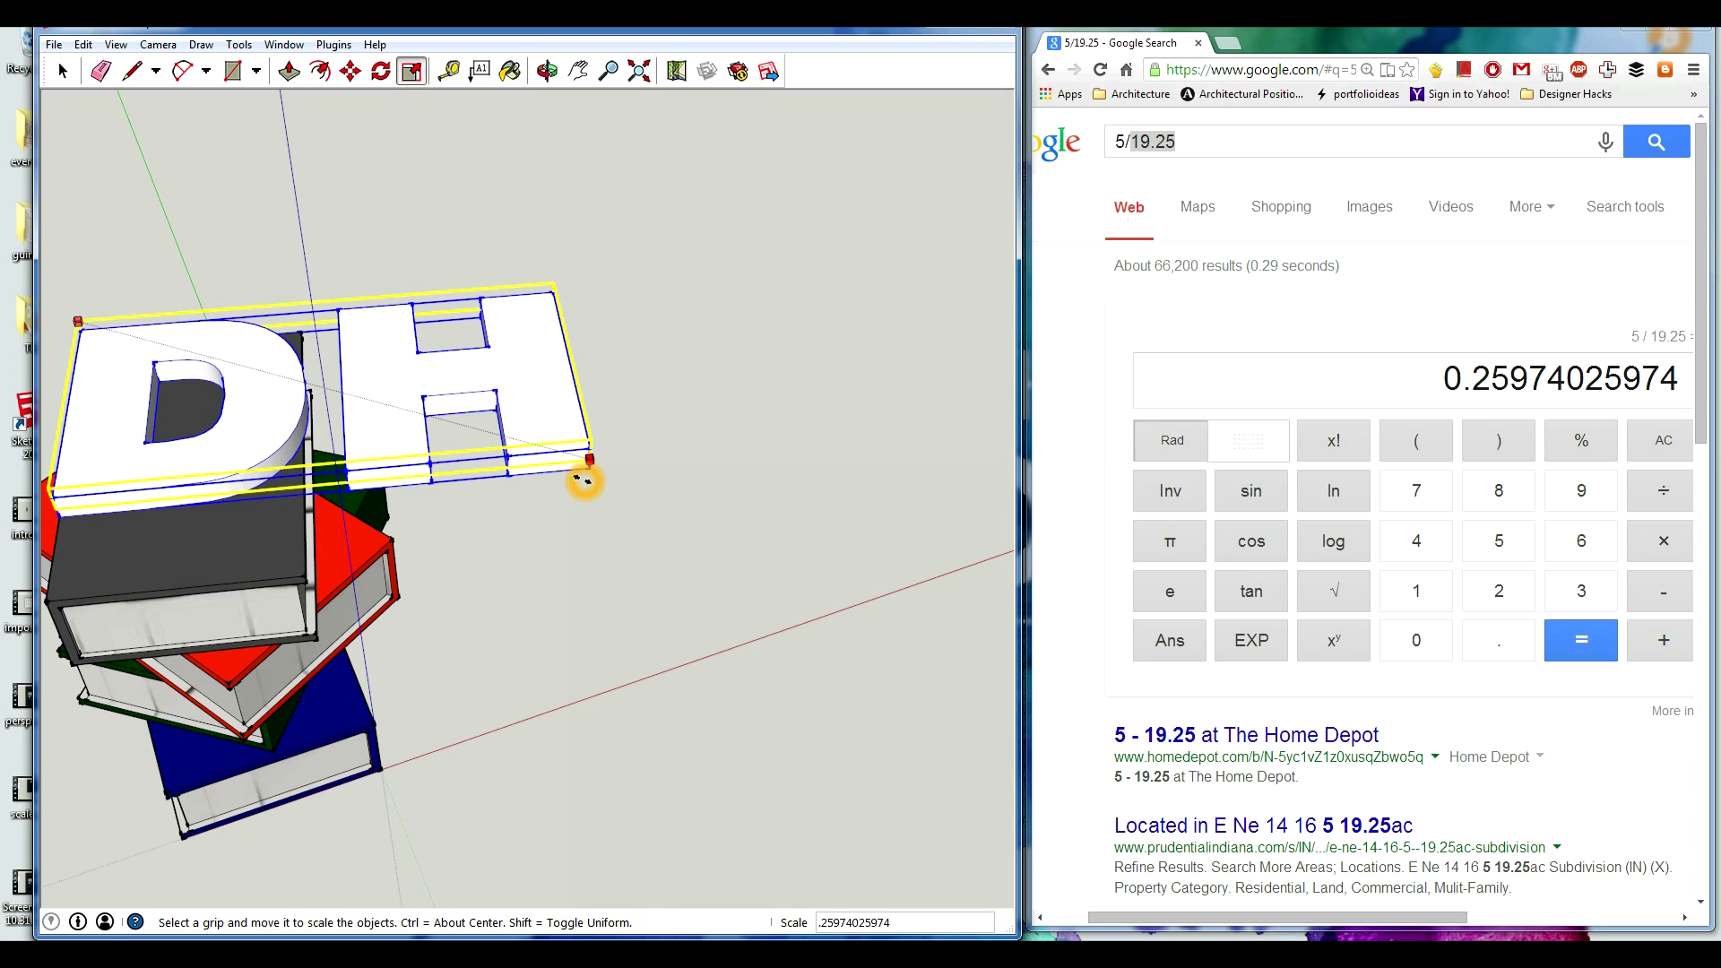
Step: Apply the 0.25974025974 scale to the DH letters and orbit to inspect them
key(Return)
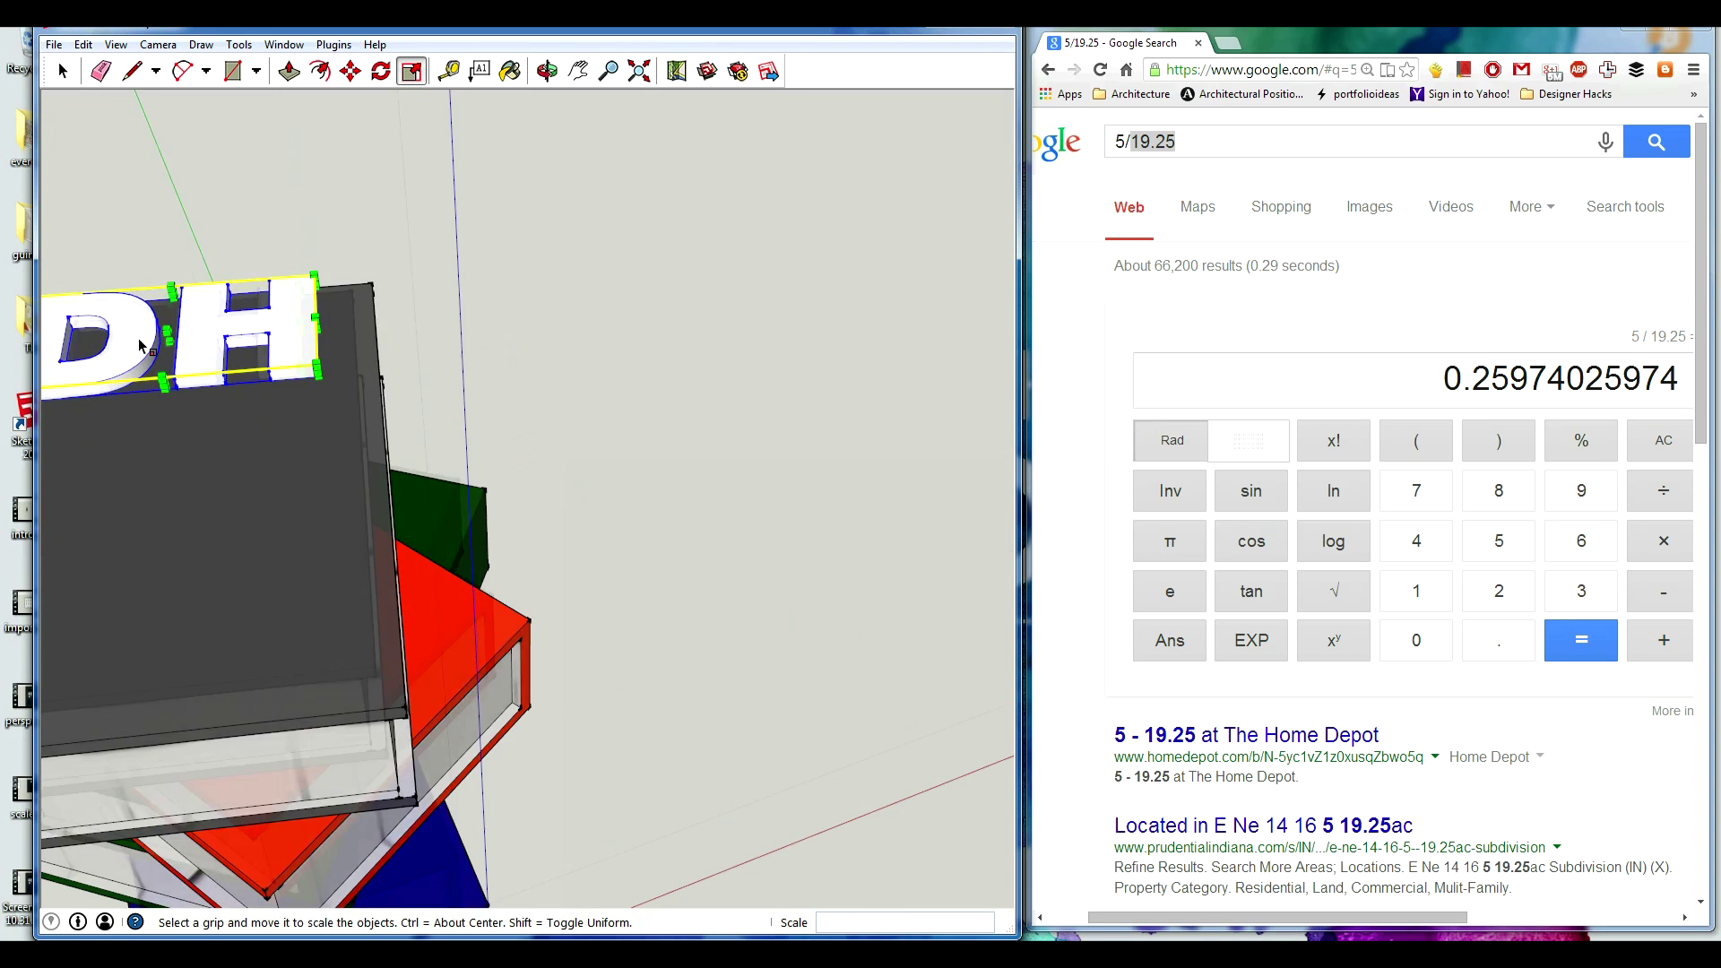
middle_drag(139, 346, 457, 415)
scroll(457, 415, down, 2)
scroll(502, 486, up, 3)
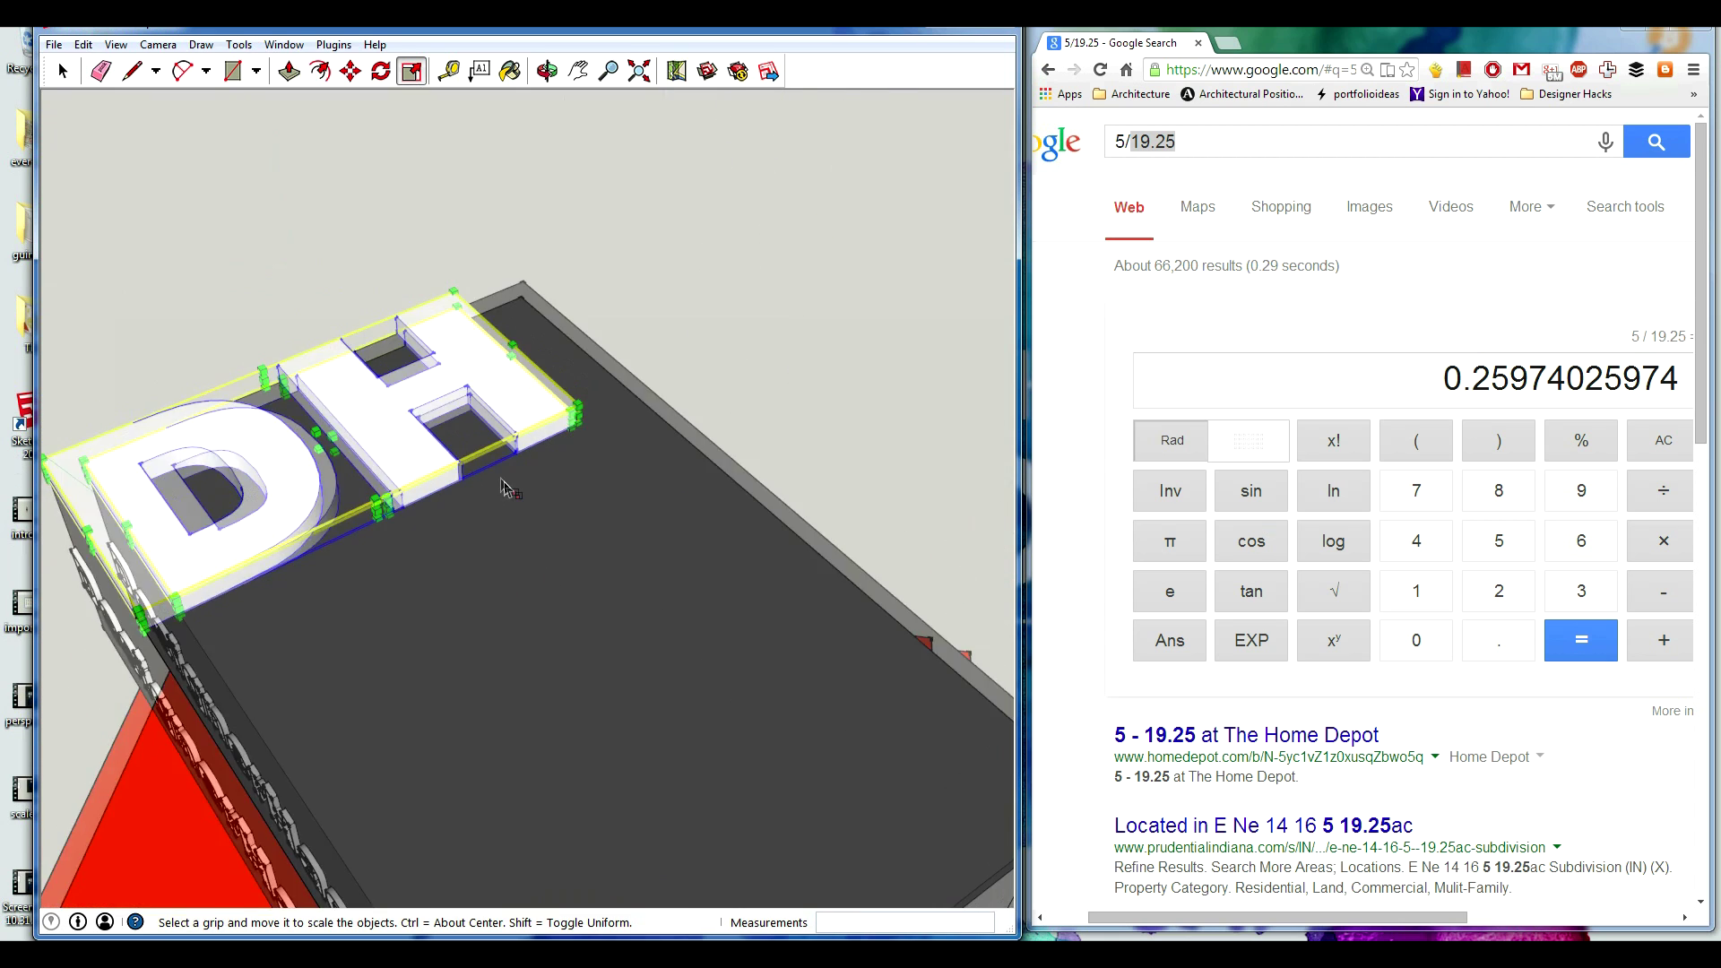
middle_drag(502, 487, 579, 621)
mouse_move(724, 655)
middle_down()
mouse_move(627, 588)
mouse_move(493, 574)
middle_up()
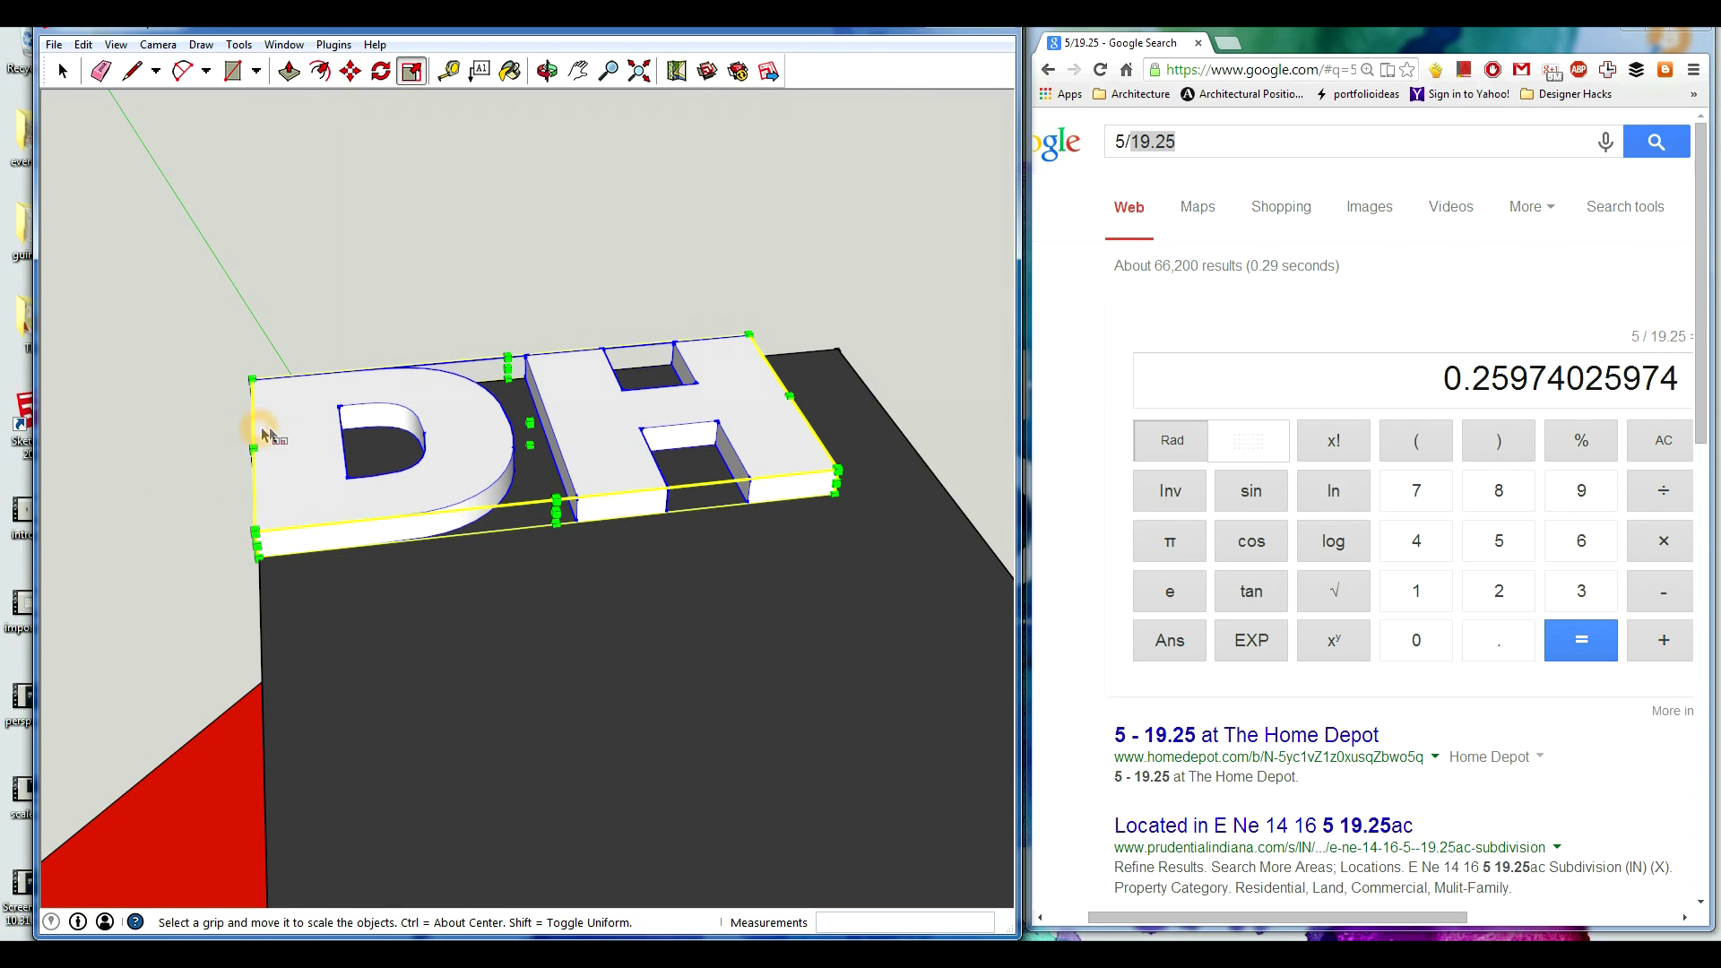
mouse_move(264, 435)
middle_down()
mouse_move(326, 434)
mouse_move(329, 472)
middle_up()
drag(262, 468, 334, 426)
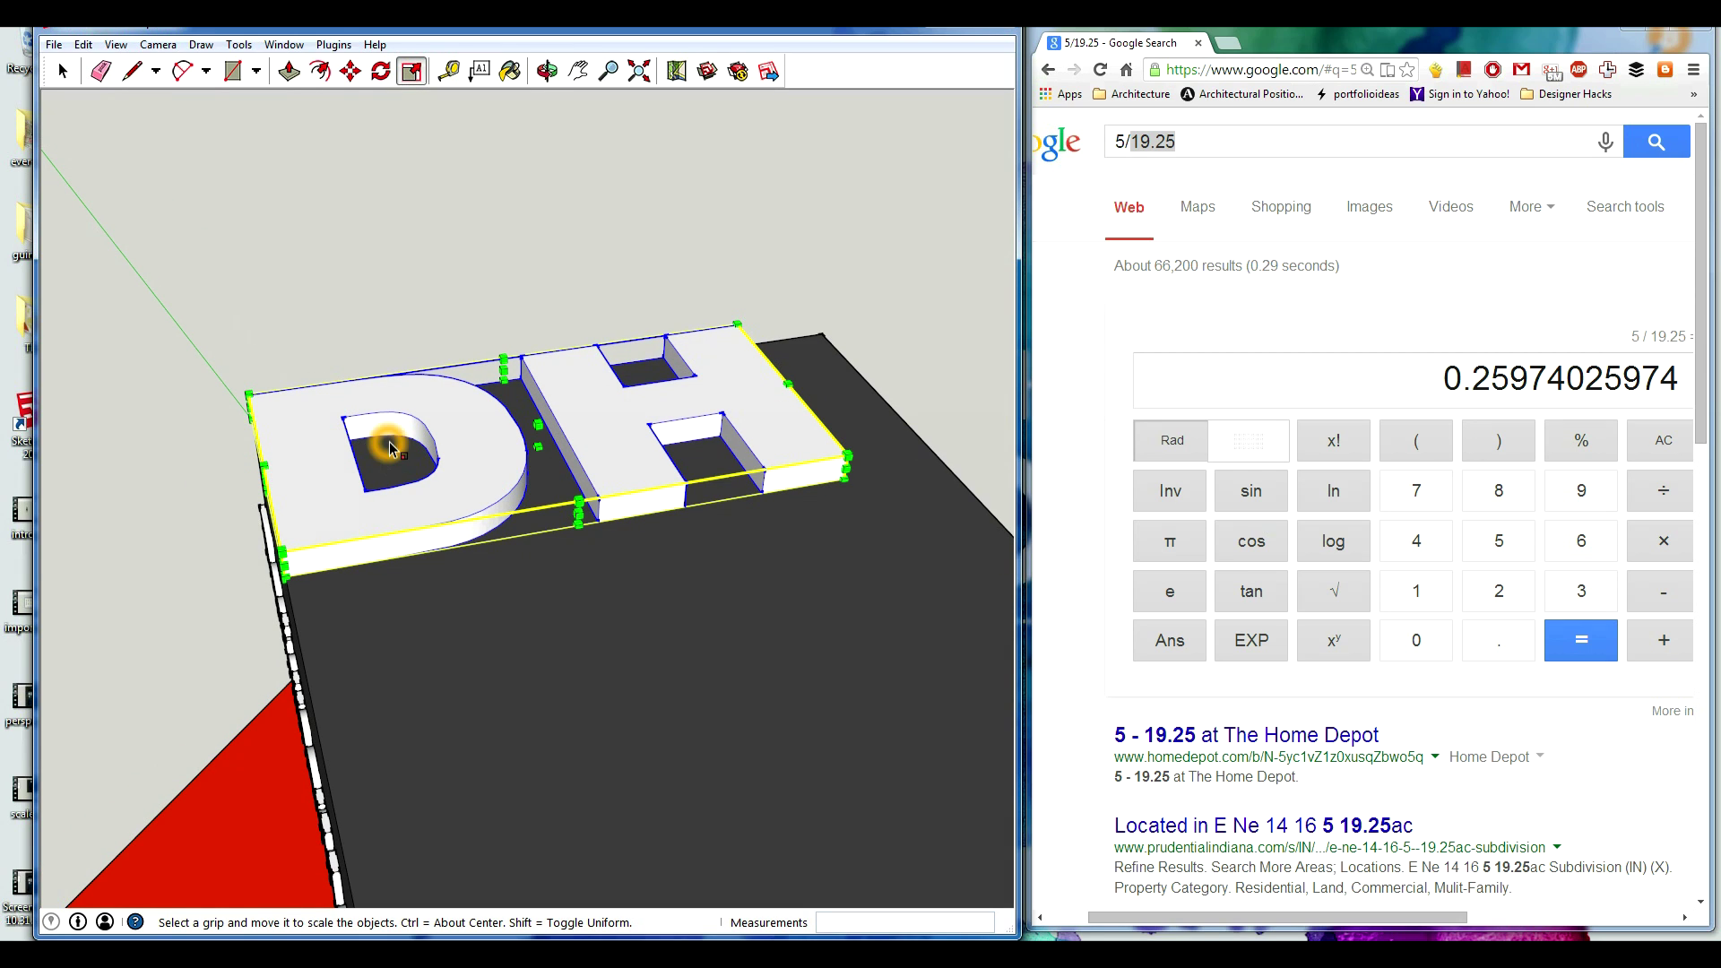
Step: Switch to Move and orbit to check the shrunken DH letters over the top book's cover
click(350, 73)
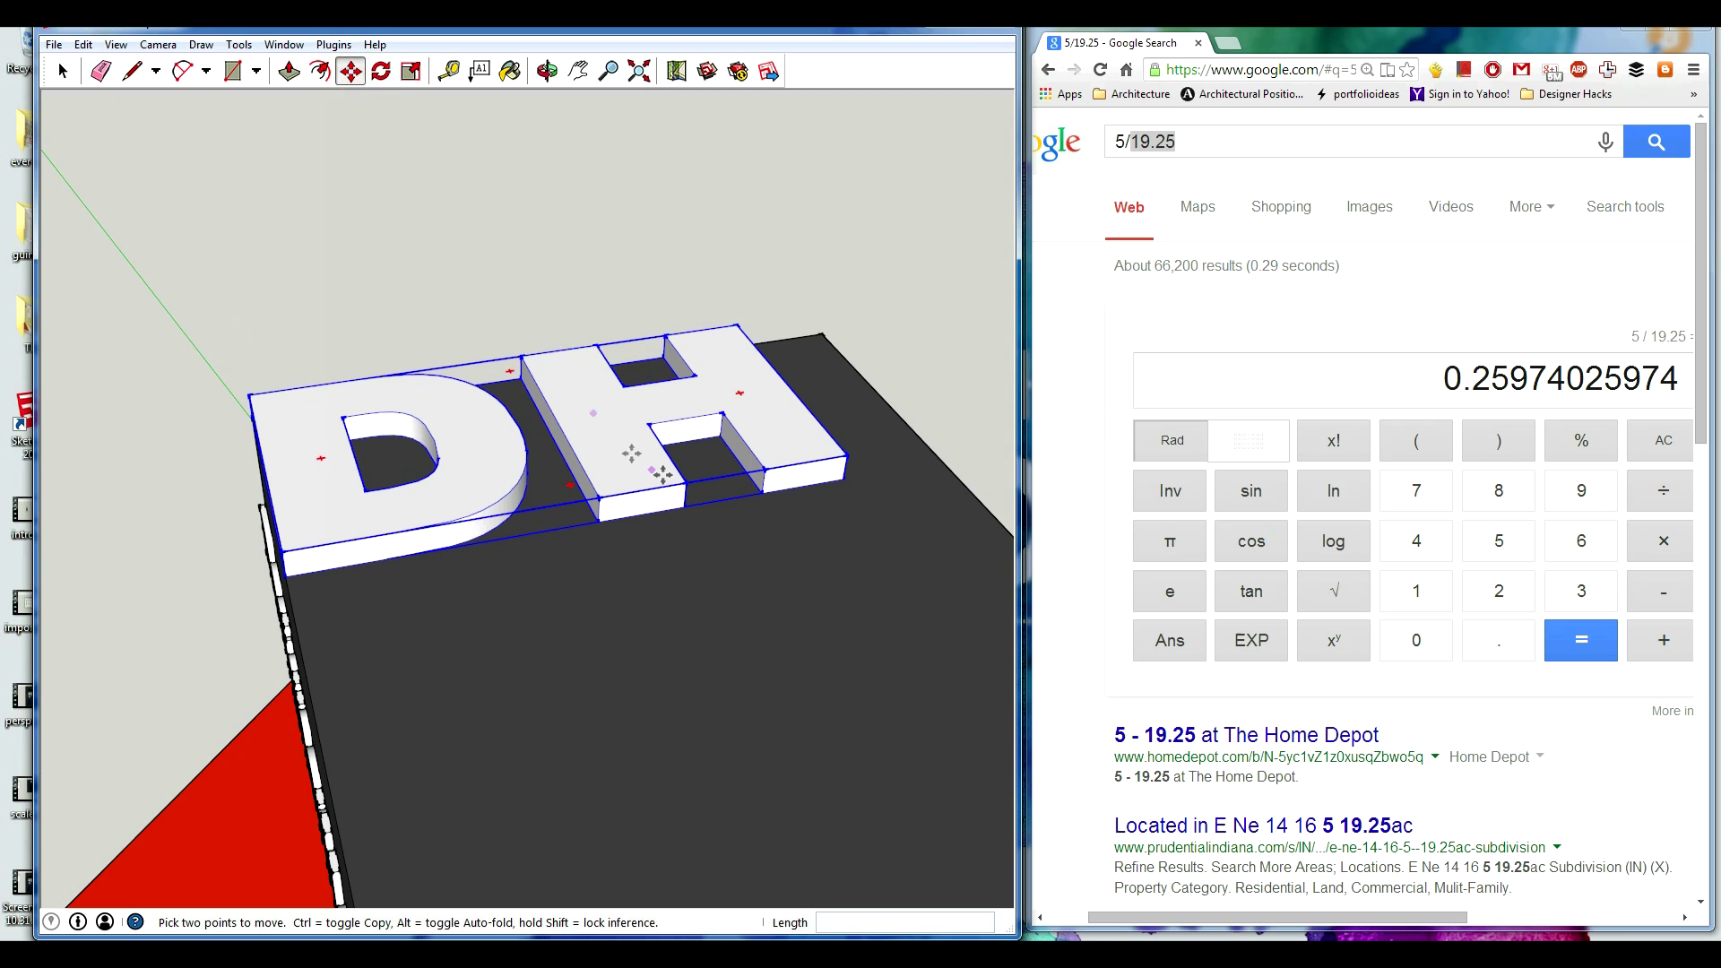
middle_drag(631, 454, 499, 429)
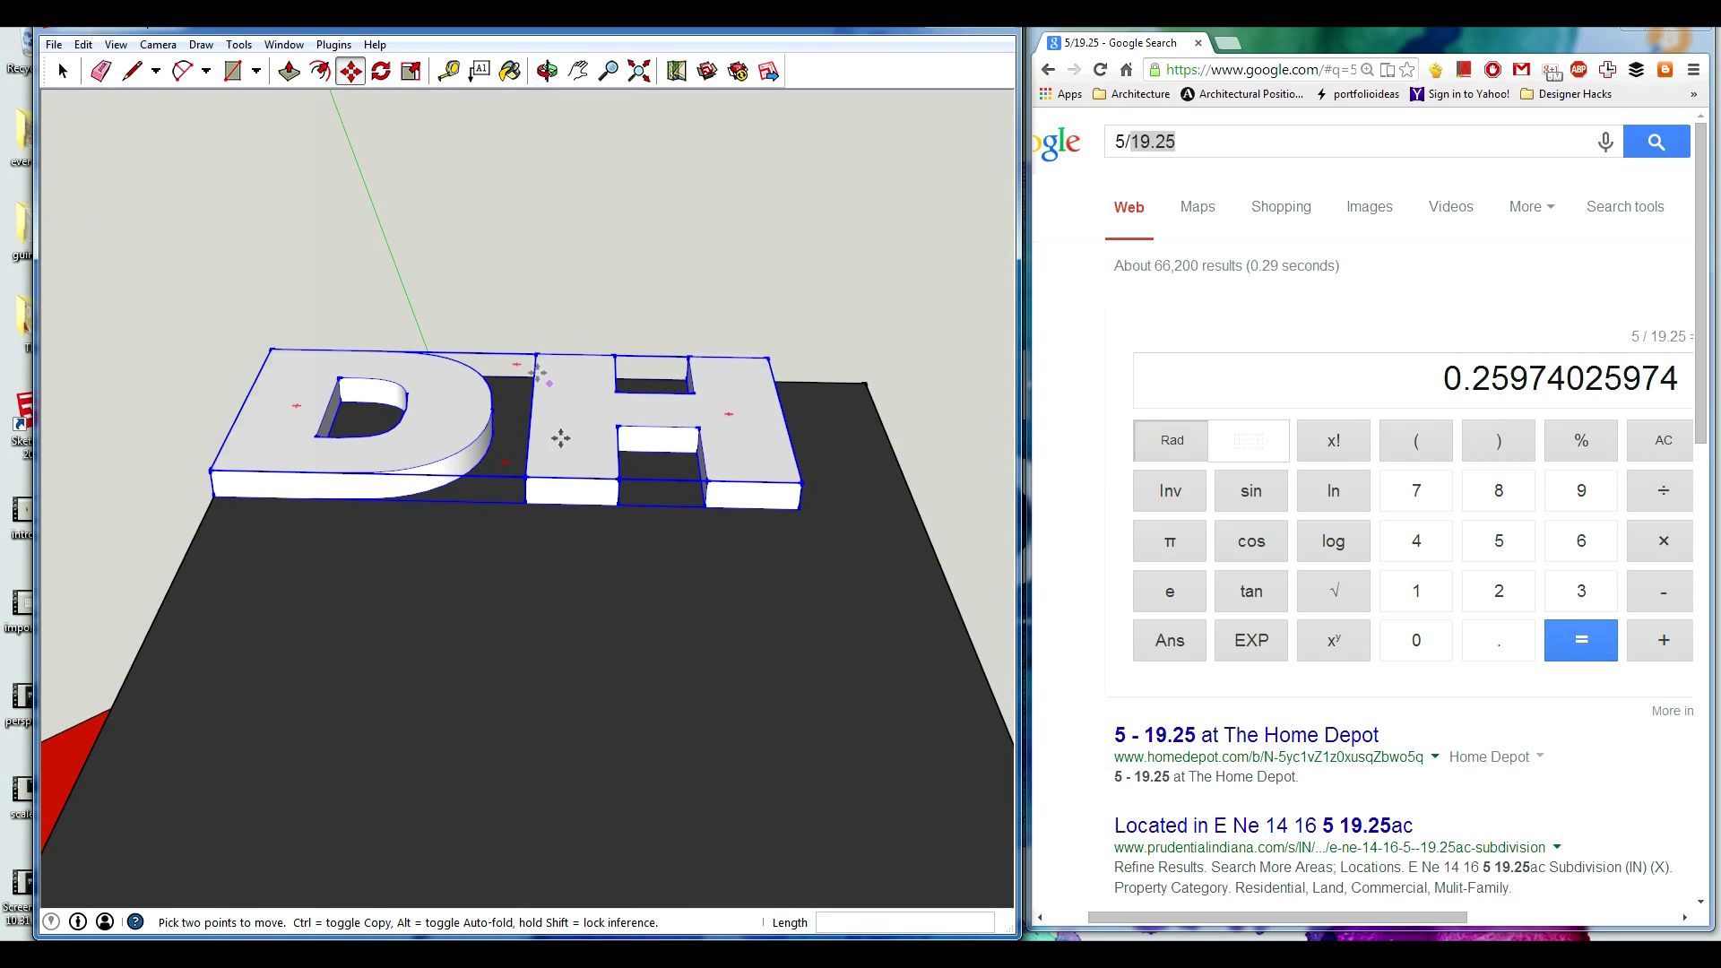
mouse_move(305, 476)
middle_down()
mouse_move(529, 449)
mouse_move(672, 519)
mouse_move(492, 549)
mouse_move(548, 465)
mouse_move(254, 503)
middle_up()
scroll(478, 465, up, 2)
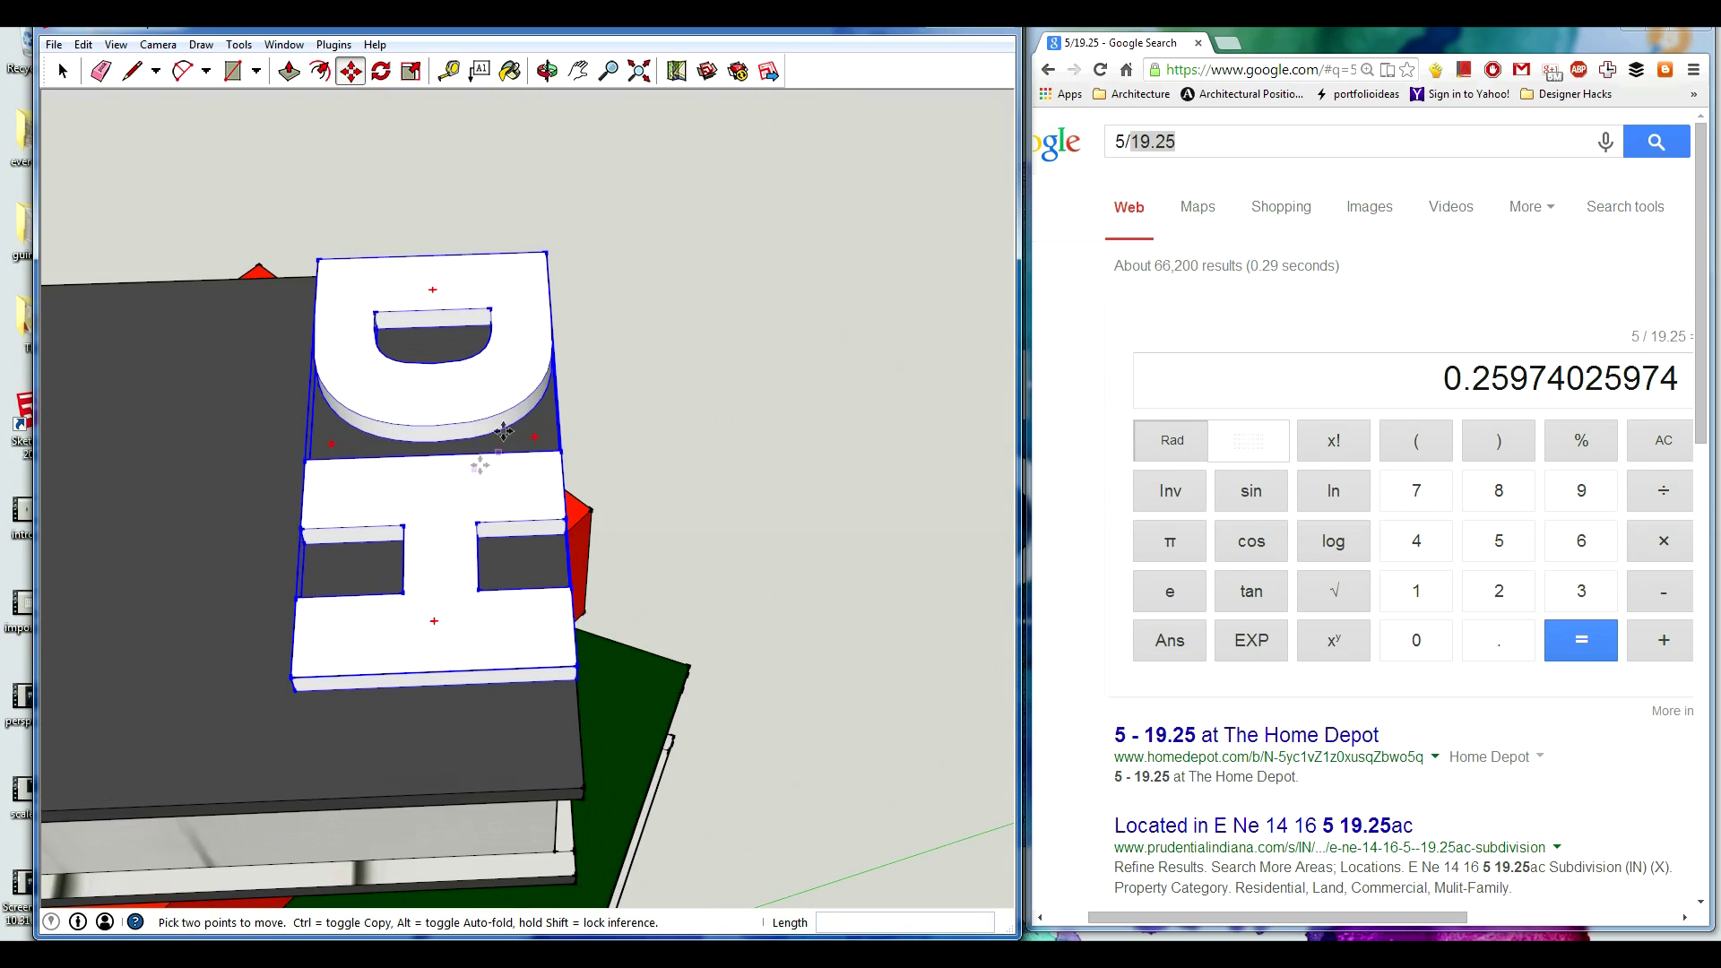
middle_drag(490, 400, 166, 361)
scroll(437, 381, down, 2)
scroll(348, 291, up, 2)
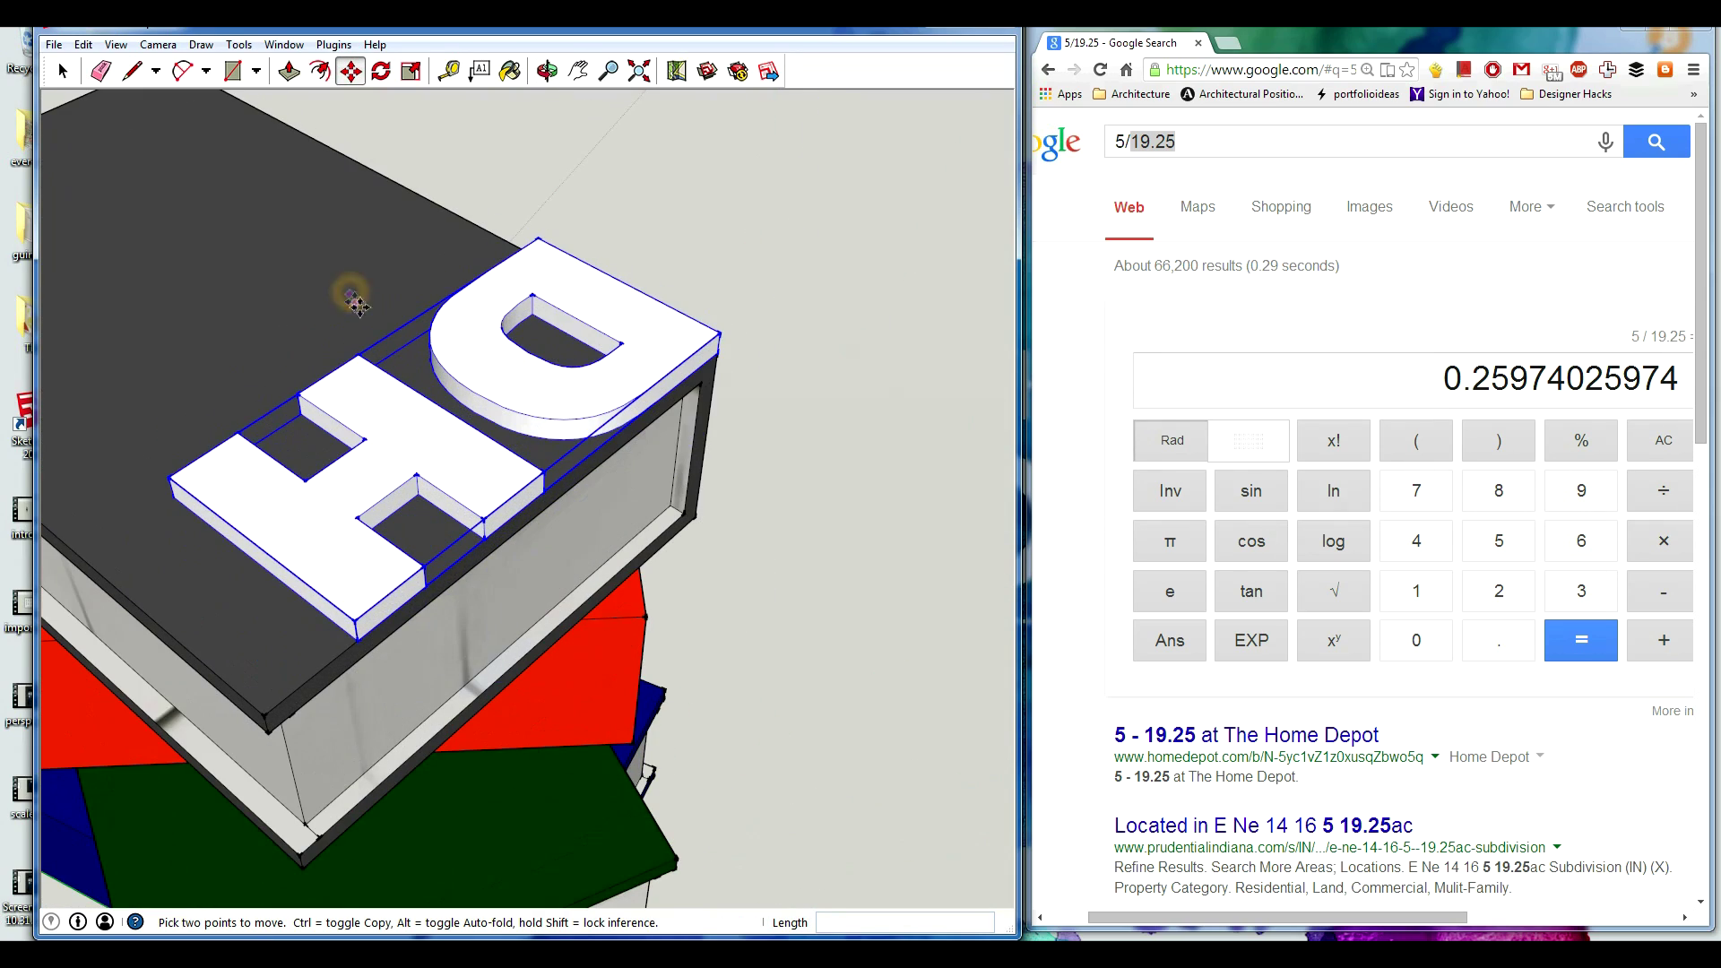
scroll(457, 399, down, 1)
scroll(482, 337, up, 2)
middle_drag(542, 357, 367, 356)
Step: Scale the DH letters down along the blue axis into thin raised lettering on the cover
key(s)
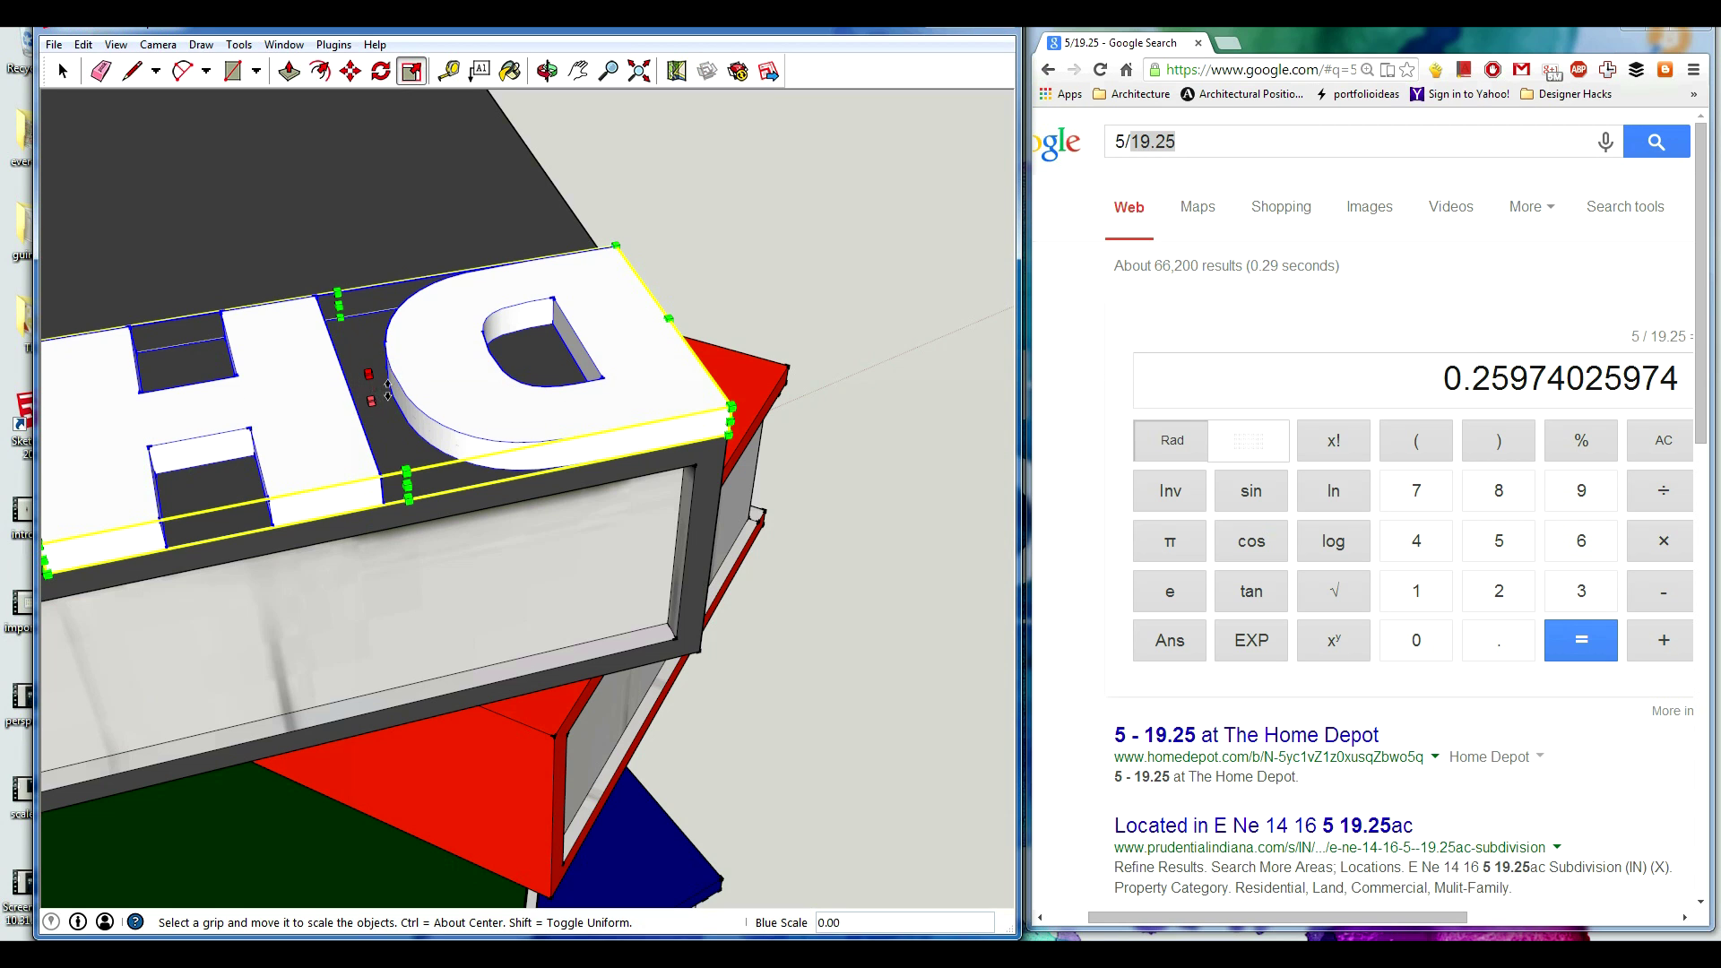
middle_drag(366, 388, 403, 343)
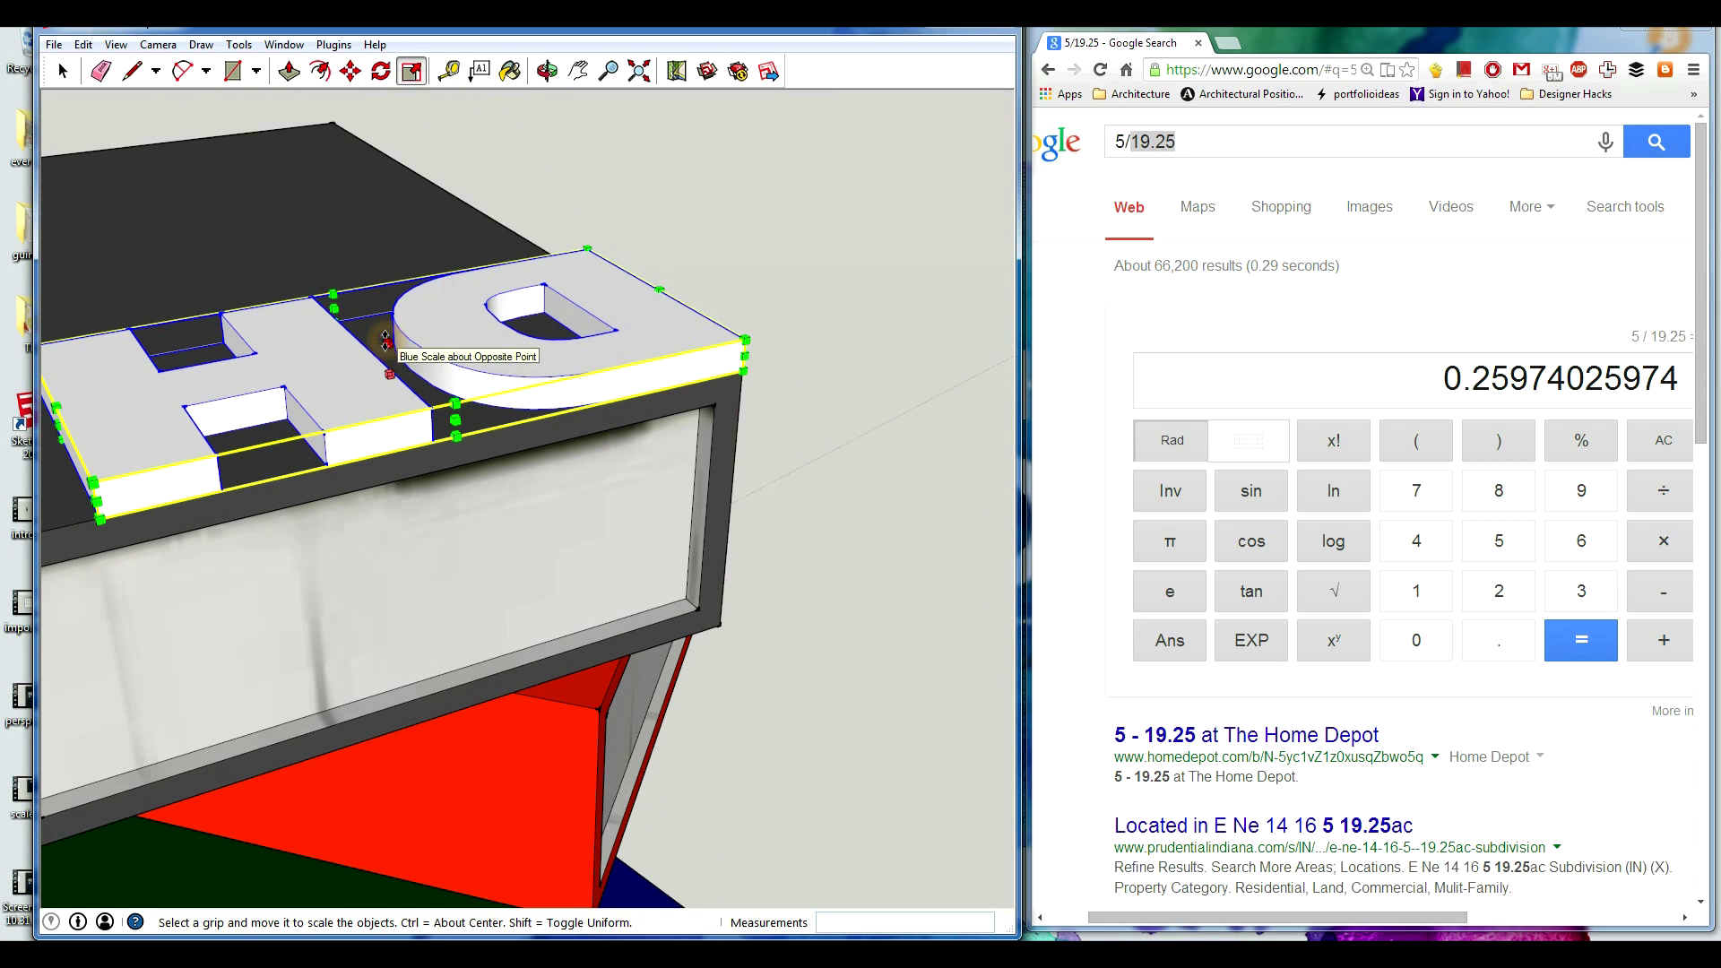
drag(385, 339, 388, 380)
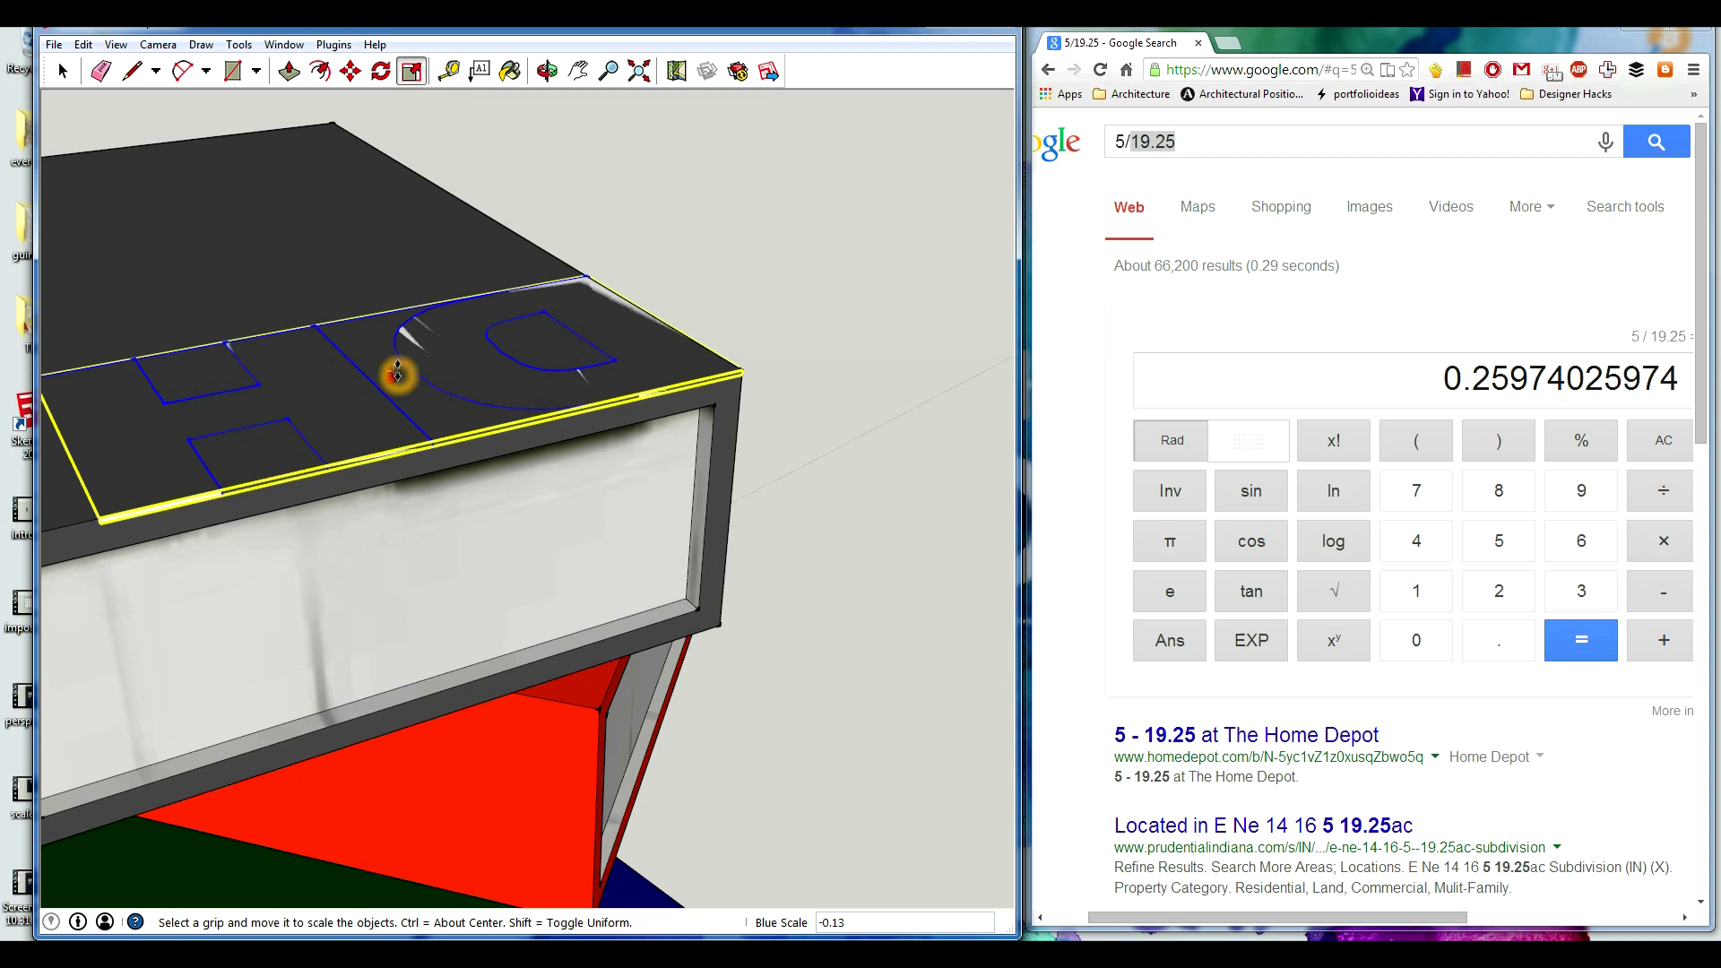
scroll(387, 358, up, 3)
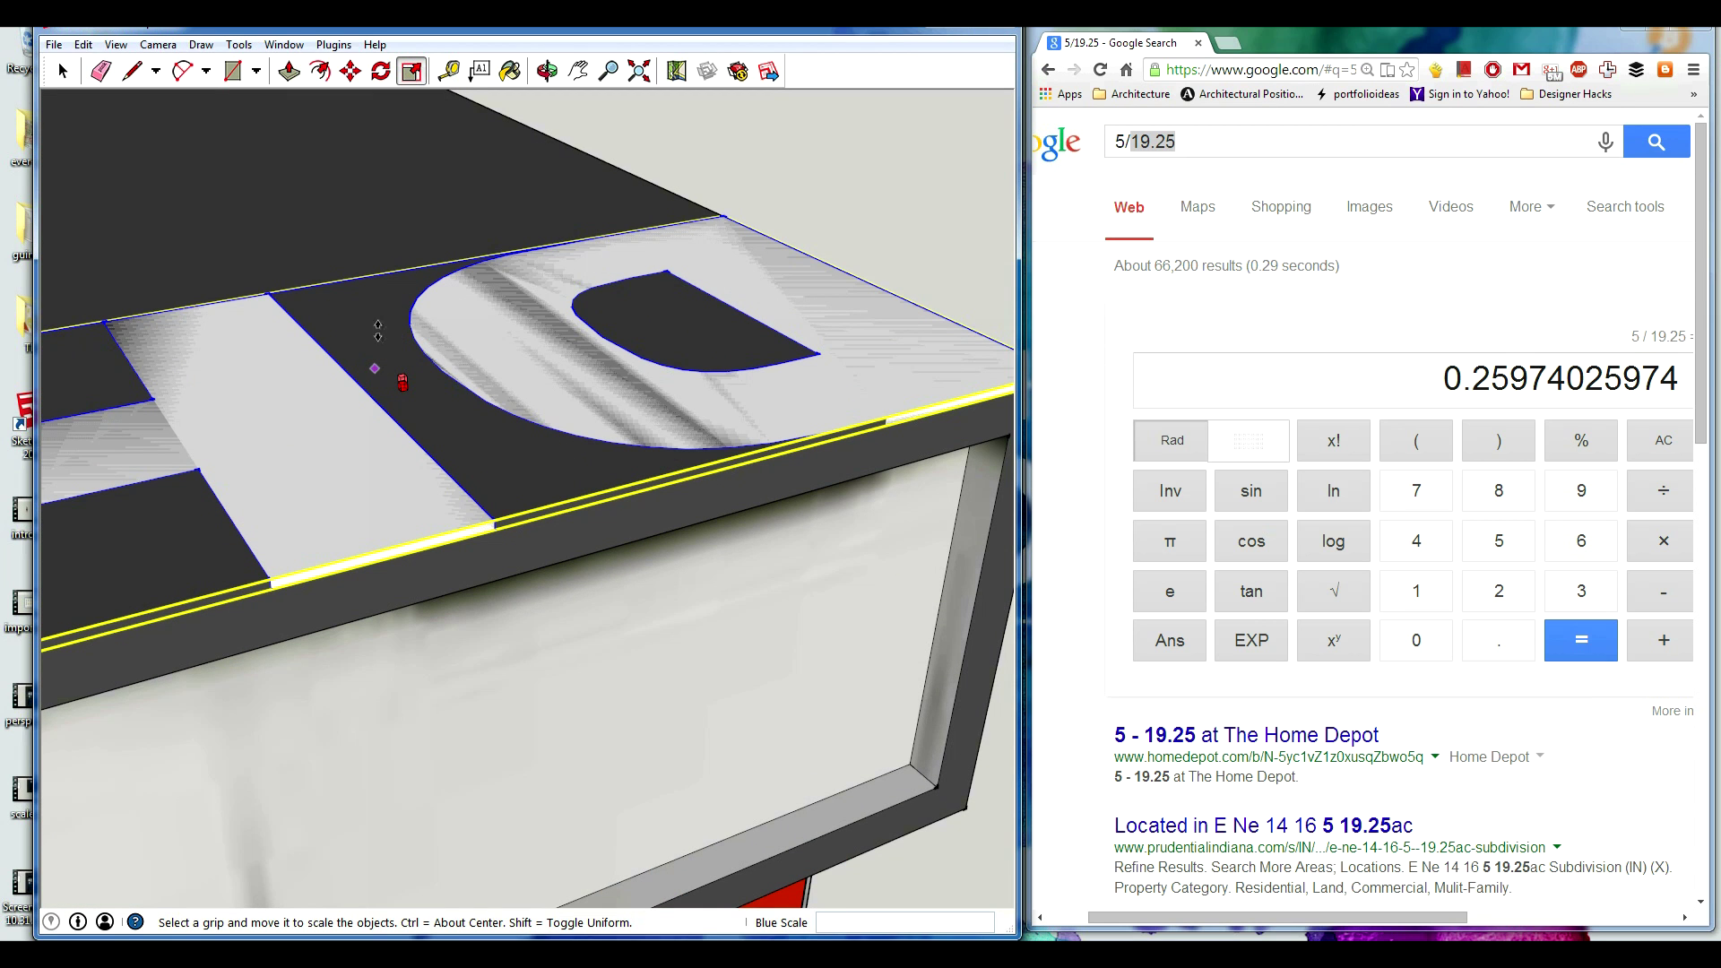
scroll(622, 285, down, 2)
middle_drag(625, 294, 772, 170)
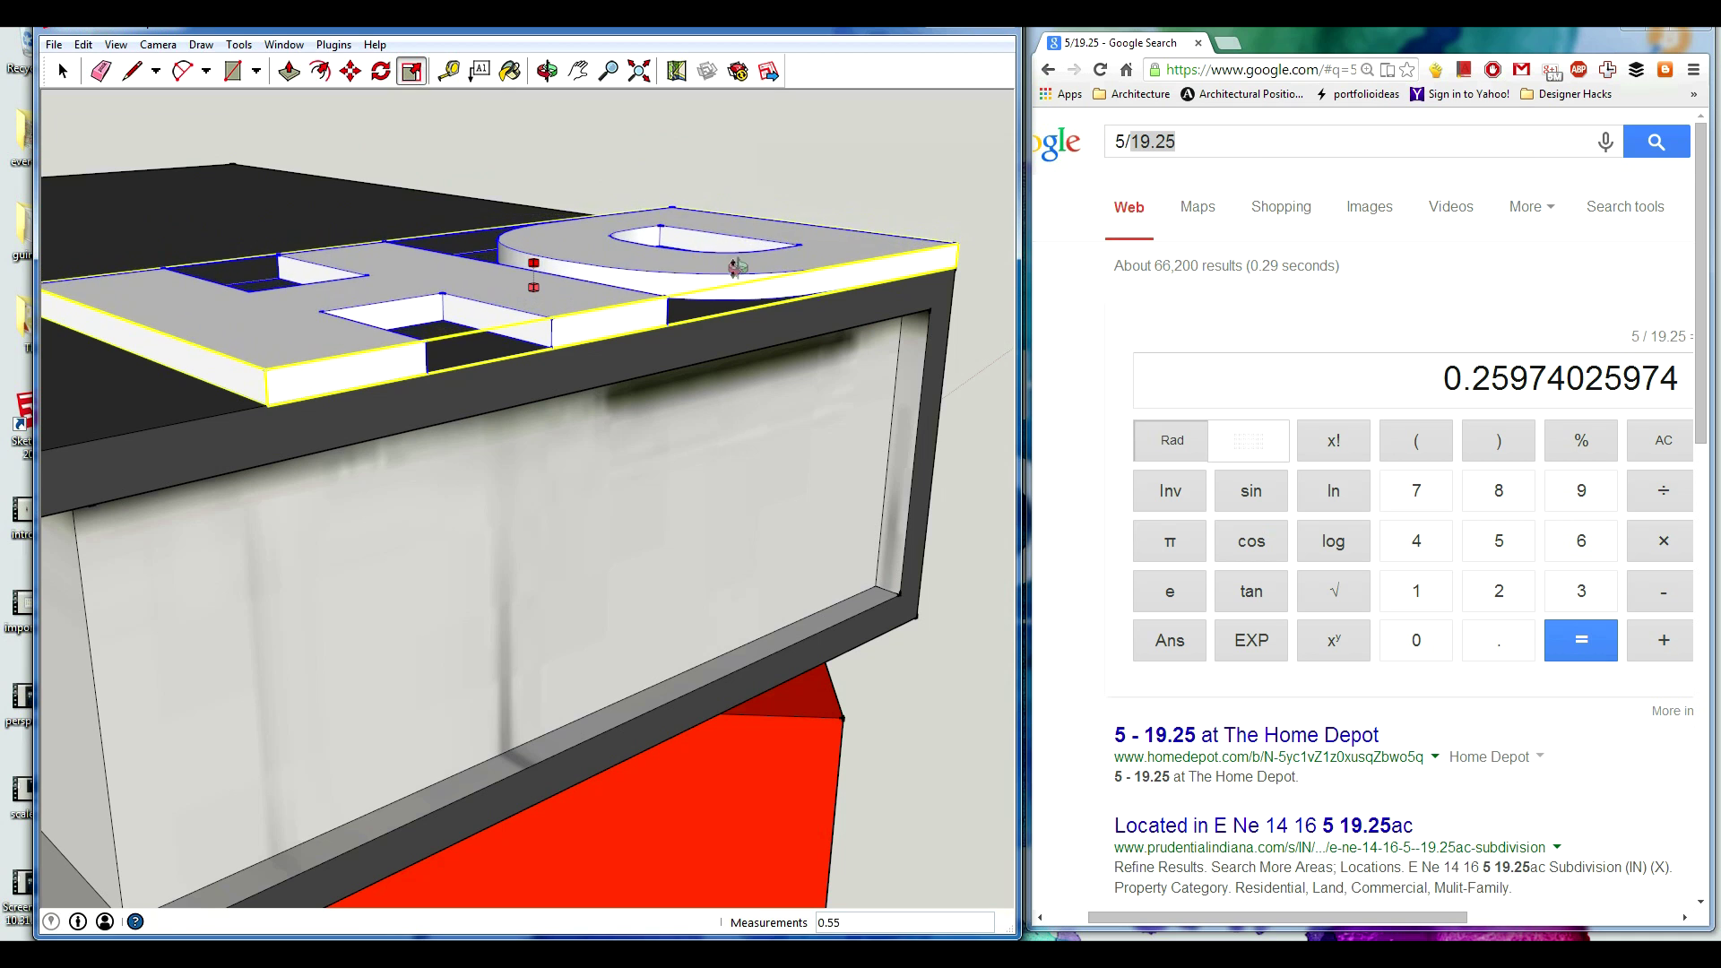
middle_drag(736, 269, 781, 175)
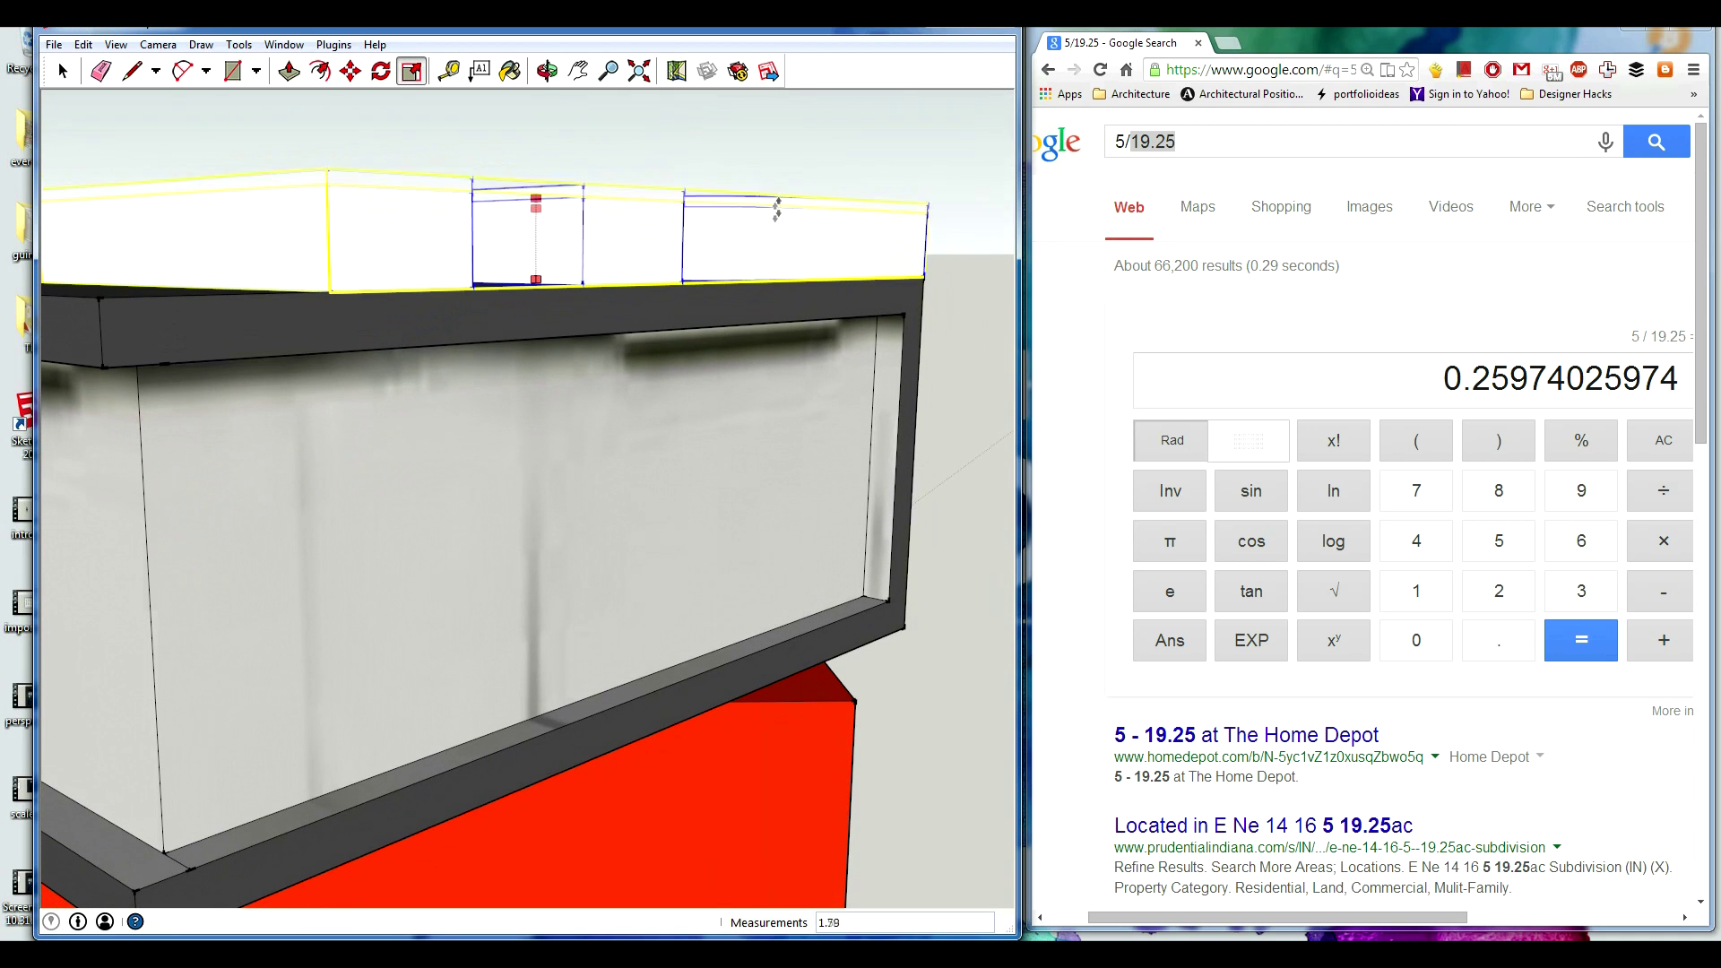
click(897, 267)
mouse_move(677, 222)
middle_down()
mouse_move(538, 359)
mouse_move(542, 394)
middle_up()
Step: Shift the flattened DH letters 0.5 inch along the red axis across the top cover
key(m)
click(659, 435)
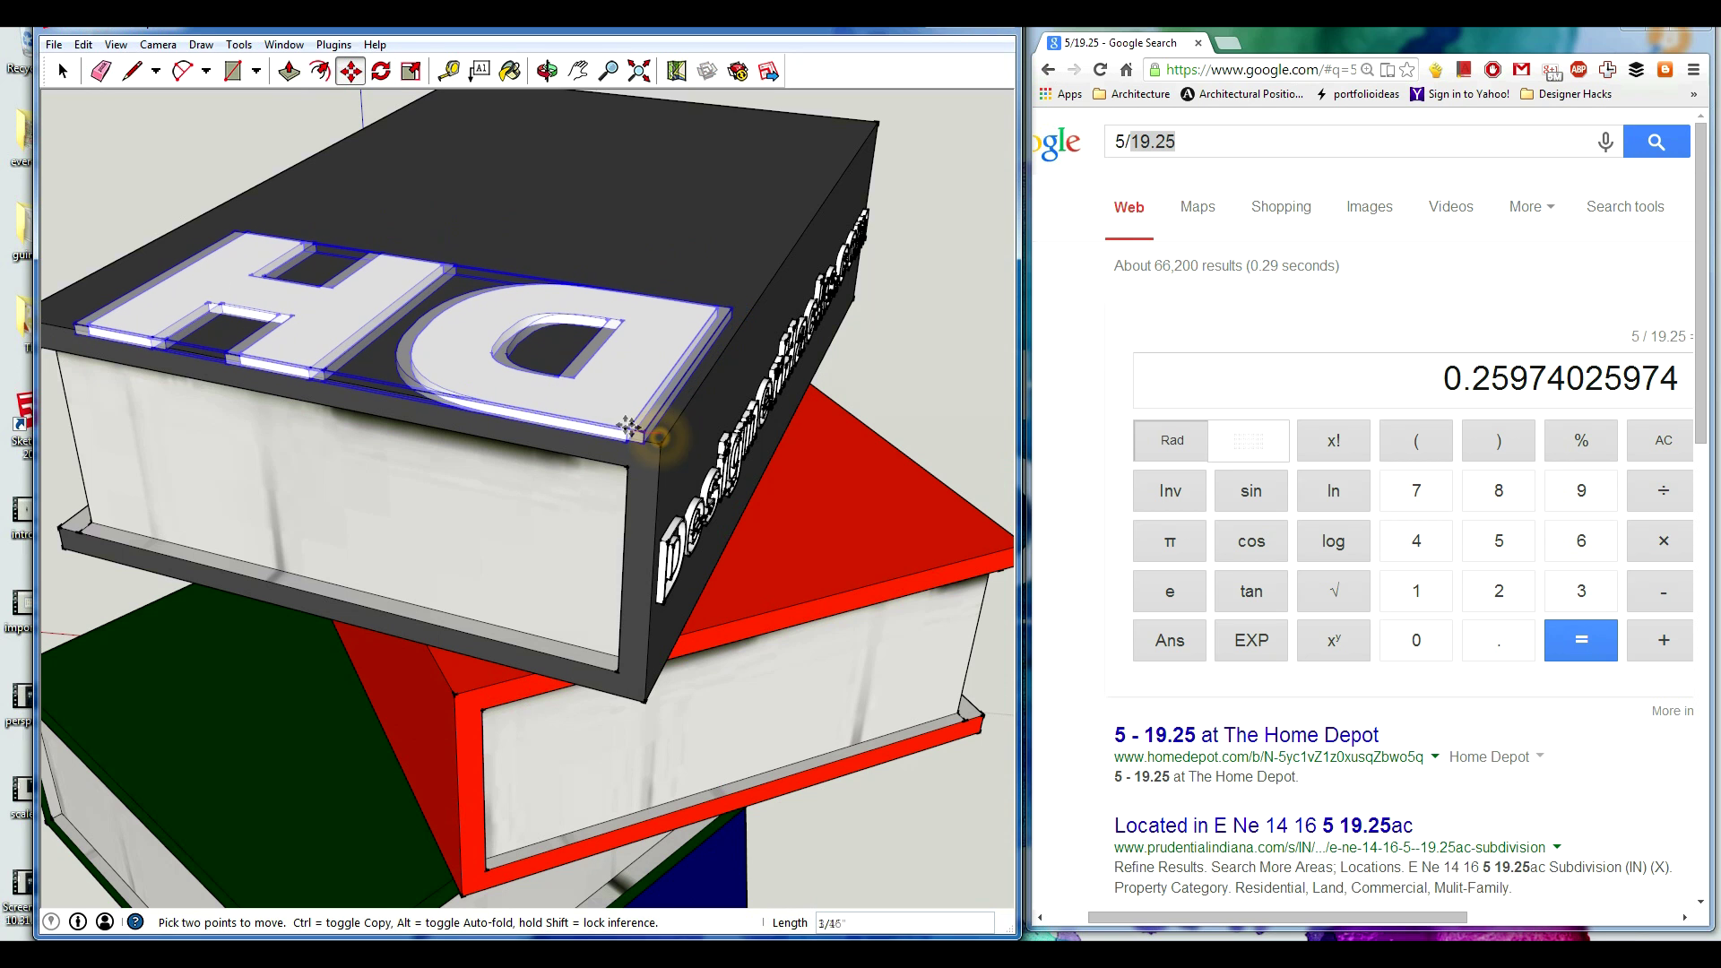
key(Escape)
middle_drag(359, 389, 543, 410)
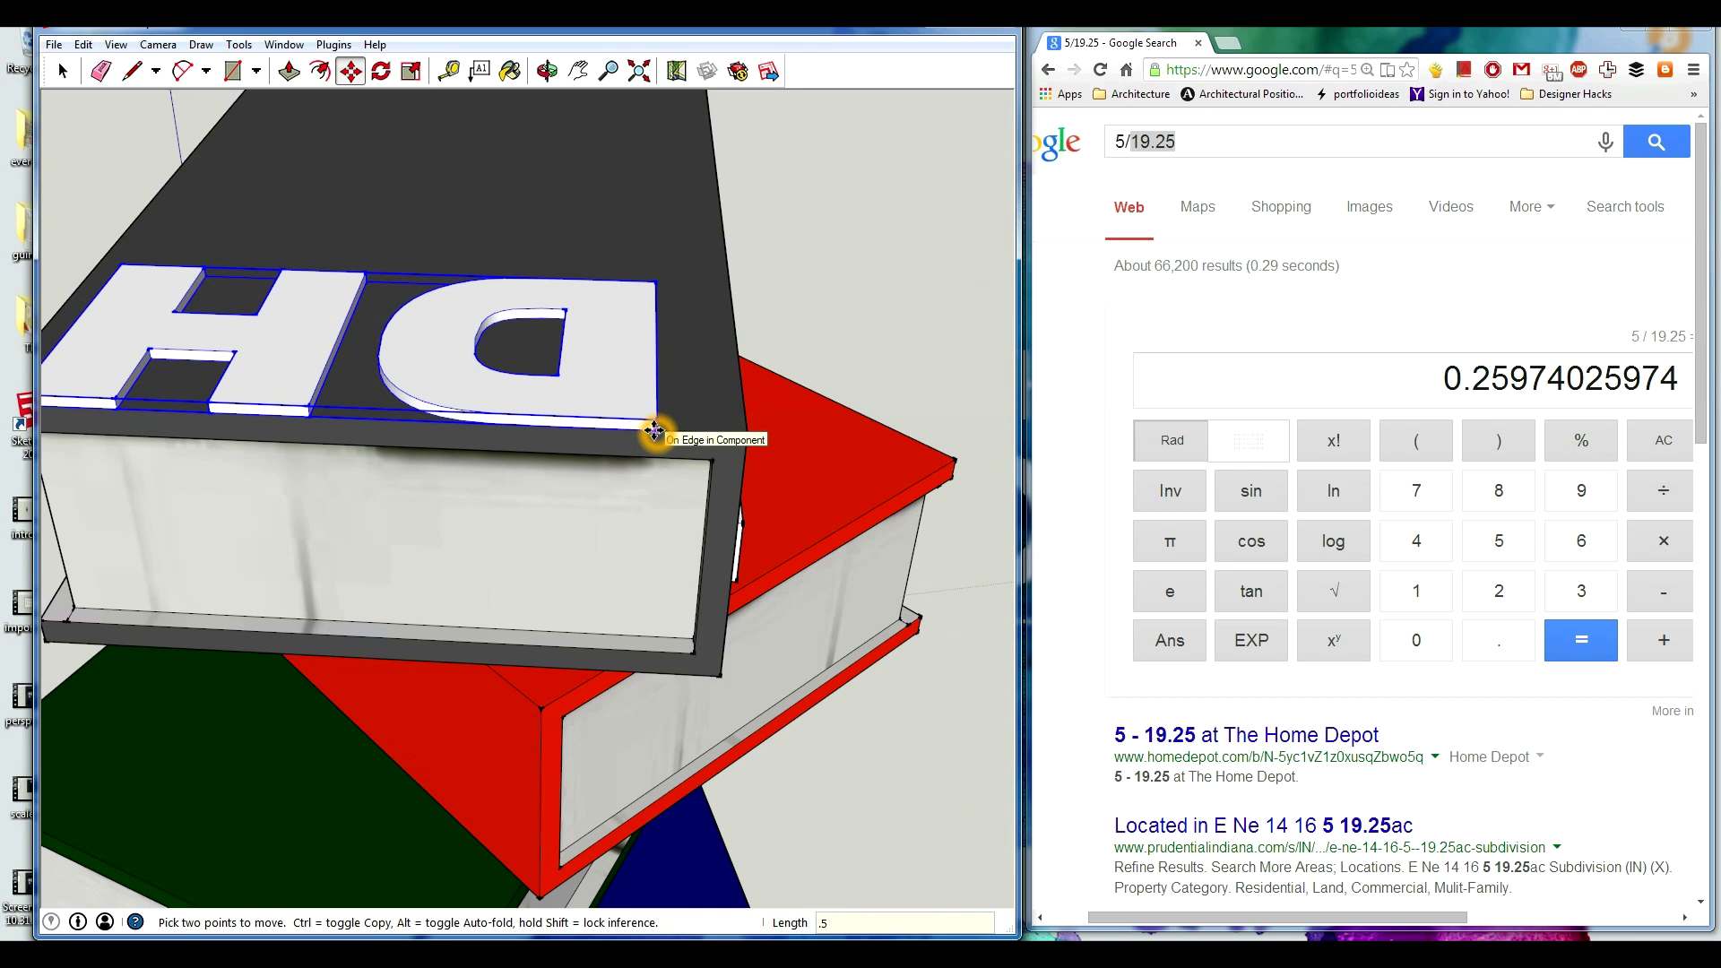
key(Return)
mouse_move(538, 415)
middle_down()
mouse_move(649, 435)
mouse_move(358, 486)
middle_up()
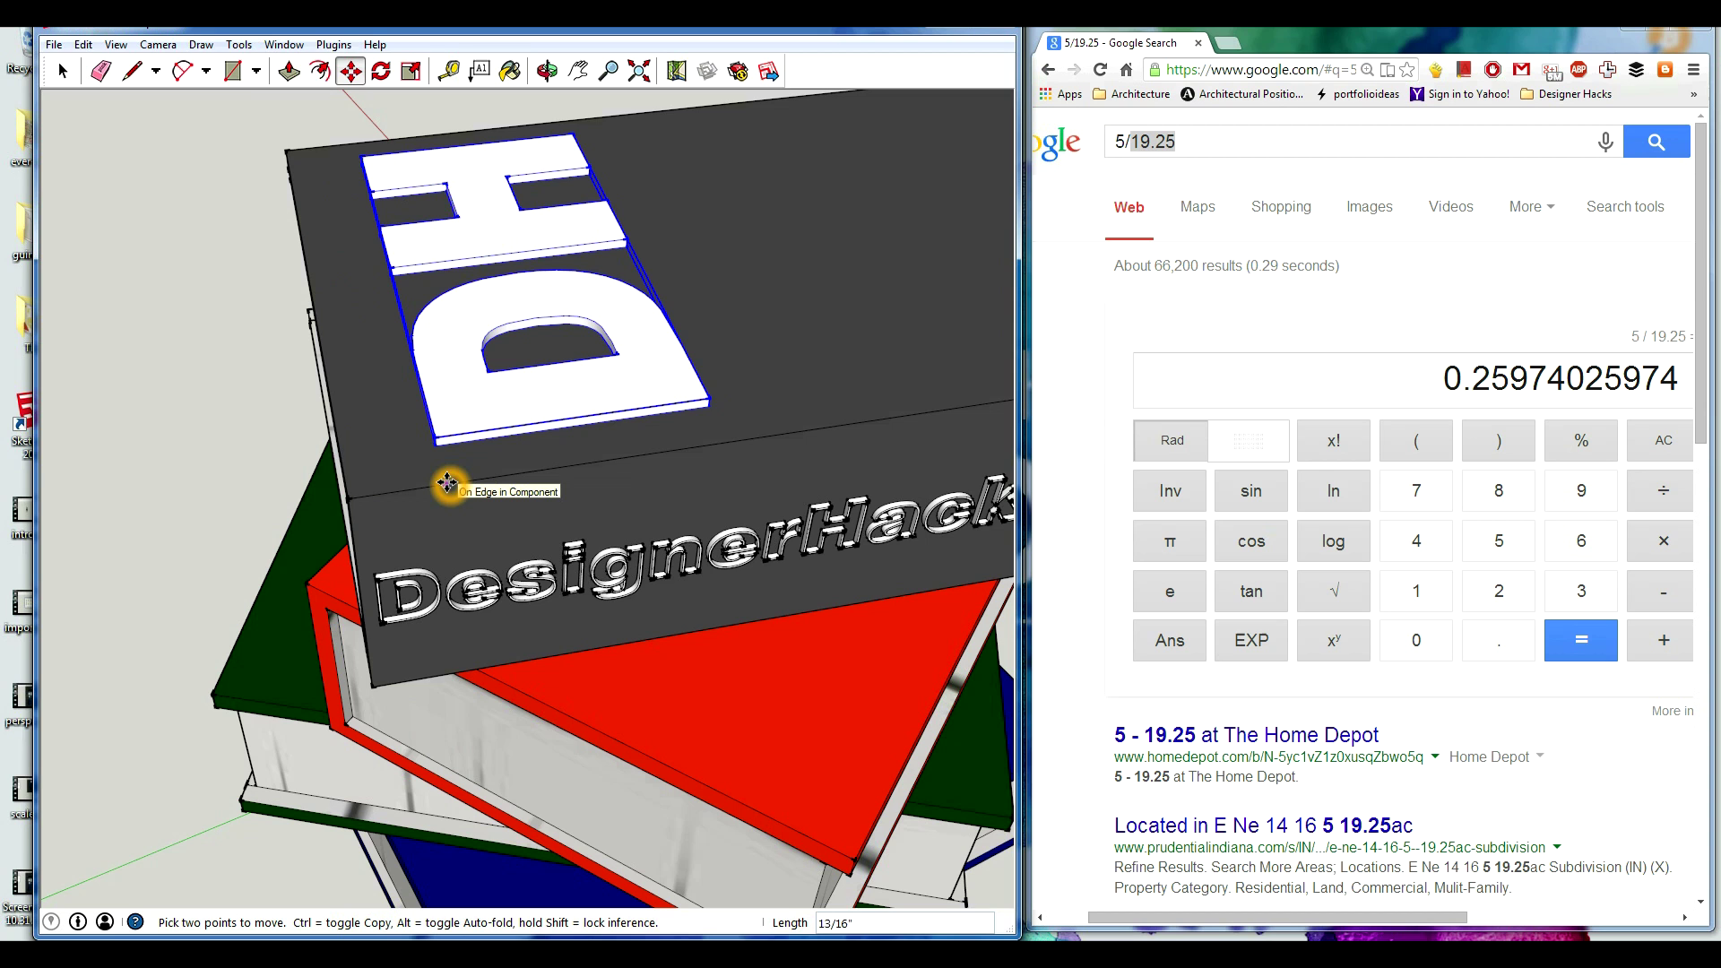
key(Return)
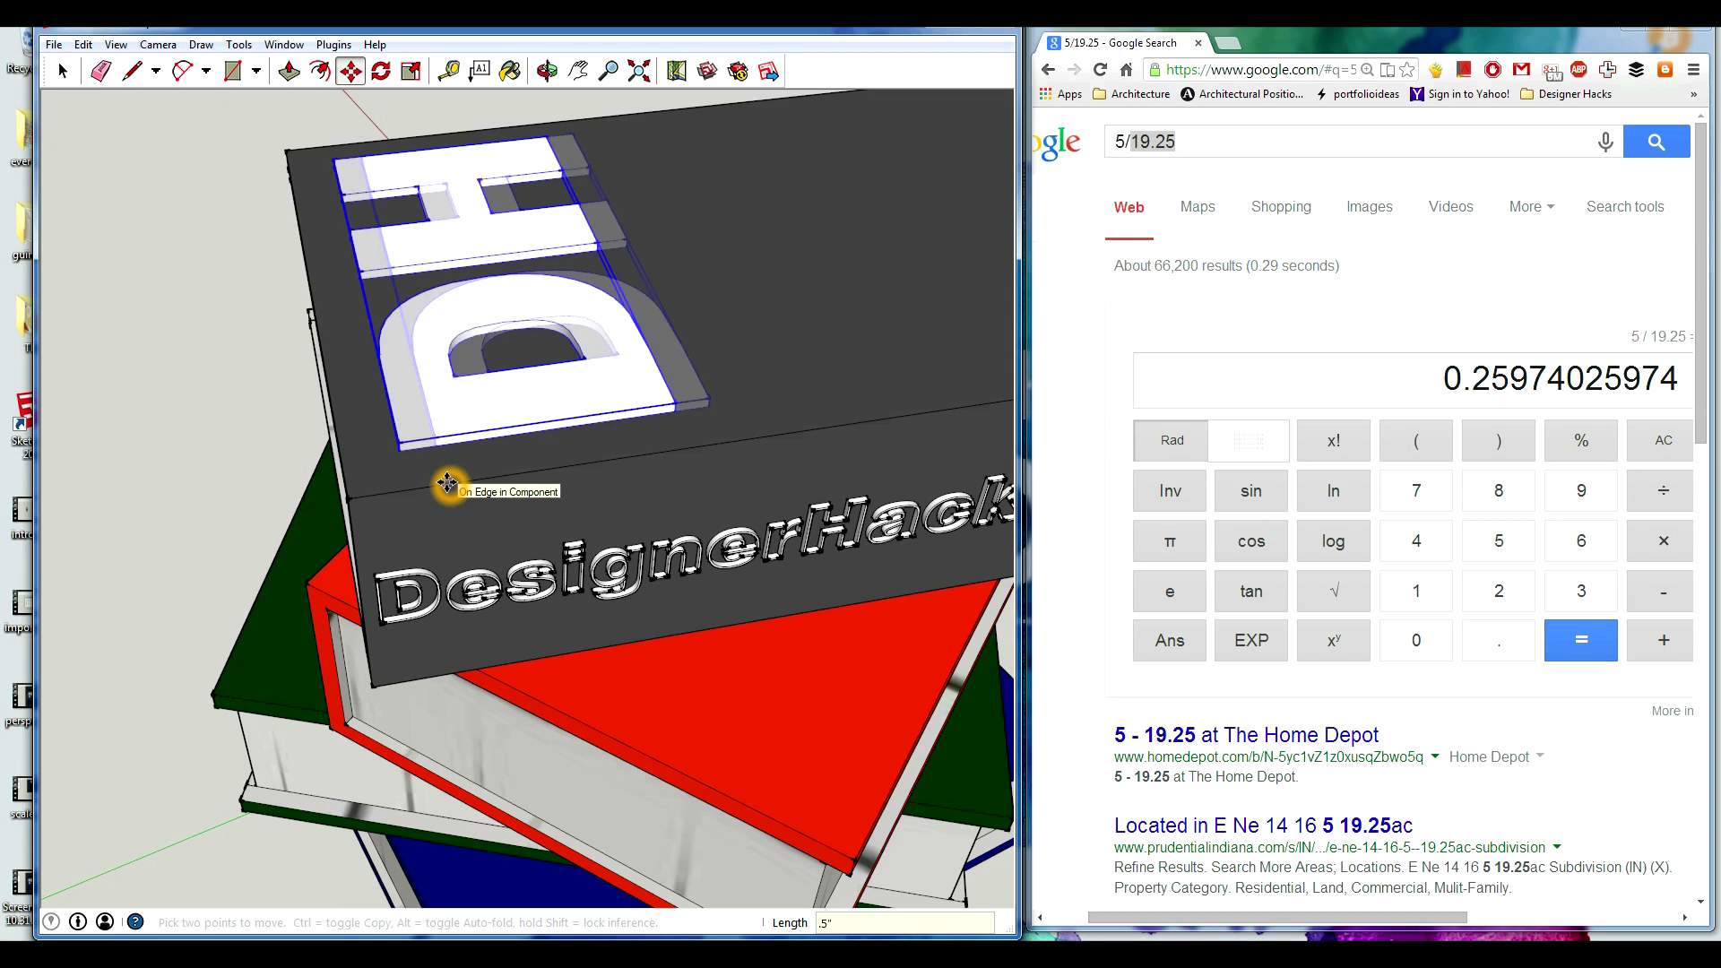
middle_drag(516, 529, 67, 377)
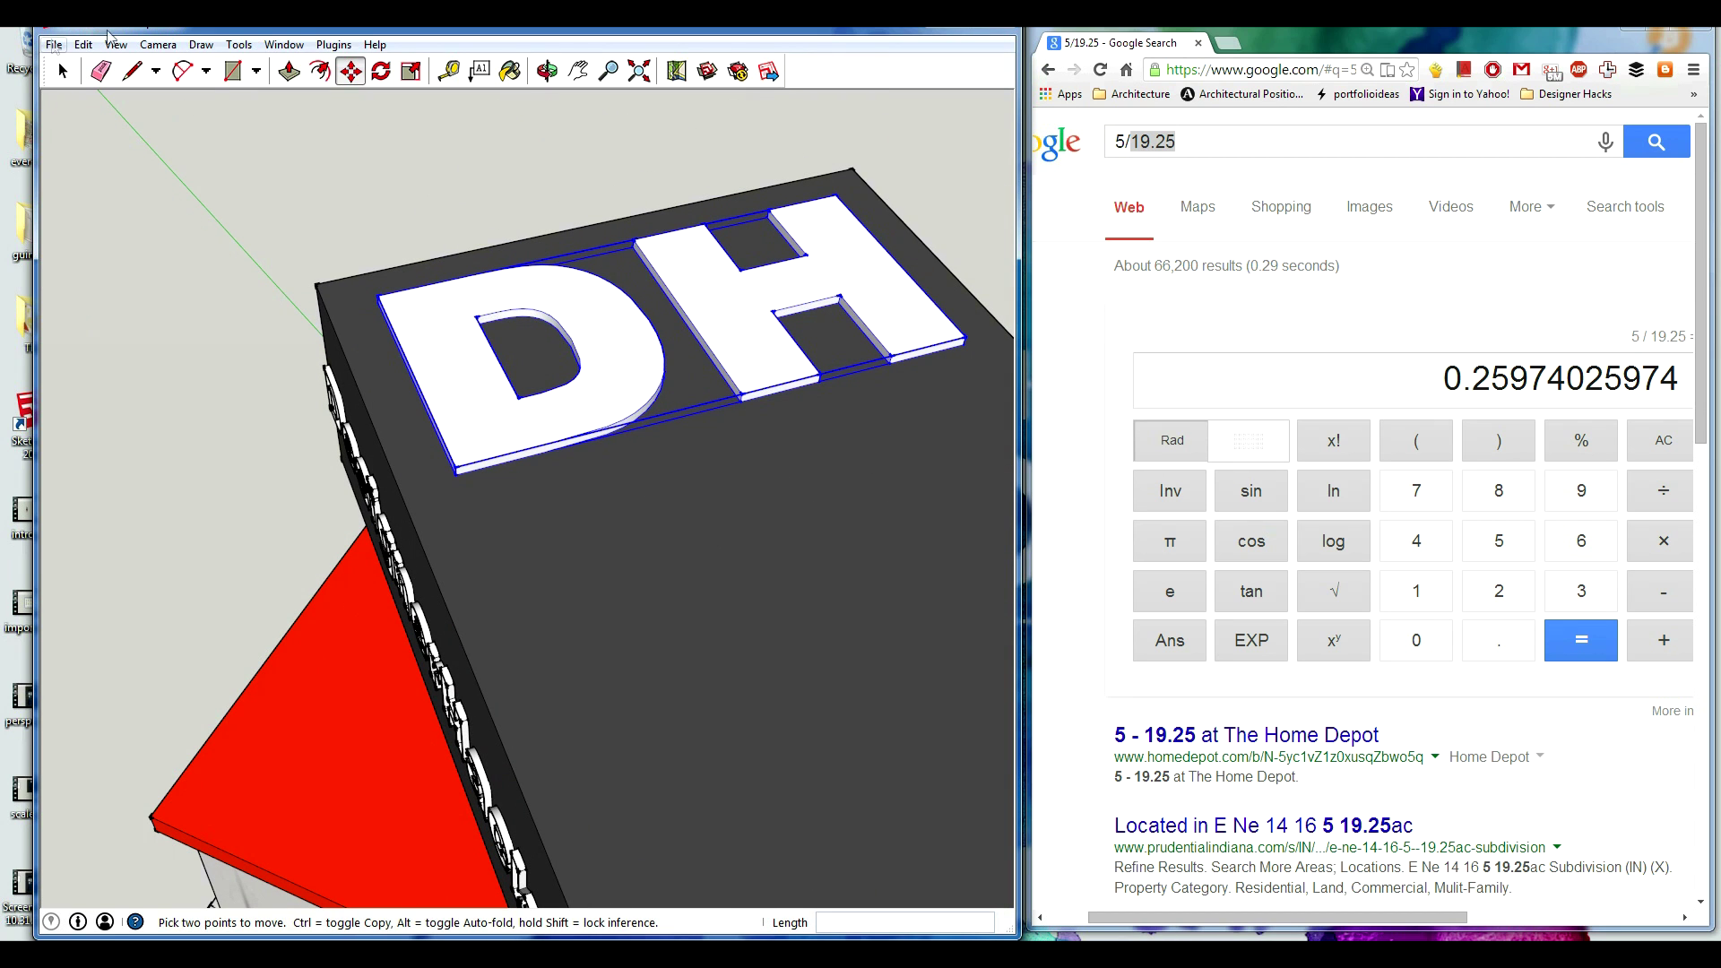
click(448, 71)
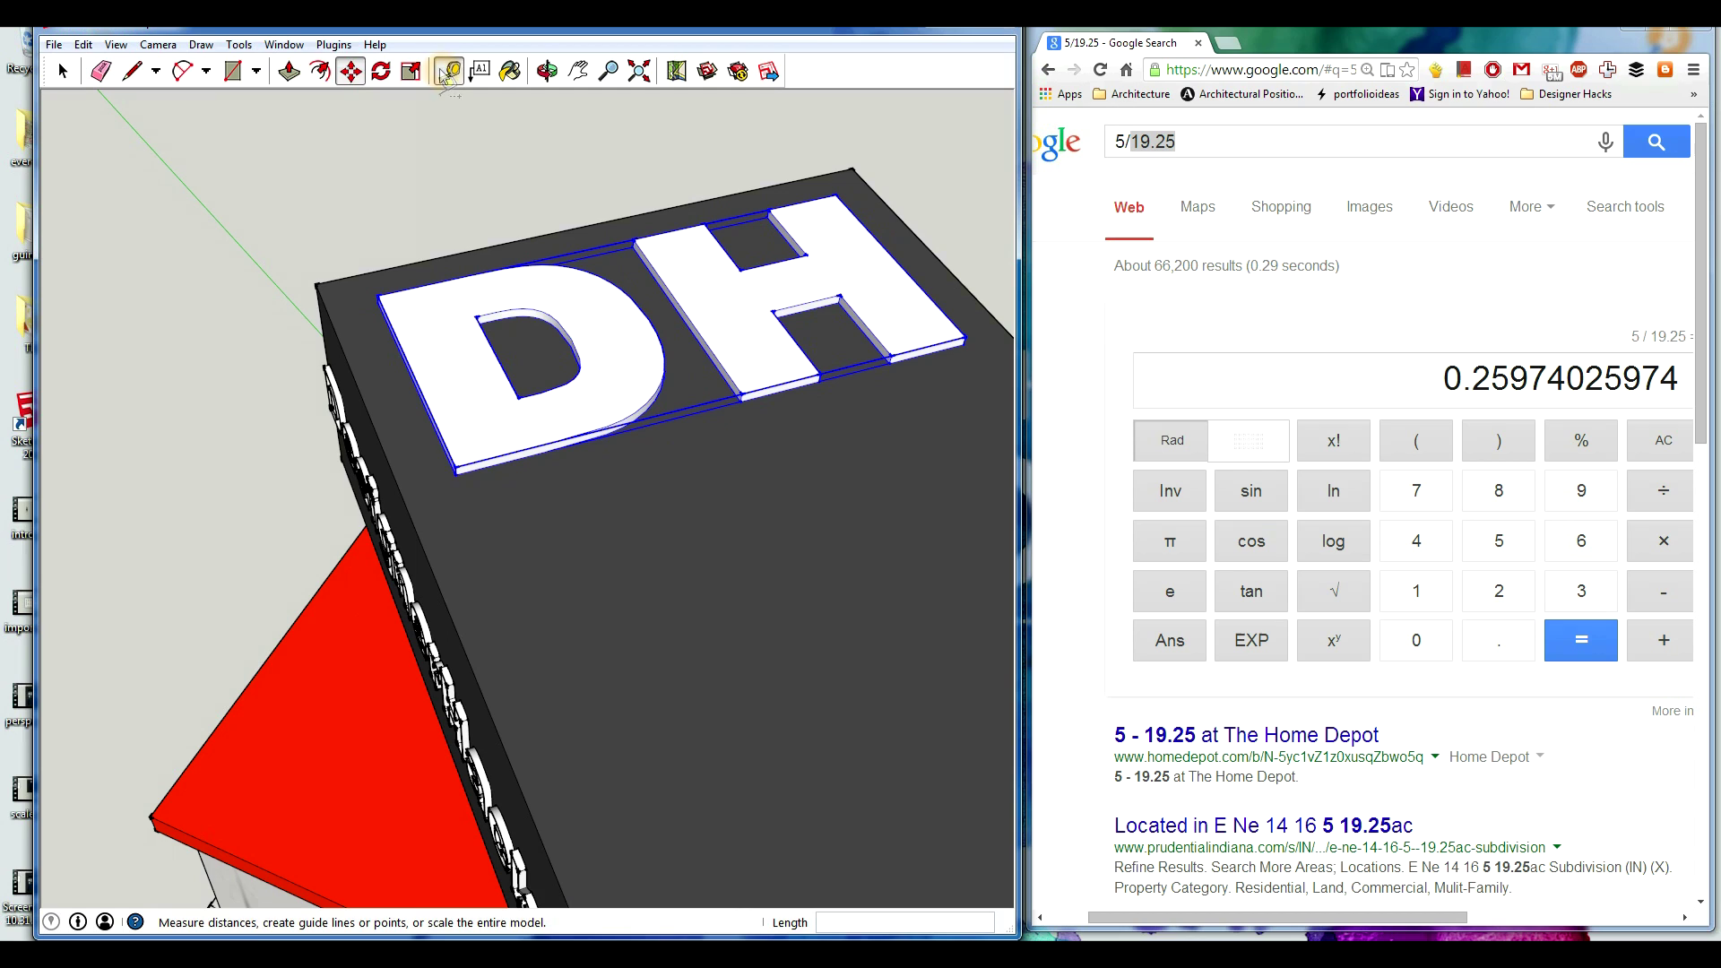
click(456, 474)
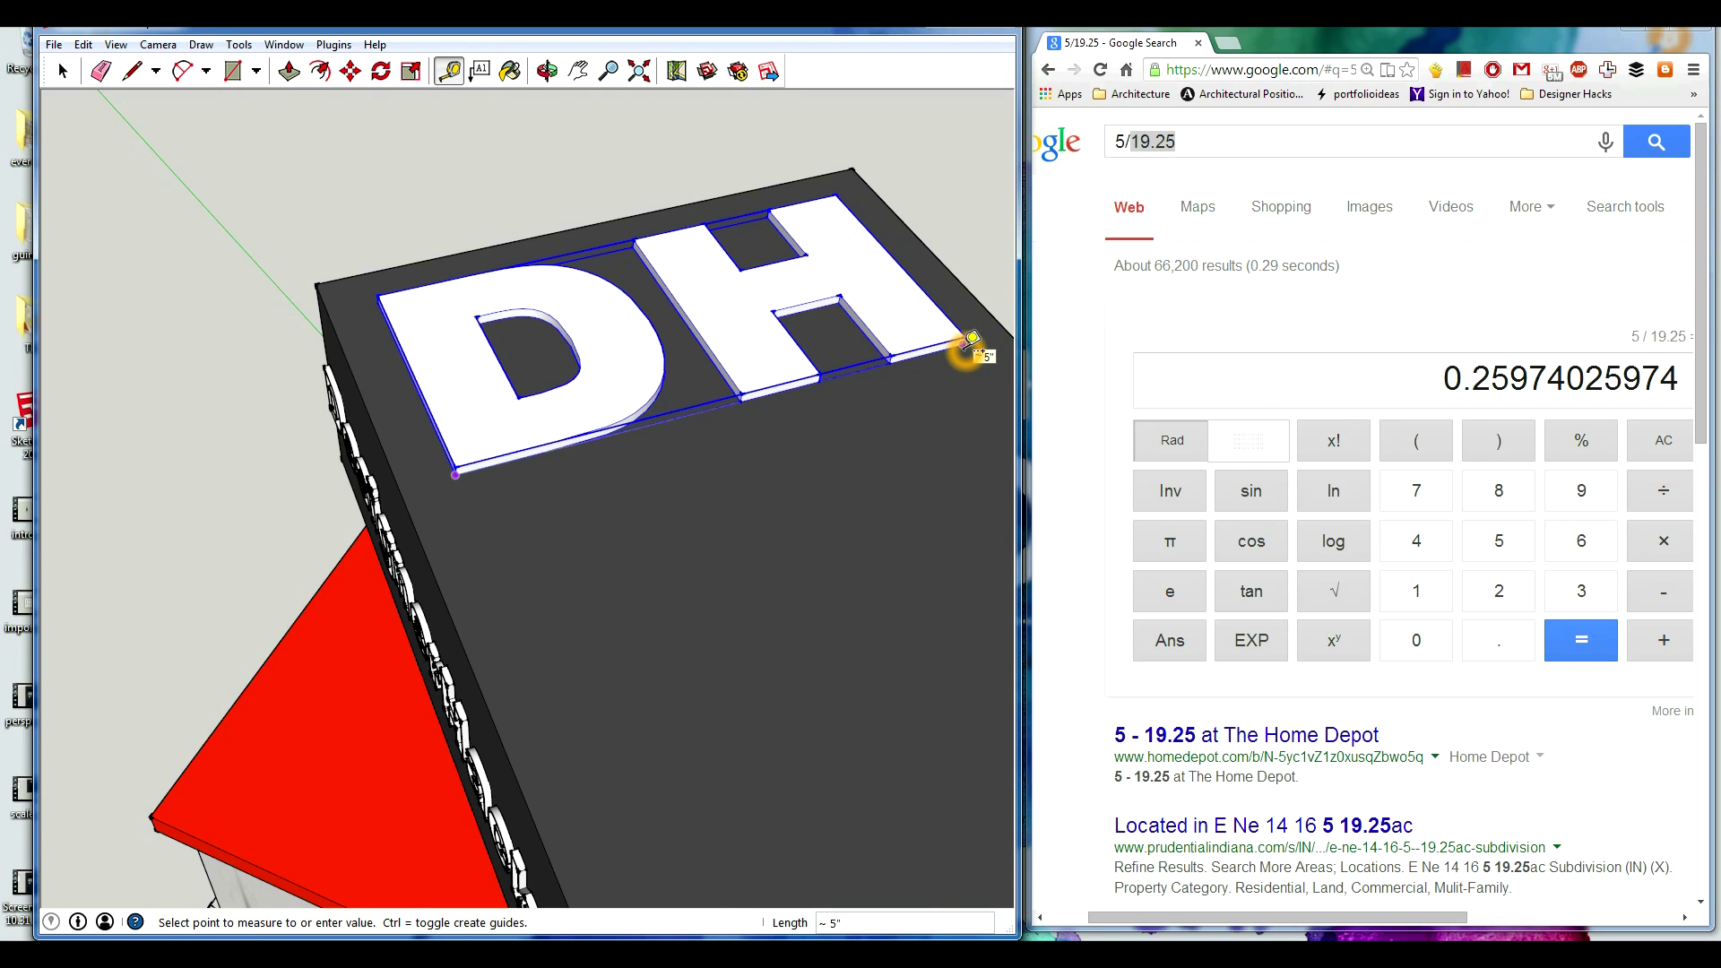
middle_drag(964, 345, 467, 406)
key(space)
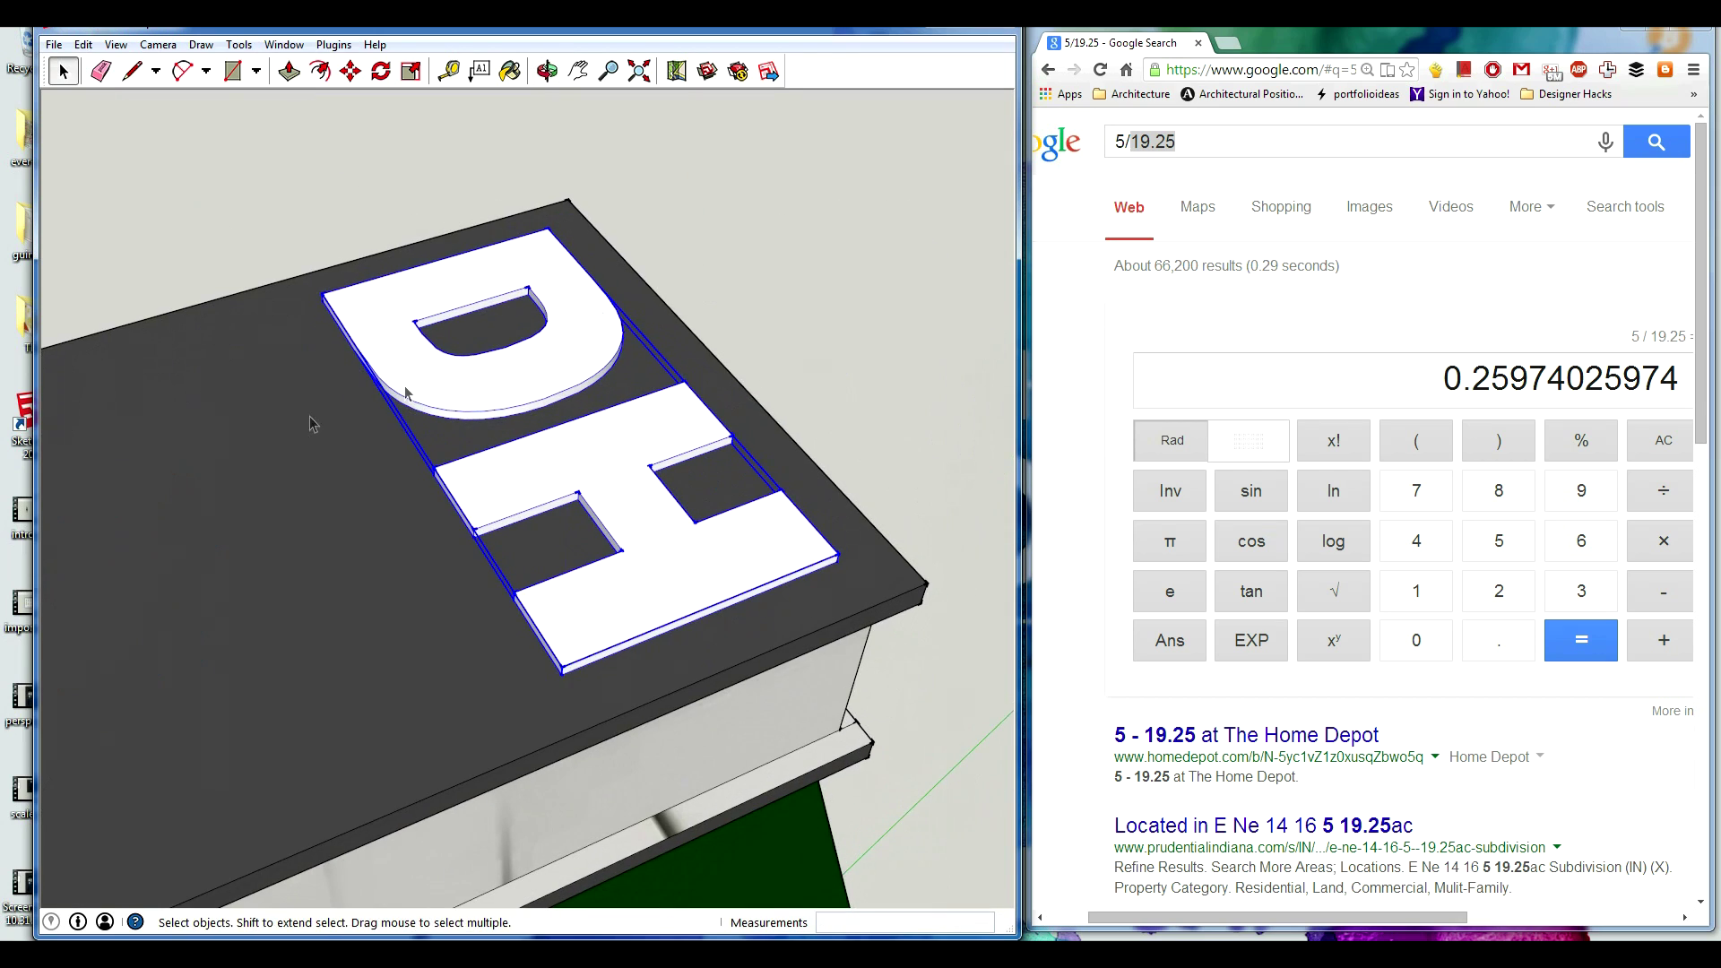
scroll(312, 422, down, 1)
middle_drag(299, 537, 480, 484)
click(471, 172)
middle_drag(315, 410, 542, 377)
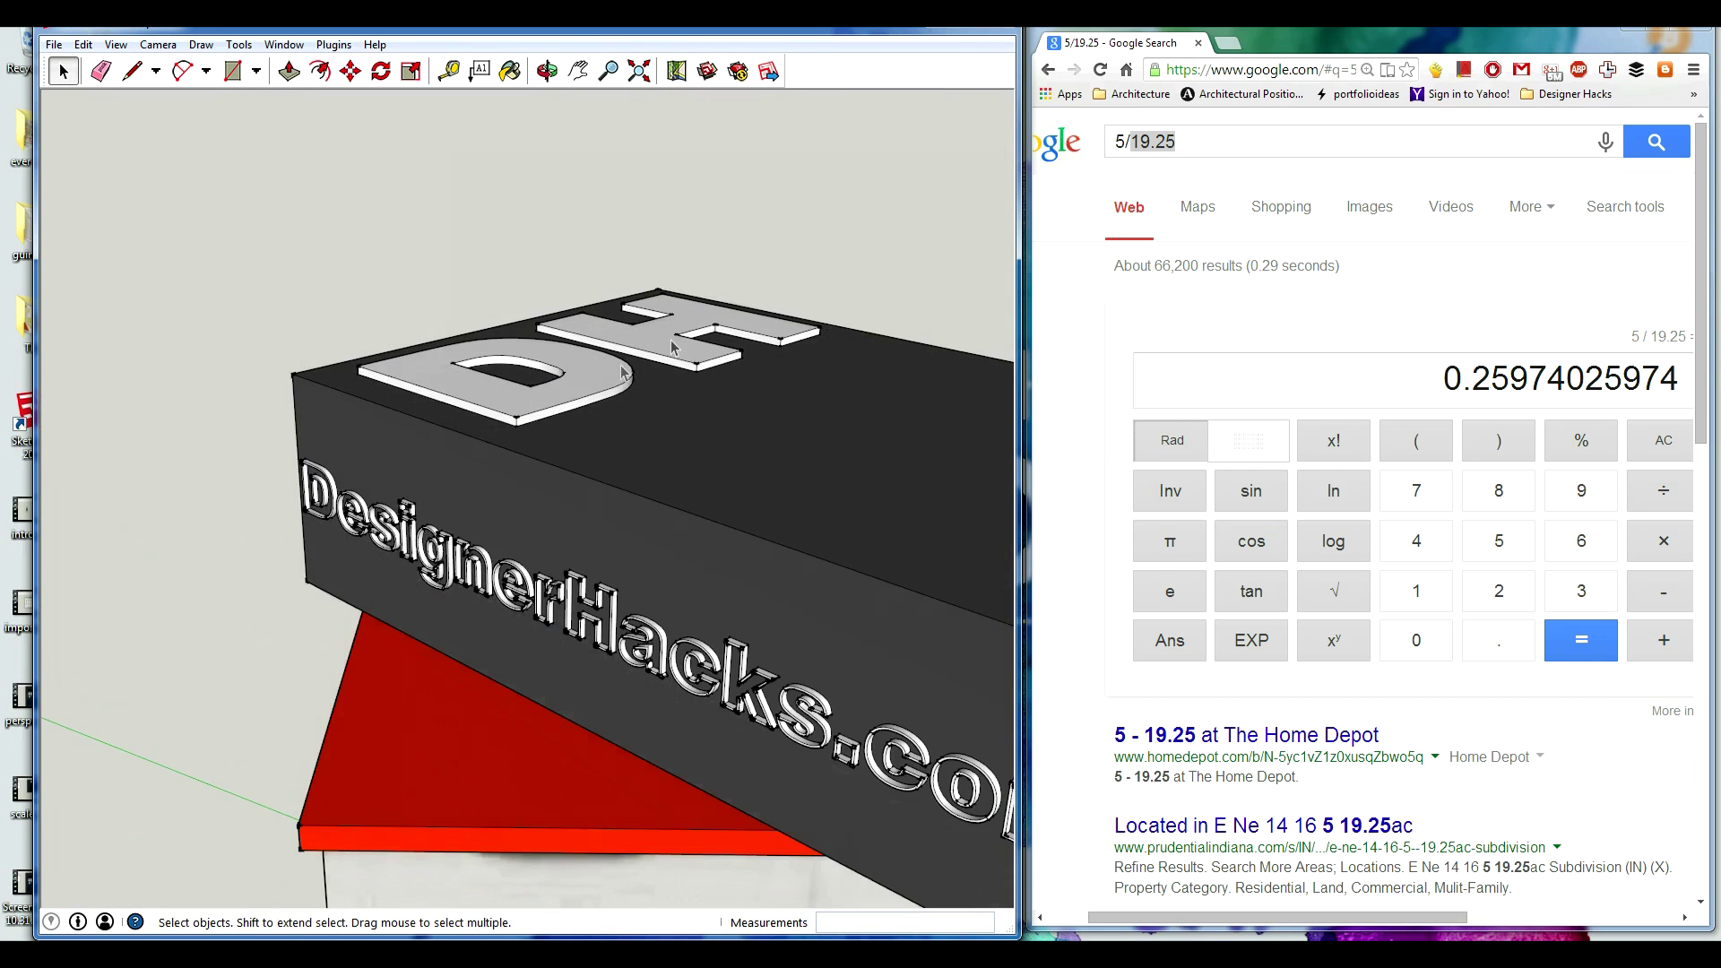
scroll(549, 419, down, 3)
middle_drag(550, 439, 768, 520)
middle_drag(422, 538, 628, 585)
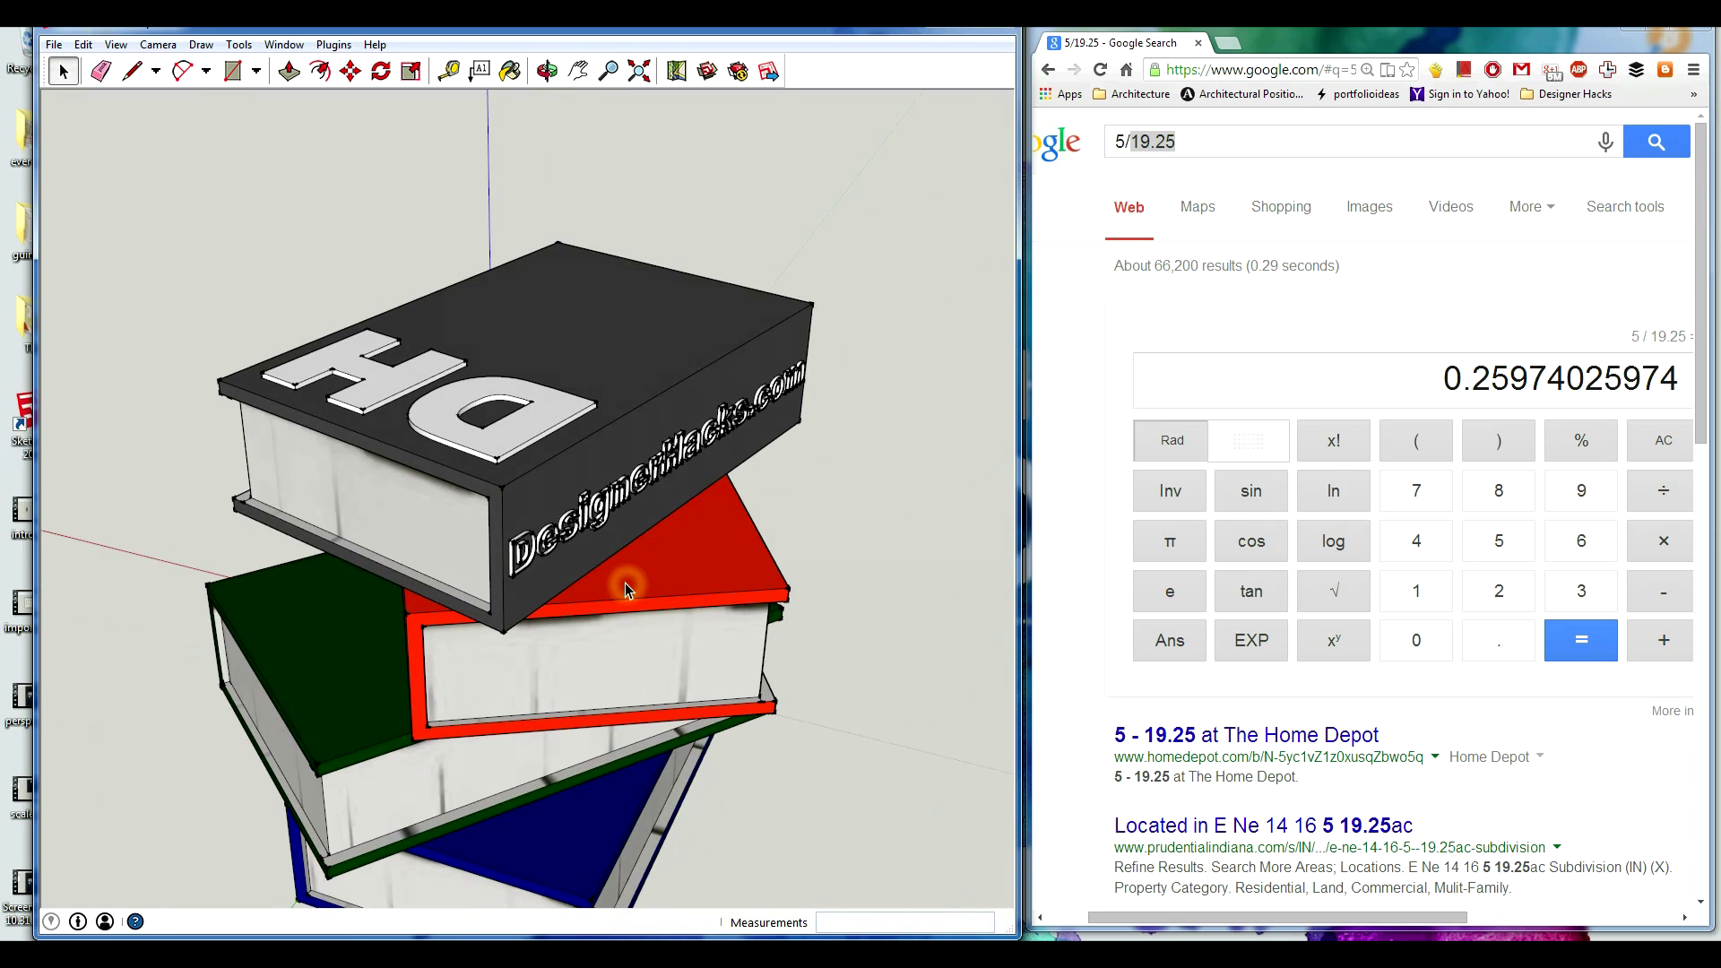
click(566, 531)
middle_drag(567, 530, 690, 490)
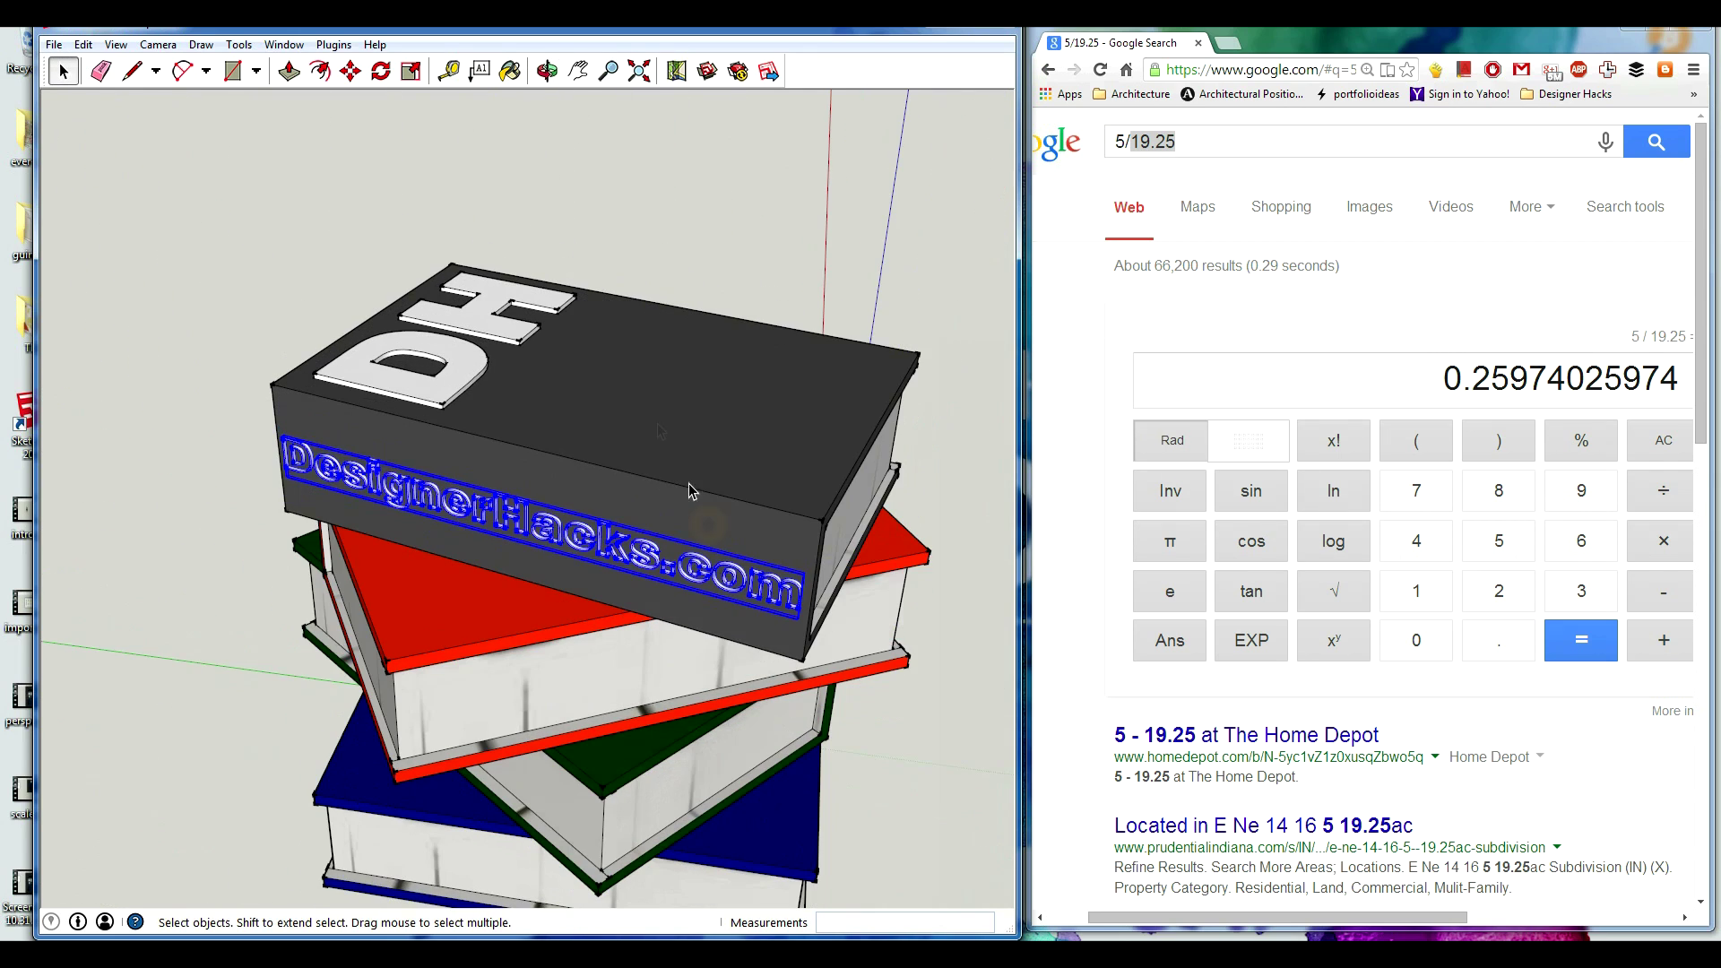
click(205, 298)
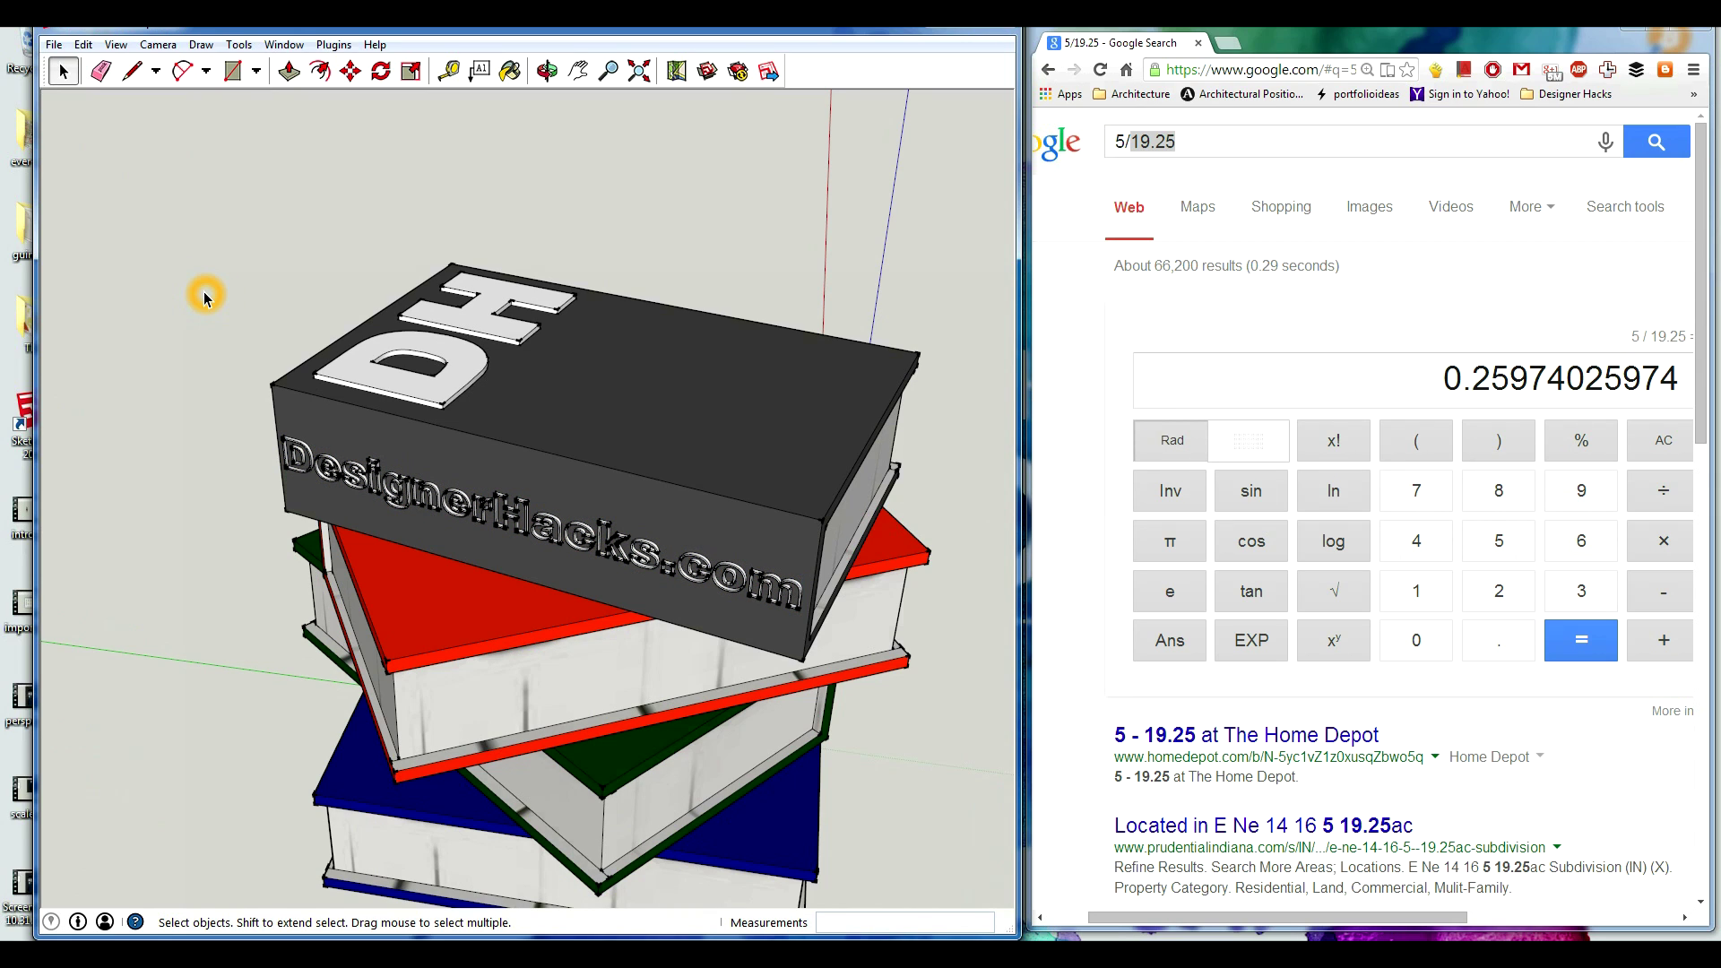